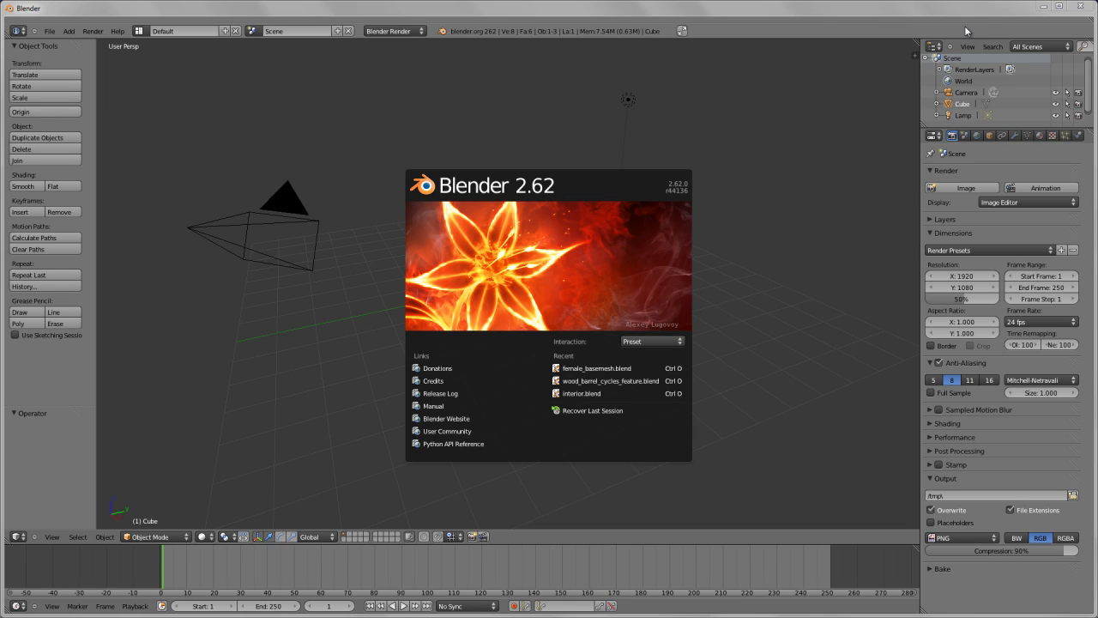
# Switch from Blender to the Chrome window showing the Blender 2.62 release log
pyautogui.hotkey('alt', 'Tab')
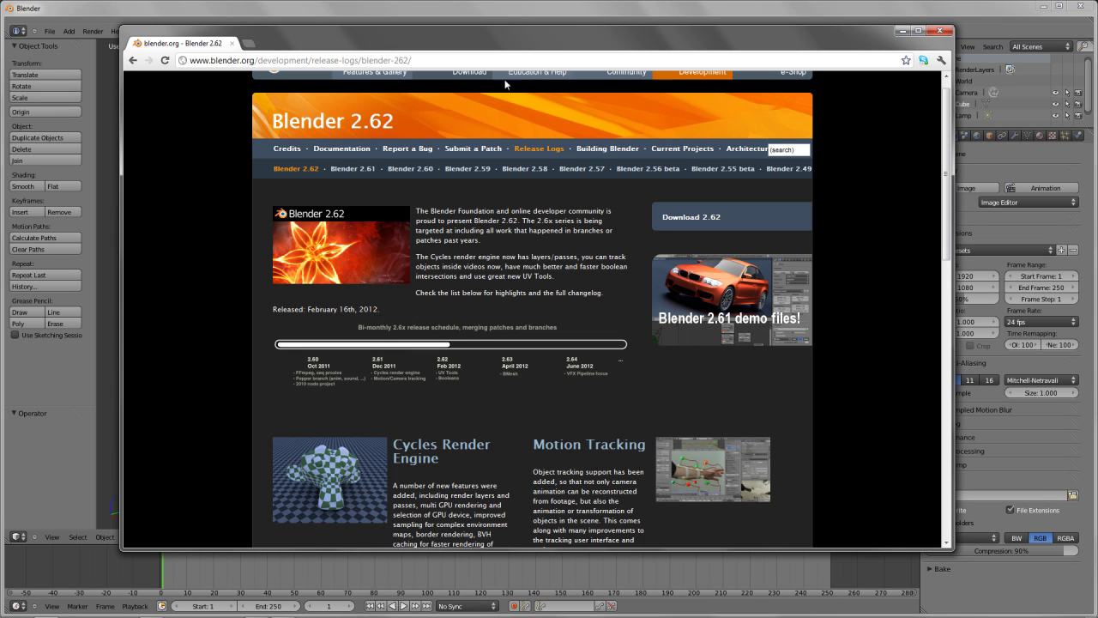
pyautogui.scroll(1, 480, 249)
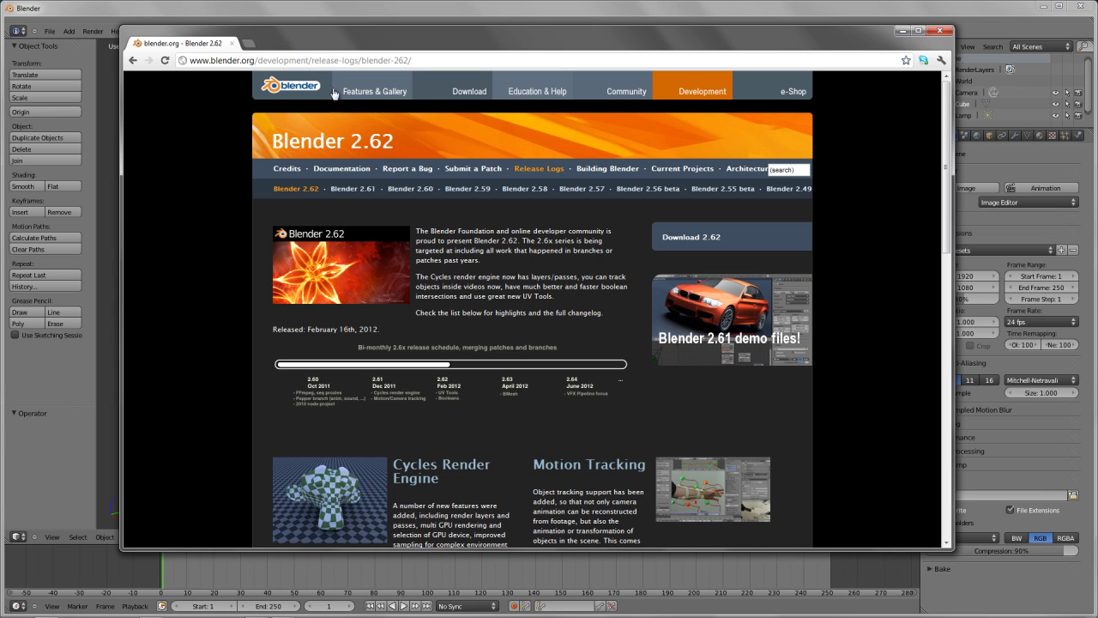
pyautogui.click(290, 97)
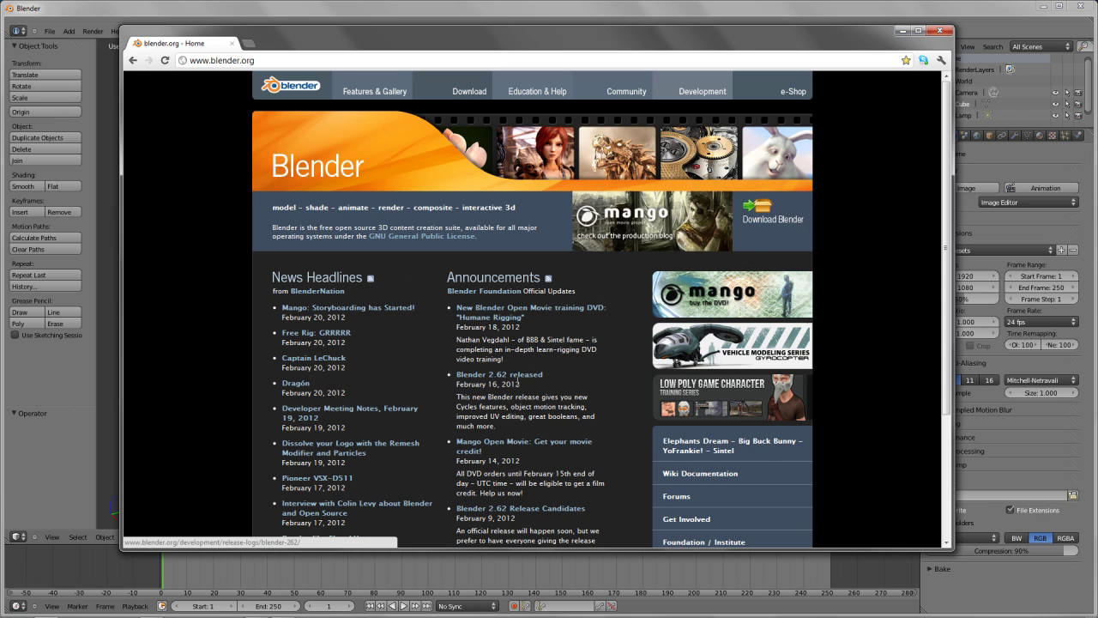
pyautogui.click(769, 214)
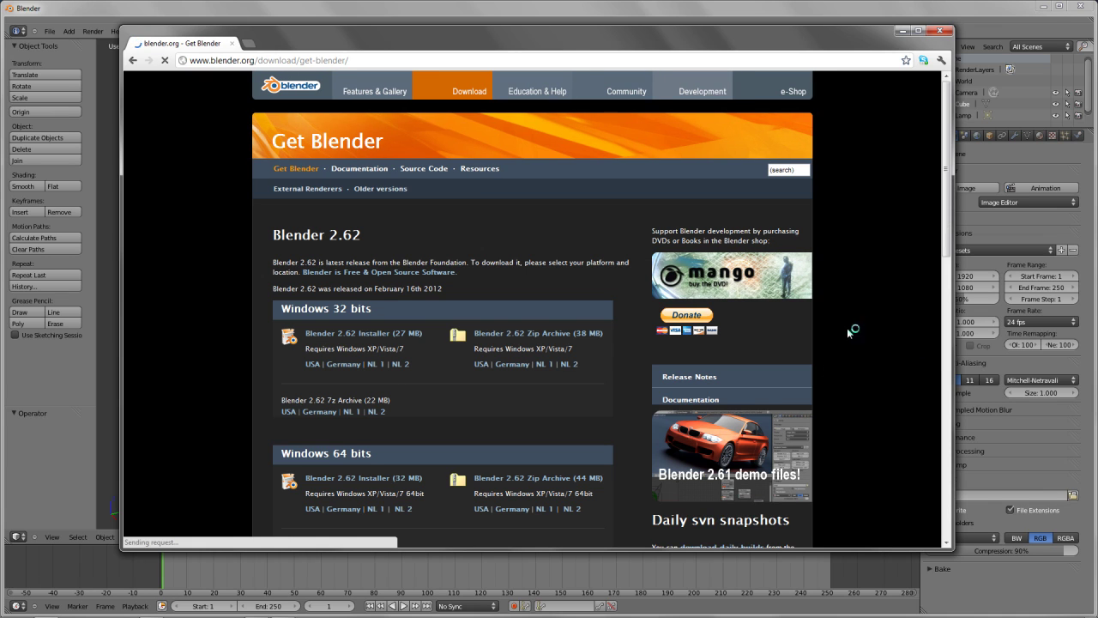
pyautogui.click(683, 383)
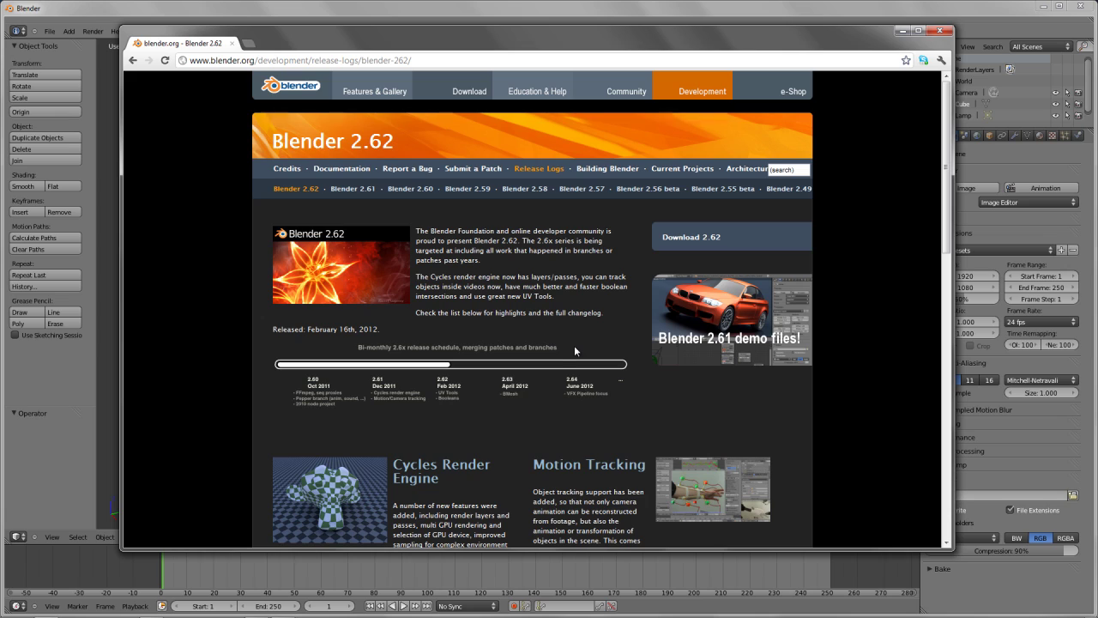
# Autoscroll through the 2.62 release-log highlights and open the UV Tools release notes
pyautogui.middleClick(629, 399)
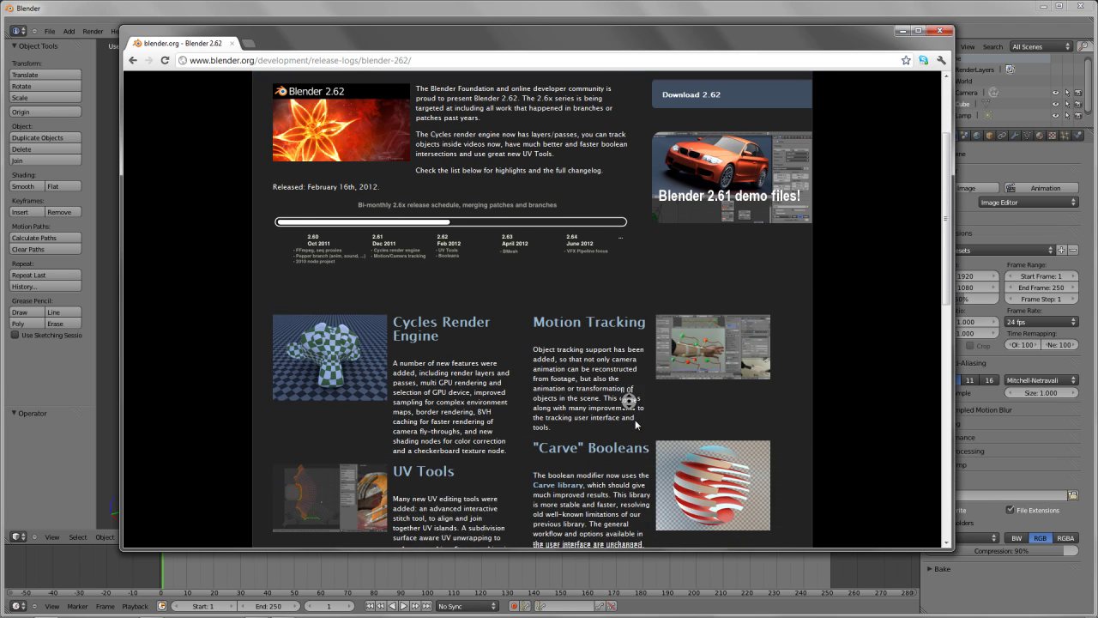
pyautogui.middleClick(558, 396)
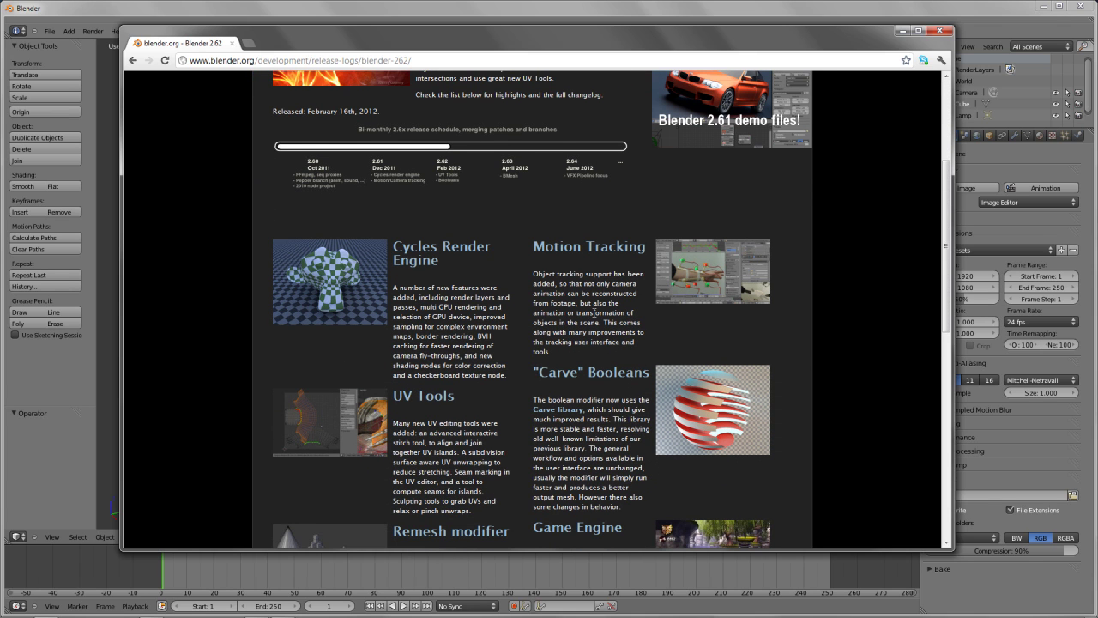
pyautogui.middleClick(603, 286)
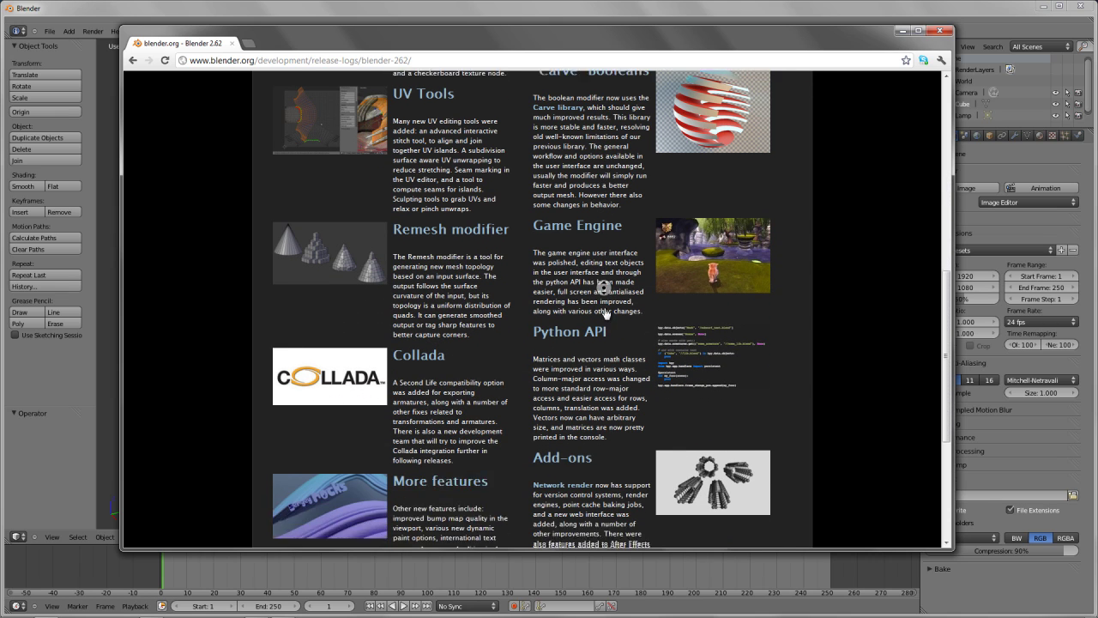
pyautogui.middleClick(592, 320)
pyautogui.moveTo(591, 321); pyautogui.dragTo(591, 335, button='middle')
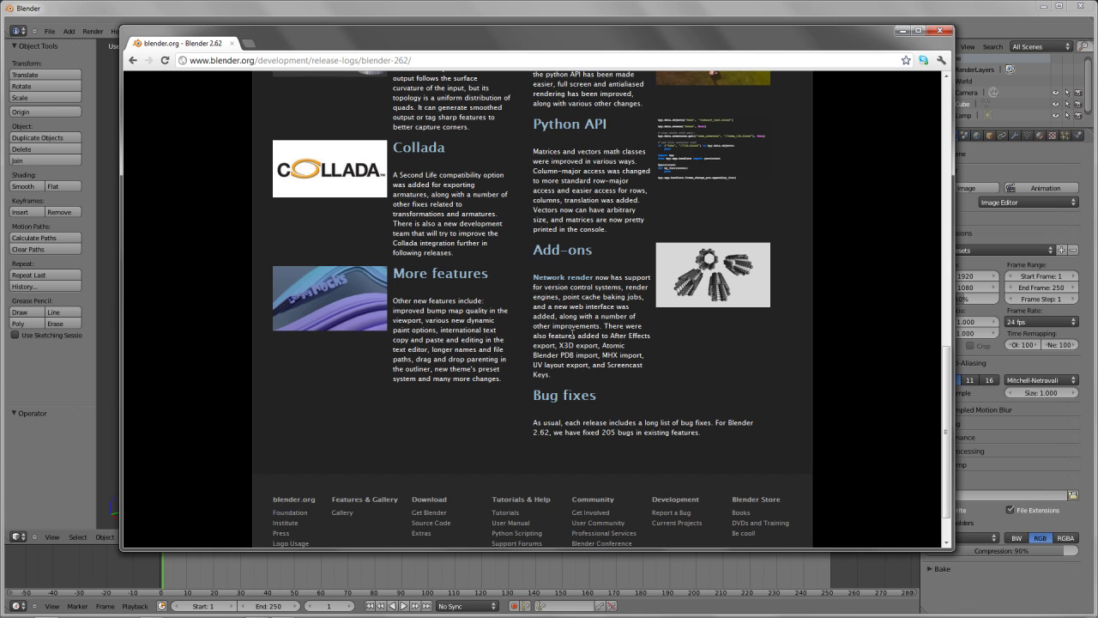
pyautogui.moveTo(595, 291); pyautogui.dragTo(593, 330, button='middle')
pyautogui.scroll(1, 598, 391)
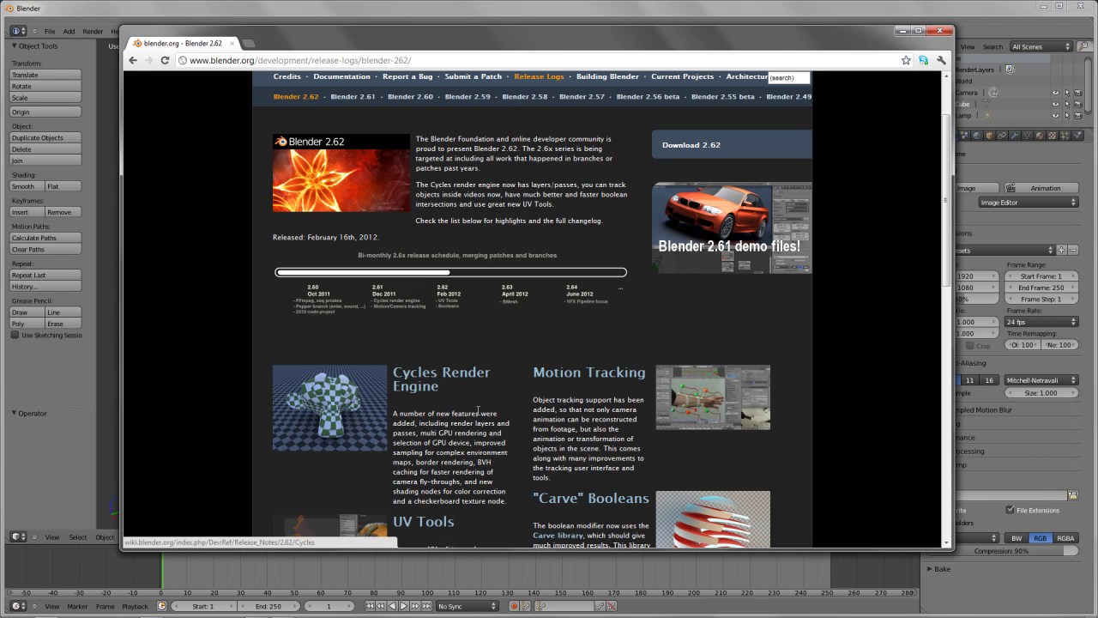
pyautogui.moveTo(481, 413); pyautogui.dragTo(488, 464, button='middle')
pyautogui.click(440, 407)
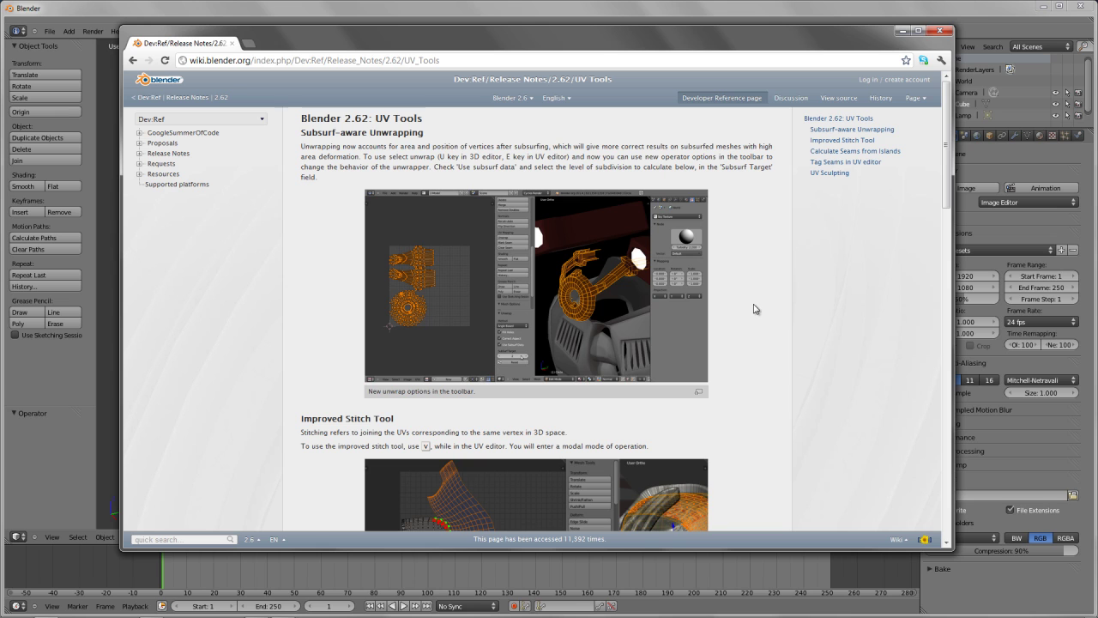
# Scroll through the UV Tools wiki notes, then go back to the 2.62 release page
pyautogui.moveTo(753, 305)
pyautogui.mouseDown(button='middle')
pyautogui.moveTo(767, 434)
pyautogui.moveTo(764, 423)
pyautogui.mouseUp(button='middle')
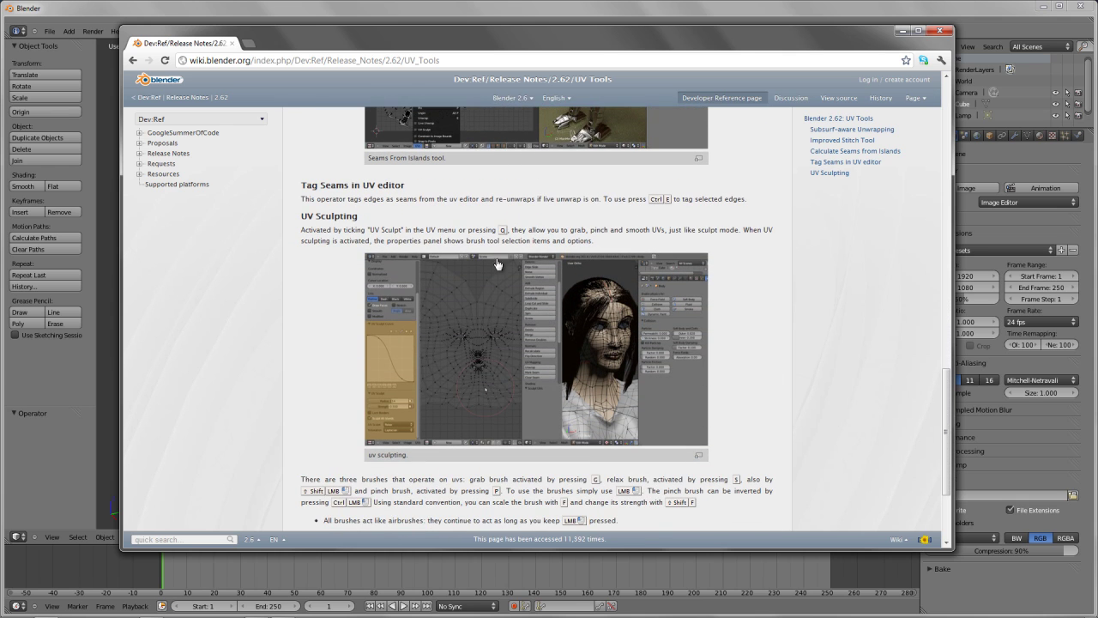
pyautogui.moveTo(777, 349)
pyautogui.mouseDown(button='middle')
pyautogui.moveTo(771, 137)
pyautogui.moveTo(770, 339)
pyautogui.mouseUp(button='middle')
pyautogui.click(132, 60)
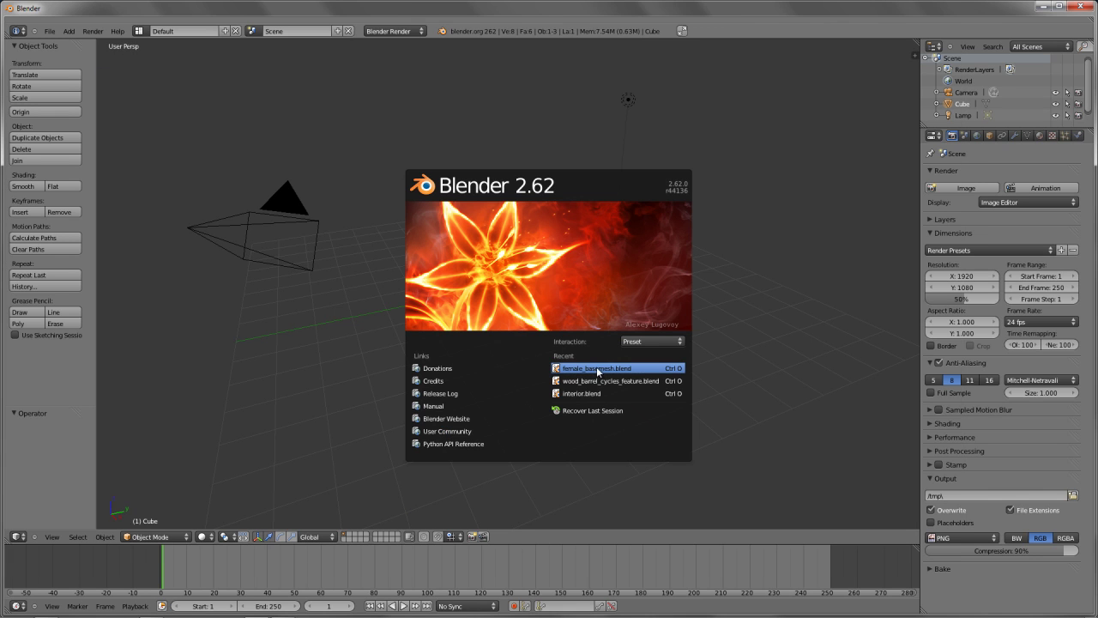
# Open female_basemesh.blend from the Recent list and zoom and orbit around the body
pyautogui.click(596, 369)
pyautogui.scroll(-3, 649, 243)
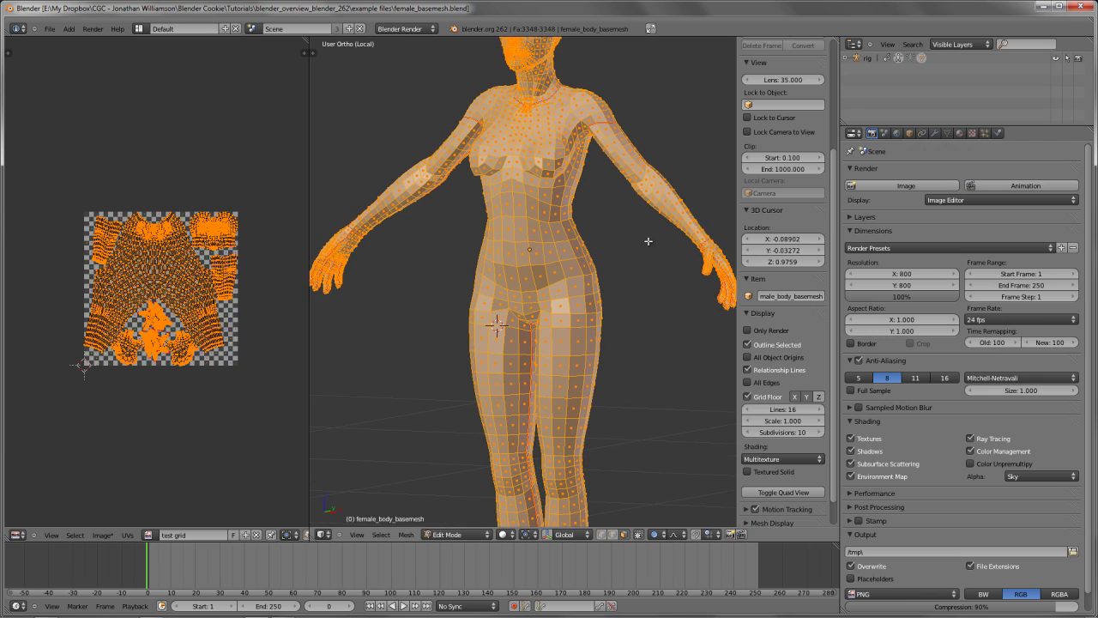
pyautogui.moveTo(572, 305)
pyautogui.mouseDown(button='middle')
pyautogui.moveTo(609, 312)
pyautogui.moveTo(587, 312)
pyautogui.mouseUp(button='middle')
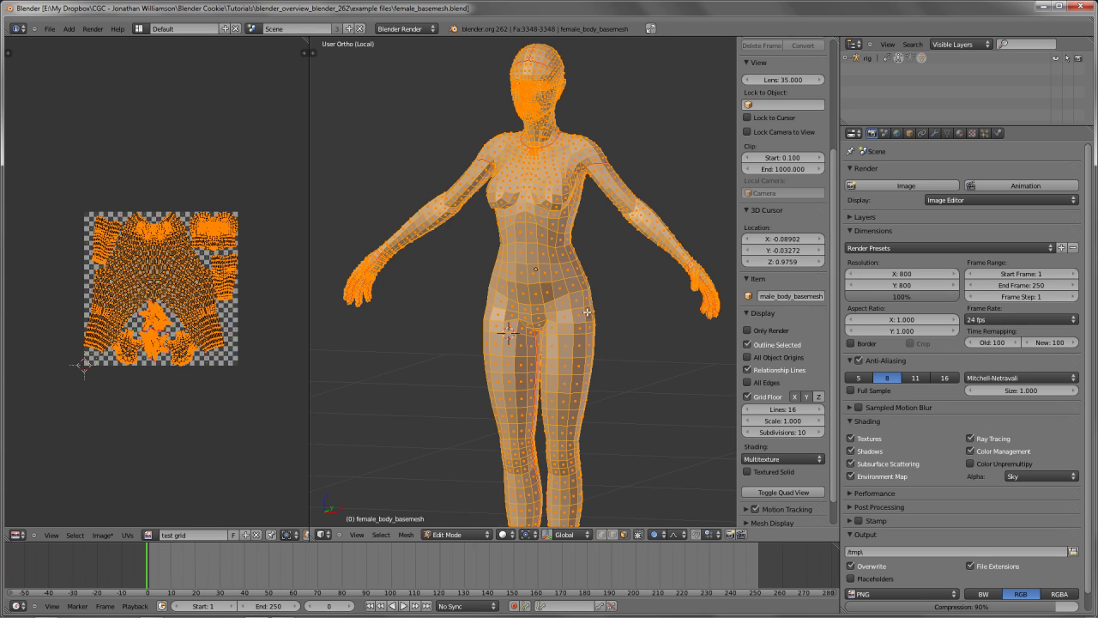
pyautogui.scroll(4, 587, 313)
# Maximize the UV editor, frame the upper layout and deselect all UVs
pyautogui.scroll(2, 163, 332)
pyautogui.hotkey('ctrl', 'Up')
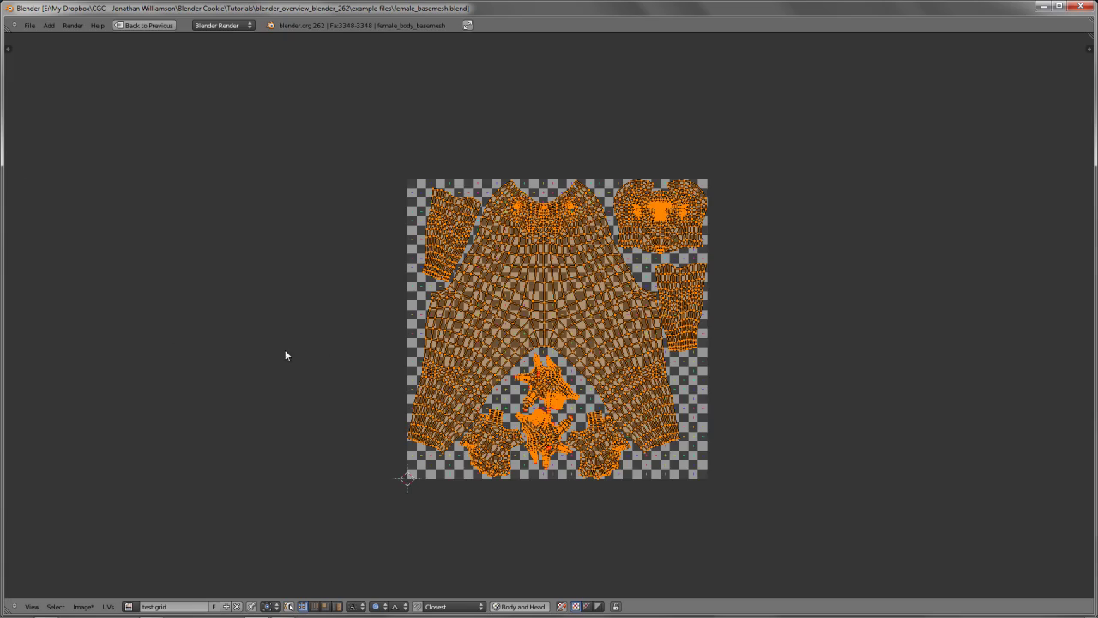
pyautogui.scroll(2, 696, 368)
pyautogui.moveTo(627, 387); pyautogui.dragTo(600, 362, button='middle')
pyautogui.press('a')
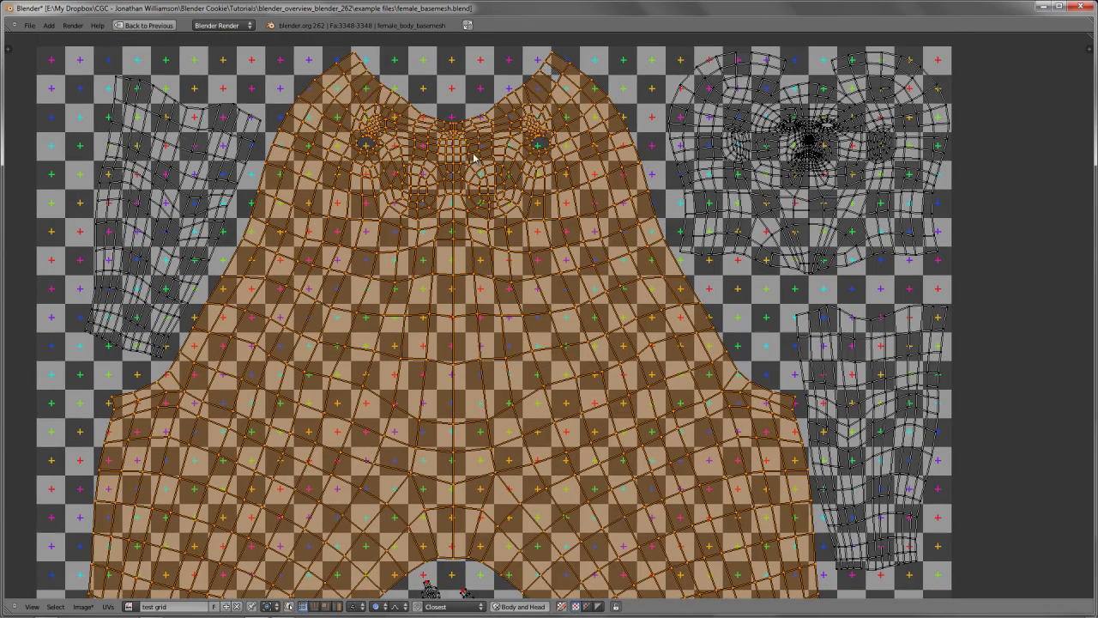
# Select the head island's bottom boundary edge loop and apply UVs > Stitch to it
pyautogui.keyDown('alt'); pyautogui.rightClick(526, 79); pyautogui.keyUp('alt')
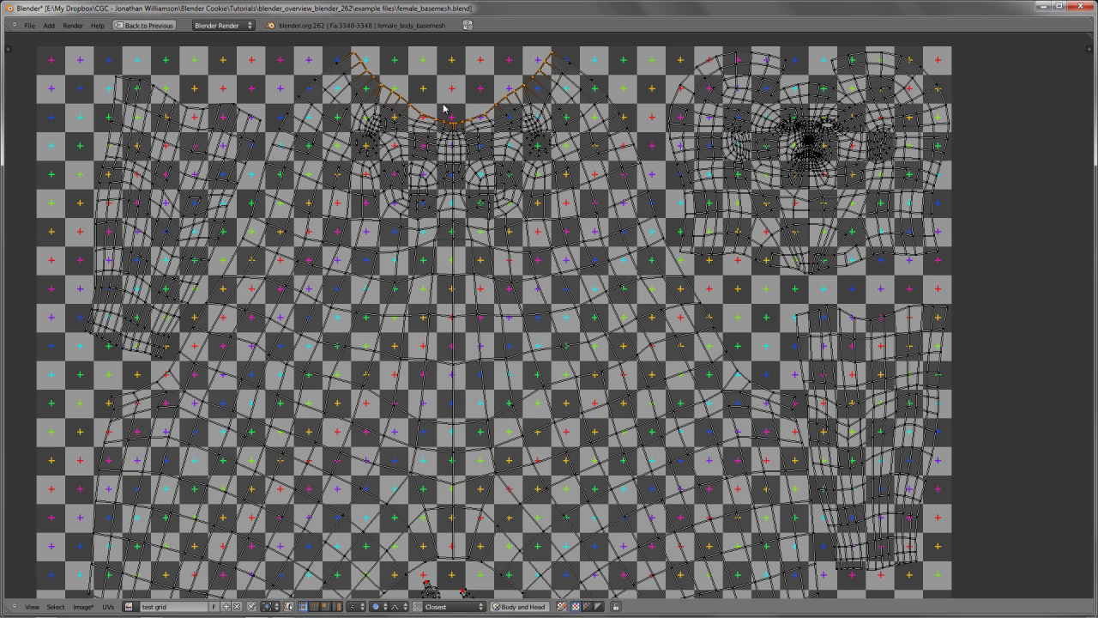
pyautogui.keyDown('alt'); pyautogui.rightClick(742, 257); pyautogui.keyUp('alt')
pyautogui.click(108, 606)
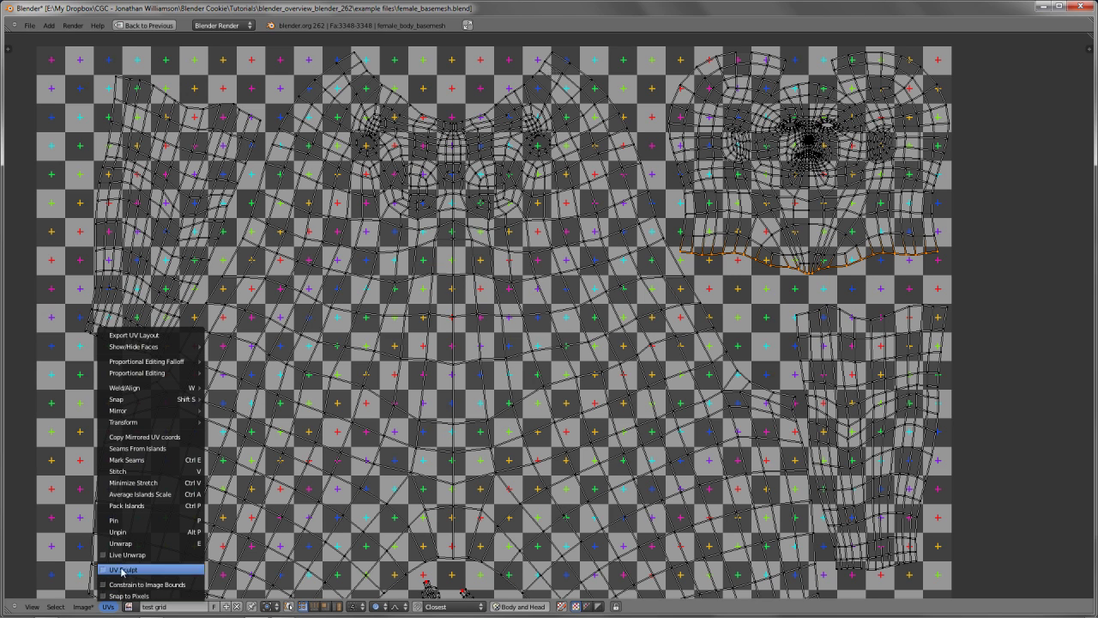
pyautogui.click(121, 472)
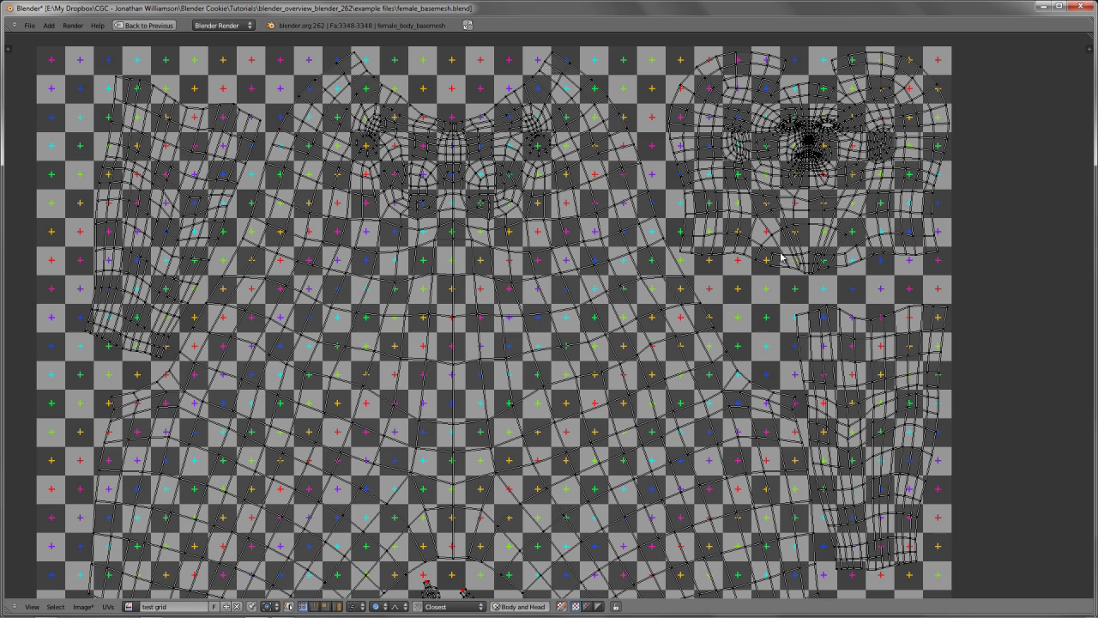
# Select the whole head UV island and start the Stitch preview with V
pyautogui.press('l')
pyautogui.moveTo(746, 204); pyautogui.dragTo(726, 221, button='middle')
pyautogui.press('v')
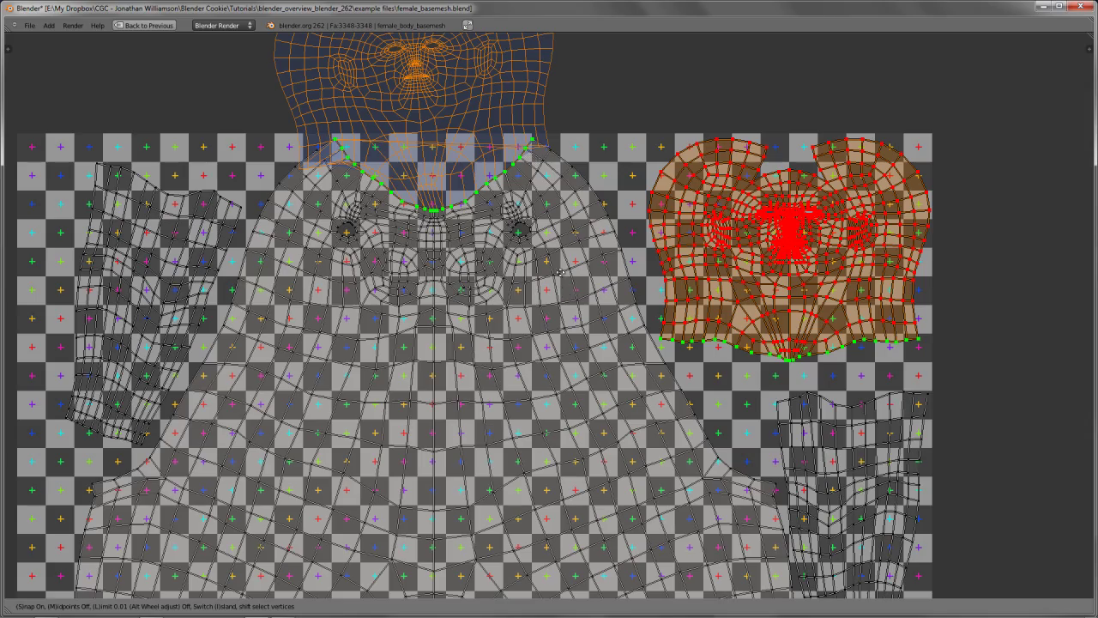
pyautogui.moveTo(553, 388); pyautogui.dragTo(561, 474, button='middle')
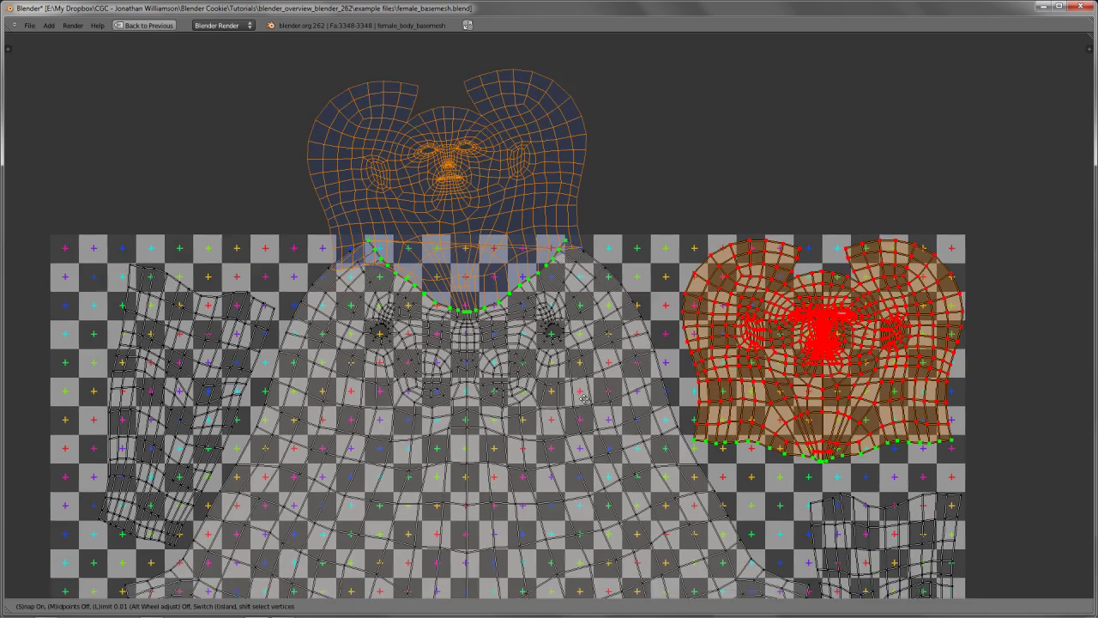
pyautogui.moveTo(583, 396); pyautogui.dragTo(576, 364, button='middle')
pyautogui.scroll(2, 490, 245)
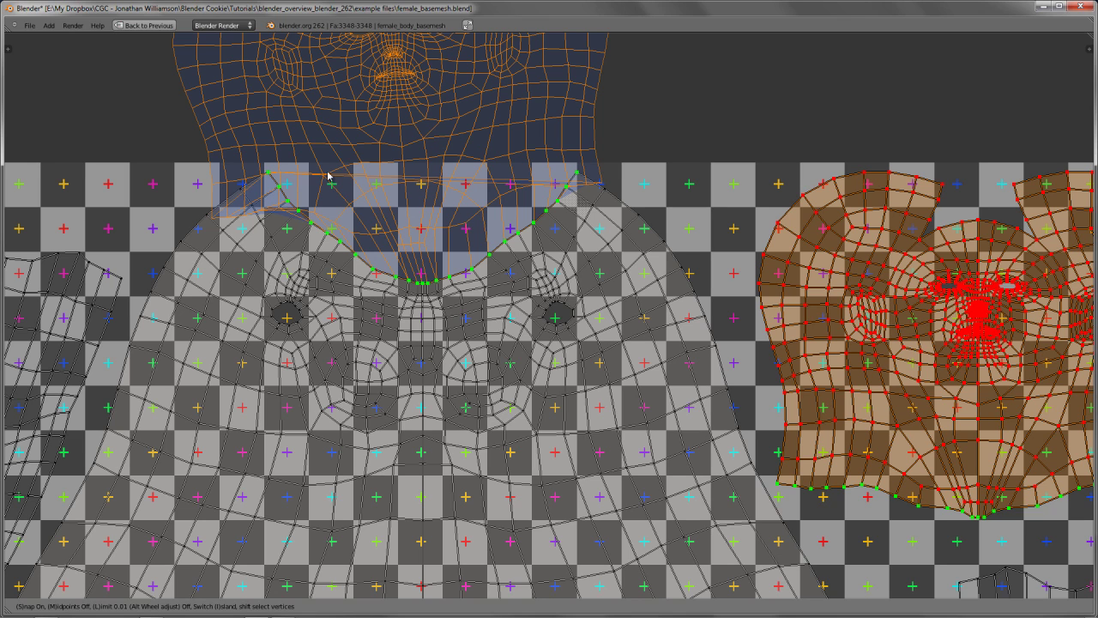
# Add the left neck corner vertices to the stitch preview
pyautogui.keyDown('shift'); pyautogui.click(265, 177); pyautogui.keyUp('shift')
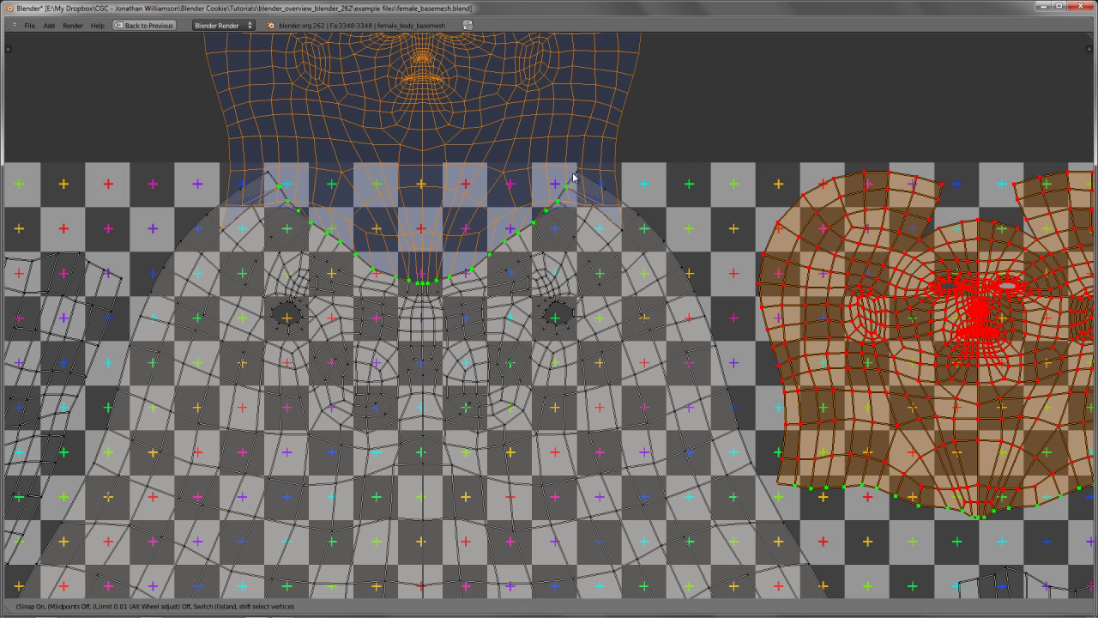
pyautogui.keyDown('shift'); pyautogui.rightClick(283, 190); pyautogui.keyUp('shift')
pyautogui.keyDown('shift'); pyautogui.rightClick(293, 206); pyautogui.keyUp('shift')
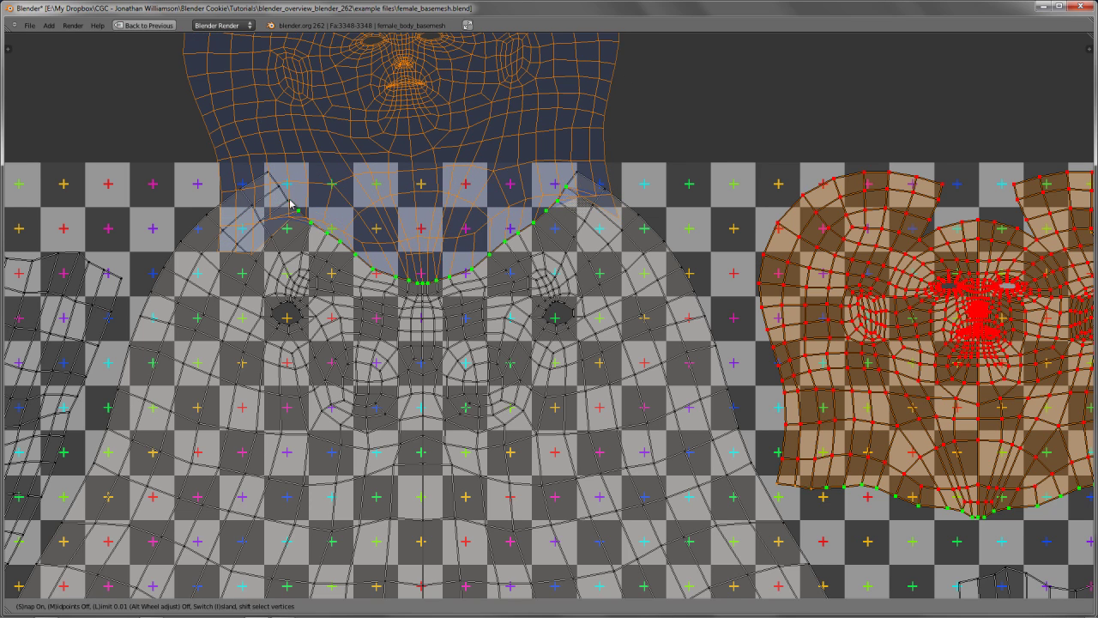
pyautogui.keyDown('shift'); pyautogui.rightClick(299, 211); pyautogui.keyUp('shift')
pyautogui.keyDown('shift'); pyautogui.rightClick(299, 215); pyautogui.keyUp('shift')
pyautogui.keyDown('shift'); pyautogui.rightClick(288, 189); pyautogui.keyUp('shift')
pyautogui.keyDown('shift'); pyautogui.rightClick(286, 187); pyautogui.keyUp('shift')
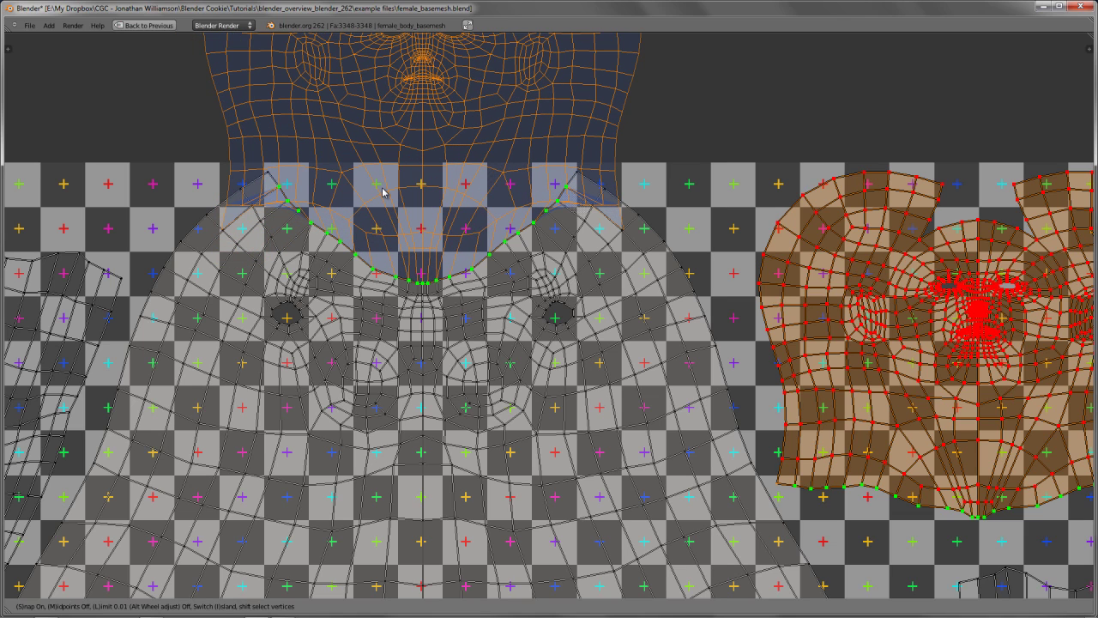
pyautogui.moveTo(490, 247); pyautogui.dragTo(494, 326, button='middle')
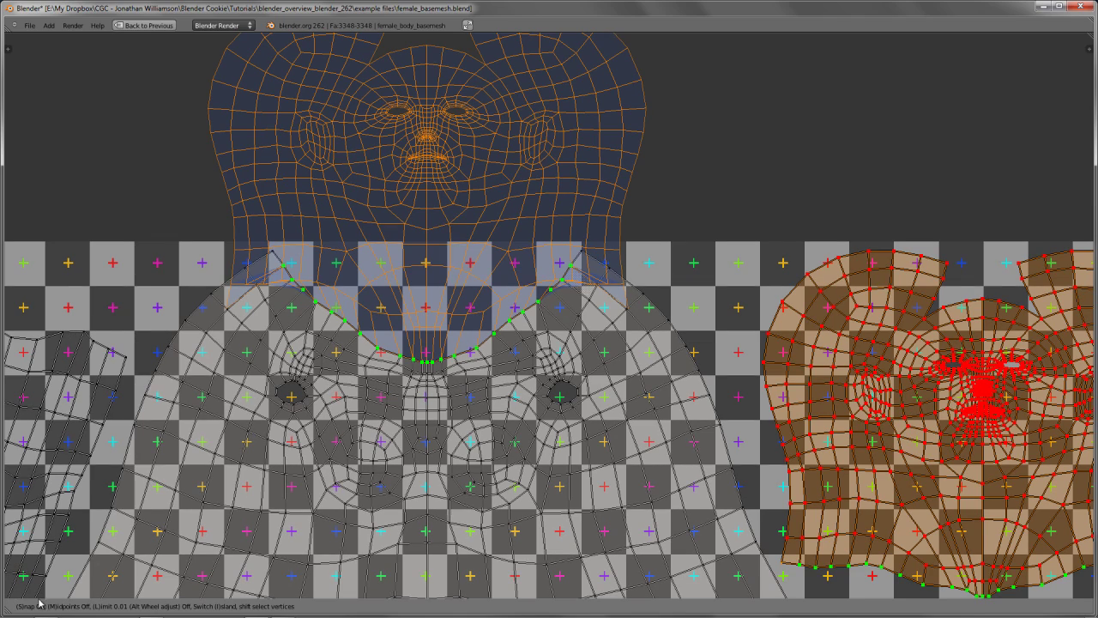
# Turn off island snapping and switch the stitch to midpoints
pyautogui.scroll(-2, 803, 441)
pyautogui.press('s')
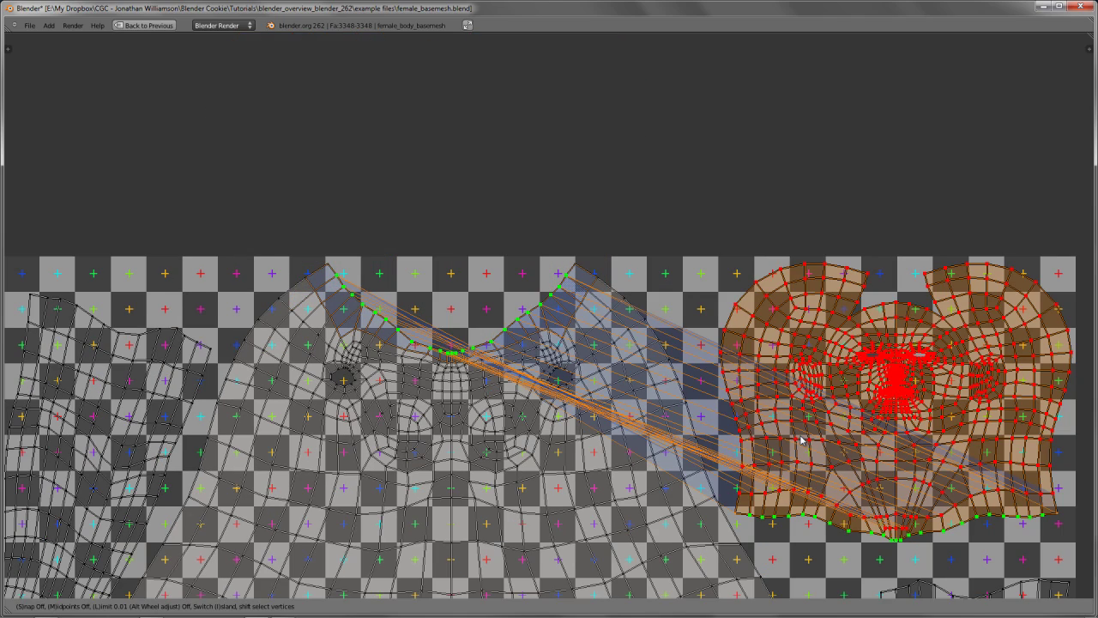
pyautogui.scroll(1, 795, 408)
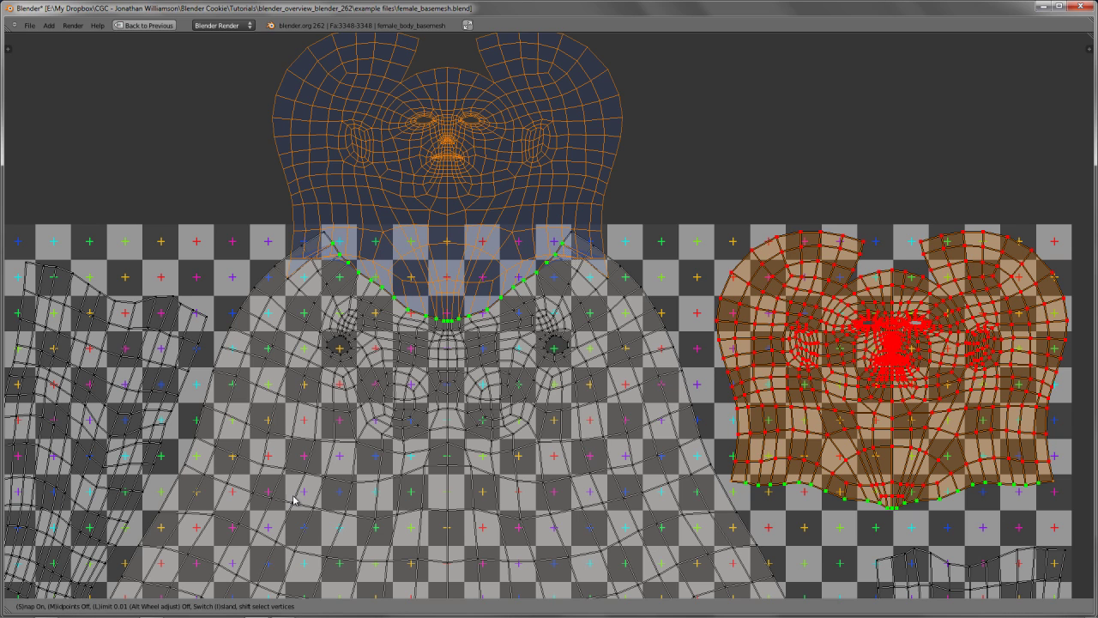
pyautogui.press('m')
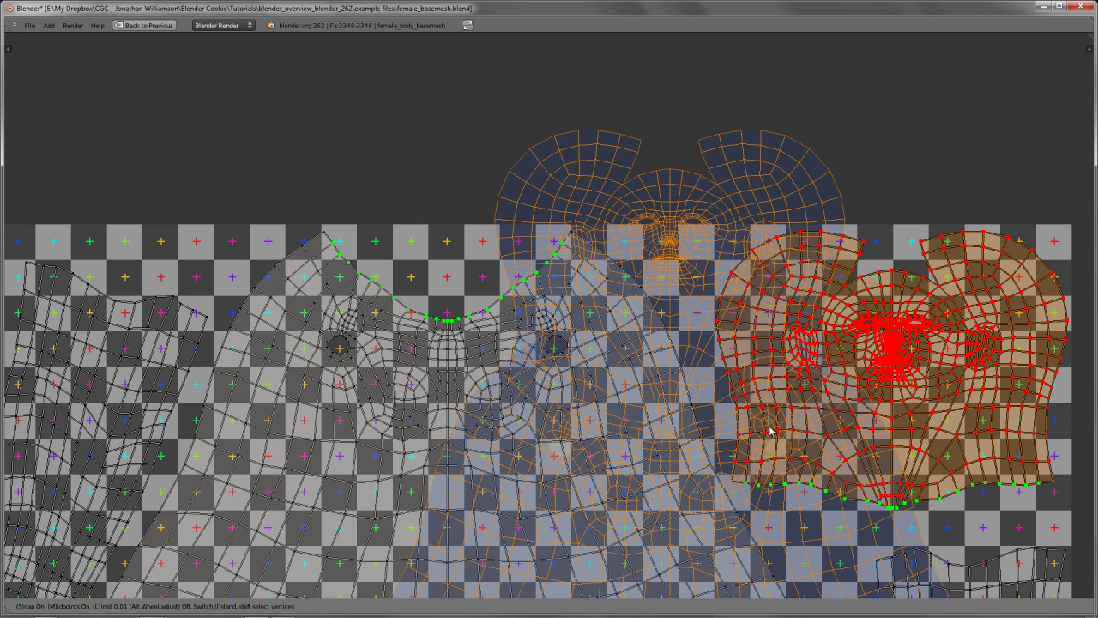
pyautogui.moveTo(772, 427); pyautogui.dragTo(669, 300, button='middle')
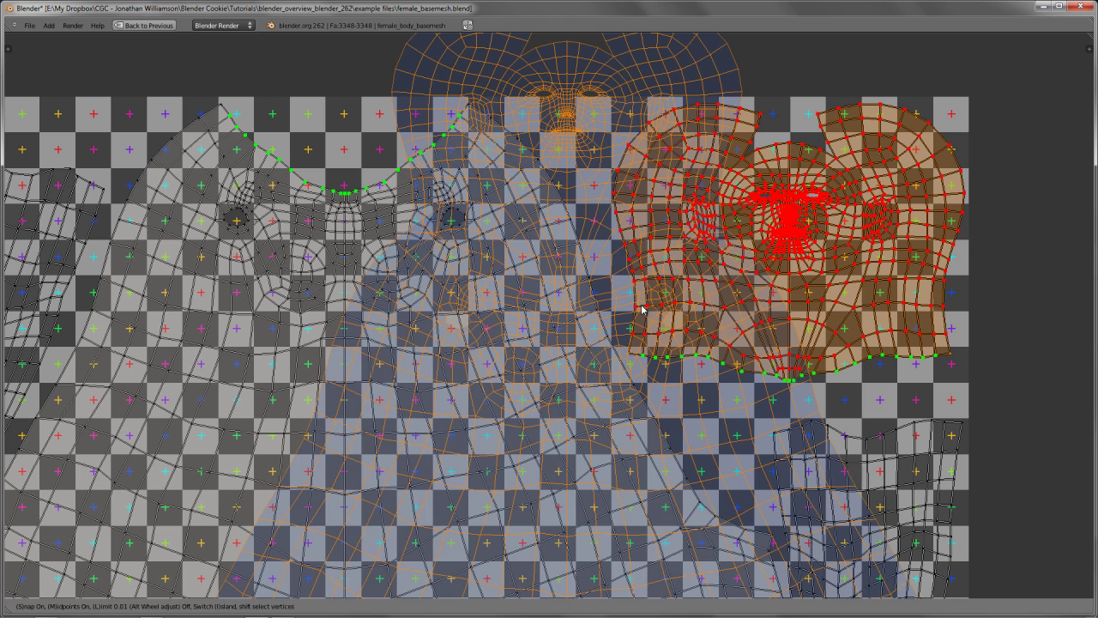
# Compare original-position and midpoint stitching, ending on midpoint, and enable the distance limit
pyautogui.press('m')
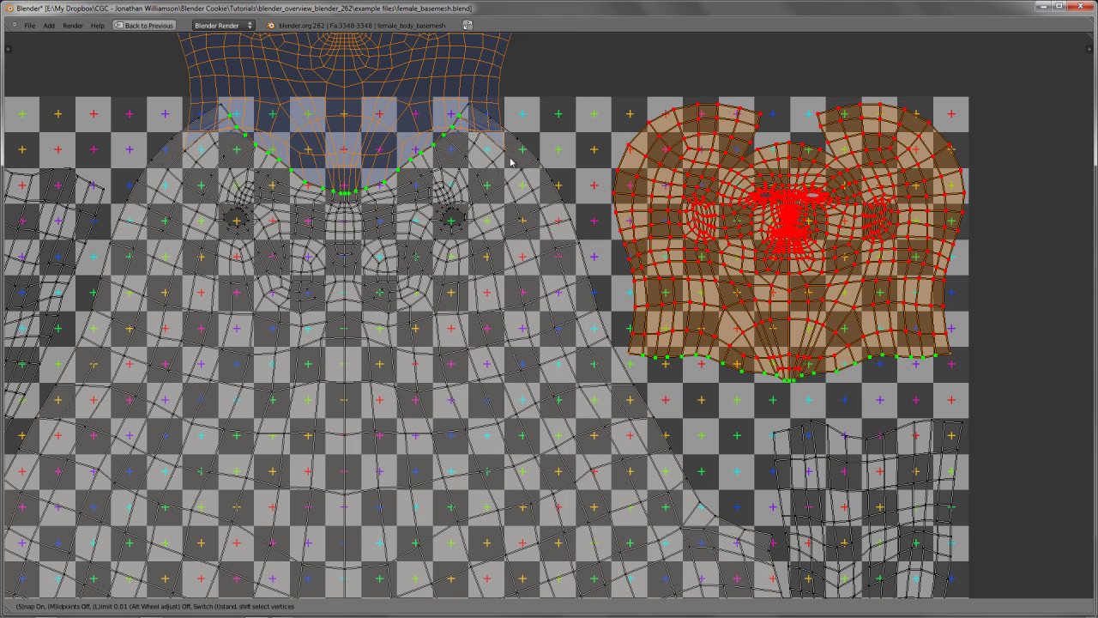
pyautogui.press('m')
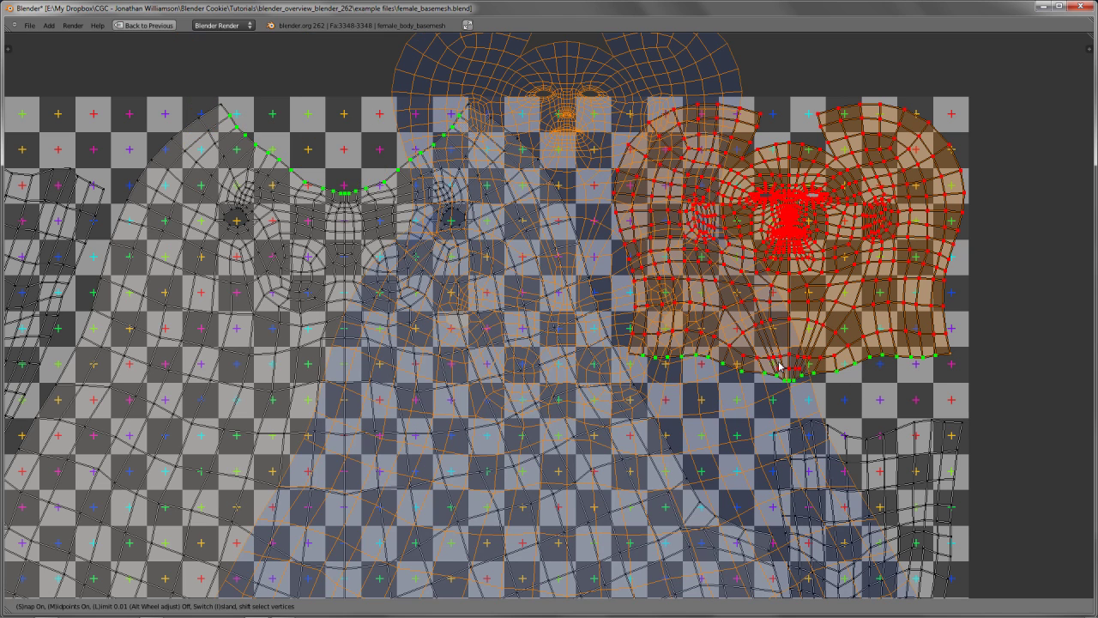
pyautogui.press('m')
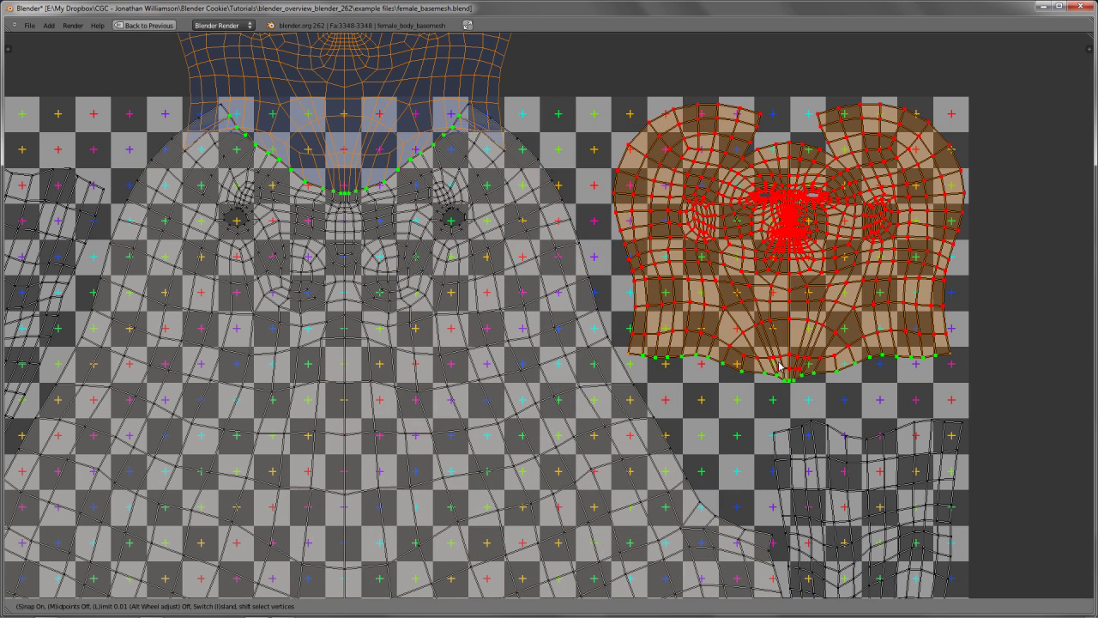
pyautogui.press('m')
pyautogui.press('l')
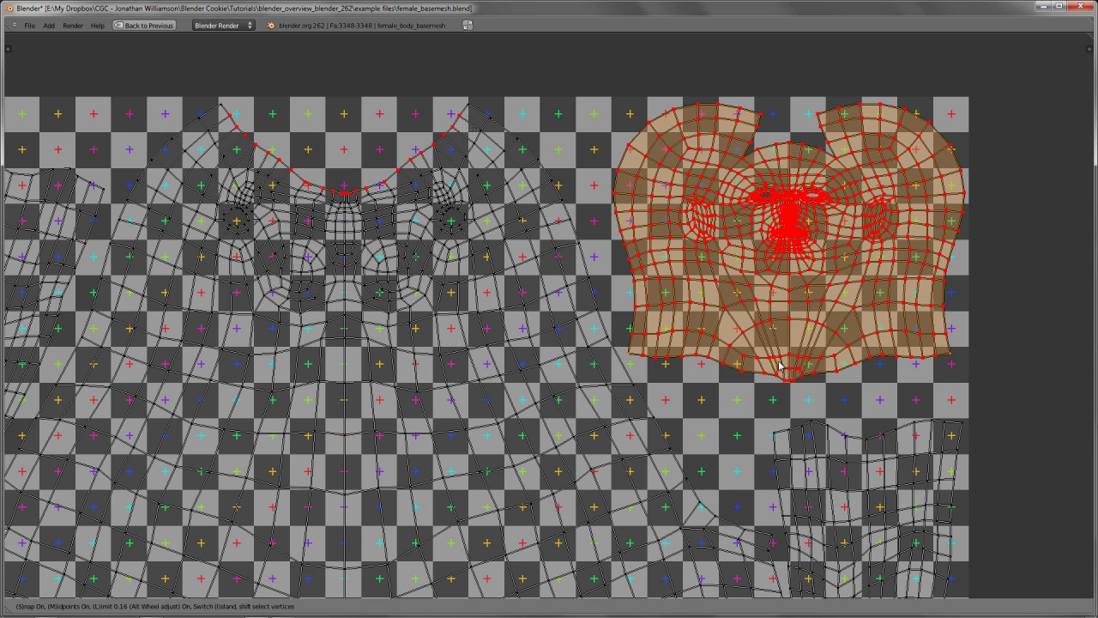
# Raise the stitch limit and switch back to stitching at the original position
pyautogui.keyDown('alt'); pyautogui.scroll(8, 771, 381); pyautogui.keyUp('alt')
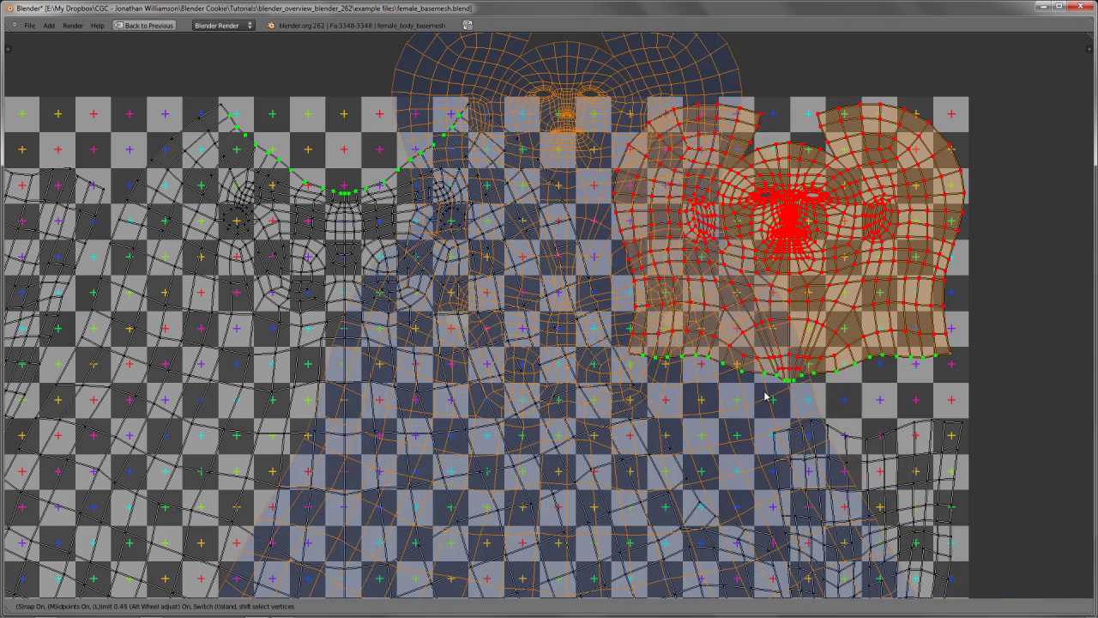
pyautogui.keyDown('alt'); pyautogui.scroll(-10, 766, 396); pyautogui.keyUp('alt')
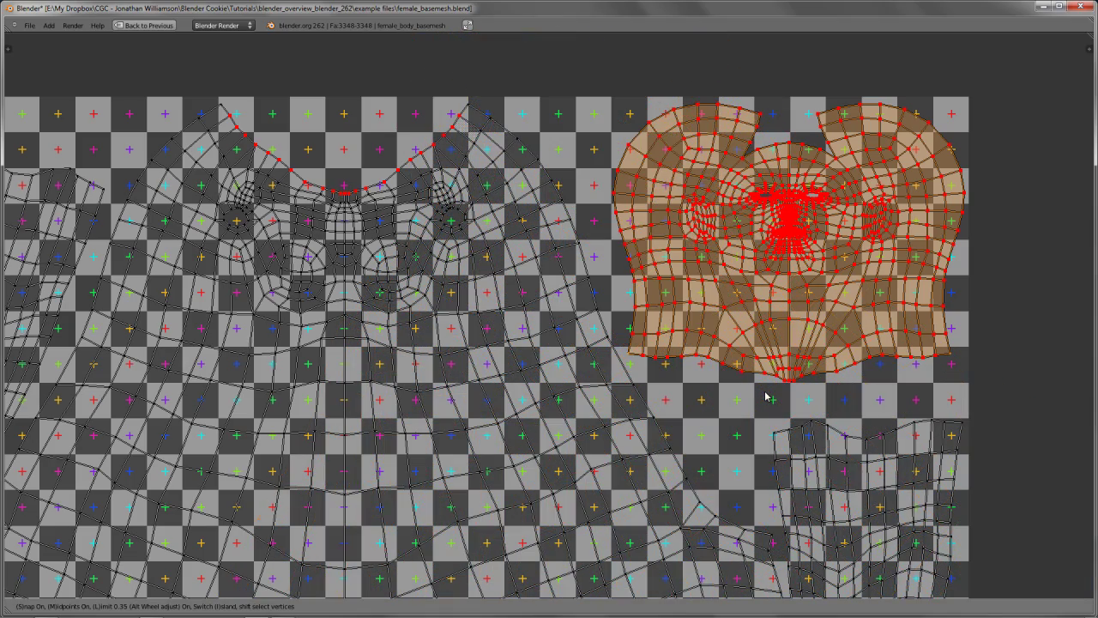
pyautogui.keyDown('alt'); pyautogui.scroll(1, 766, 396); pyautogui.keyUp('alt')
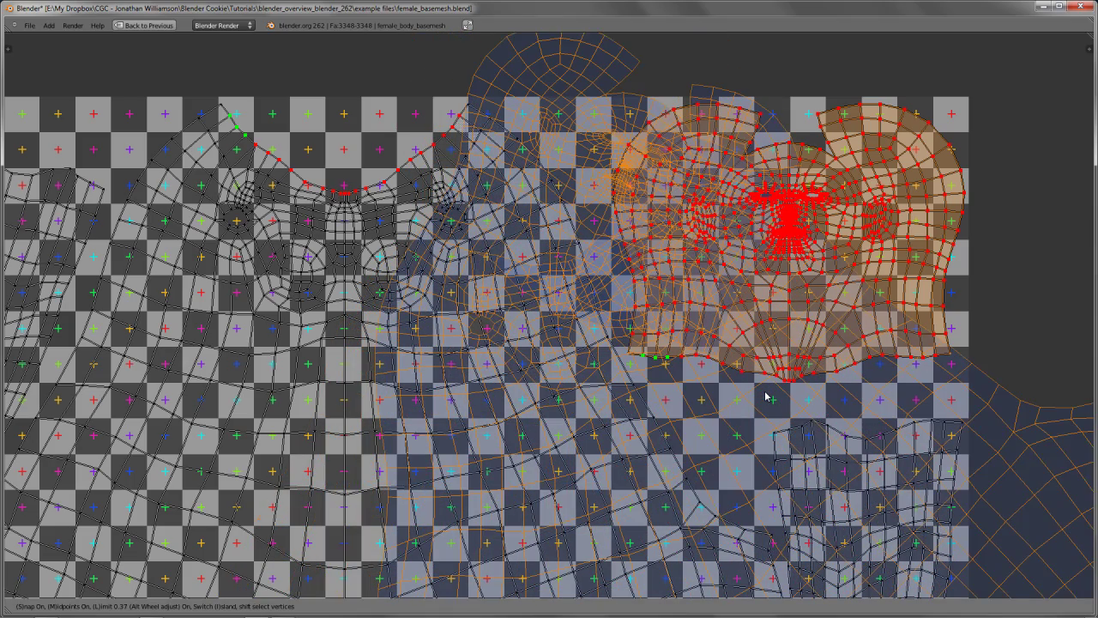
pyautogui.keyDown('alt'); pyautogui.scroll(2, 766, 395); pyautogui.keyUp('alt')
pyautogui.keyDown('alt'); pyautogui.scroll(4, 766, 395); pyautogui.keyUp('alt')
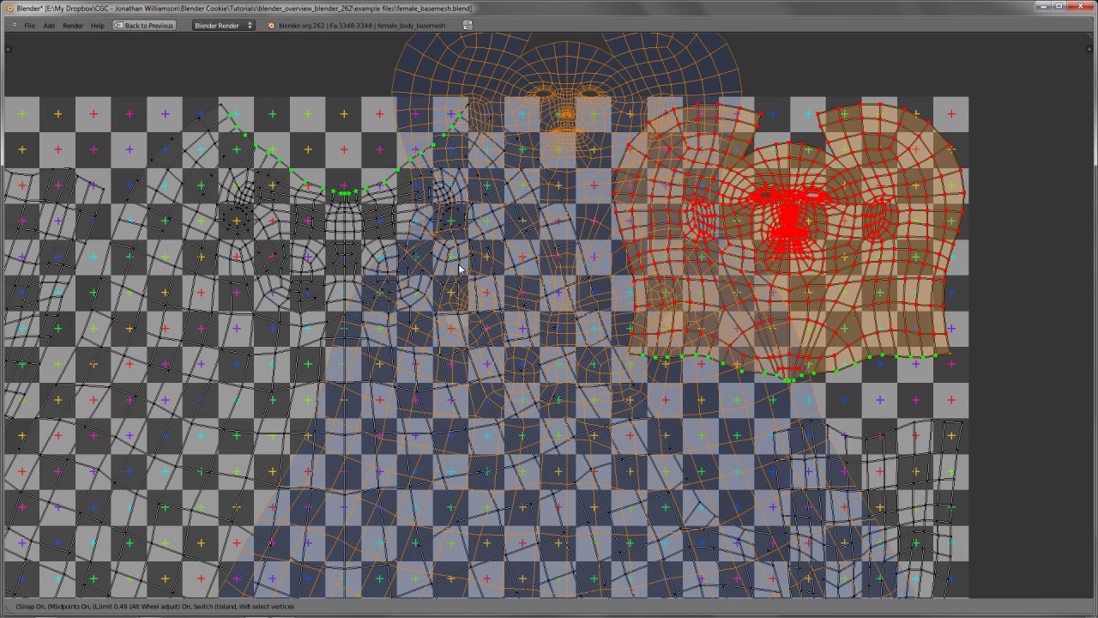
pyautogui.press('m')
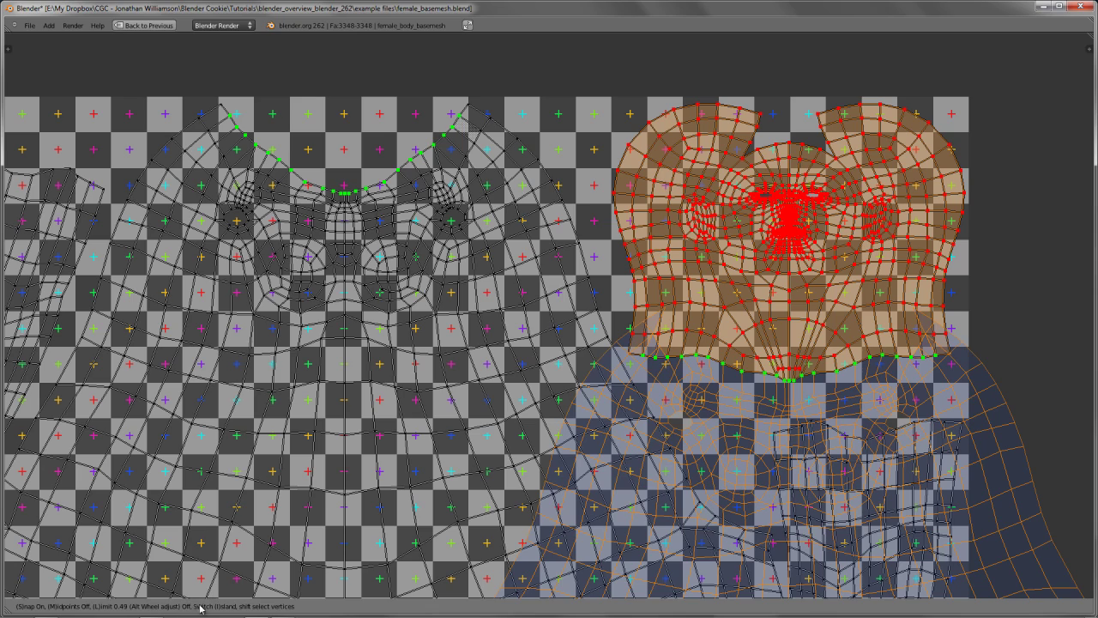
# Cycle the stitch target until the torso island is chosen
pyautogui.press('i')
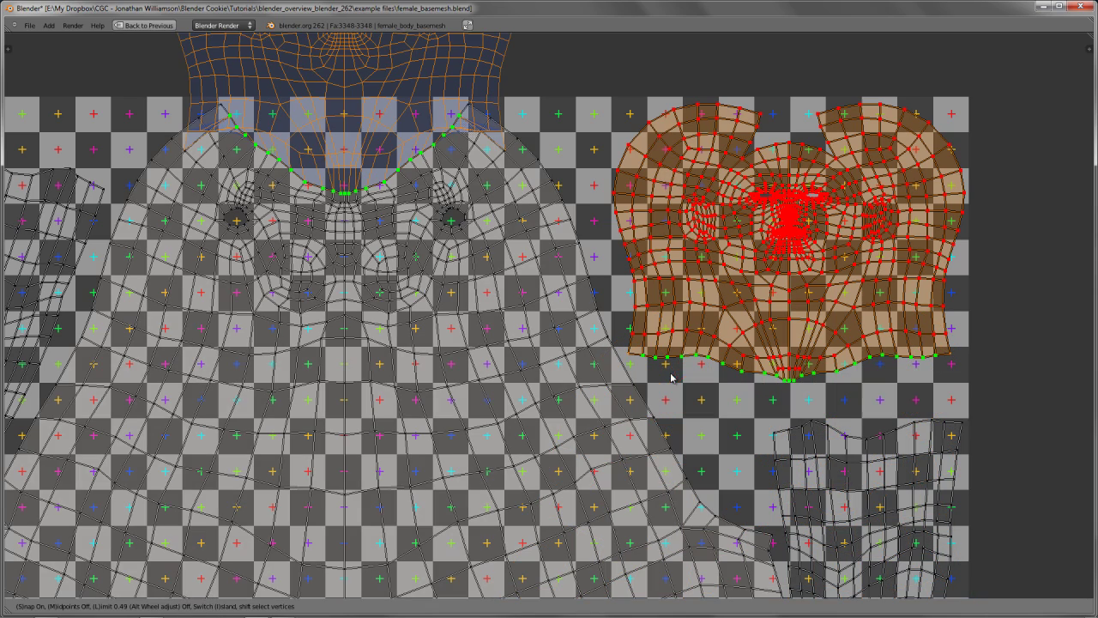
pyautogui.press('i')
pyautogui.press('i')
pyautogui.scroll(-1, 442, 262)
pyautogui.press('i')
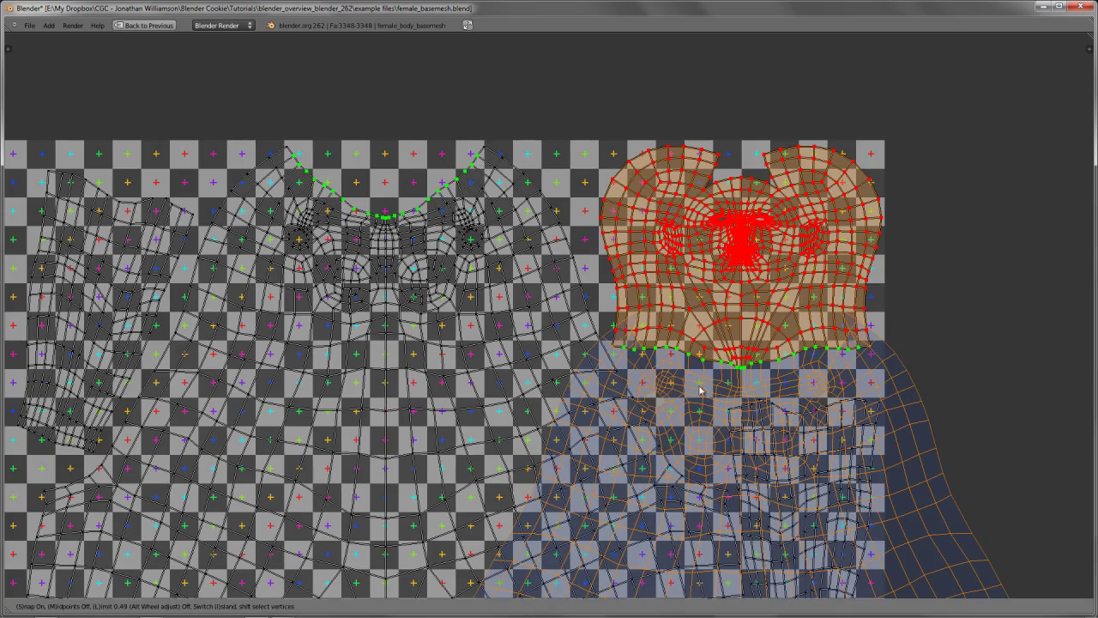
pyautogui.press('i')
pyautogui.press('i')
pyautogui.press('i')
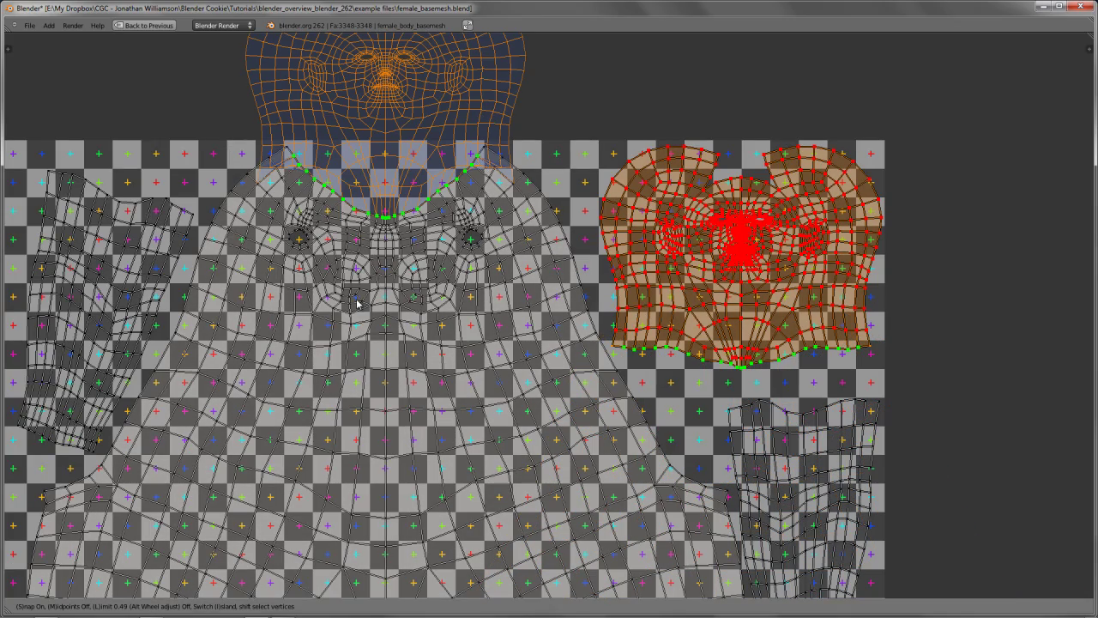
# Fine-tune the stitch limit, confirm the head-to-torso stitch and deselect all UVs
pyautogui.scroll(1, 512, 299)
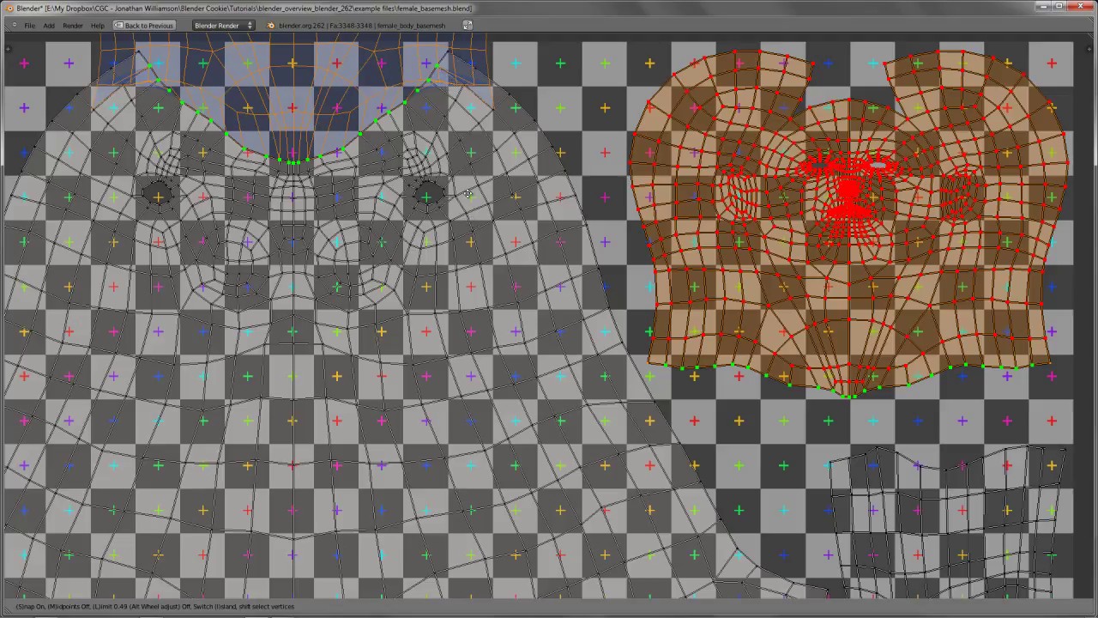
pyautogui.scroll(1, 468, 190)
pyautogui.scroll(-2, 556, 283)
pyautogui.scroll(2, 563, 310)
pyautogui.scroll(-2, 618, 538)
pyautogui.scroll(2, 463, 257)
pyautogui.scroll(-1, 554, 464)
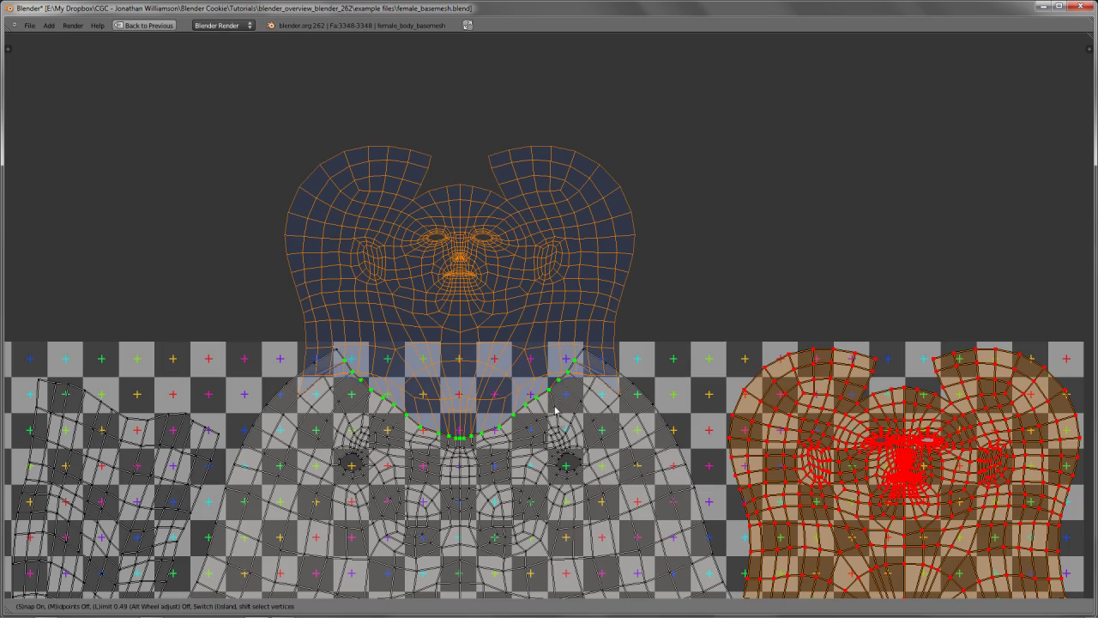
pyautogui.click(470, 405)
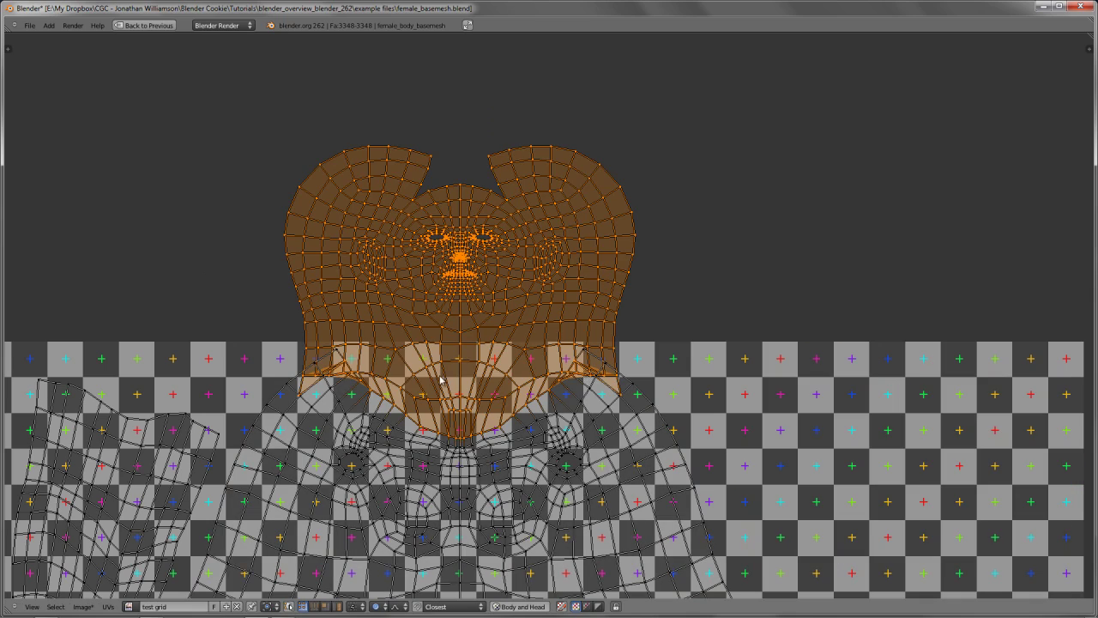
pyautogui.moveTo(548, 415); pyautogui.dragTo(562, 251, button='middle')
pyautogui.press('a')
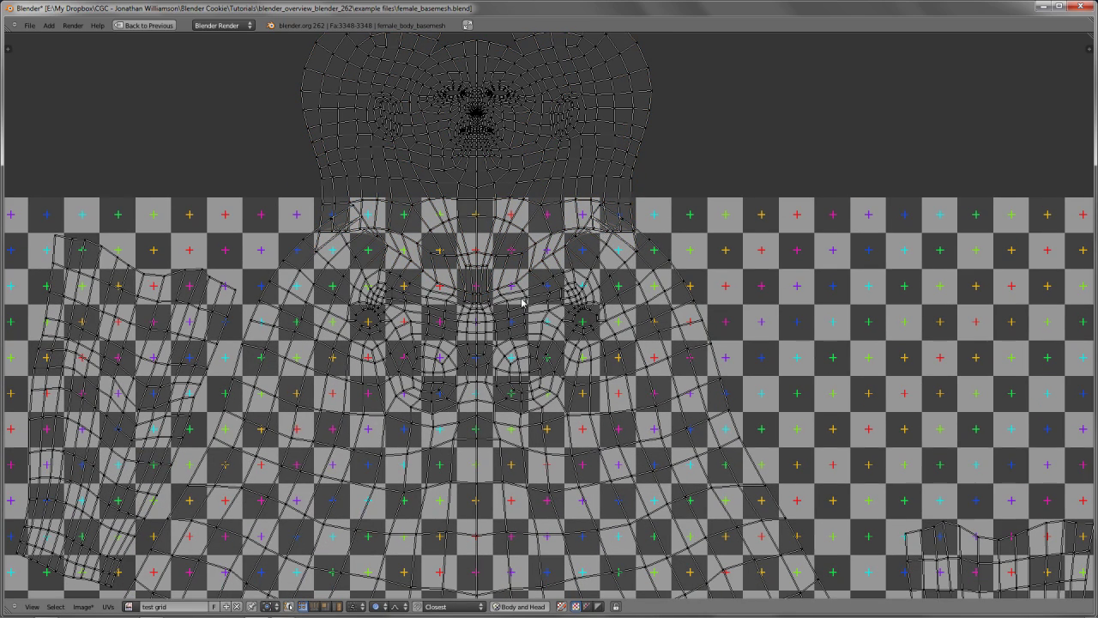
# Enable Textured Solid and inspect the checker-textured body in Object Mode before returning to Edit Mode
pyautogui.scroll(4, 531, 343)
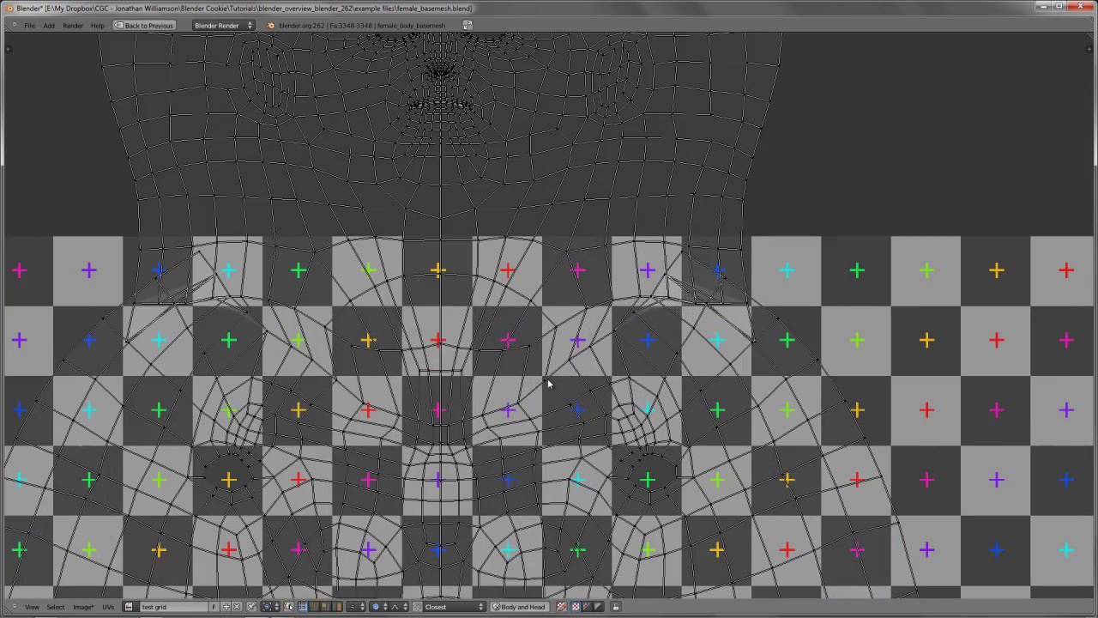
pyautogui.scroll(-2, 506, 369)
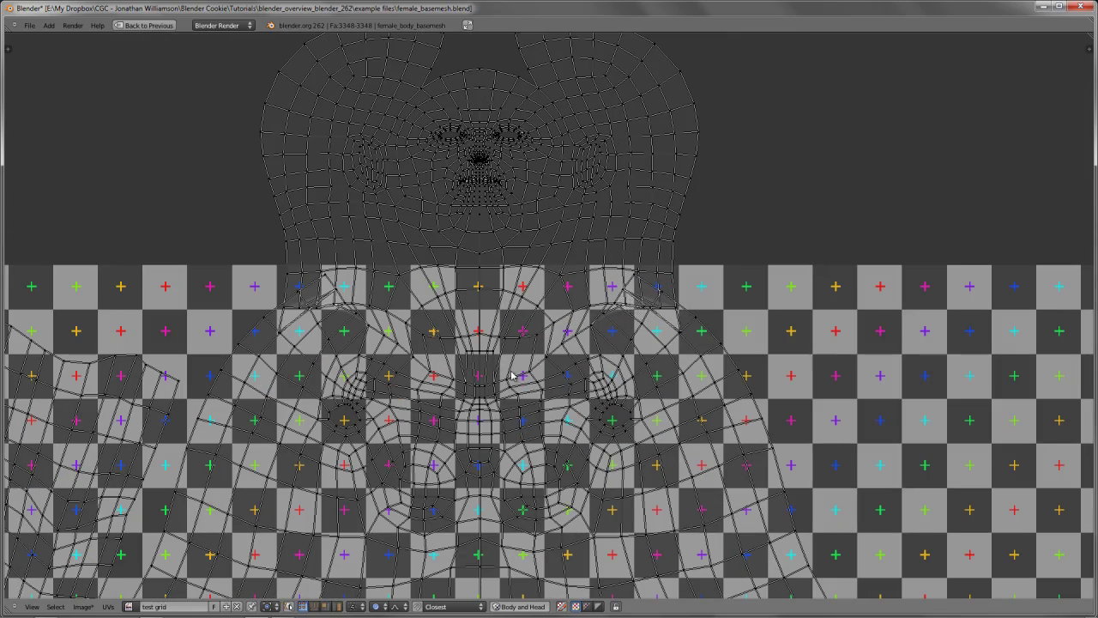
pyautogui.hotkey('ctrl', 'Up')
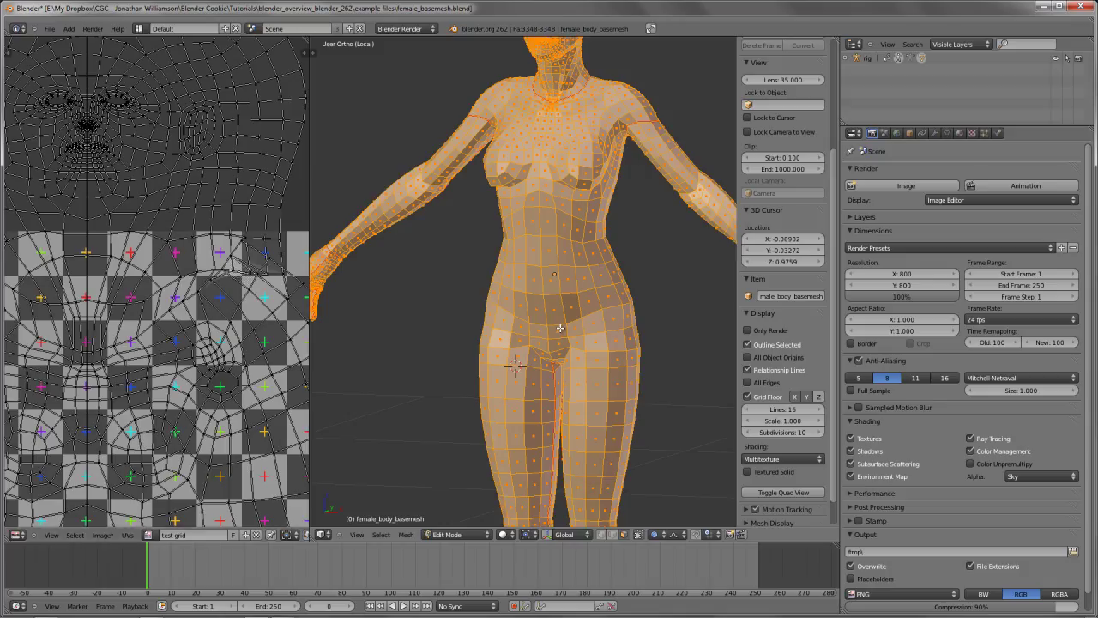
pyautogui.click(763, 474)
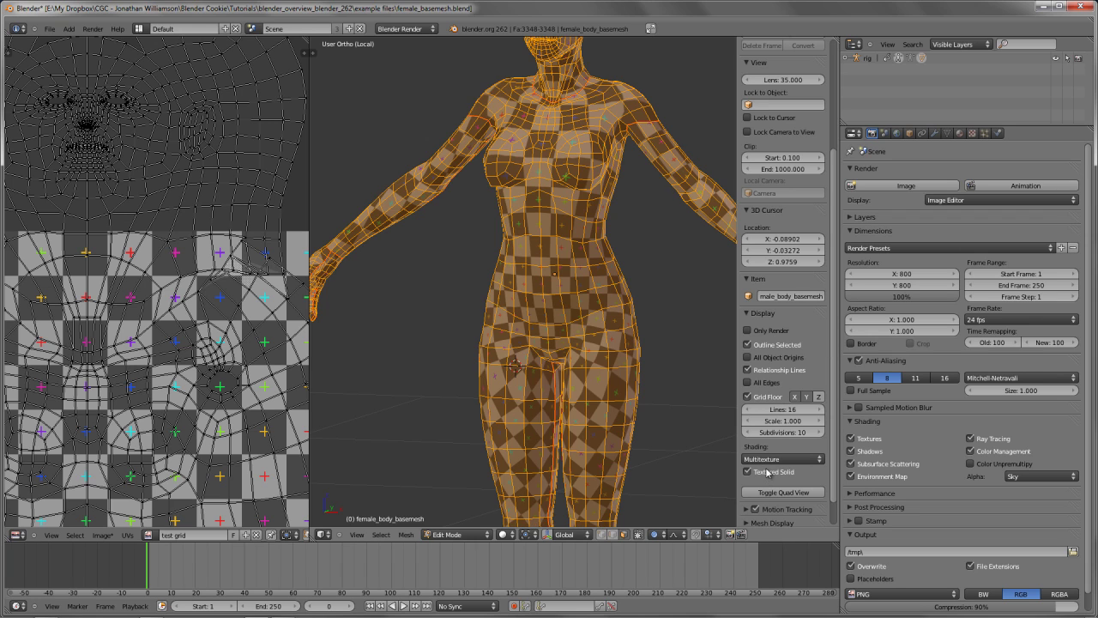
pyautogui.scroll(5, 599, 274)
pyautogui.press('Tab')
pyautogui.scroll(-2, 598, 273)
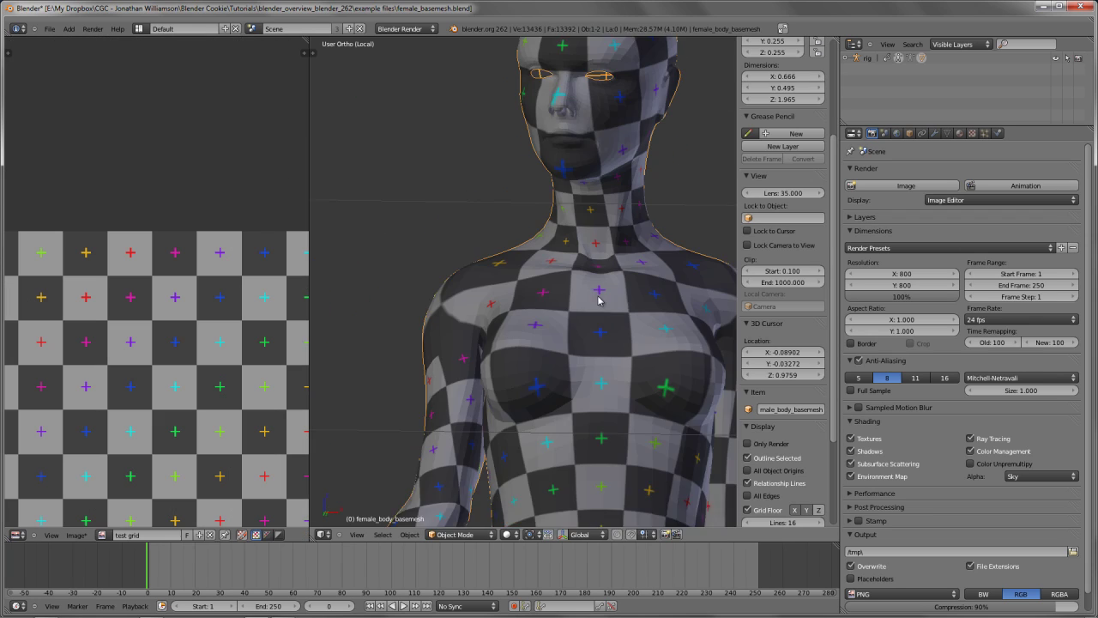
pyautogui.moveTo(599, 274); pyautogui.dragTo(541, 299, button='middle')
pyautogui.press('Tab')
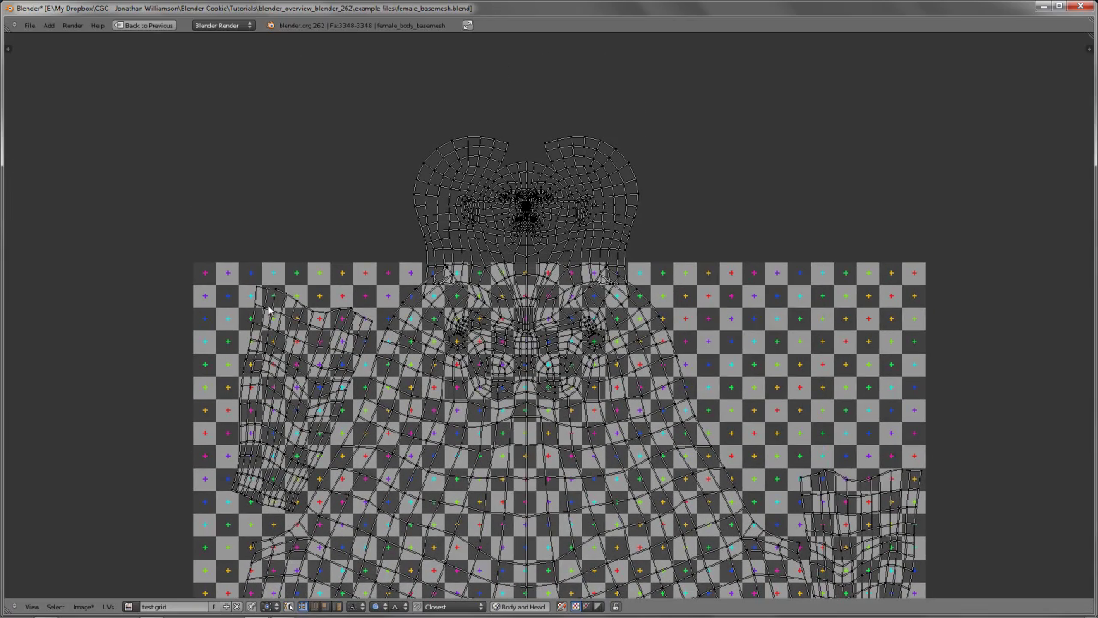
# Enable UV Sculpt from the UVs menu and collapse the other sidebar panels
pyautogui.press('n')
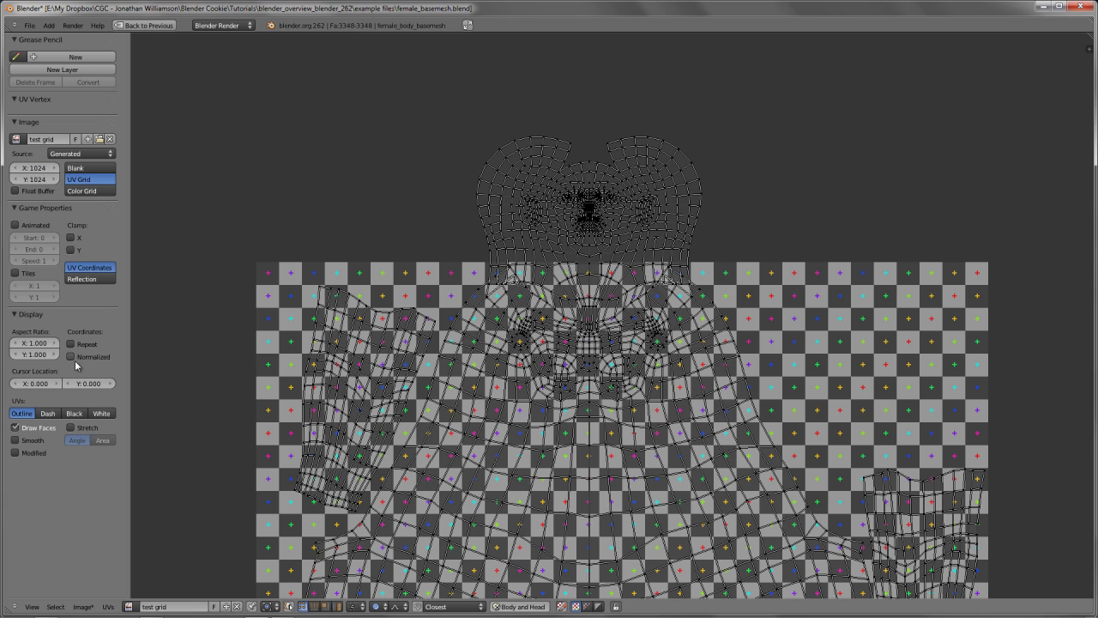
pyautogui.click(108, 606)
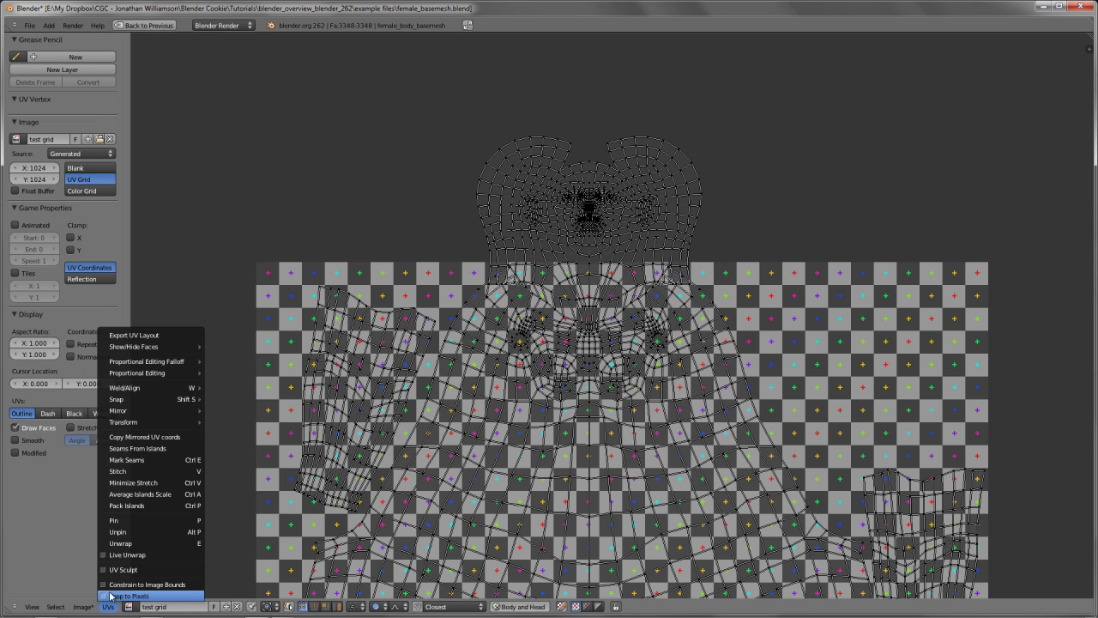
pyautogui.click(112, 569)
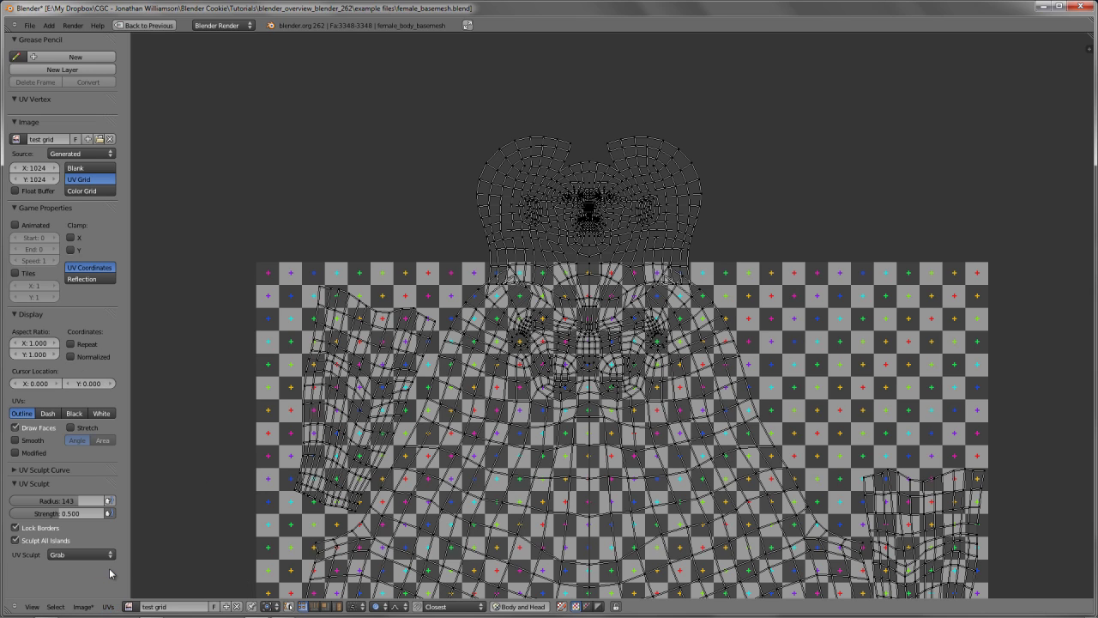
pyautogui.click(15, 41)
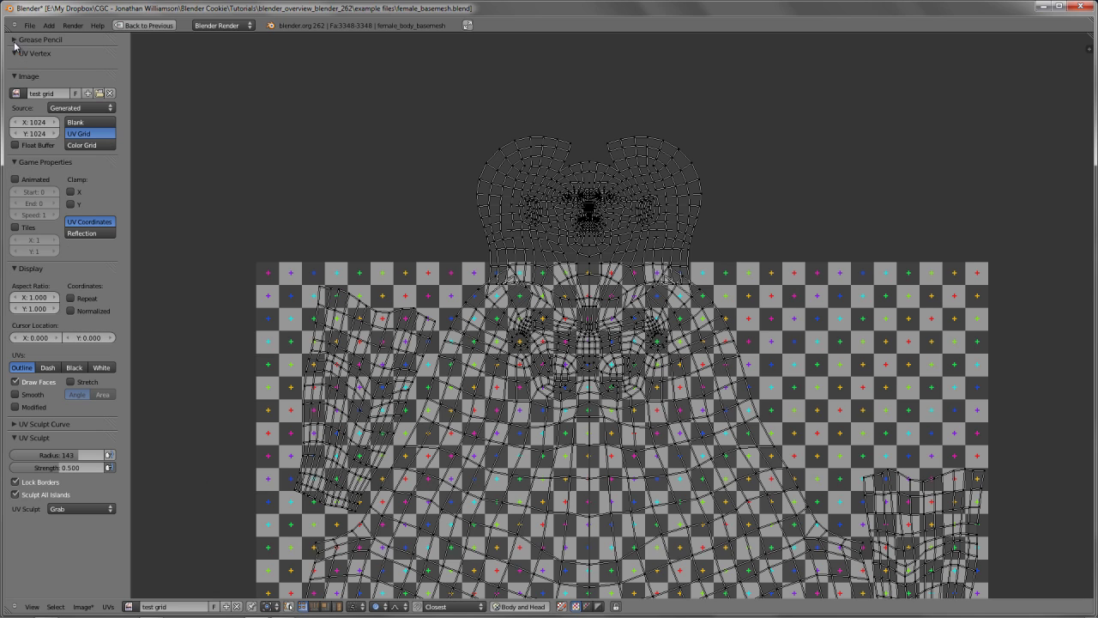
pyautogui.moveTo(41, 59)
pyautogui.mouseDown()
pyautogui.moveTo(48, 145)
pyautogui.moveTo(4, 122)
pyautogui.mouseUp()
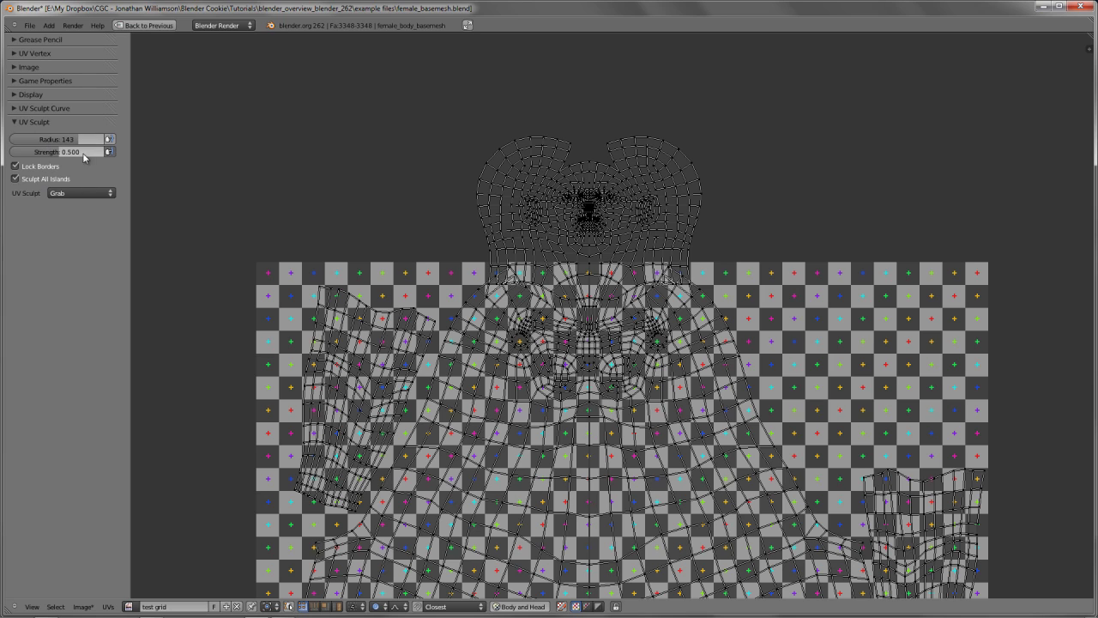
pyautogui.scroll(2, 520, 226)
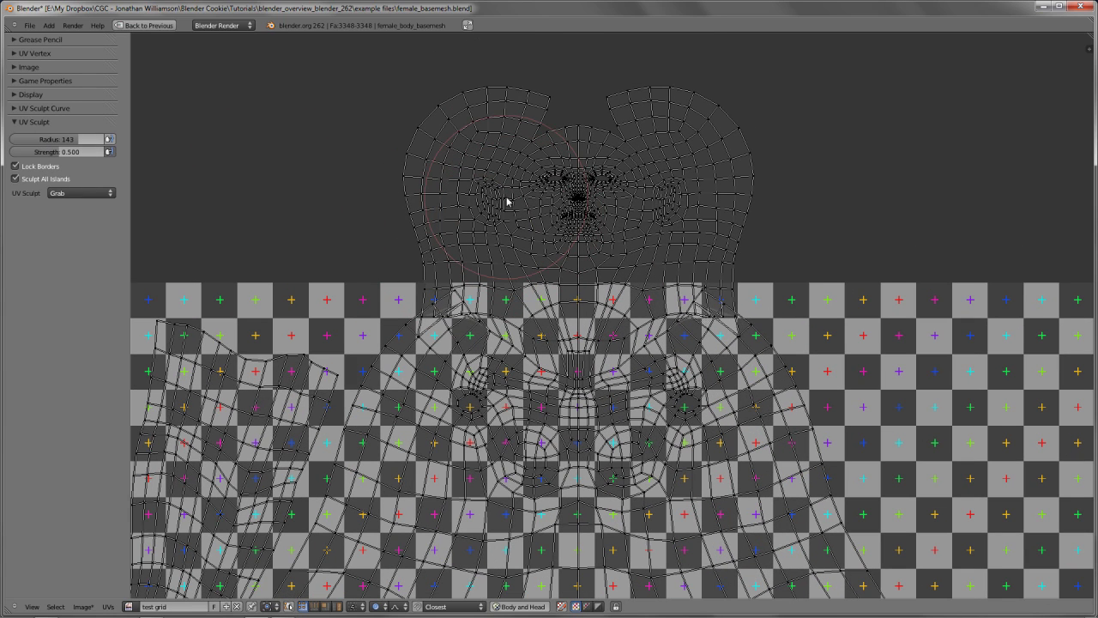
# Grab-sculpt the head UVs and set the brush to strength 0.617 and radius 178
pyautogui.moveTo(617, 235); pyautogui.dragTo(683, 246)
pyautogui.moveTo(618, 238)
pyautogui.mouseDown()
pyautogui.moveTo(605, 224)
pyautogui.moveTo(618, 236)
pyautogui.mouseUp()
pyautogui.hotkey('shift', 'f')
pyautogui.click(699, 276)
pyautogui.hotkey('shift', 'f')
pyautogui.click(729, 277)
pyautogui.hotkey('shift', 'f')
pyautogui.click(681, 274)
pyautogui.press('f')
pyautogui.click(638, 284)
# Try the Grab and Pinch UV Sculpt brushes on the face UVs, then undo the eye pinch
pyautogui.click(107, 194)
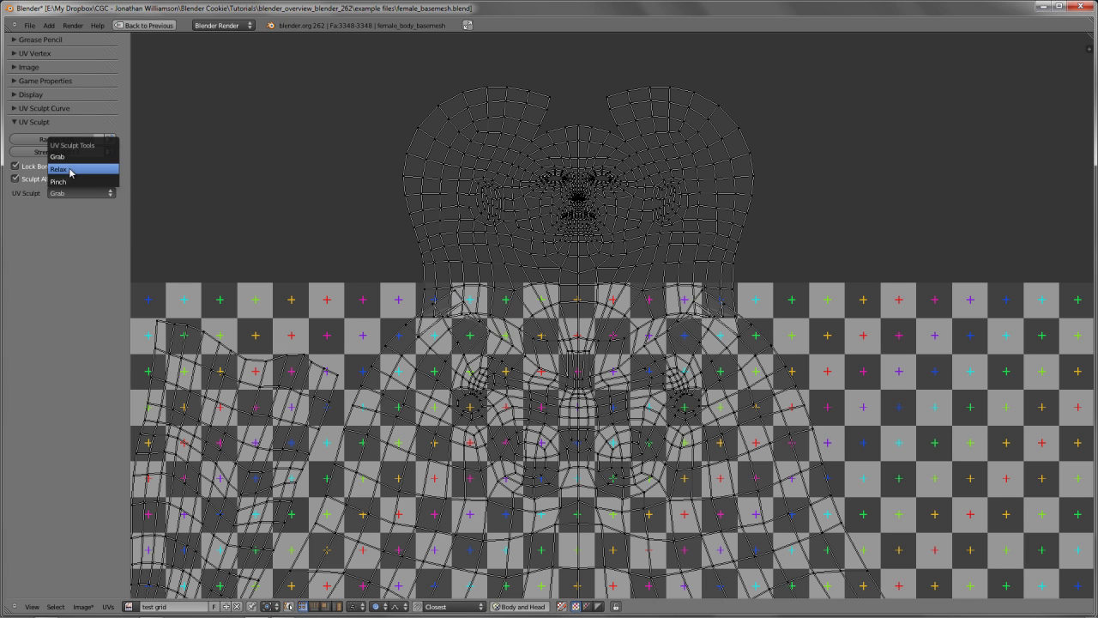
pyautogui.scroll(2, 664, 225)
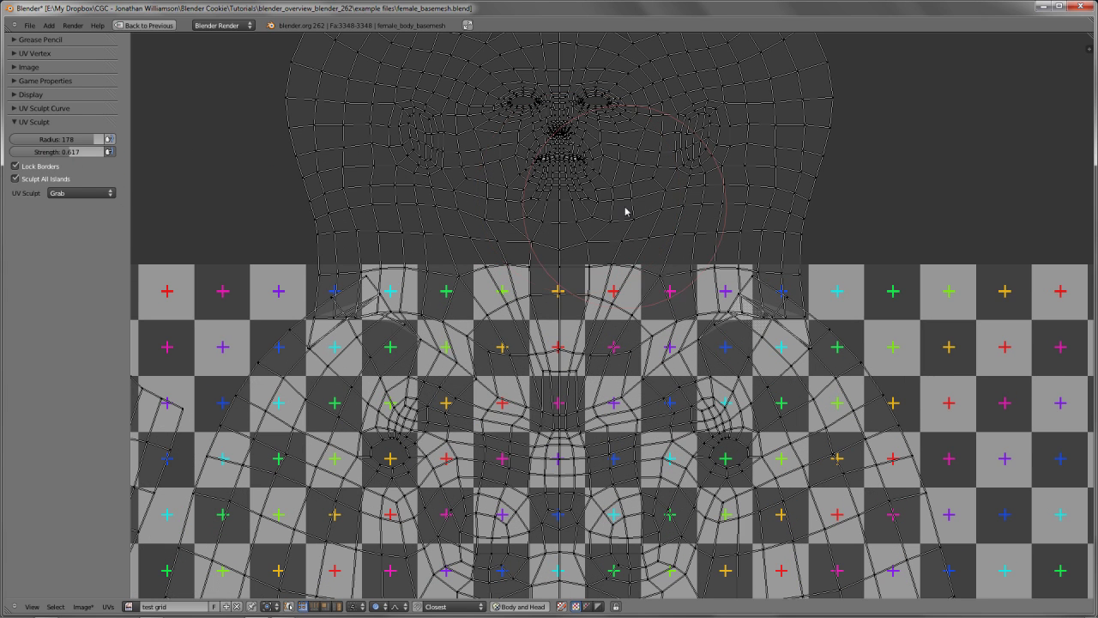
pyautogui.moveTo(783, 250)
pyautogui.mouseDown()
pyautogui.moveTo(766, 312)
pyautogui.moveTo(820, 327)
pyautogui.moveTo(759, 301)
pyautogui.moveTo(785, 271)
pyautogui.moveTo(790, 307)
pyautogui.moveTo(760, 313)
pyautogui.mouseUp()
pyautogui.press('p')
pyautogui.moveTo(650, 189); pyautogui.dragTo(648, 185)
pyautogui.hotkey('ctrl', 'z')
# Switch to the Relax brush at radius 113 and relax the UV lines across the face
pyautogui.press('r')
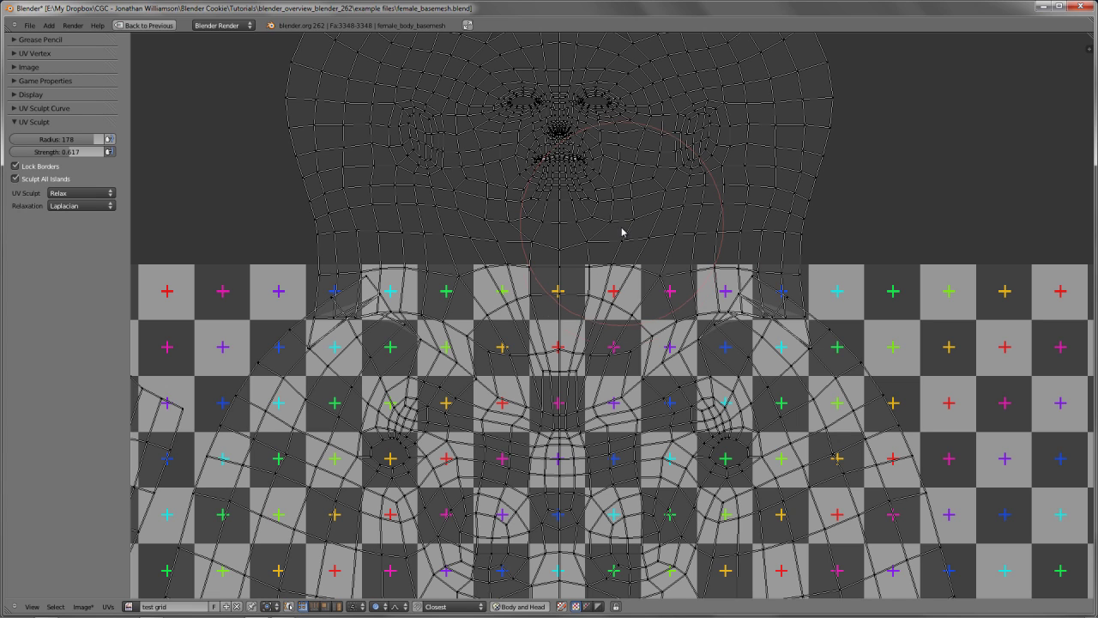
pyautogui.press('f')
pyautogui.click(693, 273)
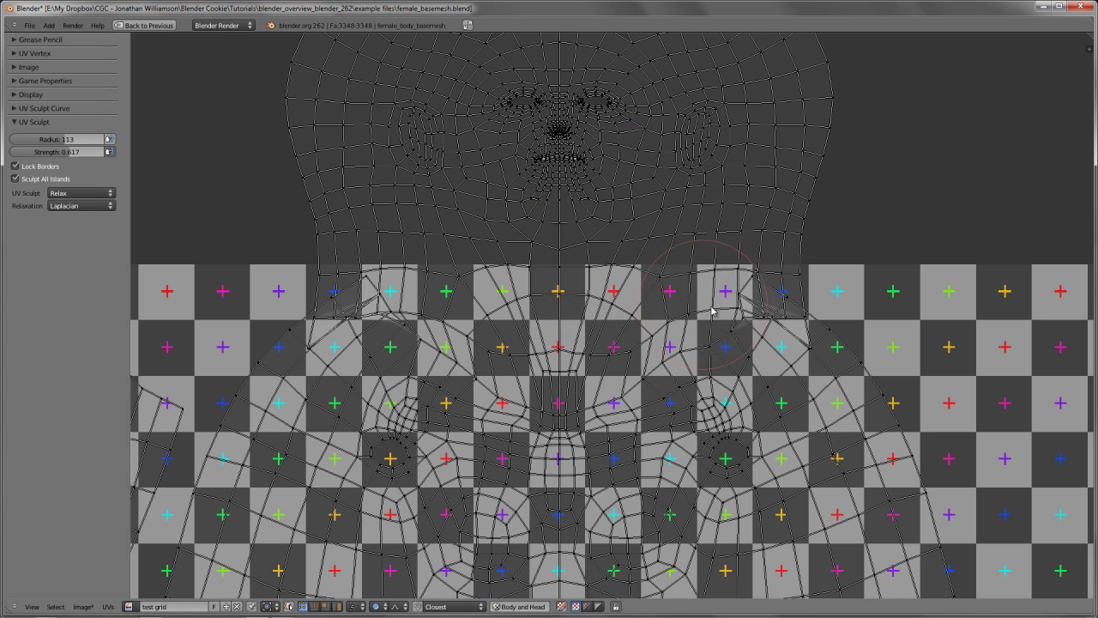
pyautogui.moveTo(765, 301); pyautogui.dragTo(759, 280)
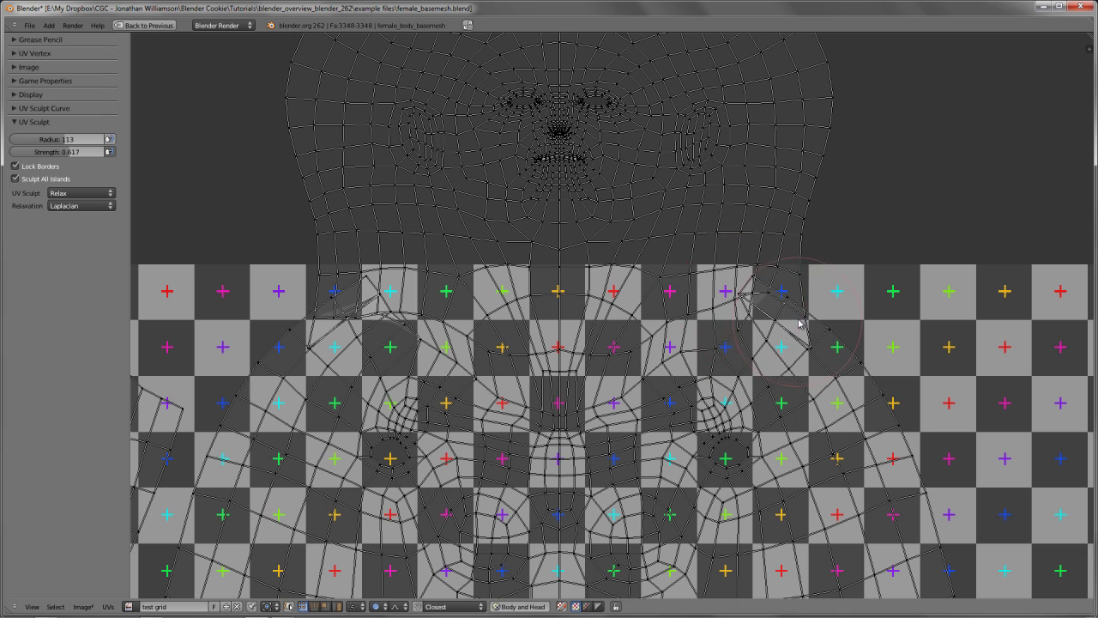
pyautogui.moveTo(719, 324)
pyautogui.mouseDown()
pyautogui.moveTo(576, 357)
pyautogui.moveTo(490, 347)
pyautogui.moveTo(489, 315)
pyautogui.mouseUp()
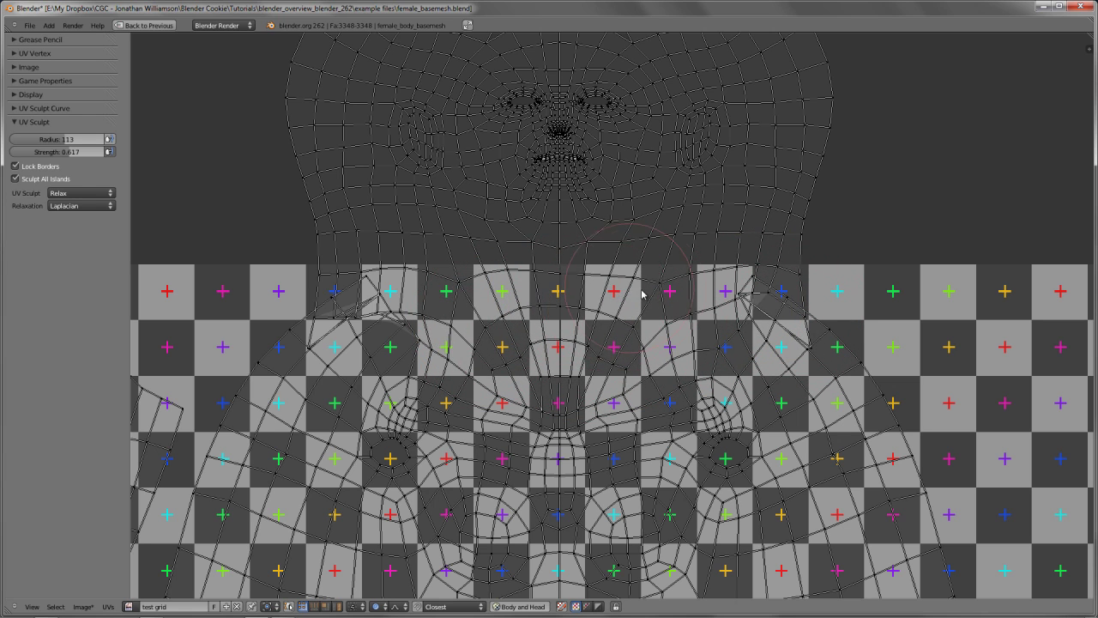
pyautogui.moveTo(405, 298)
pyautogui.mouseDown()
pyautogui.moveTo(320, 293)
pyautogui.moveTo(309, 337)
pyautogui.mouseUp()
# Preview the texture on the model outside Edit Mode, then return to the enlarged UV editor
pyautogui.hotkey('ctrl', 'Up')
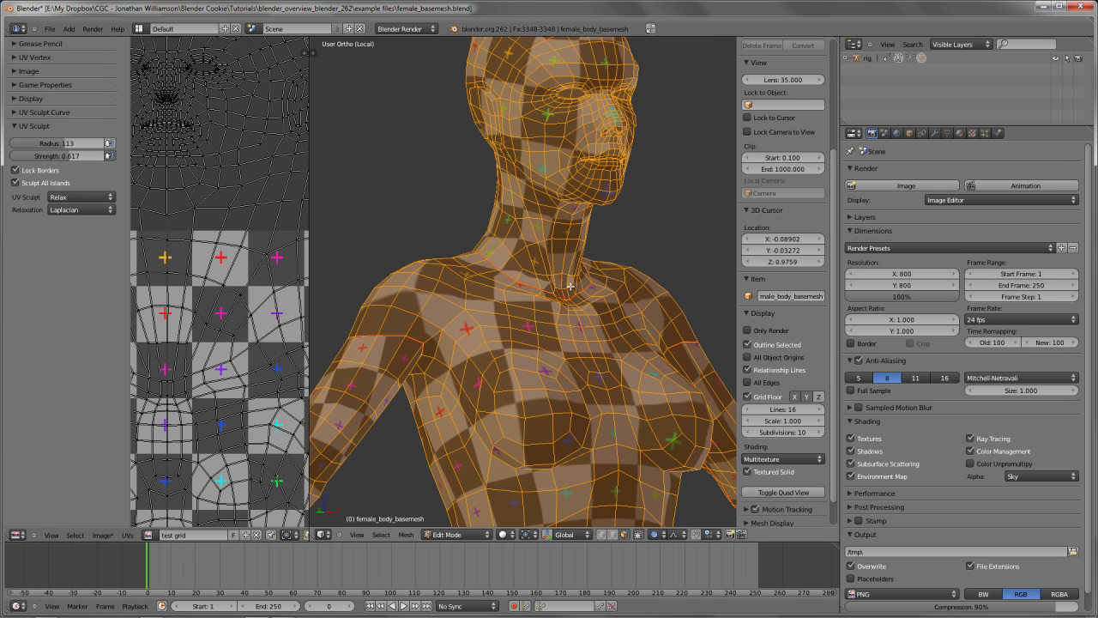
pyautogui.press('Tab')
pyautogui.moveTo(570, 286)
pyautogui.mouseDown(button='middle')
pyautogui.moveTo(592, 283)
pyautogui.moveTo(589, 306)
pyautogui.mouseUp(button='middle')
pyautogui.press('Tab')
pyautogui.hotkey('ctrl', 'Up')
pyautogui.scroll(2, 588, 300)
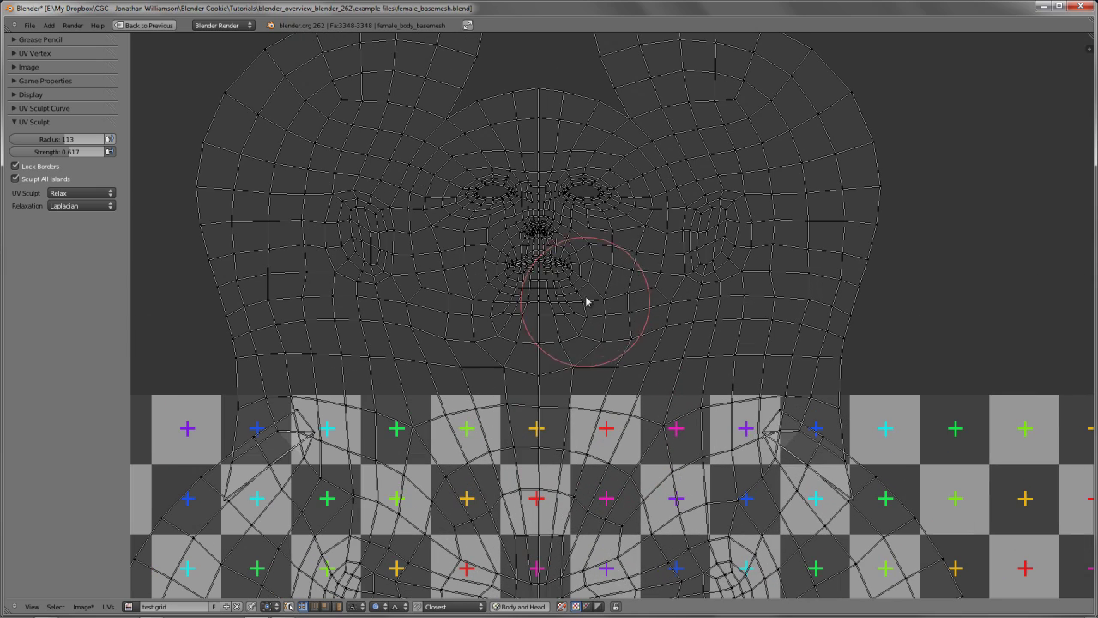
# Relax the nose, eye and chest UVs, lowering the brush strength to 0.193
pyautogui.moveTo(587, 298)
pyautogui.mouseDown()
pyautogui.moveTo(558, 246)
pyautogui.moveTo(517, 249)
pyautogui.moveTo(522, 295)
pyautogui.moveTo(561, 276)
pyautogui.moveTo(591, 223)
pyautogui.moveTo(484, 208)
pyautogui.moveTo(458, 244)
pyautogui.moveTo(476, 298)
pyautogui.moveTo(557, 355)
pyautogui.moveTo(691, 343)
pyautogui.moveTo(728, 297)
pyautogui.moveTo(720, 181)
pyautogui.moveTo(634, 148)
pyautogui.moveTo(531, 134)
pyautogui.moveTo(420, 154)
pyautogui.moveTo(382, 209)
pyautogui.moveTo(383, 270)
pyautogui.moveTo(333, 178)
pyautogui.mouseUp()
pyautogui.scroll(-4, 623, 421)
pyautogui.scroll(2, 658, 301)
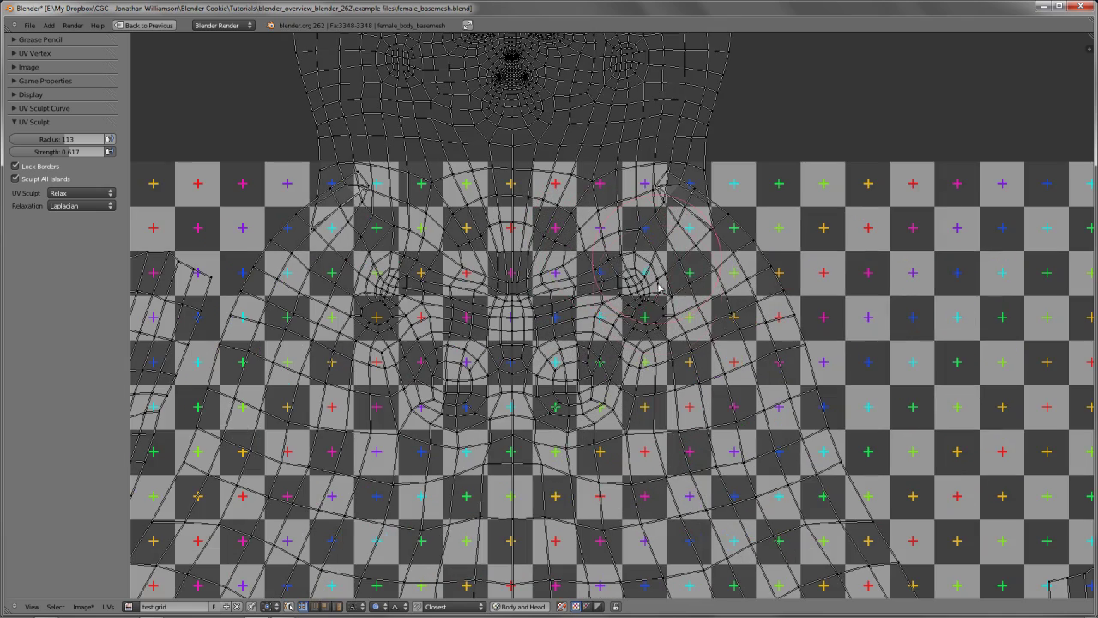
pyautogui.moveTo(658, 301)
pyautogui.mouseDown()
pyautogui.moveTo(639, 275)
pyautogui.moveTo(612, 268)
pyautogui.moveTo(576, 286)
pyautogui.moveTo(415, 303)
pyautogui.moveTo(385, 274)
pyautogui.mouseUp()
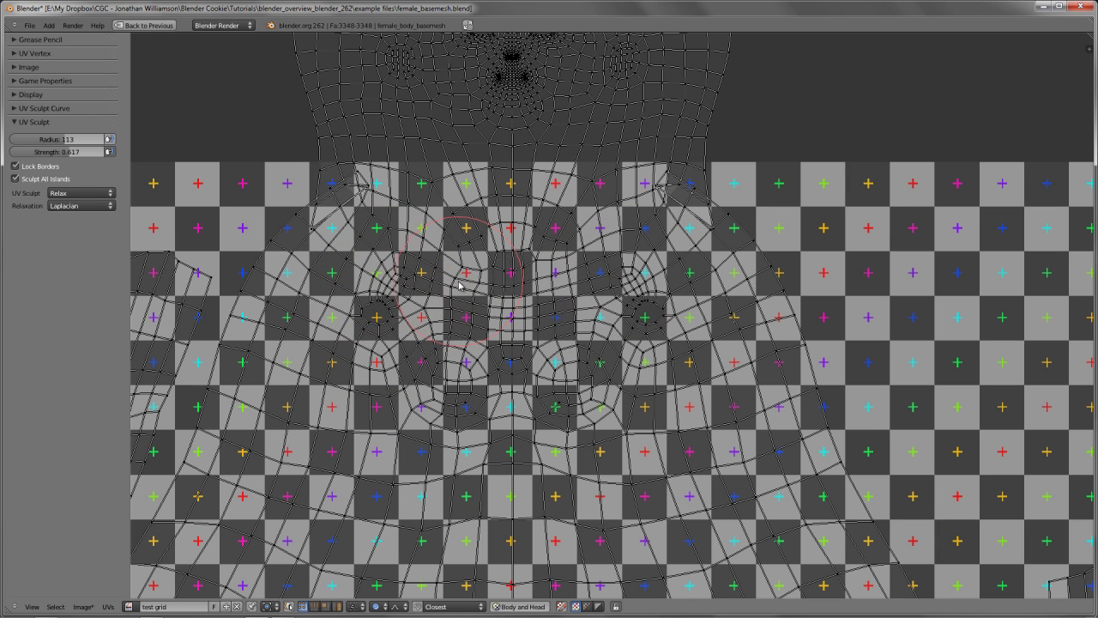
pyautogui.press('f')
pyautogui.click(429, 276)
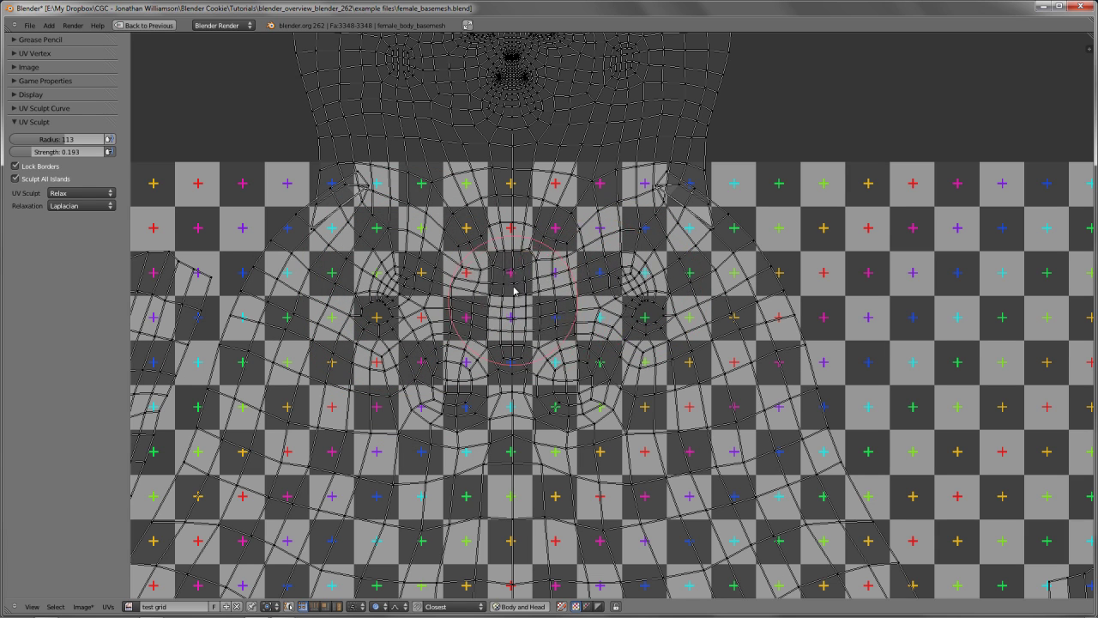
pyautogui.moveTo(514, 287)
pyautogui.mouseDown()
pyautogui.moveTo(500, 219)
pyautogui.moveTo(470, 247)
pyautogui.moveTo(543, 254)
pyautogui.moveTo(566, 238)
pyautogui.moveTo(488, 259)
pyautogui.moveTo(431, 243)
pyautogui.moveTo(396, 196)
pyautogui.mouseUp()
# Set the UV Sculpt relaxation method to HC and relax the fold in the UV mesh
pyautogui.click(76, 206)
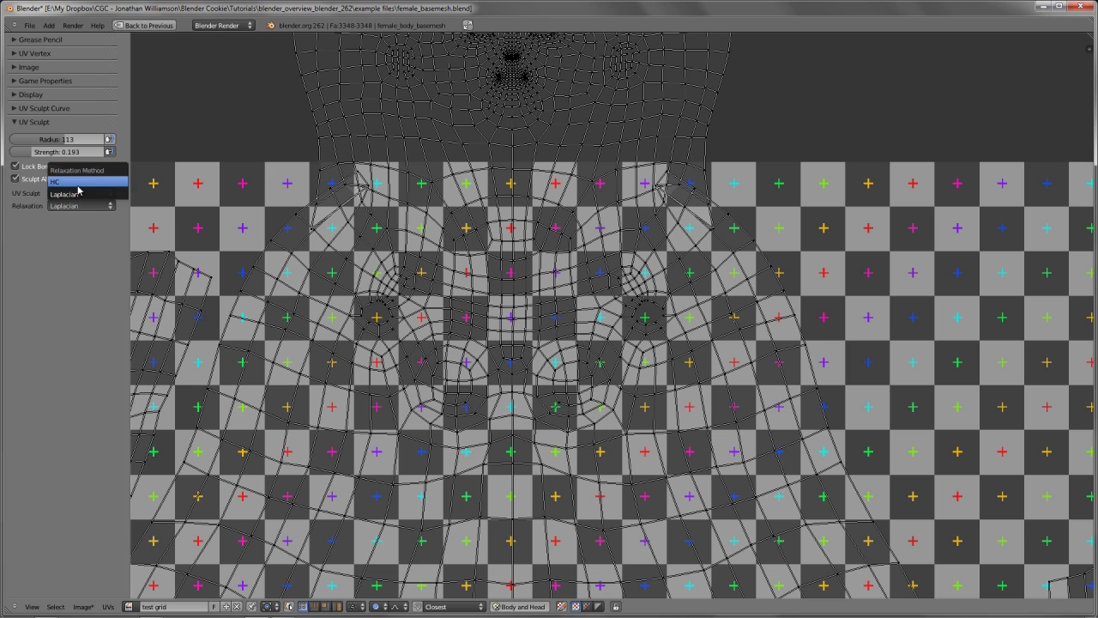
pyautogui.click(78, 184)
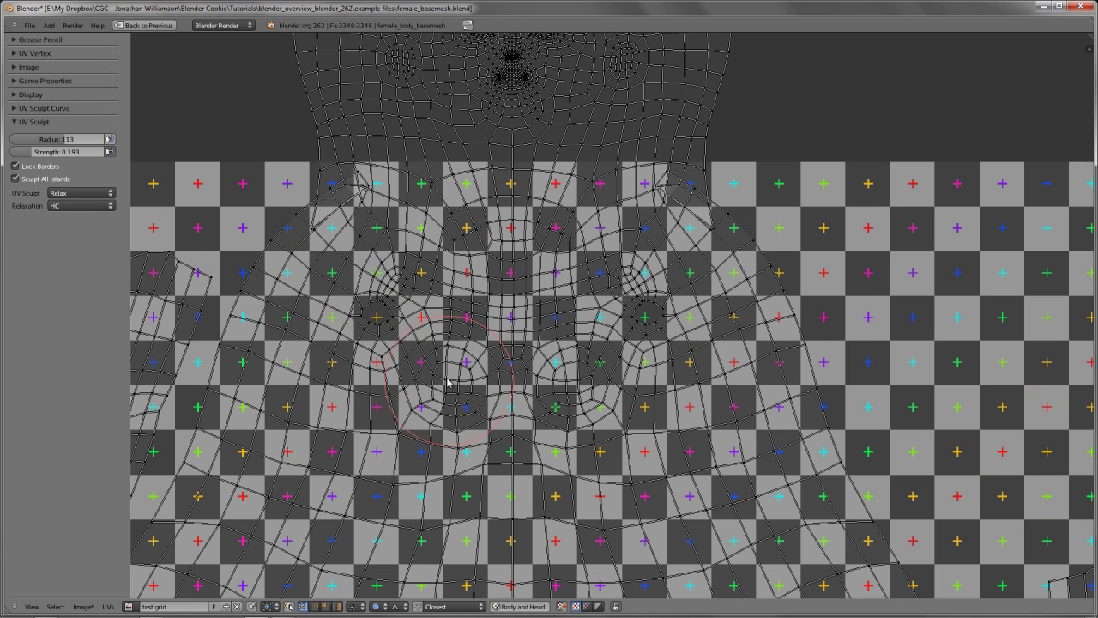
pyautogui.click(58, 207)
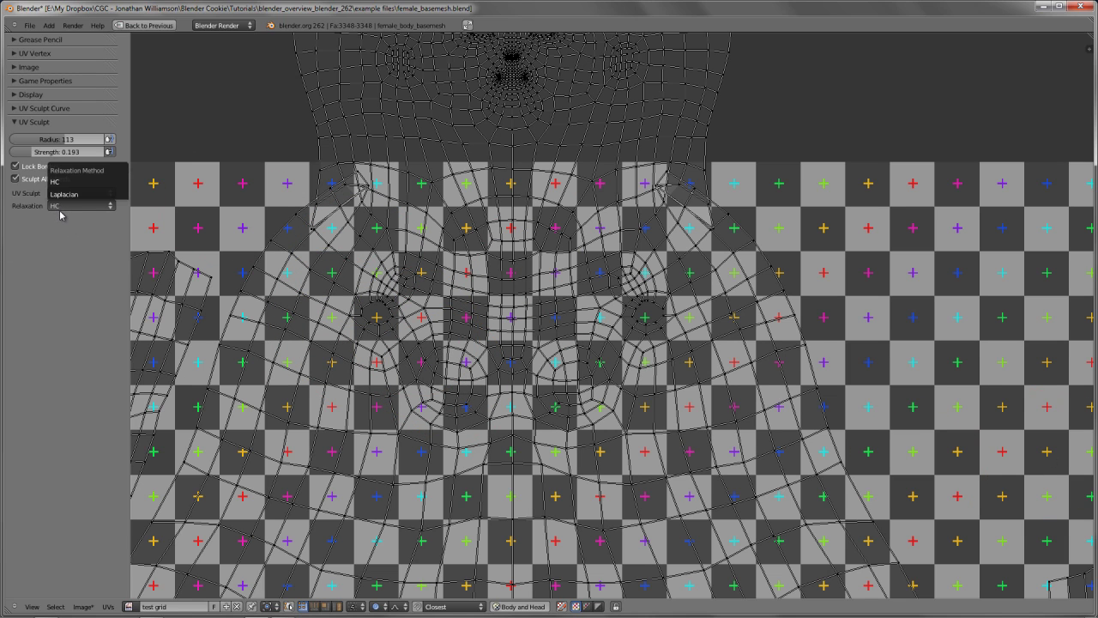
pyautogui.moveTo(629, 203)
pyautogui.mouseDown()
pyautogui.moveTo(667, 183)
pyautogui.moveTo(695, 187)
pyautogui.moveTo(644, 177)
pyautogui.mouseUp()
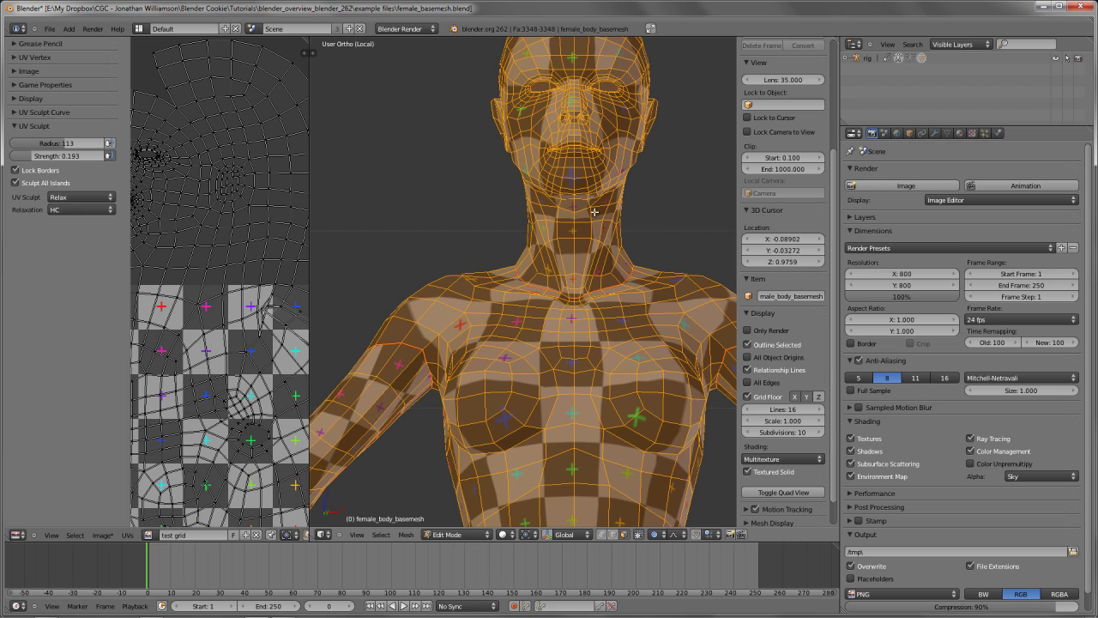
# Check the head texture on the model, then return to the enlarged UV editor in Edit Mode
pyautogui.moveTo(594, 211)
pyautogui.mouseDown(button='middle')
pyautogui.moveTo(569, 246)
pyautogui.moveTo(598, 192)
pyautogui.mouseUp(button='middle')
pyautogui.press('Tab')
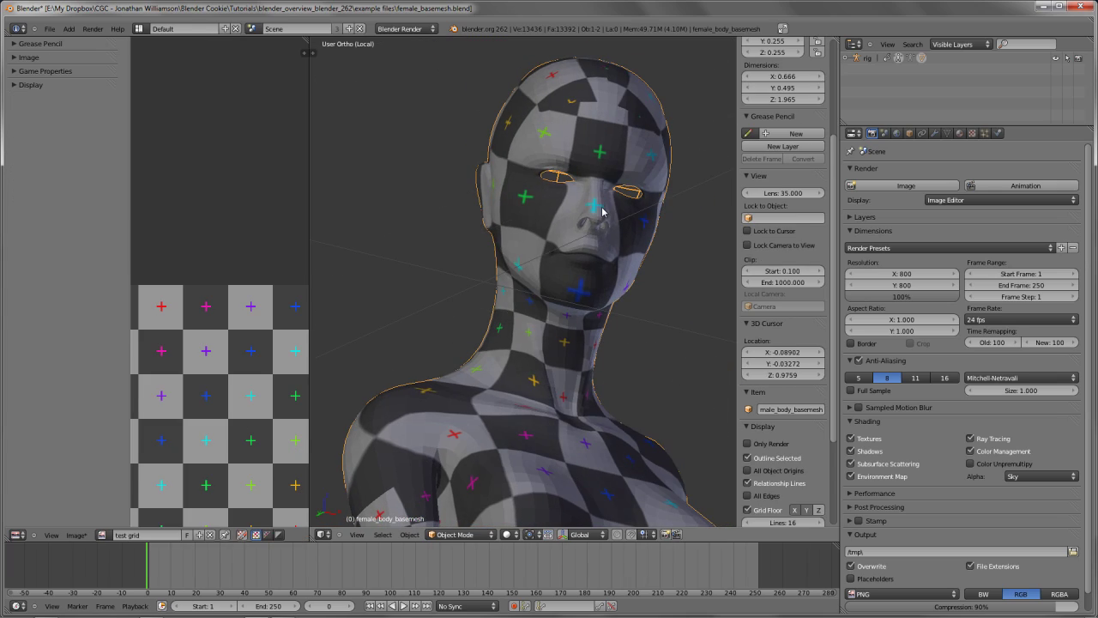
pyautogui.press('Tab')
pyautogui.hotkey('ctrl', 'Up')
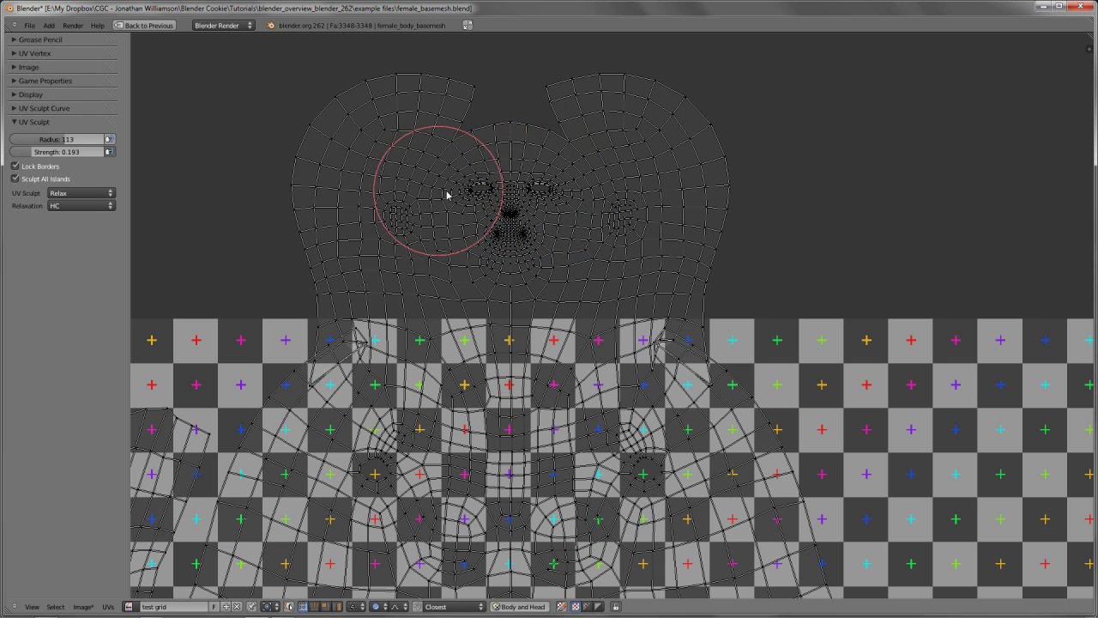
# Switch the UV brush to Grab, test it on the right ear UVs, and undo the distortion
pyautogui.press('g')
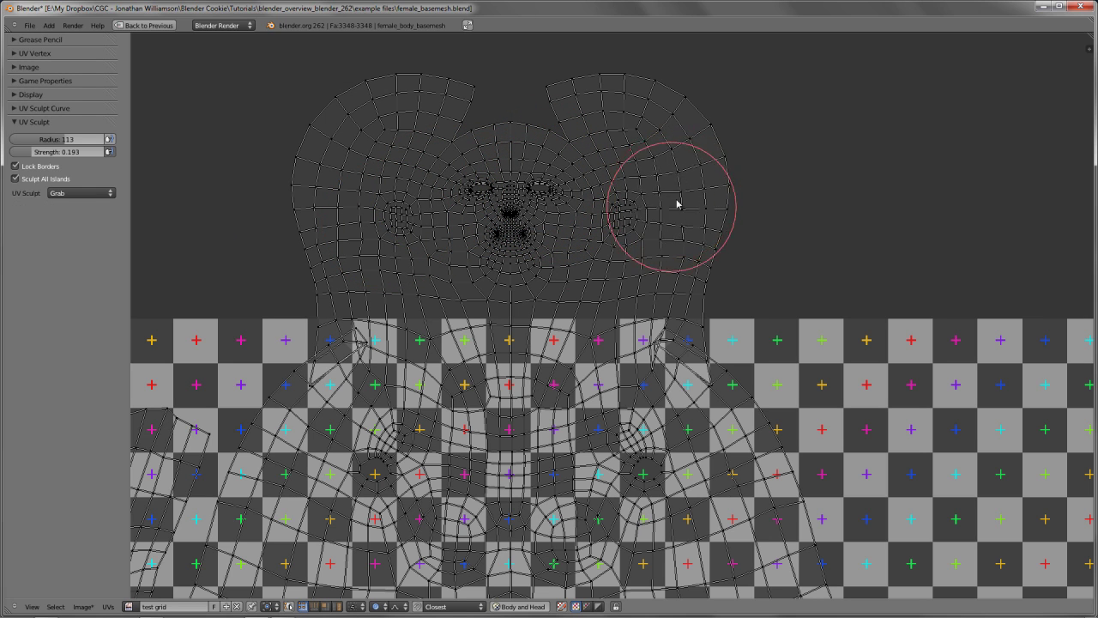
pyautogui.moveTo(637, 200)
pyautogui.mouseDown()
pyautogui.moveTo(649, 269)
pyautogui.moveTo(582, 279)
pyautogui.mouseUp()
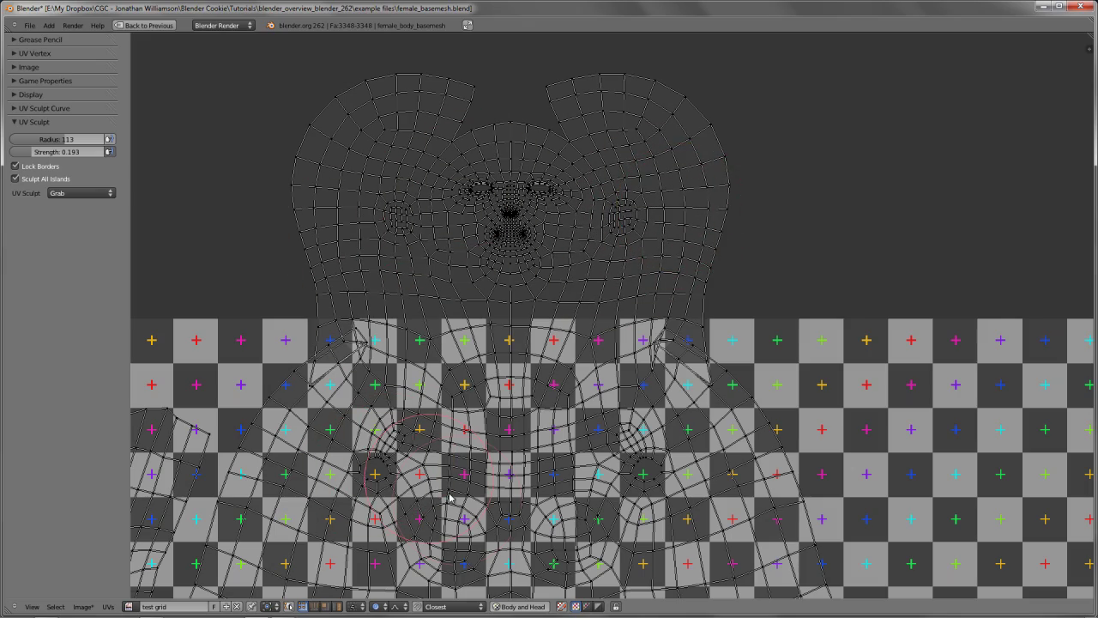
pyautogui.moveTo(459, 508); pyautogui.dragTo(575, 207, button='middle')
pyautogui.hotkey('ctrl', 'z')
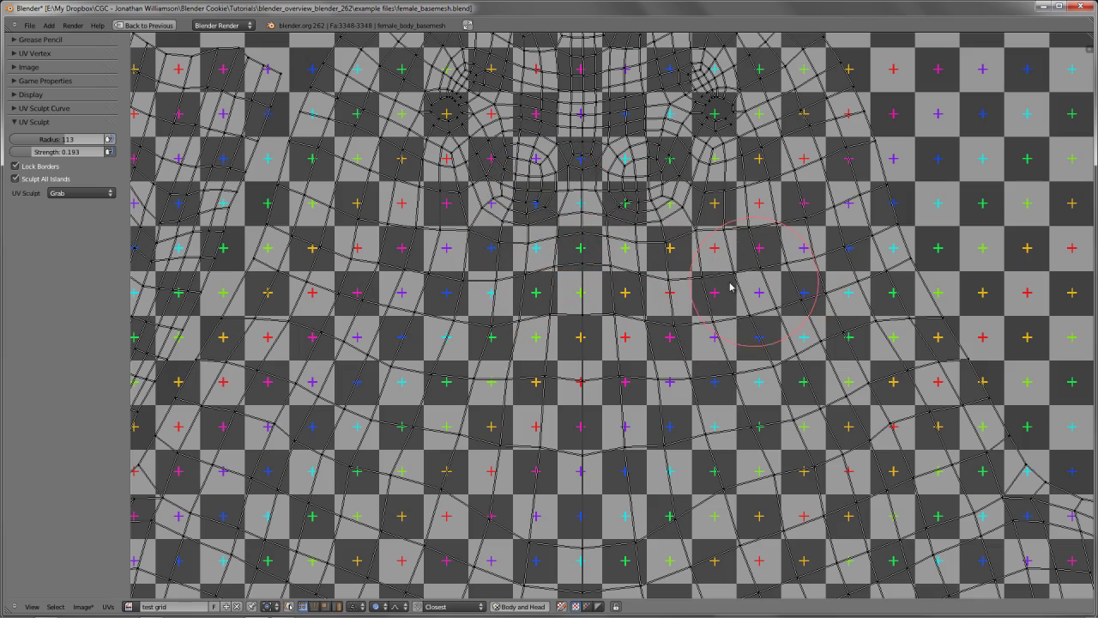
pyautogui.moveTo(539, 192)
pyautogui.mouseDown(button='middle')
pyautogui.moveTo(564, 272)
pyautogui.moveTo(549, 304)
pyautogui.mouseUp(button='middle')
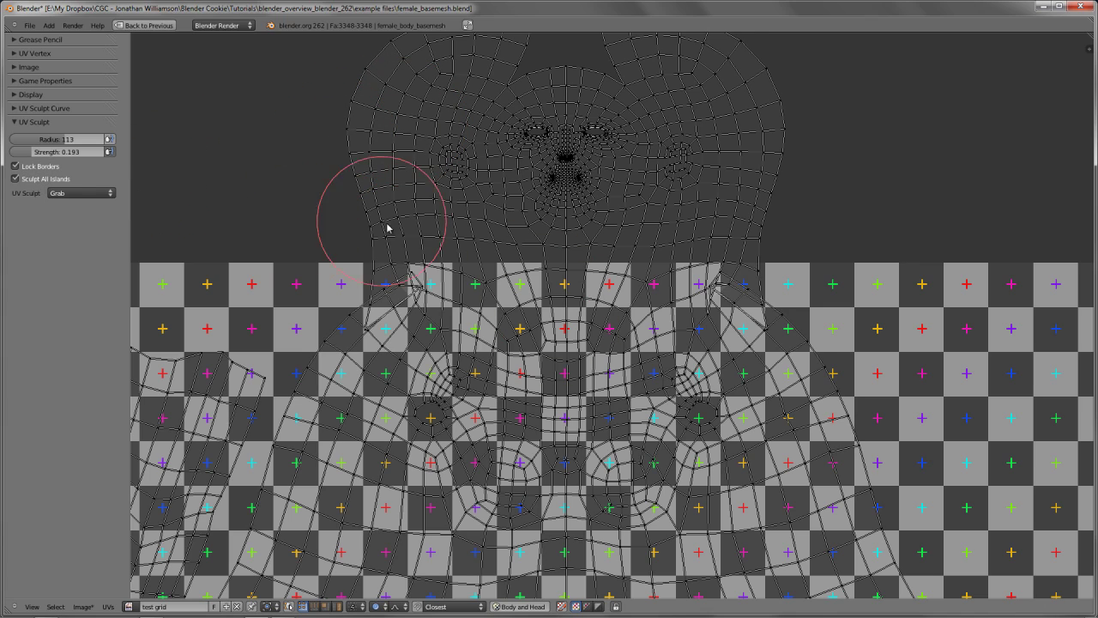
# Grab-warp the UVs on the left side of the body and near the shoulder
pyautogui.scroll(-3, 391, 232)
pyautogui.scroll(2, 485, 289)
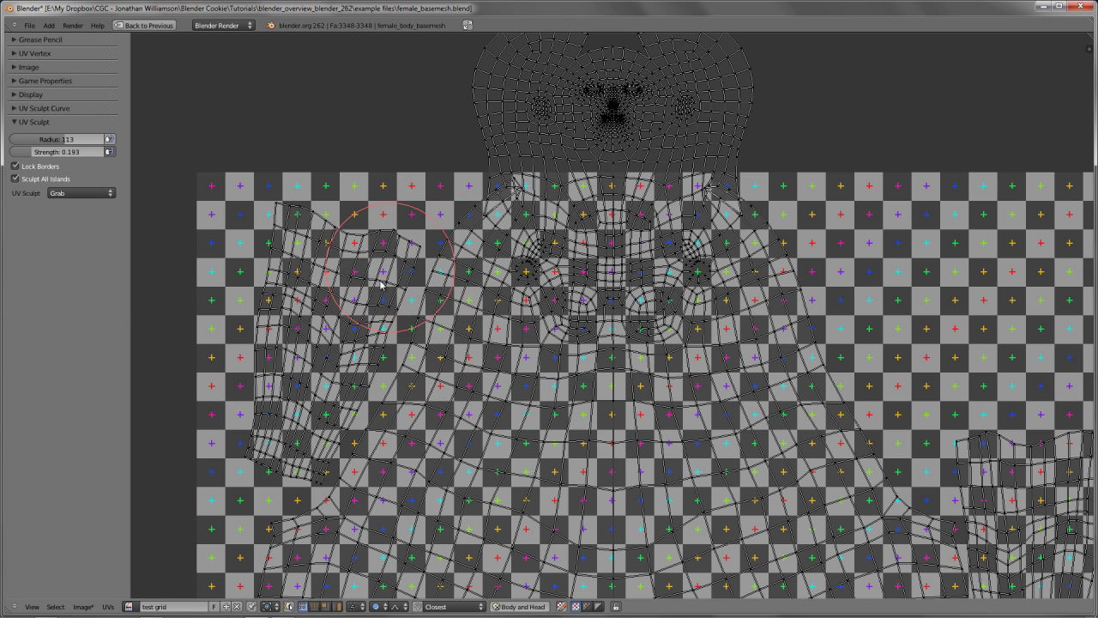
pyautogui.scroll(1, 381, 286)
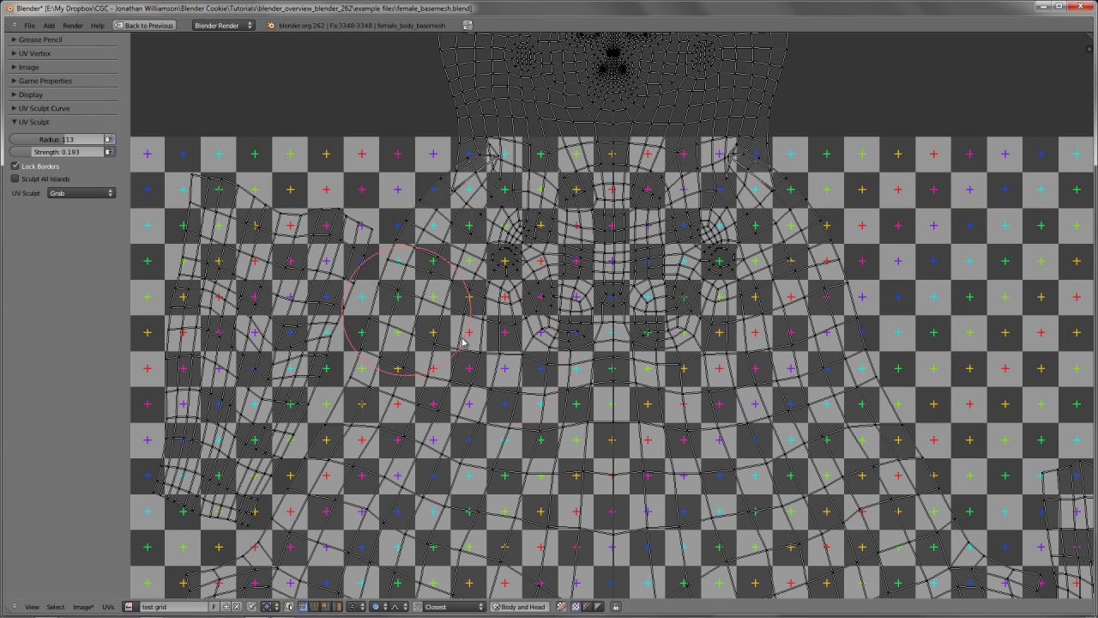
pyautogui.scroll(-2, 574, 318)
pyautogui.scroll(2, 443, 239)
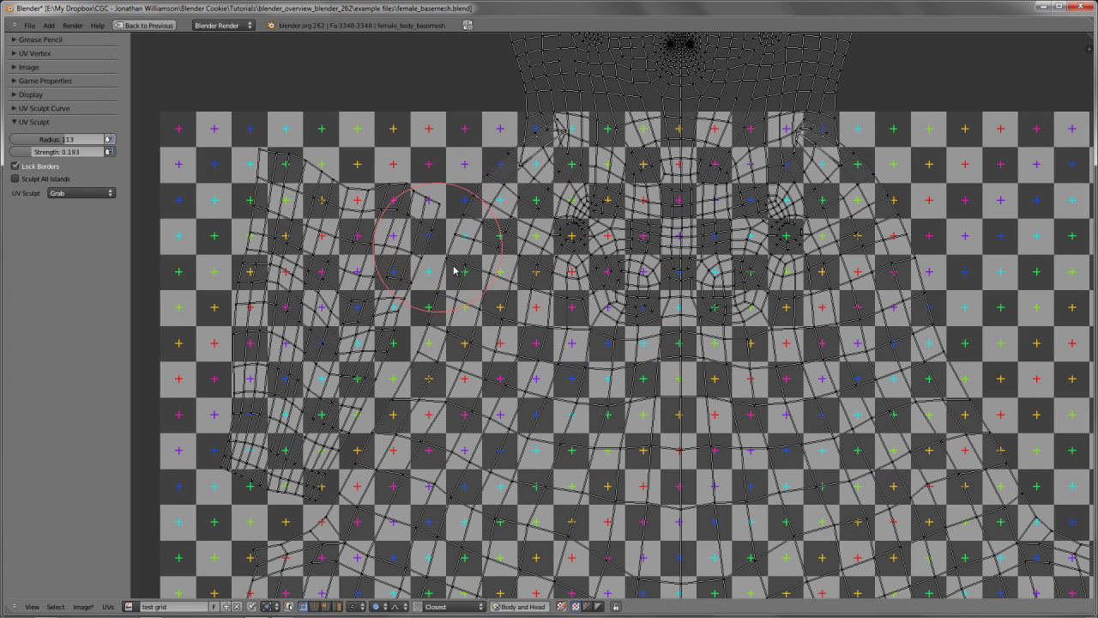
pyautogui.moveTo(534, 272)
pyautogui.mouseDown()
pyautogui.moveTo(553, 221)
pyautogui.moveTo(417, 301)
pyautogui.moveTo(558, 264)
pyautogui.moveTo(411, 296)
pyautogui.moveTo(542, 297)
pyautogui.moveTo(430, 249)
pyautogui.moveTo(552, 319)
pyautogui.moveTo(464, 285)
pyautogui.moveTo(492, 259)
pyautogui.moveTo(447, 316)
pyautogui.moveTo(611, 226)
pyautogui.mouseUp()
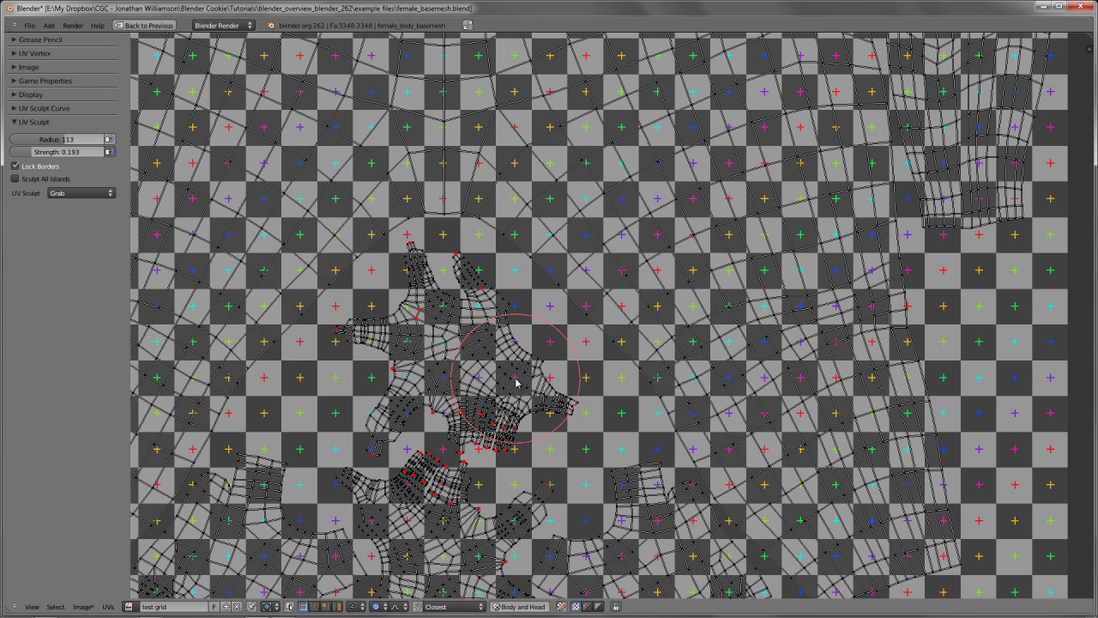
pyautogui.scroll(-4, 621, 299)
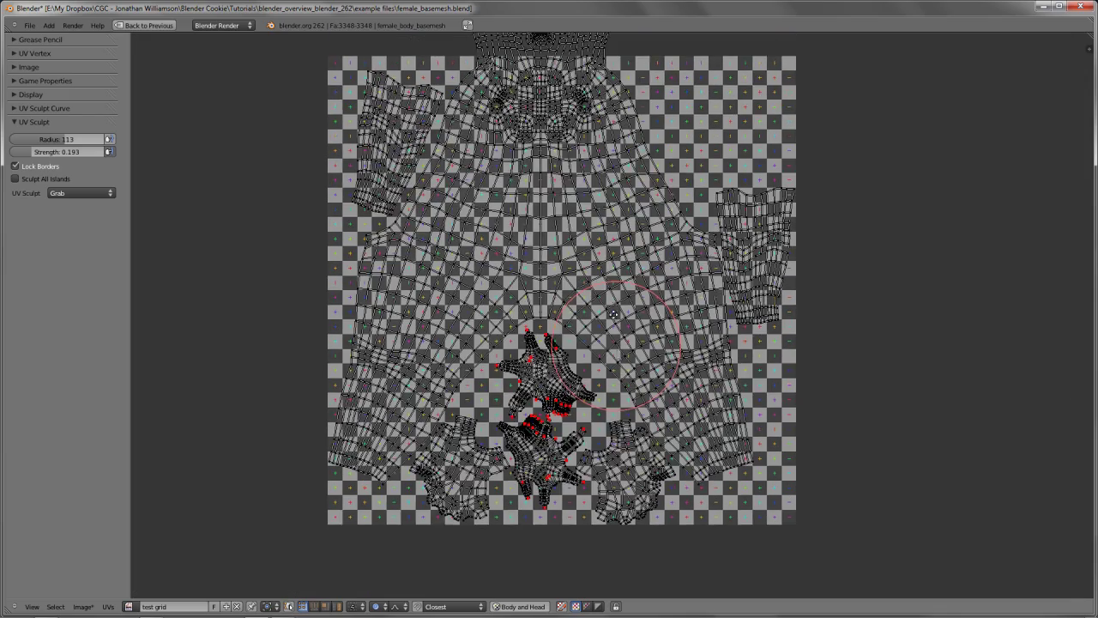
pyautogui.scroll(2, 577, 197)
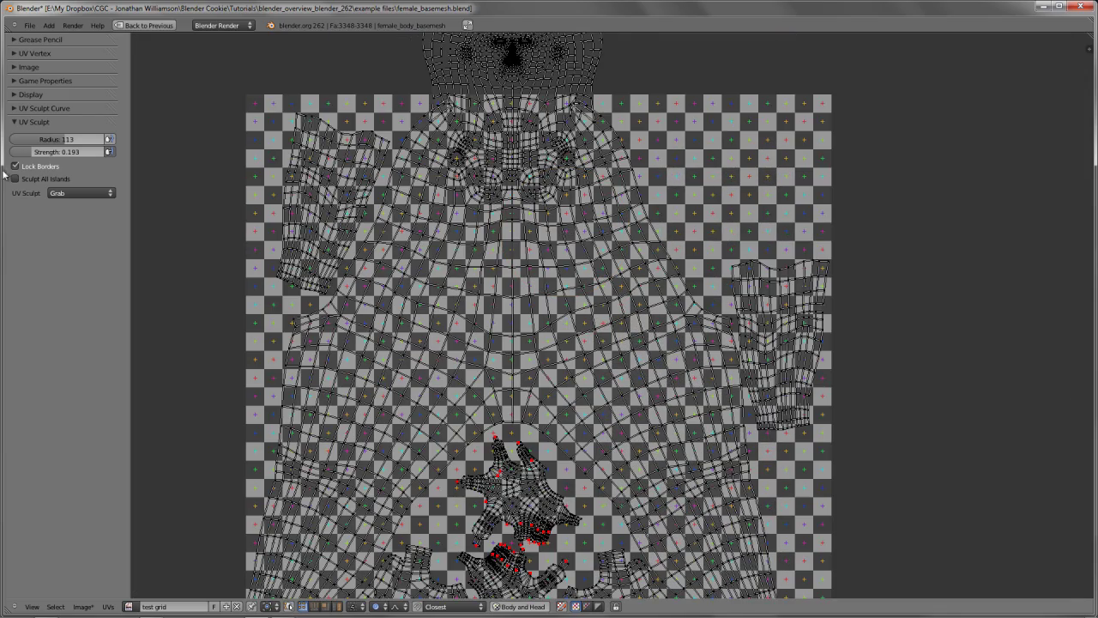
pyautogui.scroll(2, 547, 320)
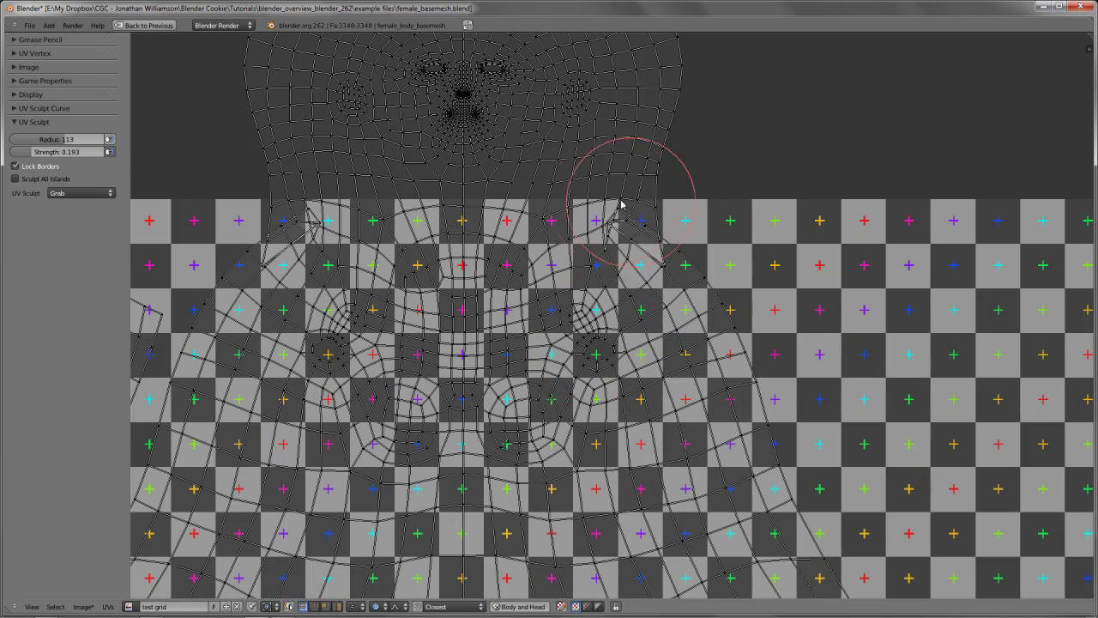
pyautogui.moveTo(609, 198)
pyautogui.mouseDown()
pyautogui.moveTo(627, 200)
pyautogui.moveTo(612, 209)
pyautogui.moveTo(623, 226)
pyautogui.mouseUp()
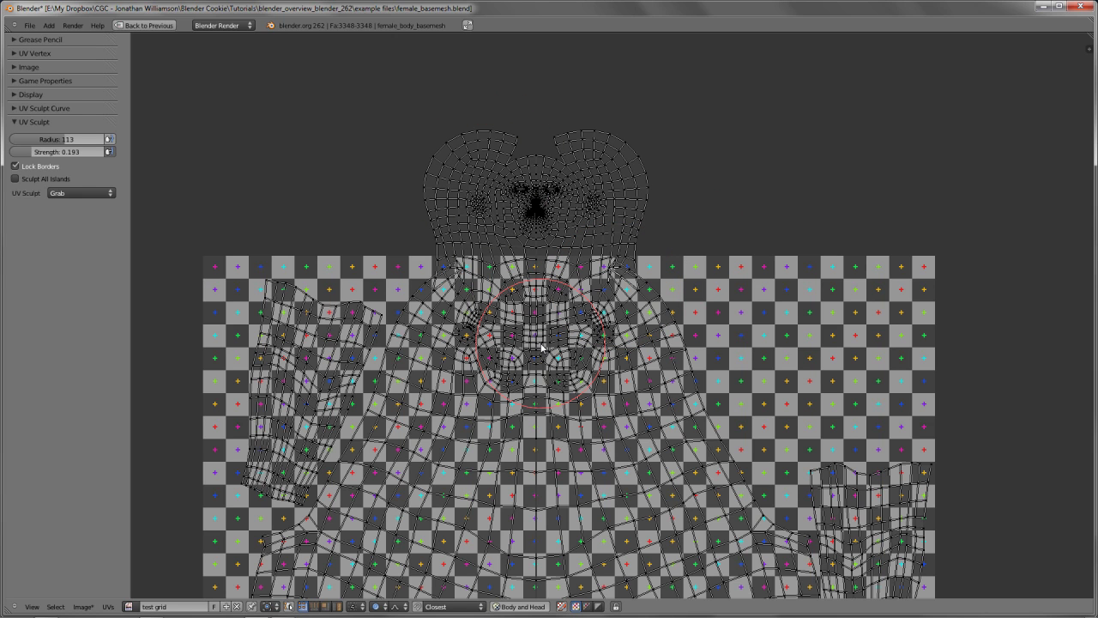
# Restore the full layout with the 3D view and turn off UV sculpting
pyautogui.hotkey('ctrl', 'Up')
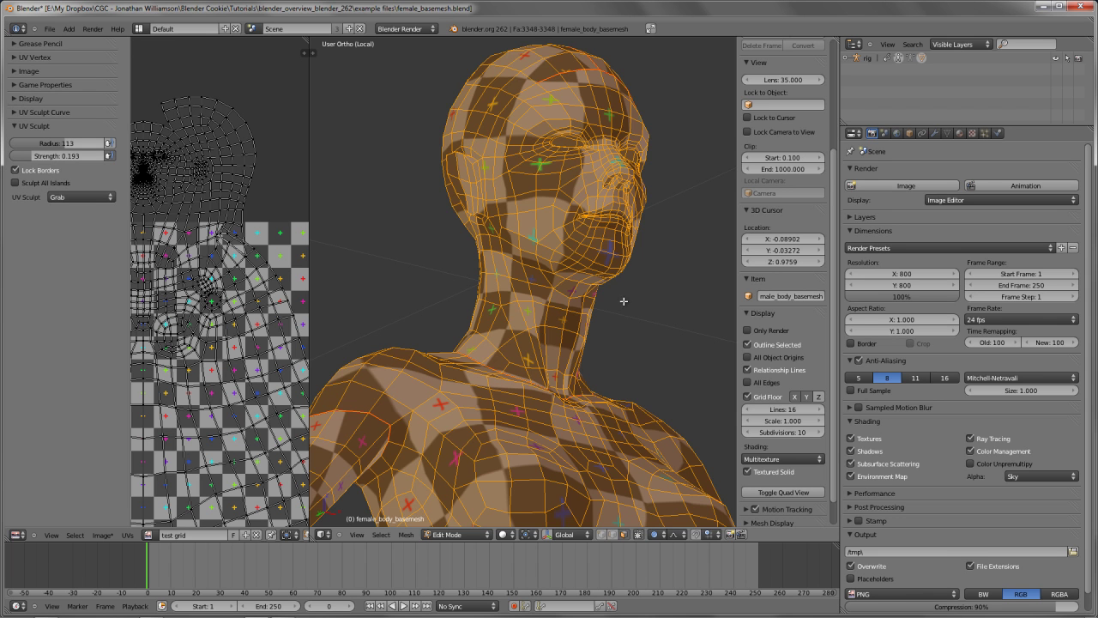
pyautogui.moveTo(624, 301); pyautogui.dragTo(592, 326, button='middle')
pyautogui.scroll(2, 592, 326)
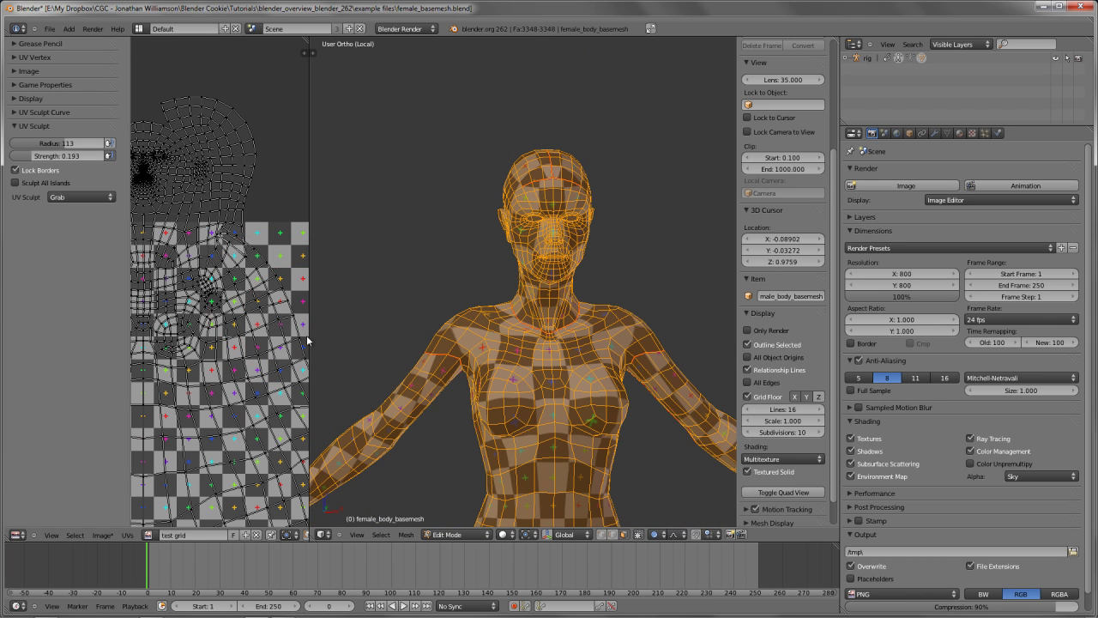
pyautogui.click(129, 535)
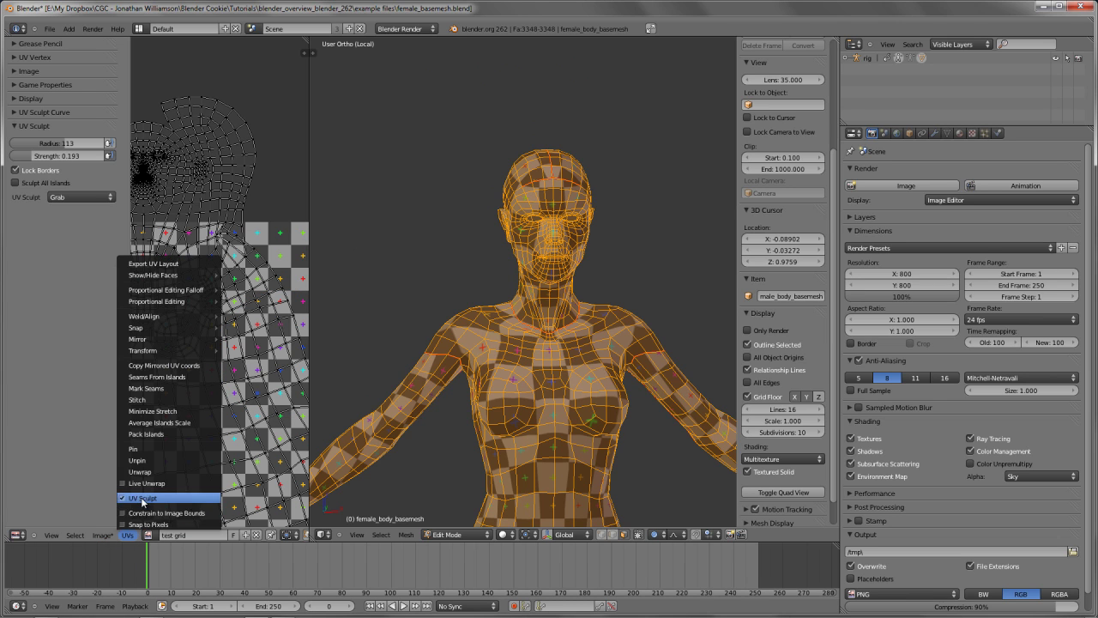
pyautogui.click(144, 515)
# Hide the UV editor shelf and select all UV islands, inspecting the figure from several angles
pyautogui.press('t')
pyautogui.scroll(-2, 302, 384)
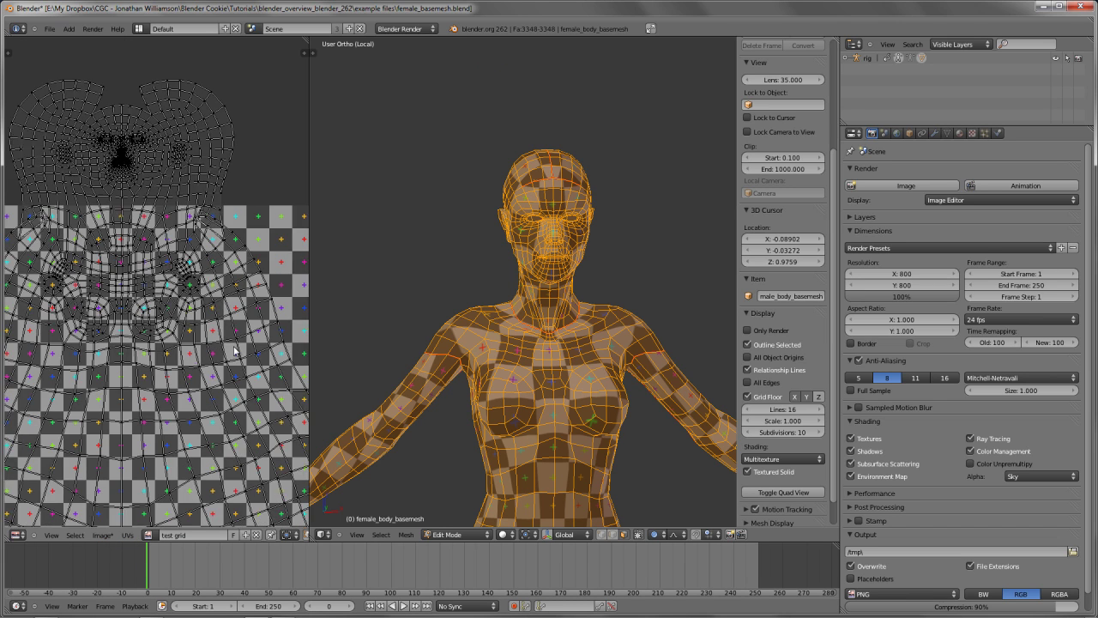
pyautogui.press('a')
pyautogui.moveTo(423, 354); pyautogui.dragTo(501, 284, button='middle')
pyautogui.scroll(-3, 485, 345)
pyautogui.scroll(-3, 134, 325)
pyautogui.scroll(2, 134, 324)
pyautogui.scroll(2, 620, 347)
pyautogui.scroll(2, 620, 348)
pyautogui.scroll(-4, 548, 373)
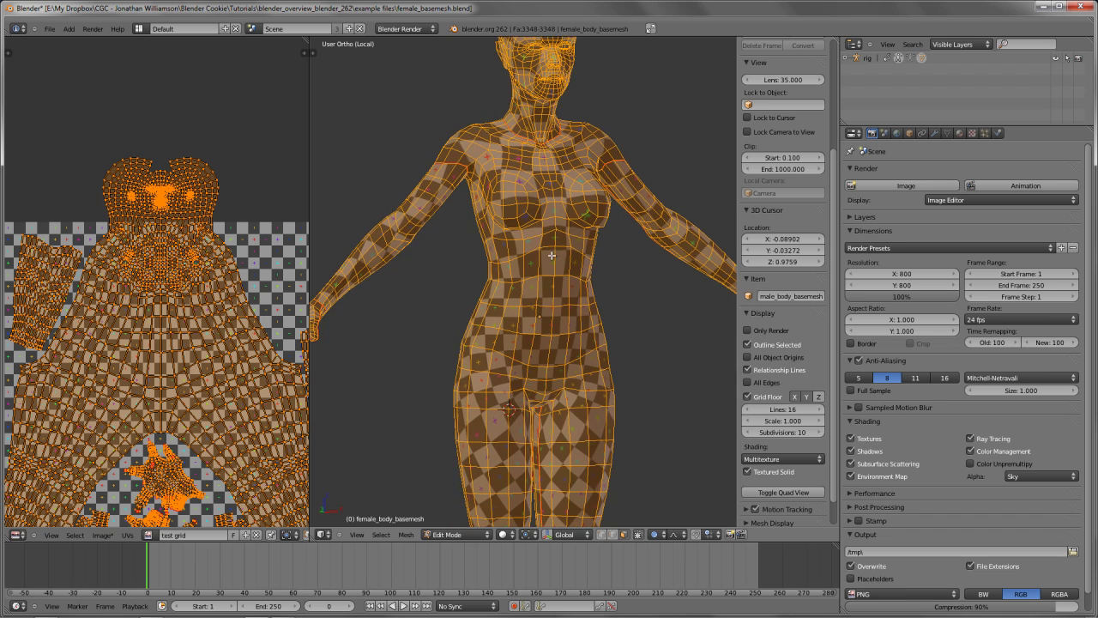
pyautogui.moveTo(588, 314); pyautogui.dragTo(533, 277, button='middle')
pyautogui.scroll(4, 533, 277)
pyautogui.scroll(2, 533, 276)
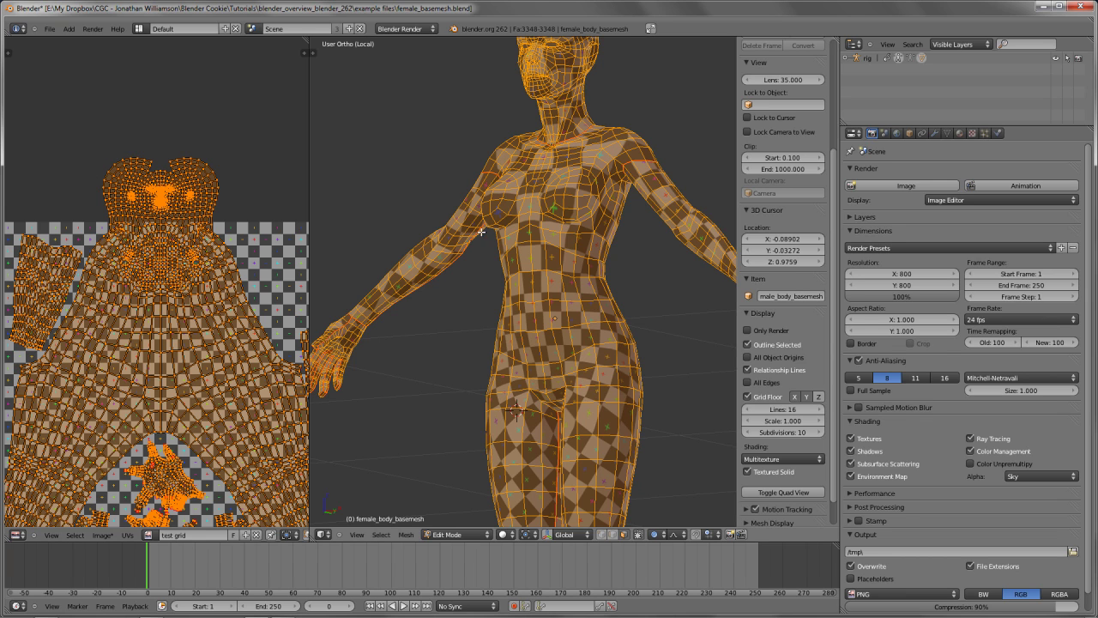
pyautogui.moveTo(485, 237); pyautogui.dragTo(566, 225, button='middle')
# Apply an edge operation to the mesh, then select the entire mesh and reframe the UV layout
pyautogui.press('w')
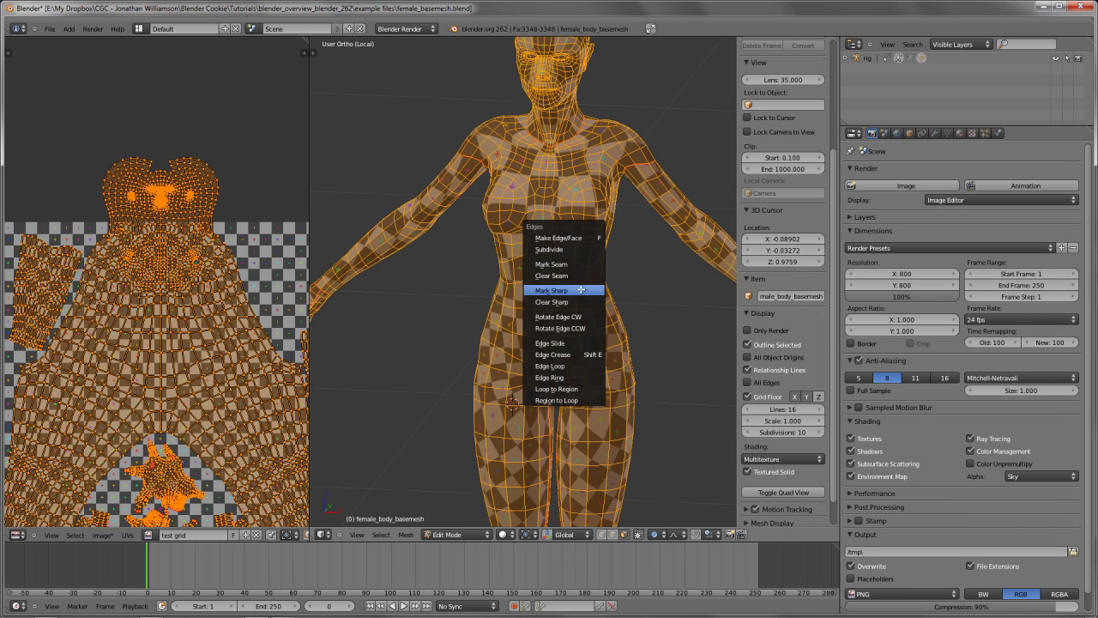
pyautogui.click(558, 286)
pyautogui.scroll(-3, 602, 331)
pyautogui.moveTo(601, 331); pyautogui.dragTo(482, 268, button='middle')
pyautogui.scroll(3, 509, 283)
pyautogui.press('a')
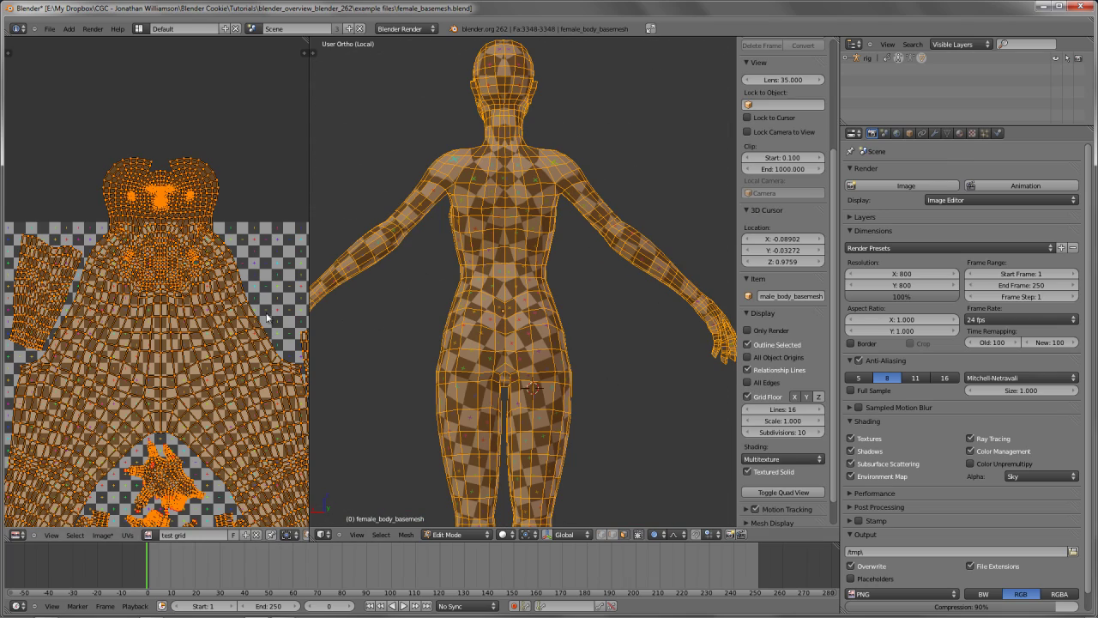
pyautogui.moveTo(197, 339); pyautogui.dragTo(124, 313, button='middle')
pyautogui.moveTo(506, 343); pyautogui.dragTo(542, 316, button='middle')
pyautogui.moveTo(138, 302); pyautogui.dragTo(206, 296, button='middle')
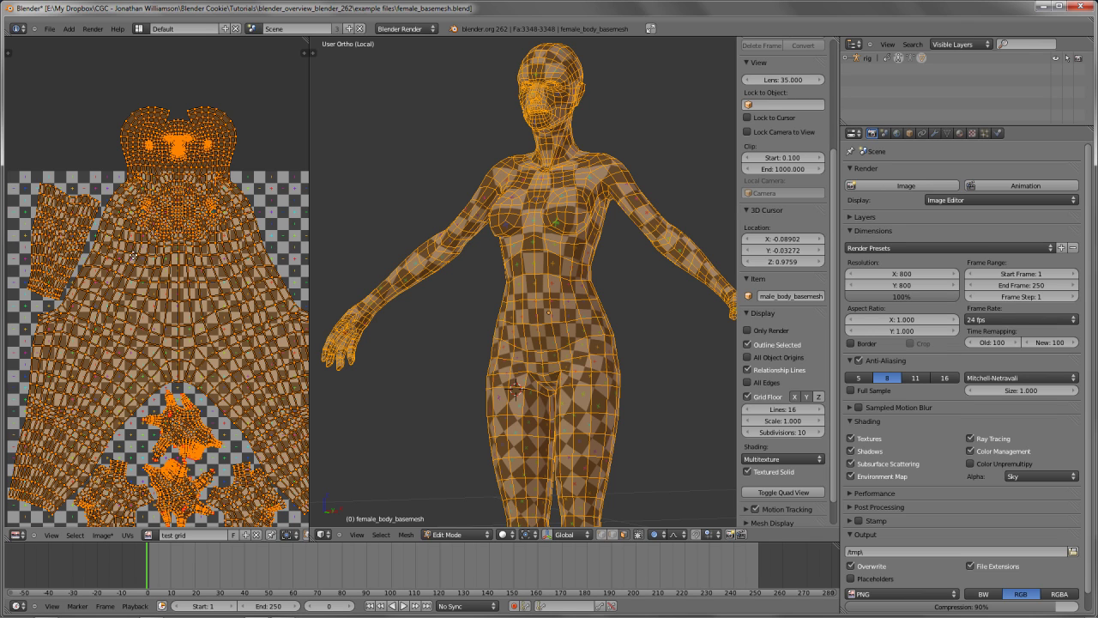
# Run UVs > Seams From Islands to mark seams along the UV island borders
pyautogui.moveTo(131, 258); pyautogui.dragTo(100, 260, button='middle')
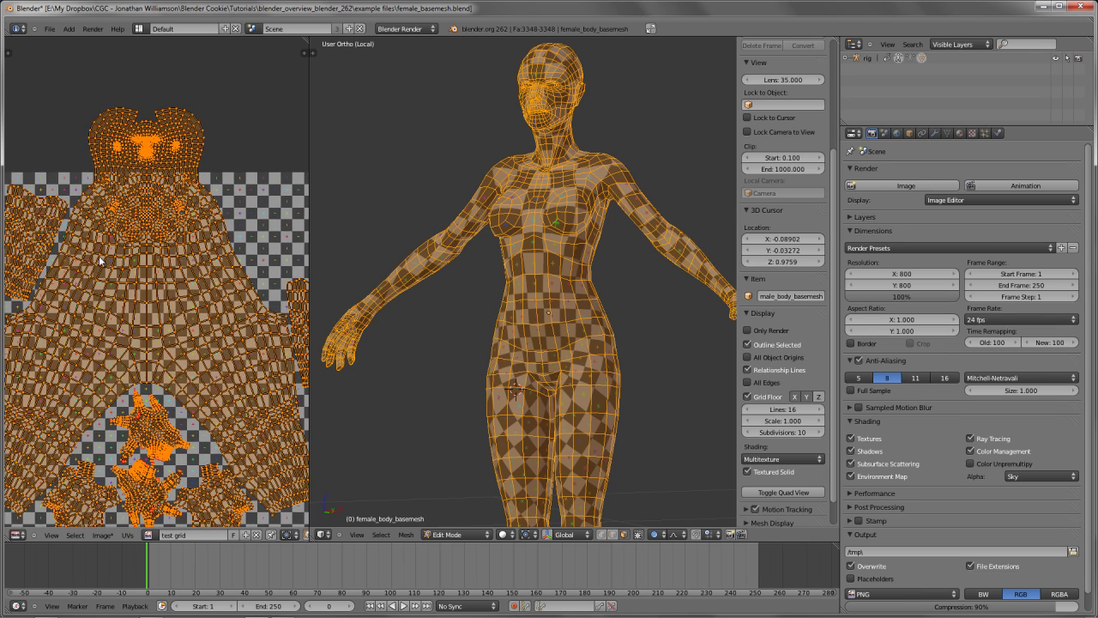
pyautogui.click(128, 534)
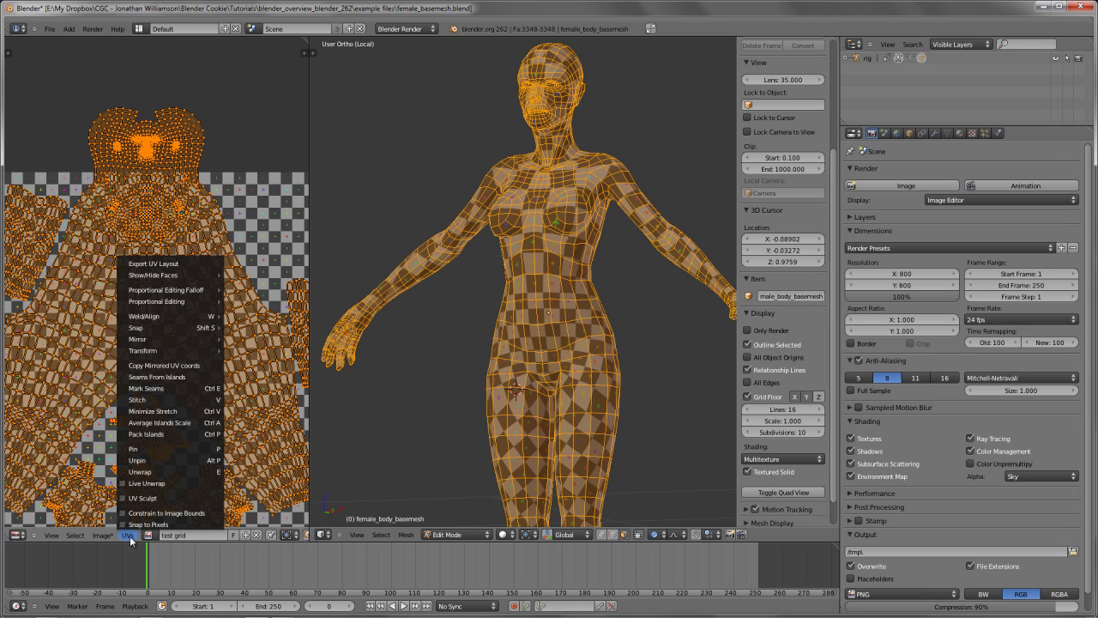
pyautogui.click(169, 376)
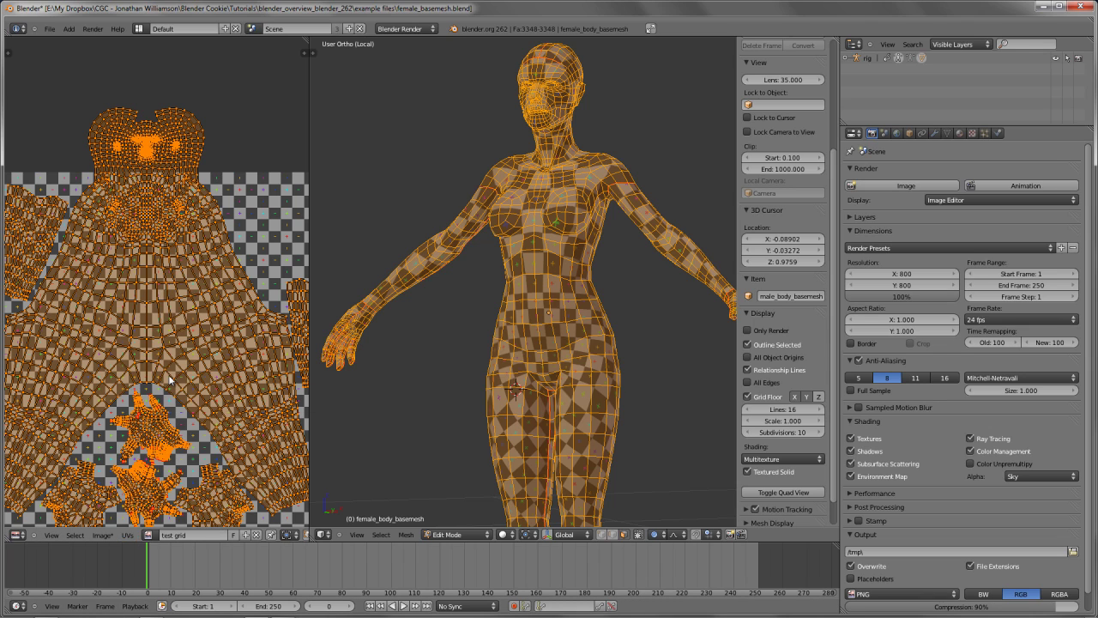
pyautogui.scroll(6, 493, 381)
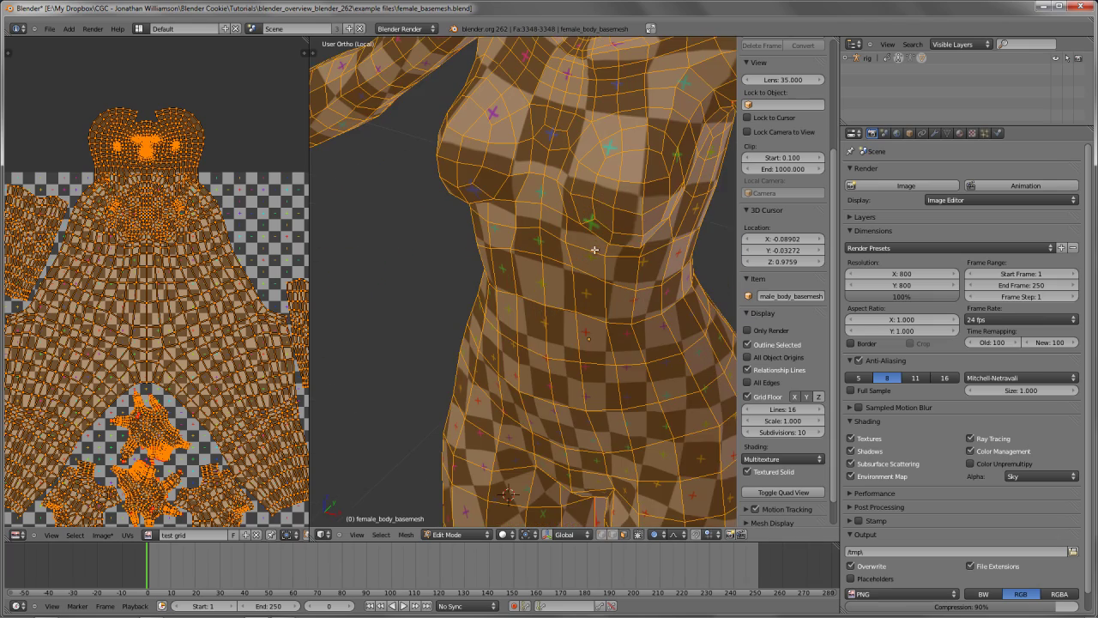
pyautogui.scroll(-5, 625, 248)
# Inspect the new seams by toggling Edit Mode and orbiting the figure to its side and back
pyautogui.press('KP_6')
pyautogui.press('KP_6')
pyautogui.press('KP_6')
pyautogui.press('KP_6')
pyautogui.press('KP_6')
pyautogui.press('KP_6')
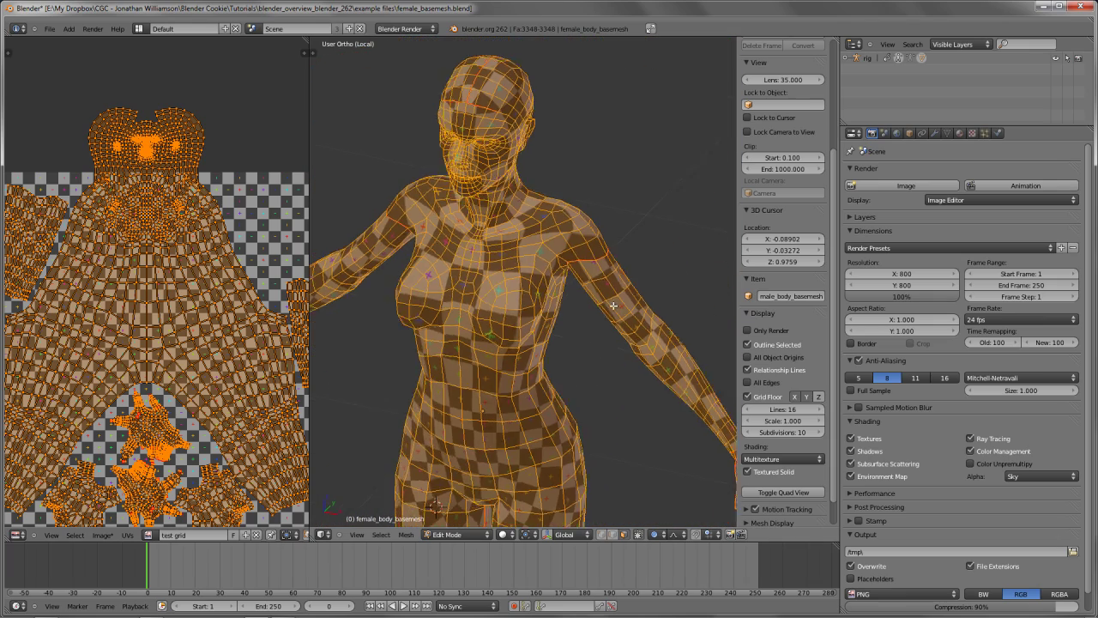
pyautogui.press('Tab')
pyautogui.moveTo(638, 313); pyautogui.dragTo(563, 187, button='middle')
pyautogui.press('Tab')
pyautogui.press('Tab')
pyautogui.press('Tab')
pyautogui.scroll(-4, 541, 304)
pyautogui.moveTo(541, 304); pyautogui.dragTo(596, 343, button='middle')
pyautogui.press('Tab')
pyautogui.press('Tab')
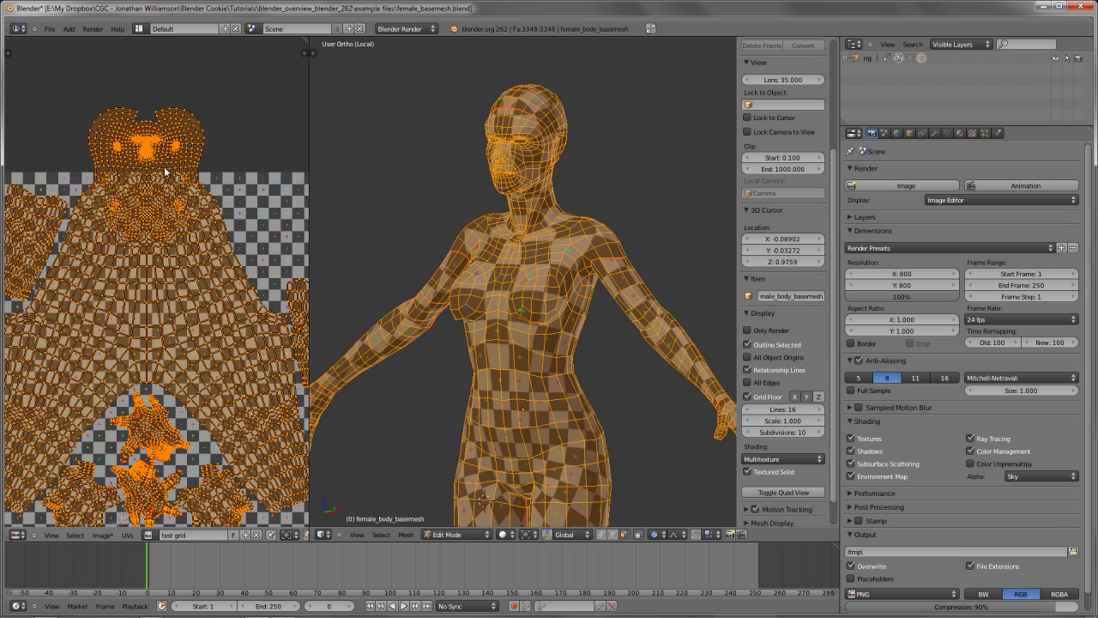
pyautogui.click(131, 535)
pyautogui.scroll(4, 246, 358)
pyautogui.scroll(2, 205, 341)
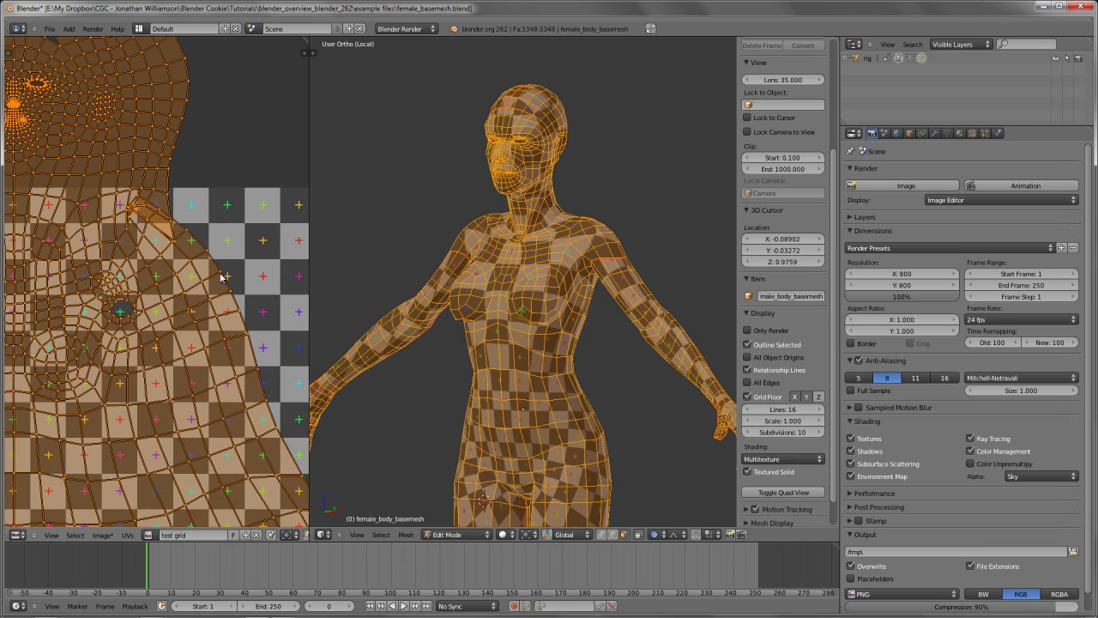
pyautogui.press('a')
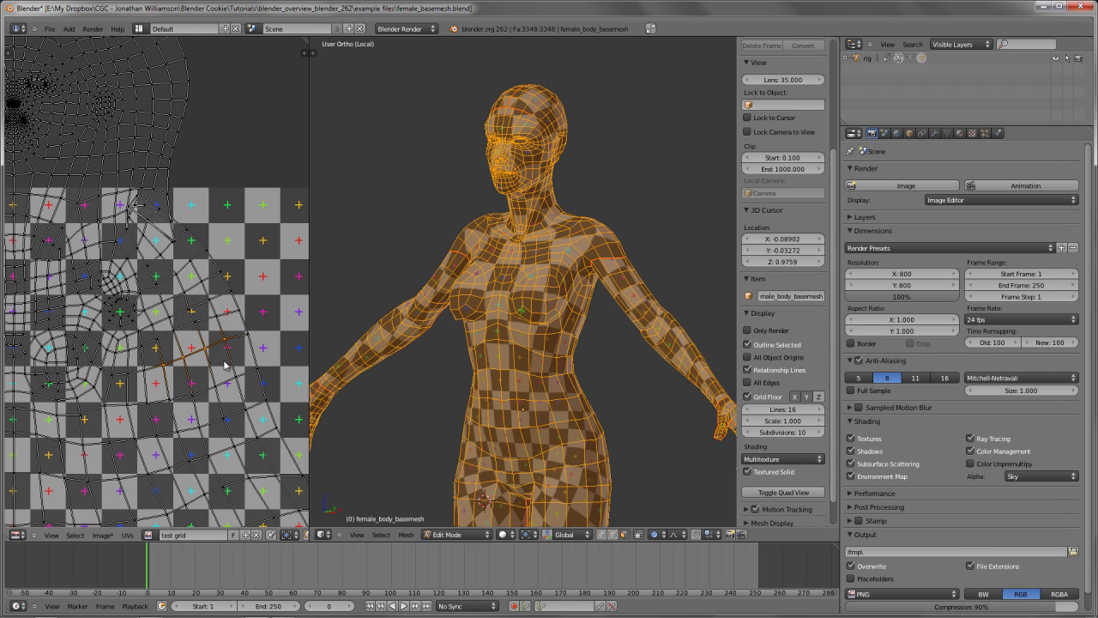
pyautogui.scroll(5, 535, 329)
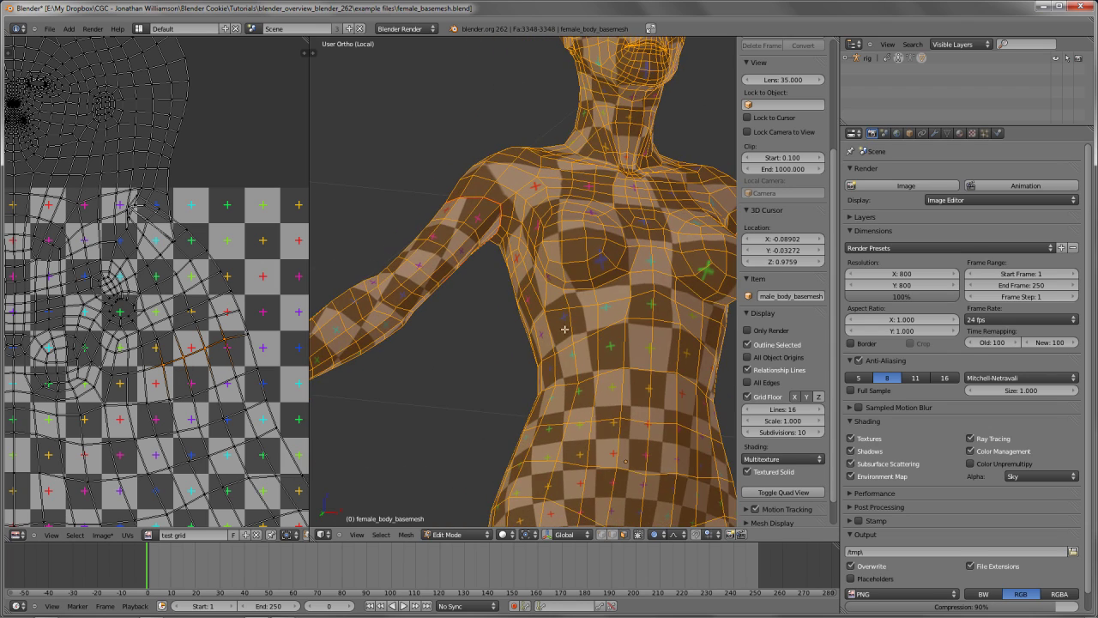
pyautogui.scroll(-4, 514, 317)
pyautogui.moveTo(499, 310); pyautogui.dragTo(580, 320, button='middle')
pyautogui.scroll(5, 583, 324)
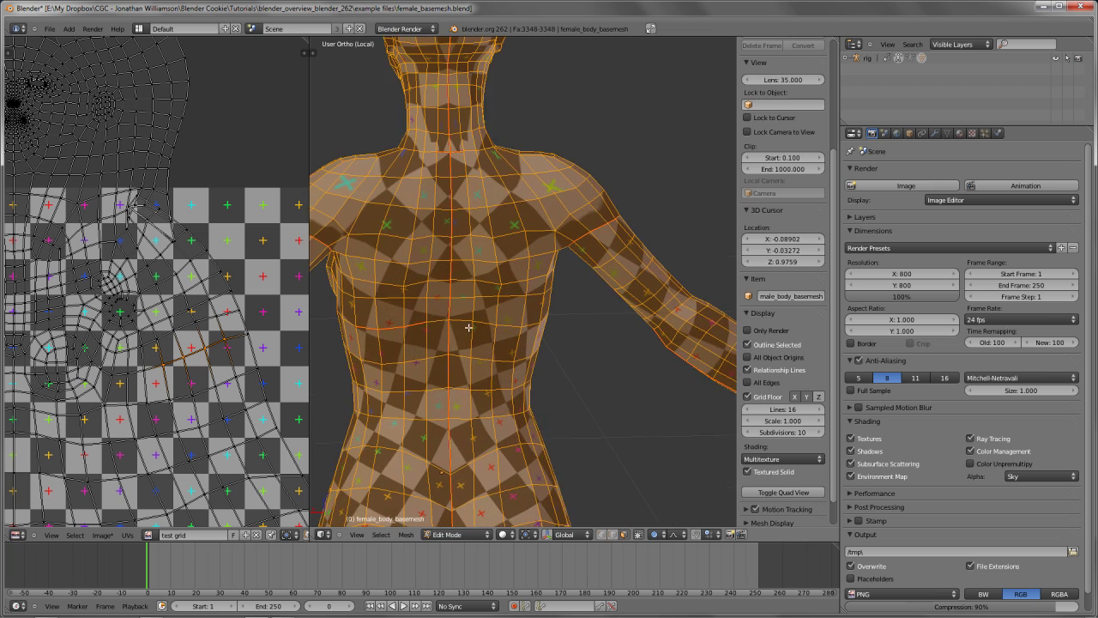
pyautogui.moveTo(473, 311); pyautogui.dragTo(371, 319, button='middle')
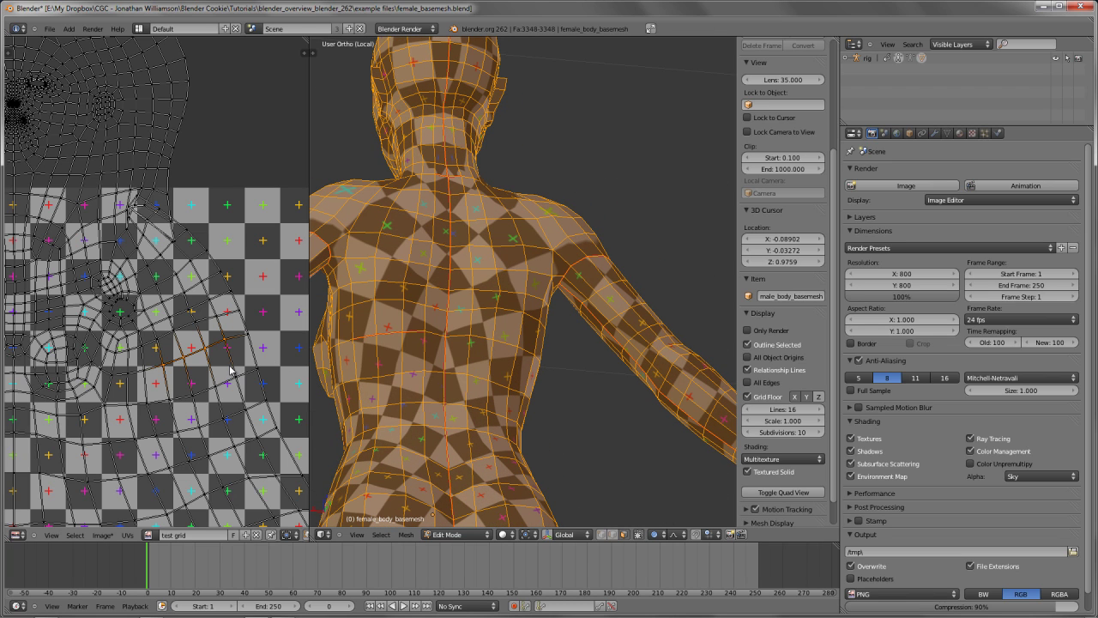
pyautogui.click(127, 534)
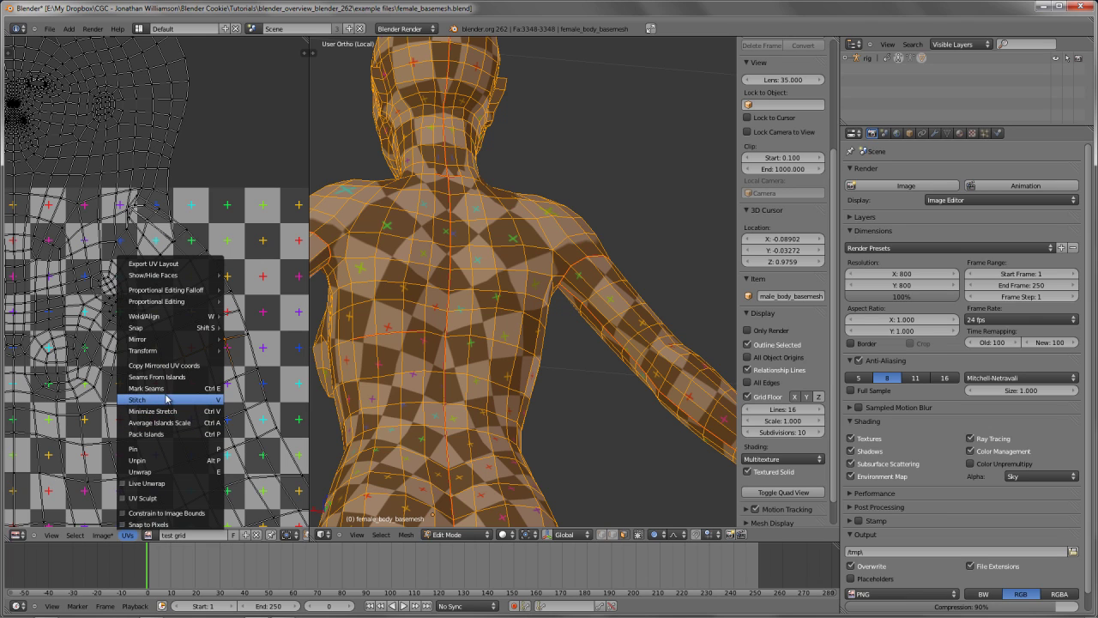
pyautogui.press('w')
pyautogui.press('Escape')
pyautogui.scroll(-3, 541, 340)
pyautogui.hotkey('ctrl', 'z')
pyautogui.press('a')
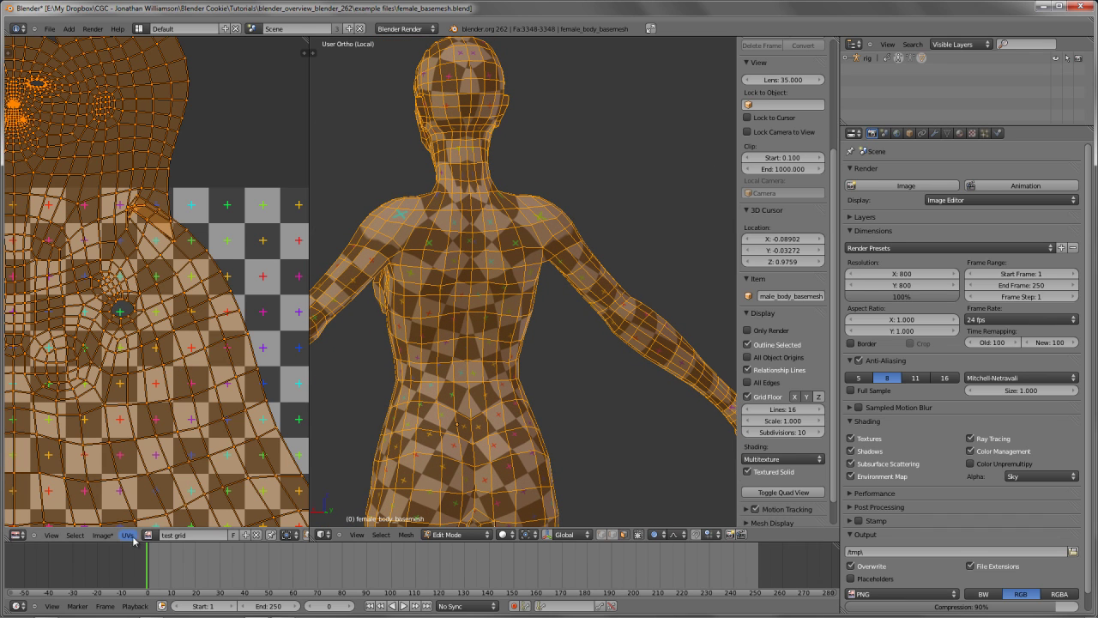
pyautogui.click(127, 534)
pyautogui.scroll(-3, 439, 334)
# Switch to Object Mode and reframe the posed figure and the test grid image
pyautogui.press('Tab')
pyautogui.moveTo(439, 334); pyautogui.dragTo(476, 332, button='middle')
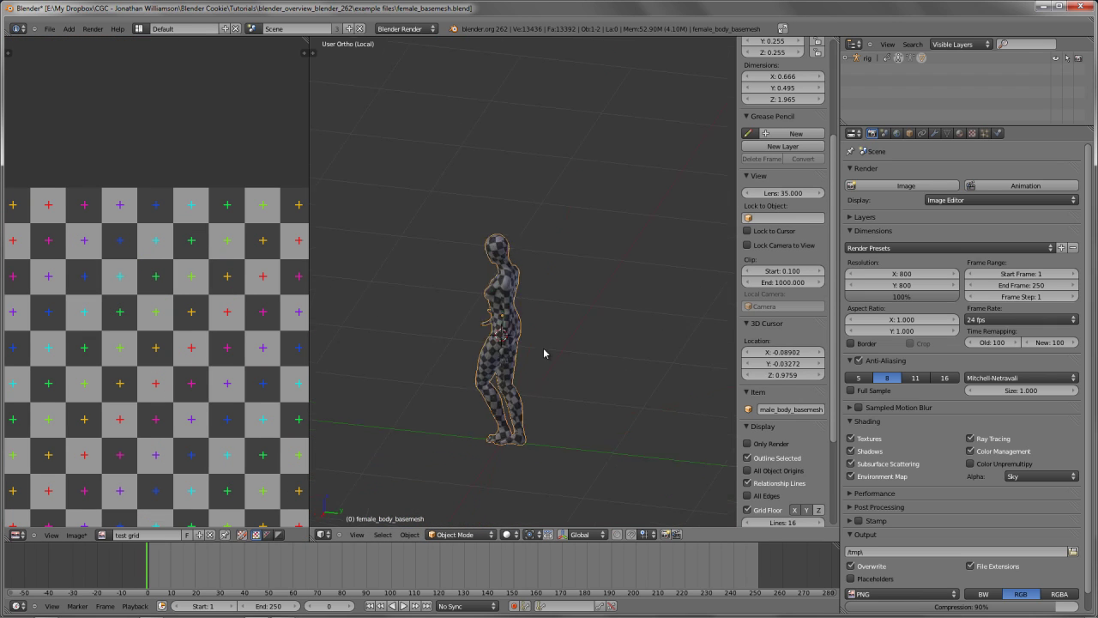
pyautogui.moveTo(545, 346); pyautogui.dragTo(520, 269, button='middle')
pyautogui.scroll(4, 556, 319)
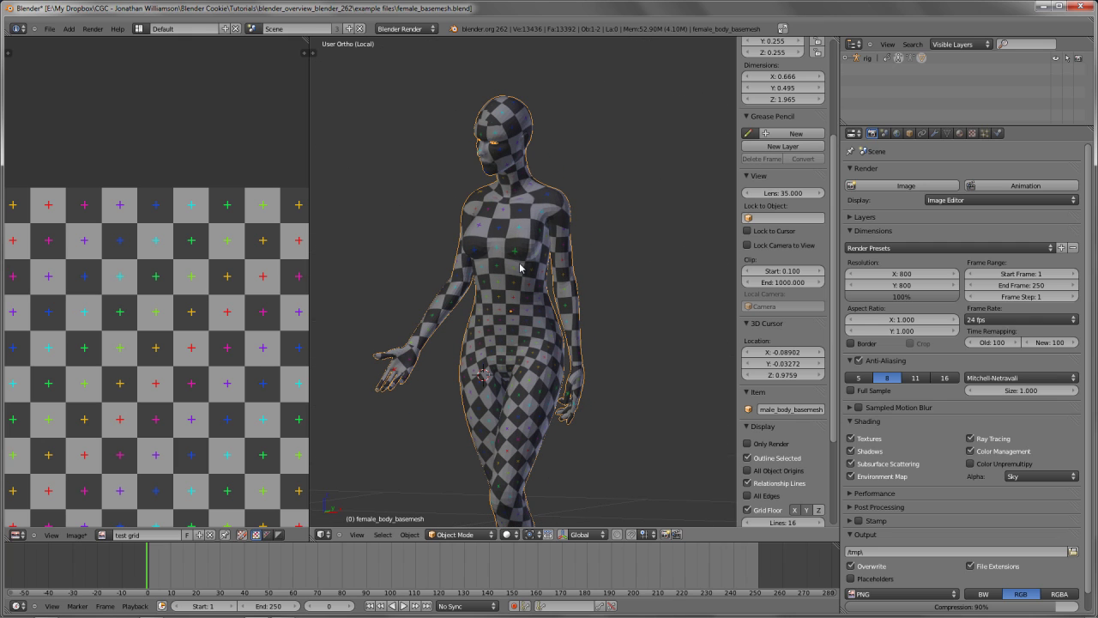
pyautogui.scroll(-6, 180, 326)
pyautogui.moveTo(203, 324); pyautogui.dragTo(214, 264, button='middle')
pyautogui.scroll(3, 667, 340)
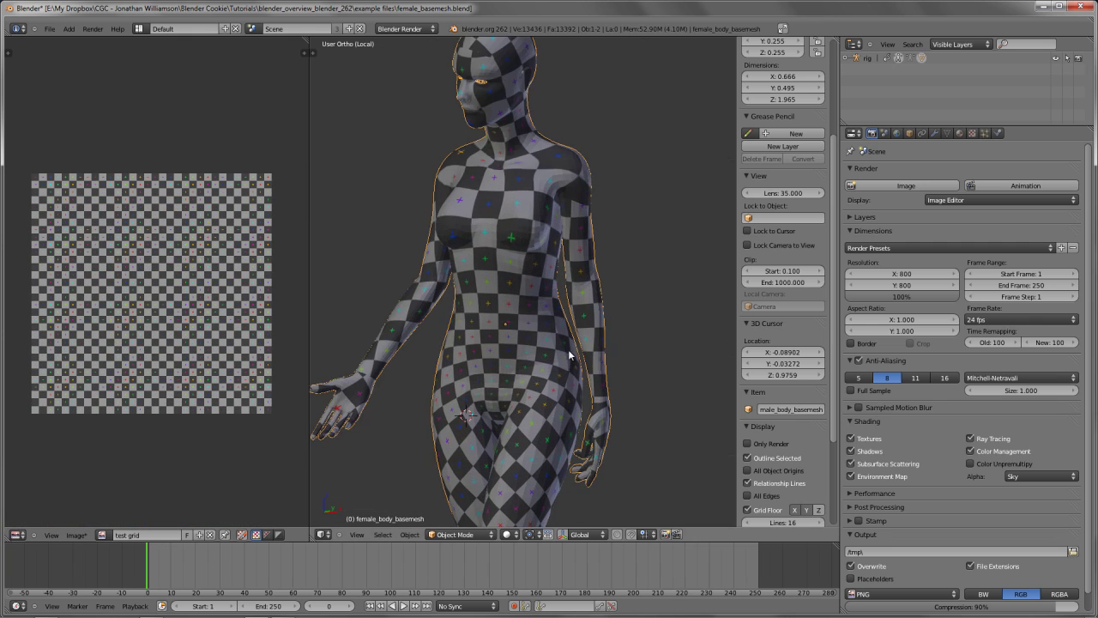
pyautogui.moveTo(568, 349); pyautogui.dragTo(563, 266, button='middle')
pyautogui.scroll(1, 562, 268)
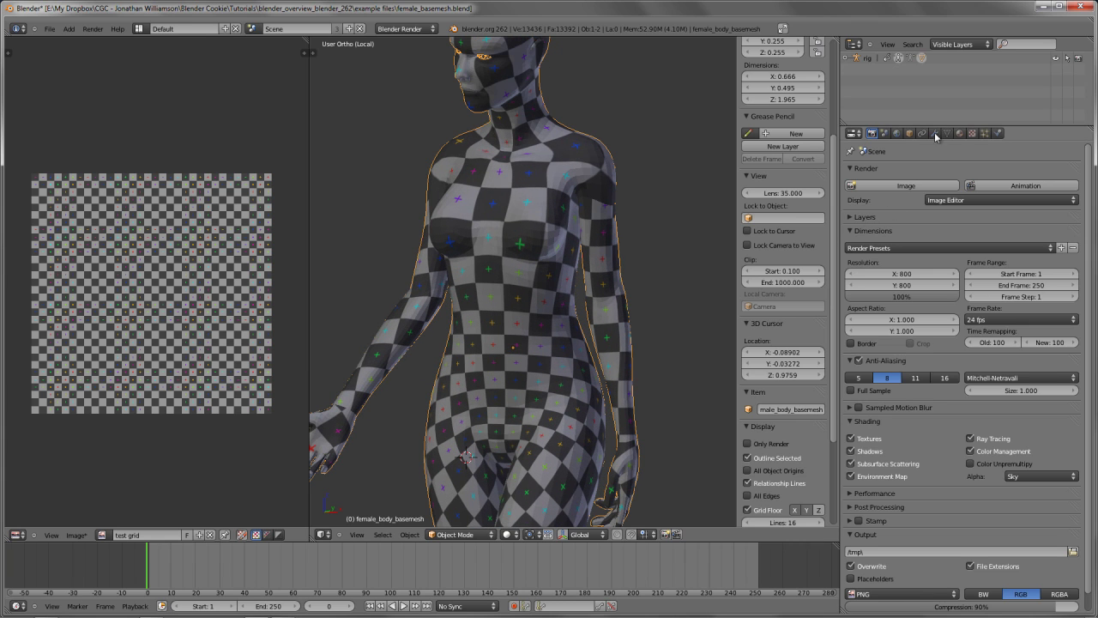
# Delete the Armature modifier in the Modifiers tab, leaving only Subsurf
pyautogui.click(935, 133)
pyautogui.scroll(1, 448, 257)
pyautogui.scroll(1, 536, 262)
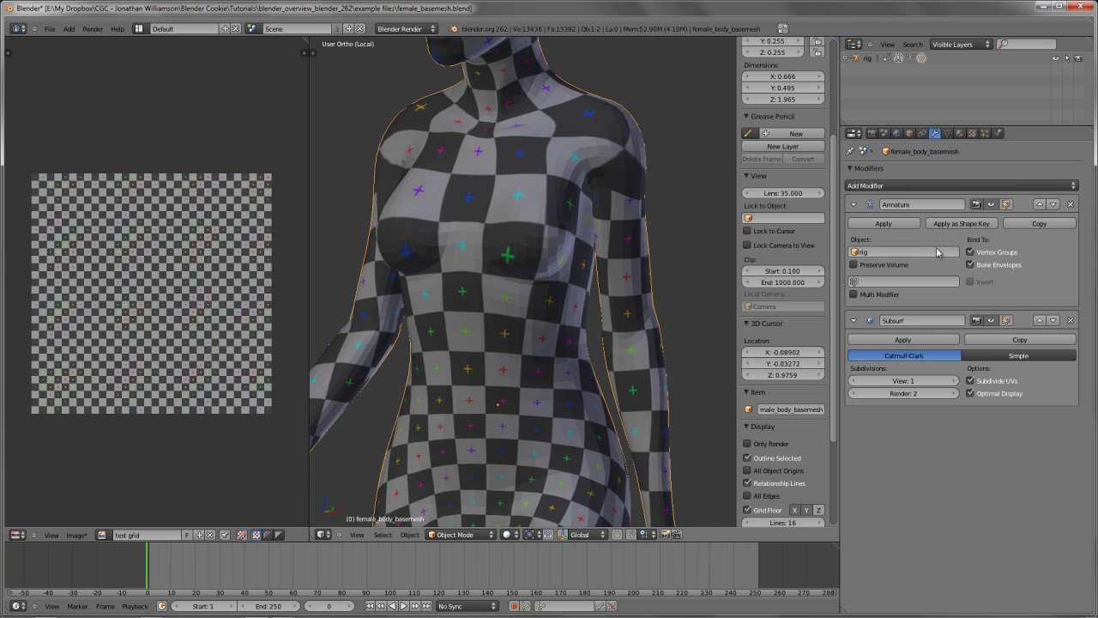
pyautogui.click(1070, 204)
pyautogui.scroll(-4, 573, 260)
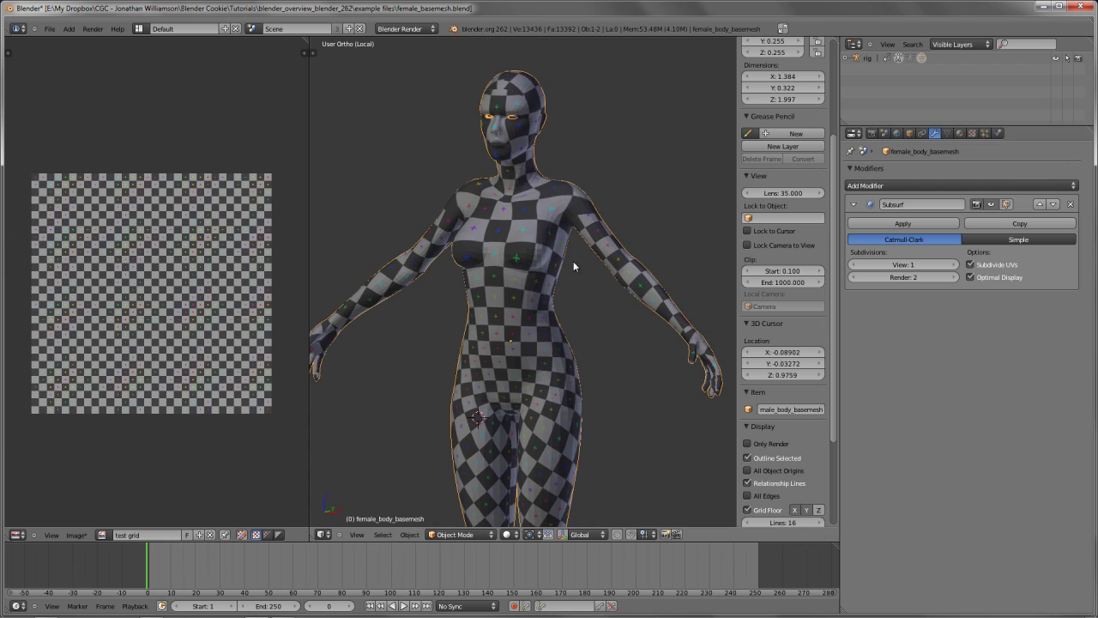
pyautogui.scroll(1, 502, 285)
pyautogui.scroll(1, 559, 253)
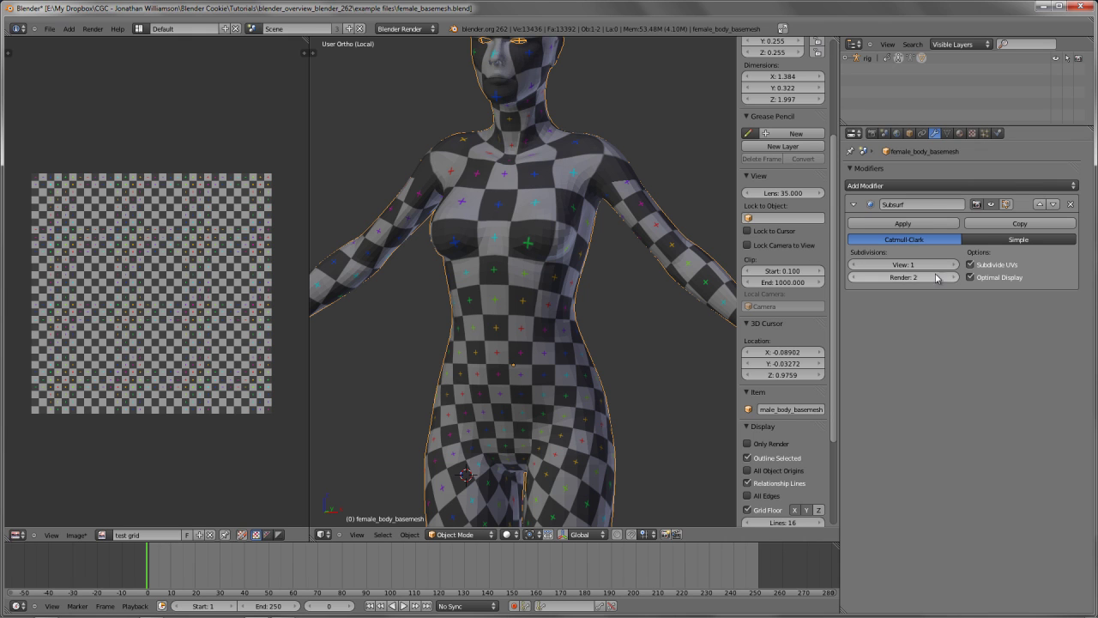
# Return the body mesh to Edit Mode, dismissing the selection mode menu
pyautogui.press('Tab')
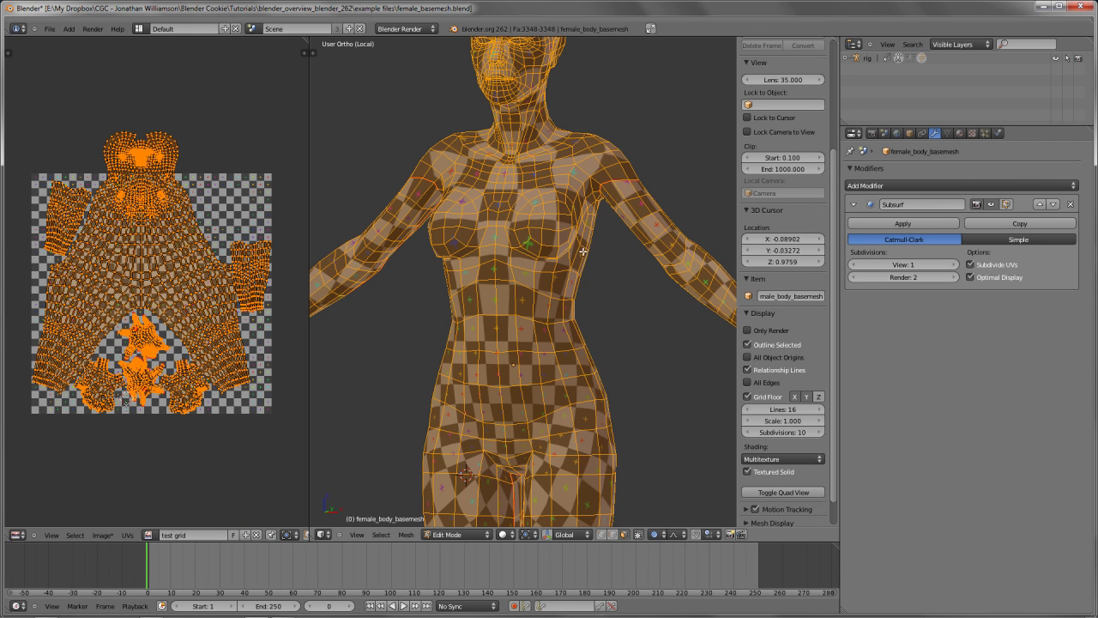
pyautogui.scroll(2, 568, 259)
pyautogui.hotkey('ctrl', 'Tab')
pyautogui.press('Escape')
pyautogui.press('Tab')
pyautogui.press('Tab')
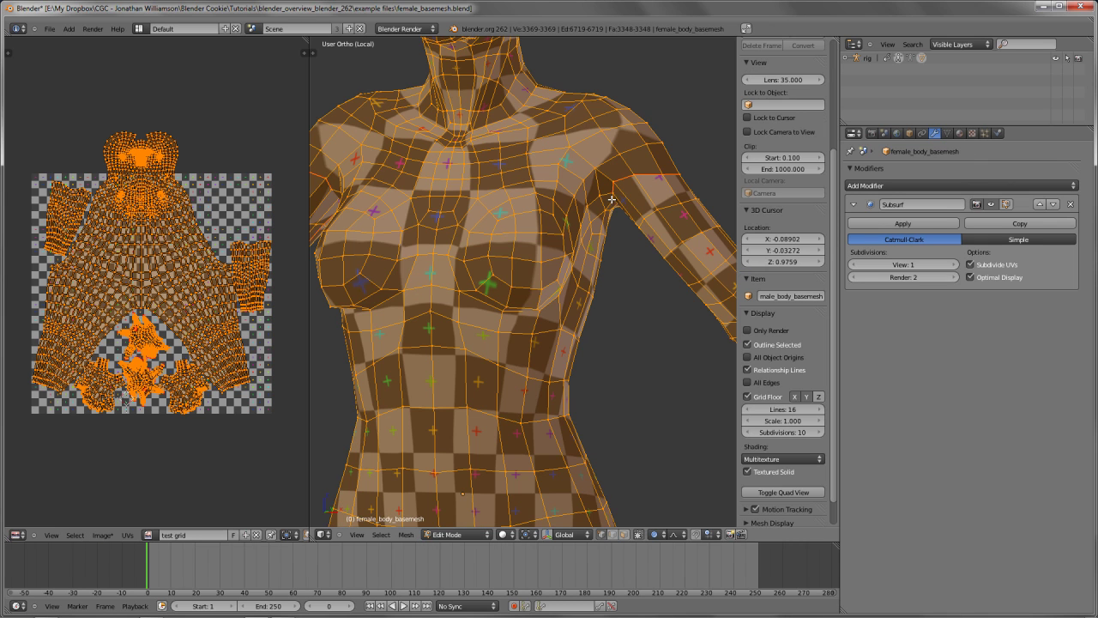
# Toggle Subsurf's 'Adjust edit cage to modifier result' repeatedly to compare, leaving it on
pyautogui.click(1008, 206)
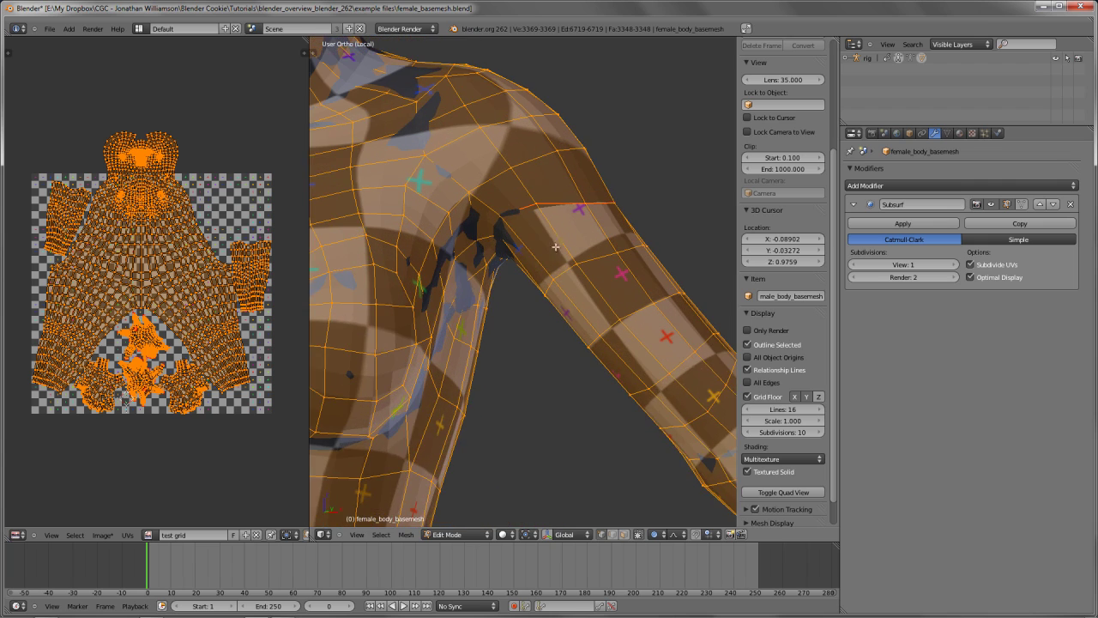
pyautogui.scroll(-5, 632, 262)
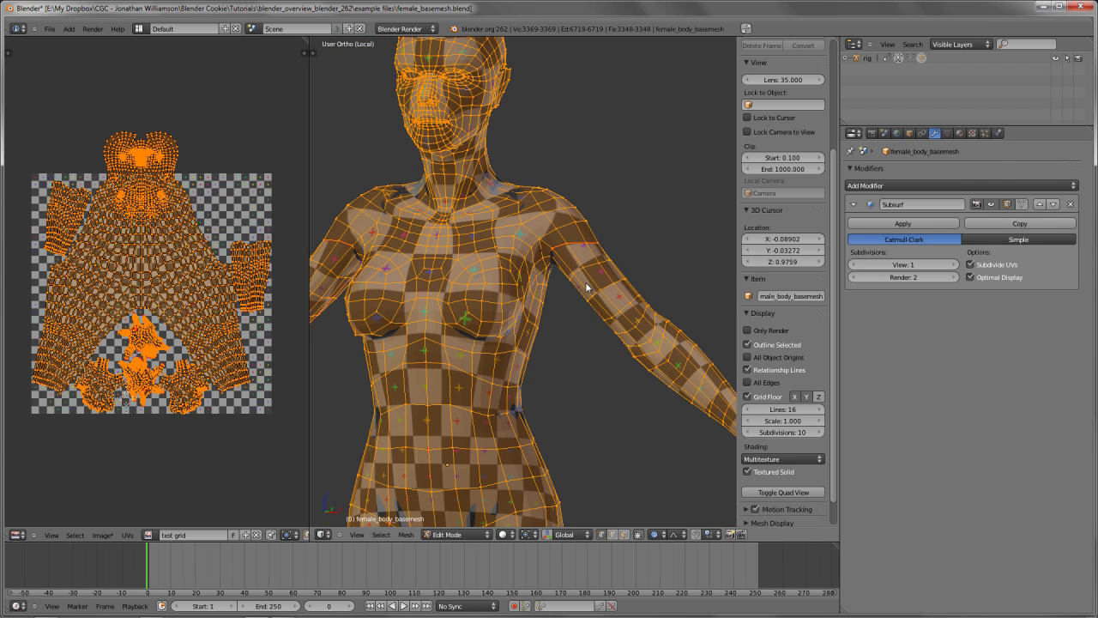
pyautogui.click(1021, 205)
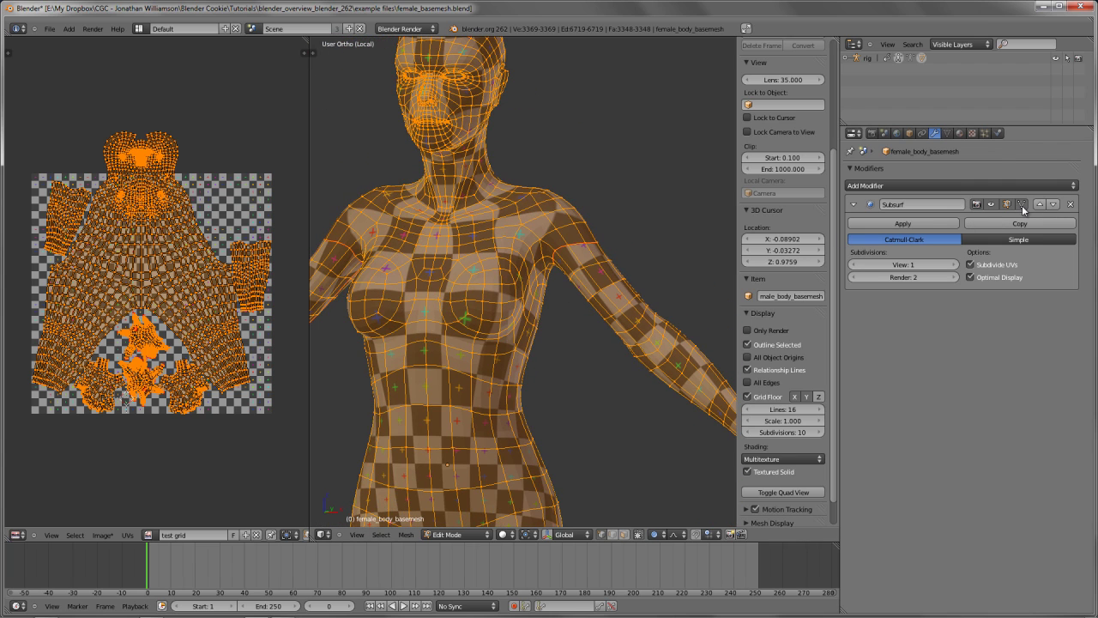
pyautogui.click(1022, 205)
pyautogui.click(1022, 205)
pyautogui.click(1022, 205)
pyautogui.click(1022, 204)
pyautogui.click(1021, 204)
pyautogui.click(1021, 204)
pyautogui.click(1021, 205)
pyautogui.click(1021, 204)
pyautogui.click(1022, 205)
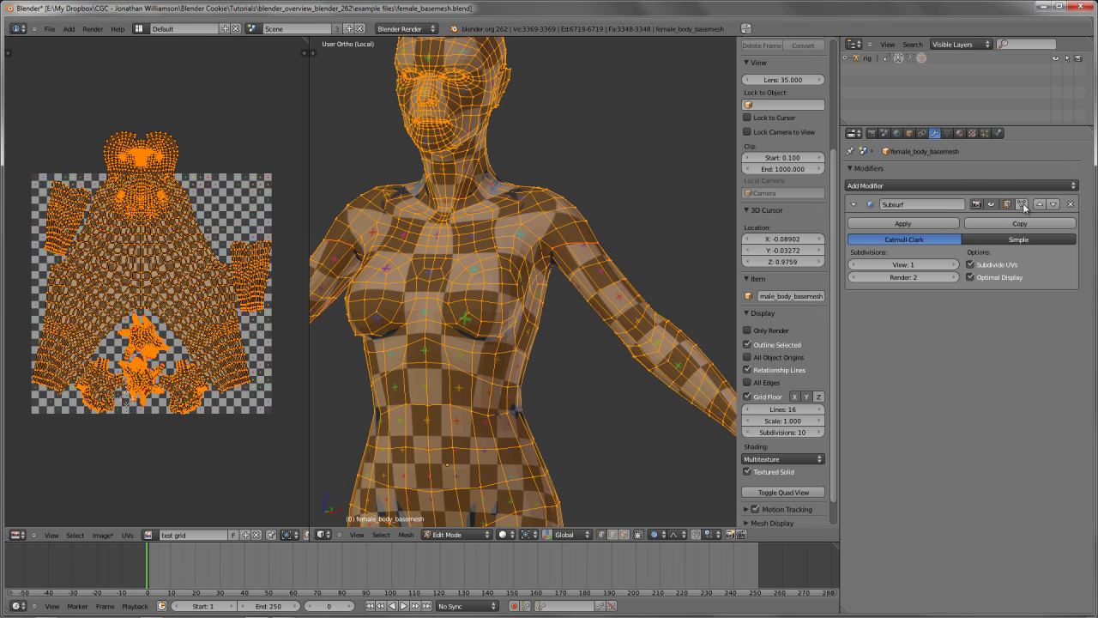
pyautogui.click(1022, 204)
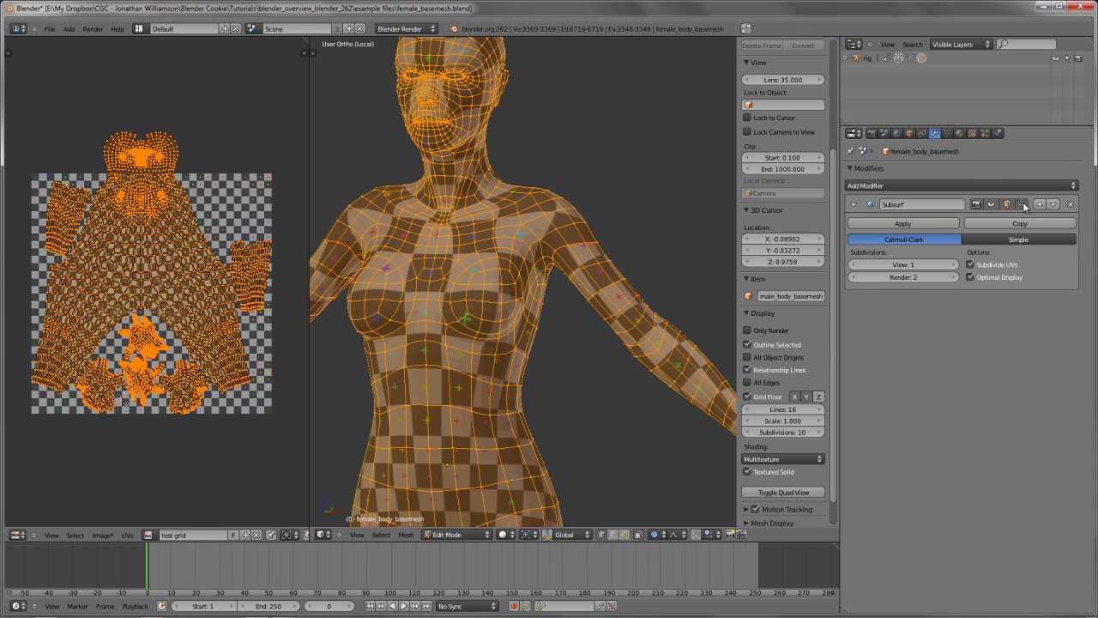
pyautogui.click(1023, 204)
pyautogui.click(1022, 204)
# Orbit the body to face the front and widen the 3D view beside the UV editor
pyautogui.scroll(-4, 513, 310)
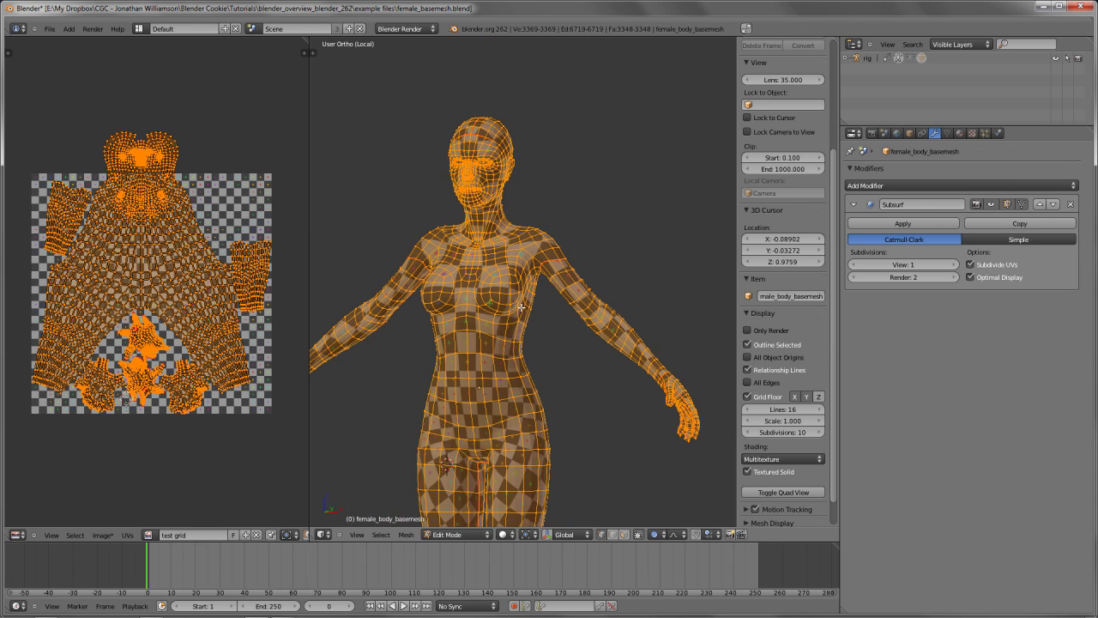
pyautogui.scroll(3, 524, 322)
pyautogui.moveTo(539, 302); pyautogui.dragTo(519, 299, button='middle')
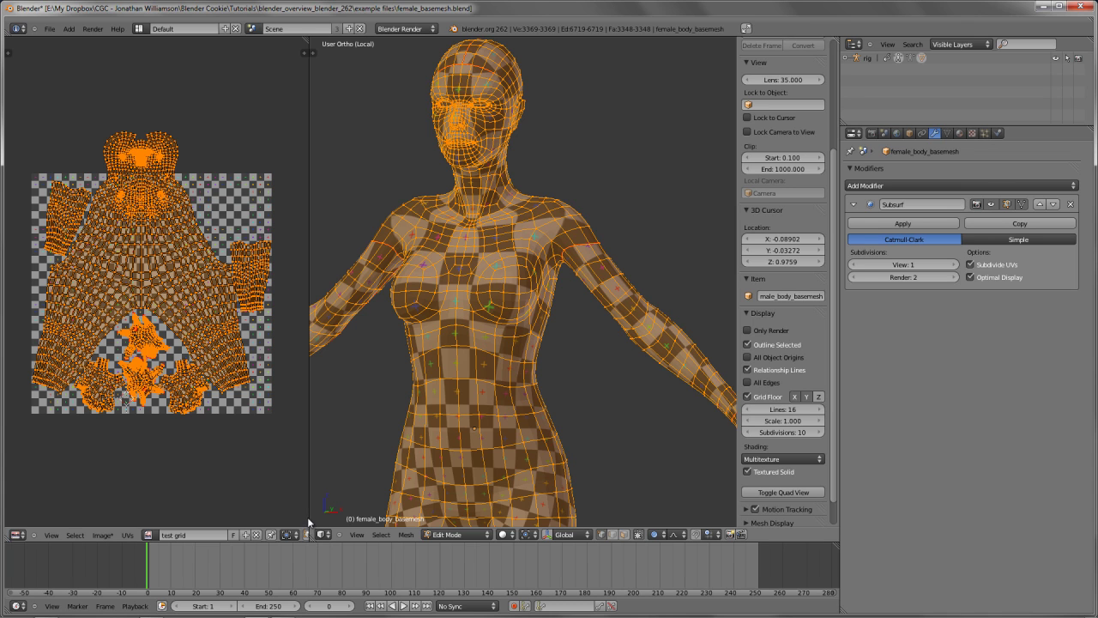
pyautogui.moveTo(308, 517); pyautogui.dragTo(234, 463)
pyautogui.moveTo(146, 413); pyautogui.dragTo(140, 364, button='middle')
pyautogui.scroll(1, 140, 364)
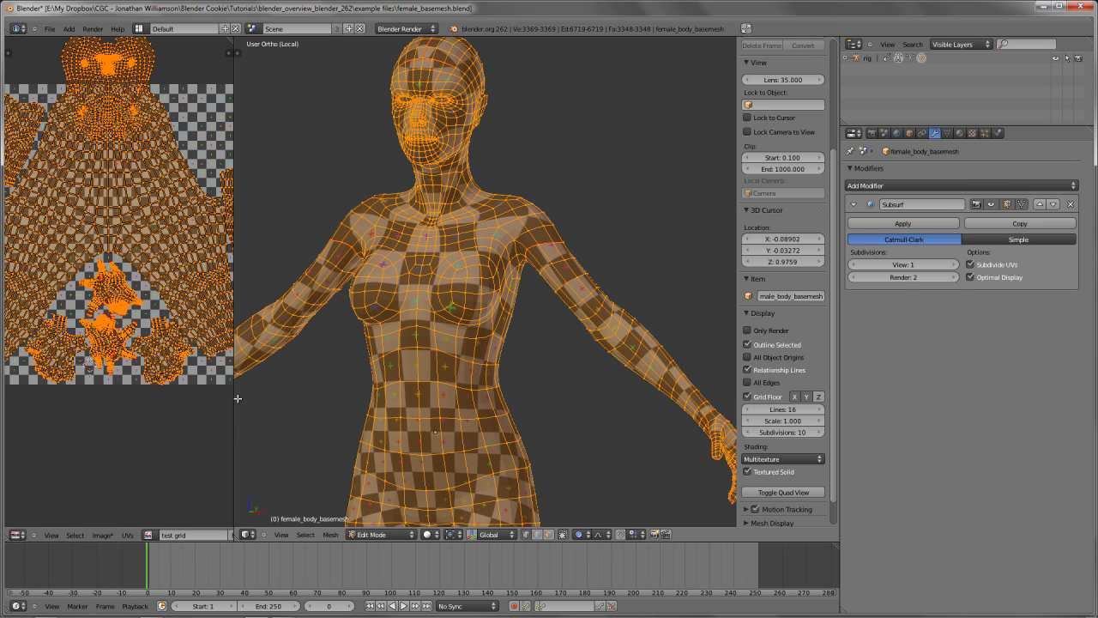
pyautogui.moveTo(232, 396); pyautogui.dragTo(242, 378)
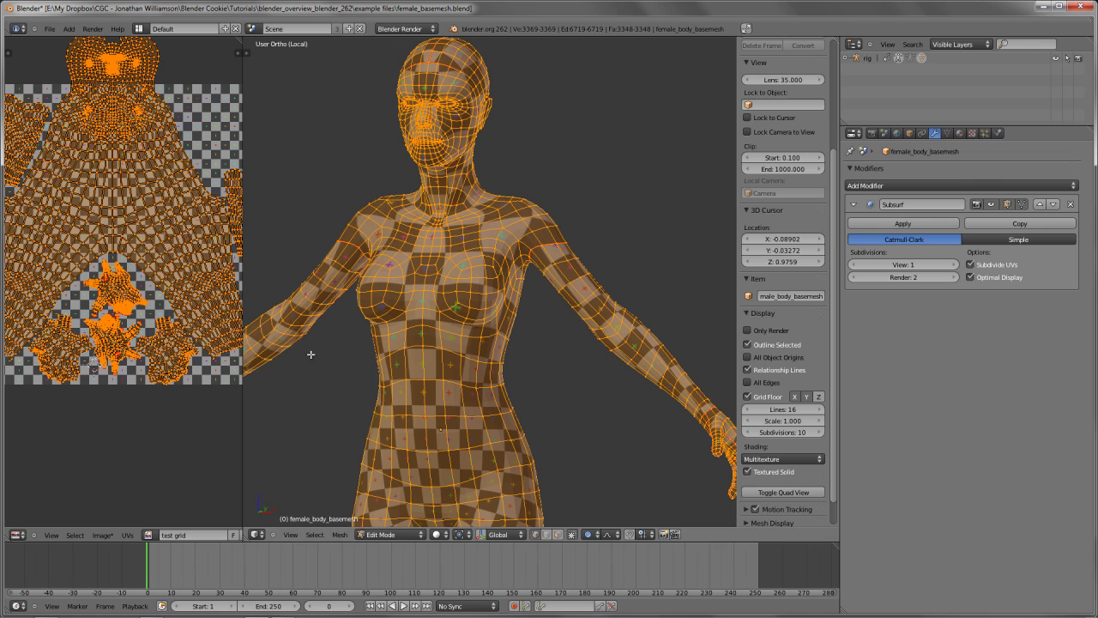
# Unwrap the body mesh's UVs, then unwrap it a second time
pyautogui.press('u')
pyautogui.click(558, 288)
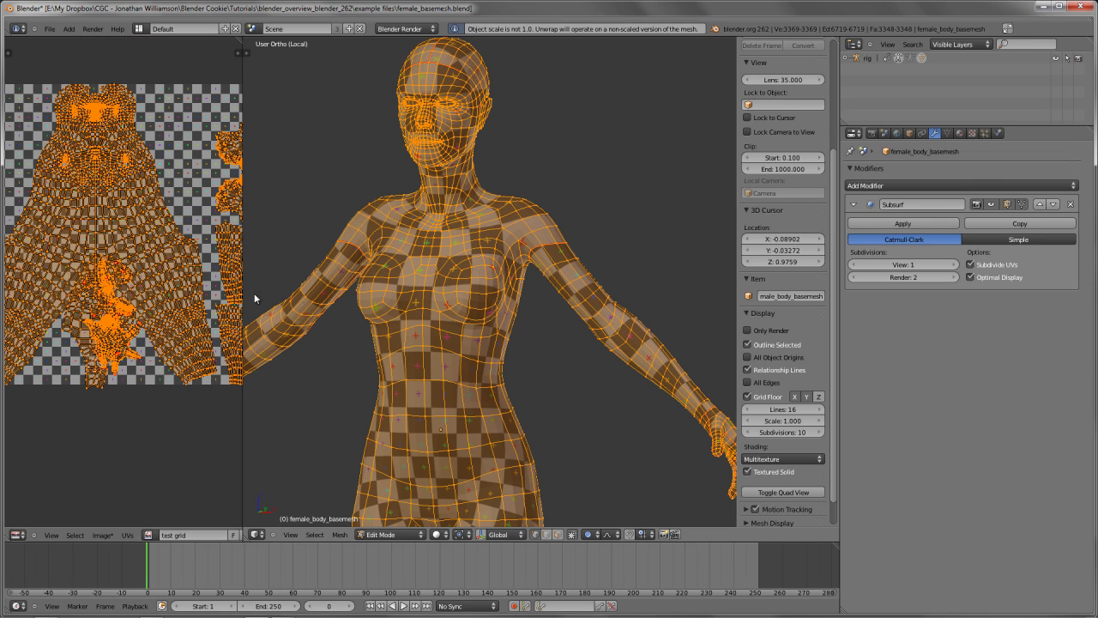
pyautogui.scroll(2, 143, 284)
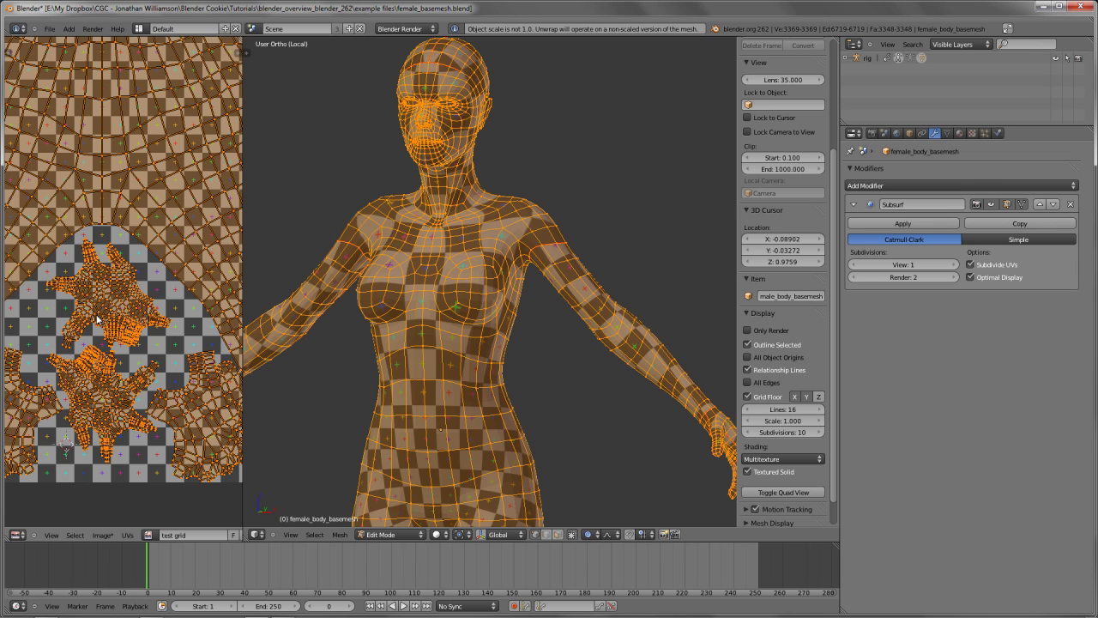
pyautogui.scroll(-2, 450, 271)
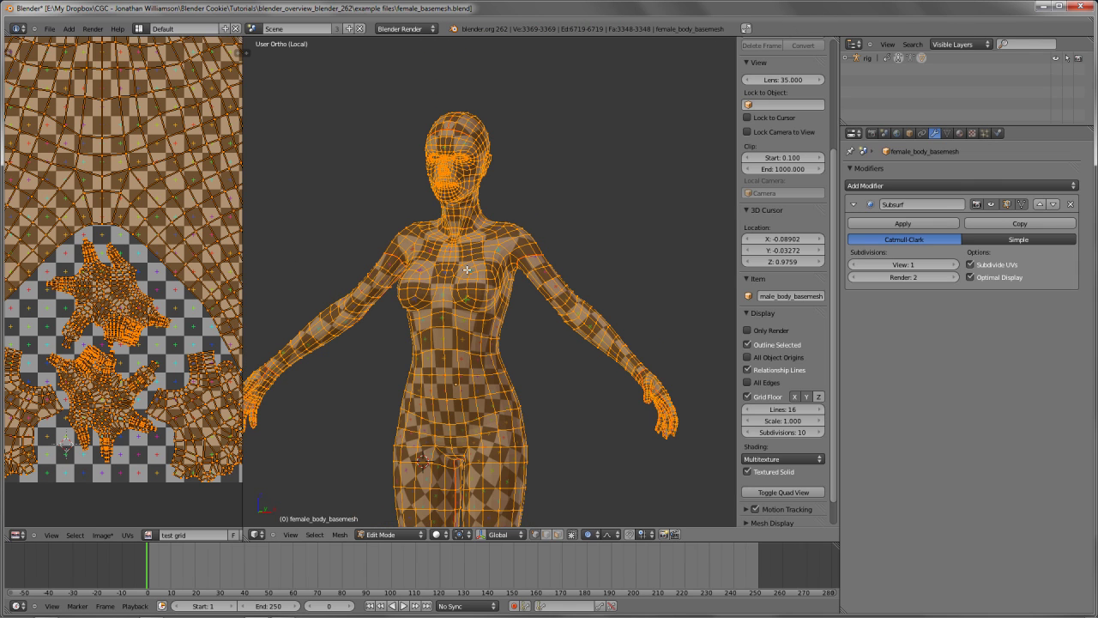
pyautogui.press('u')
pyautogui.click(485, 269)
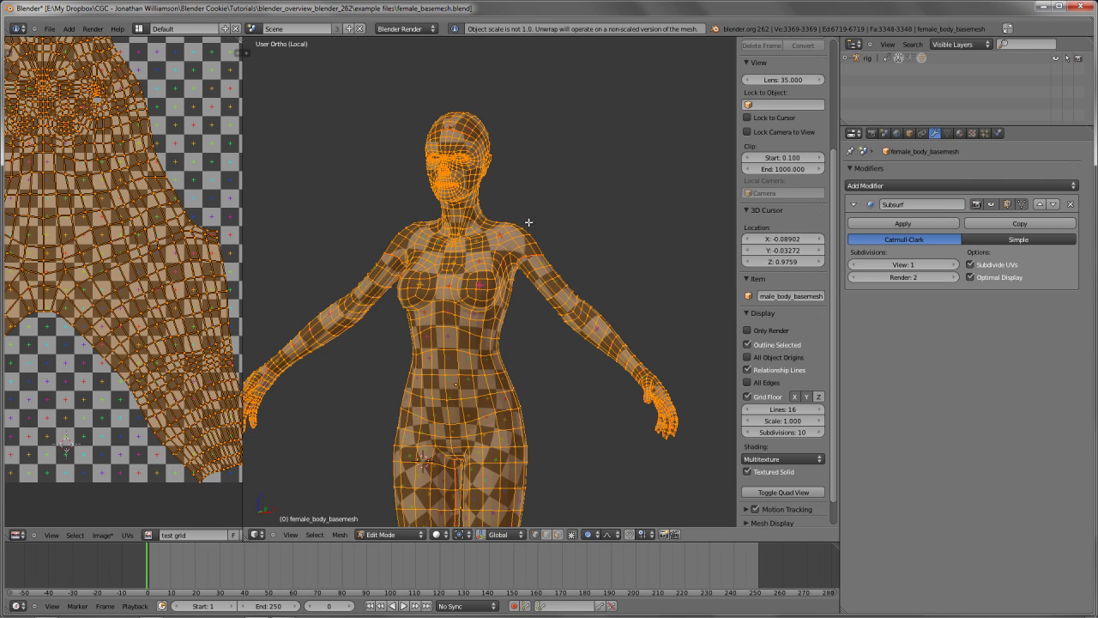
pyautogui.scroll(-4, 102, 262)
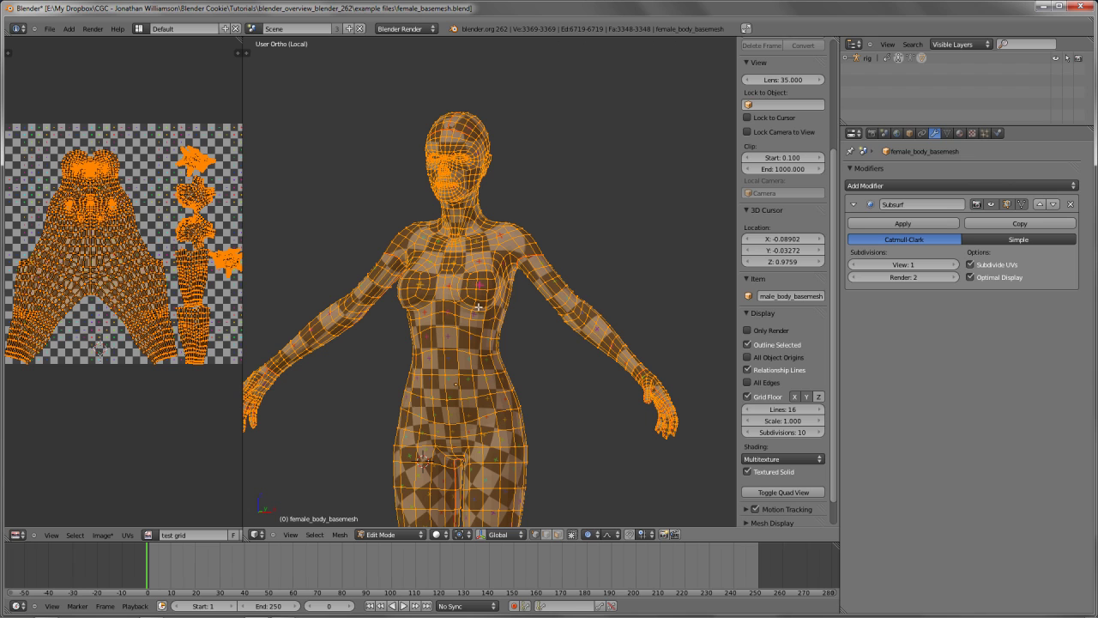
# Apply the body object's scale in Object Mode and return to Edit Mode
pyautogui.press('Tab')
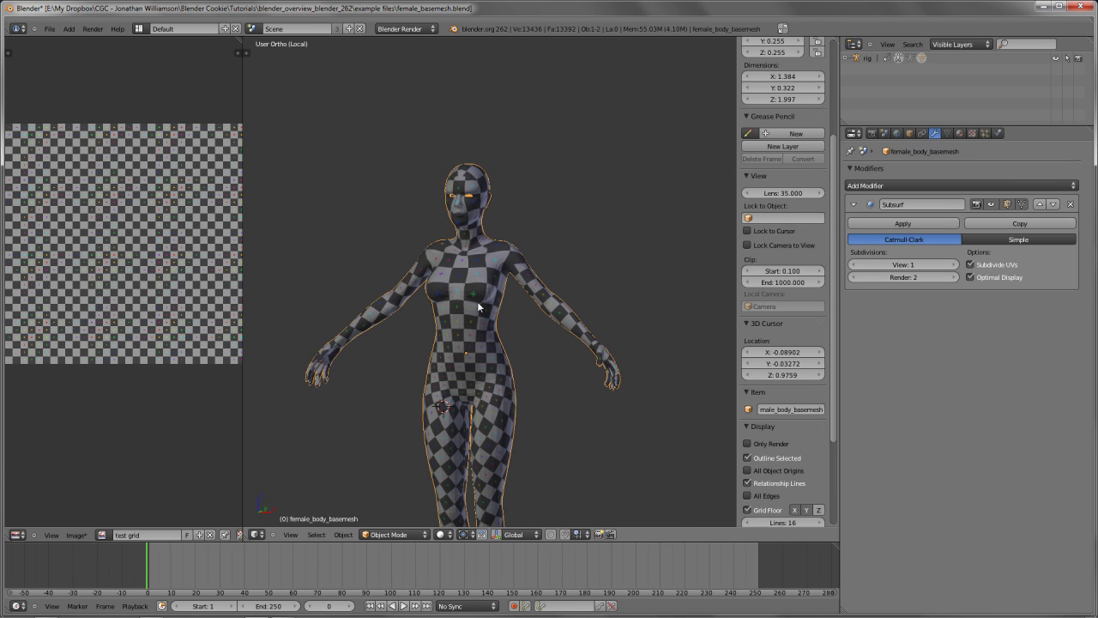
pyautogui.hotkey('ctrl', 'a')
pyautogui.click(432, 325)
pyautogui.press('Tab')
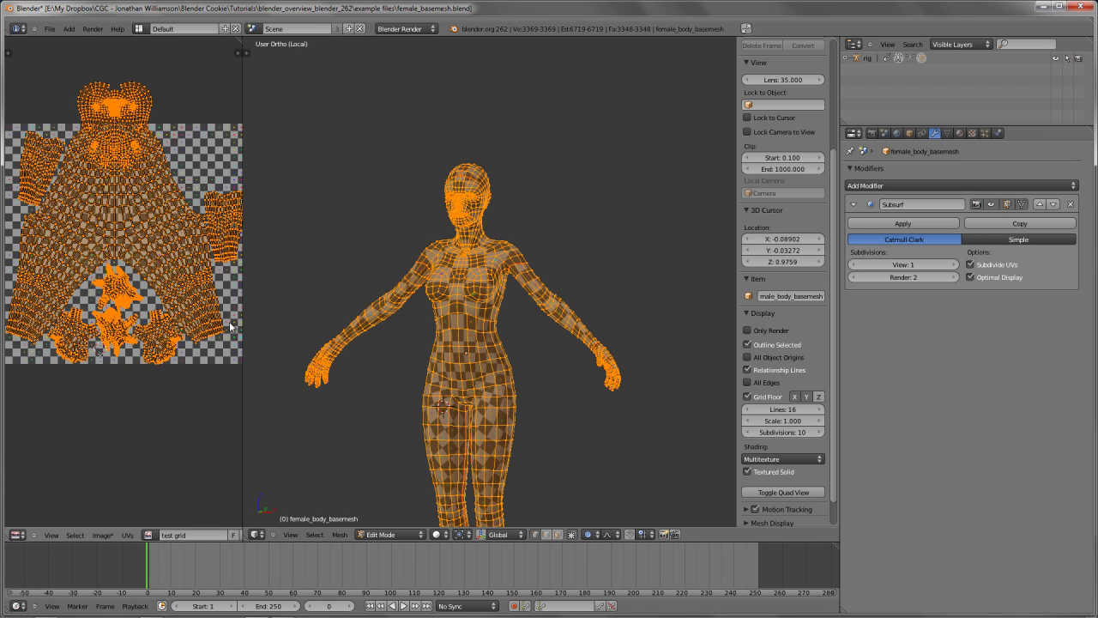
# Unwrap the mesh again with scale applied and centre the new UV layout in view
pyautogui.press('u')
pyautogui.click(503, 282)
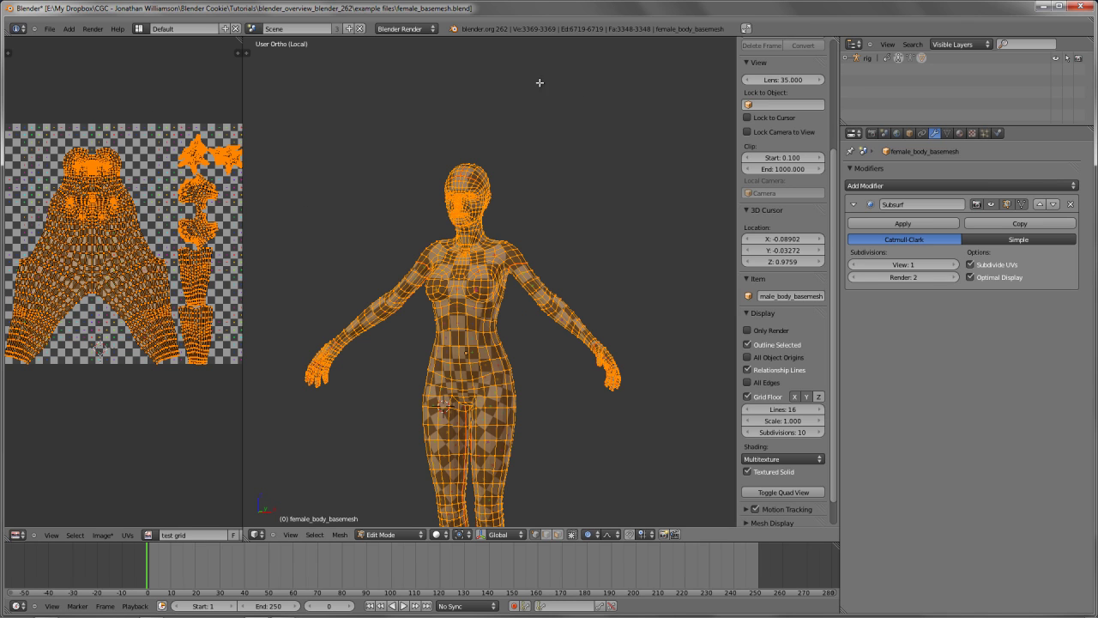
pyautogui.scroll(3, 450, 198)
pyautogui.scroll(4, 163, 244)
pyautogui.moveTo(107, 250); pyautogui.dragTo(150, 252, button='middle')
pyautogui.scroll(5, 150, 252)
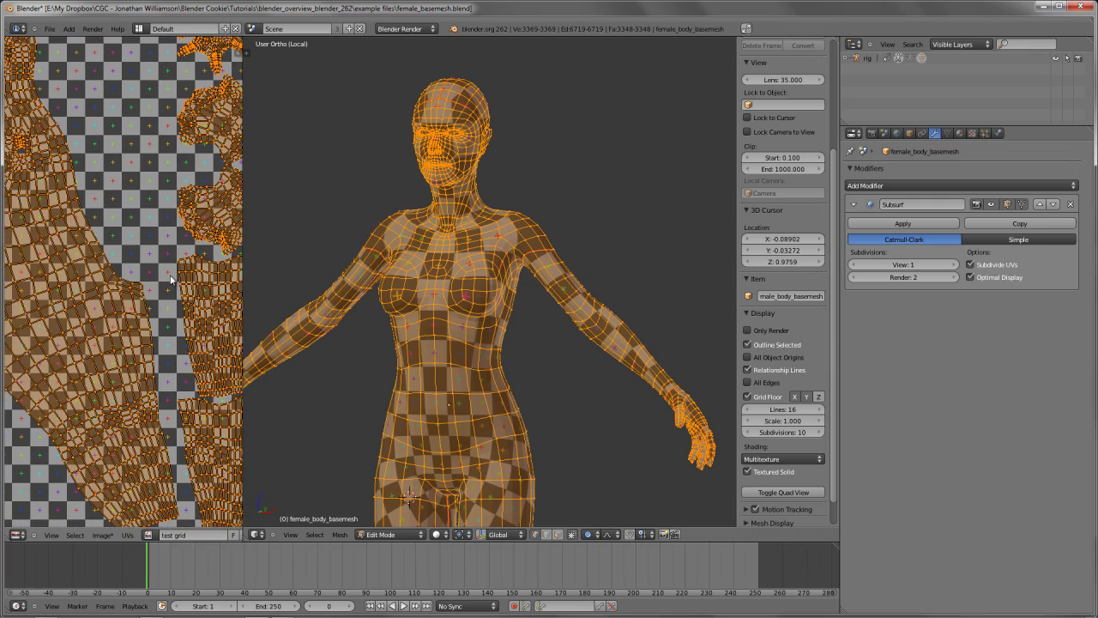
pyautogui.scroll(-6, 157, 281)
pyautogui.moveTo(155, 287); pyautogui.dragTo(180, 303, button='middle')
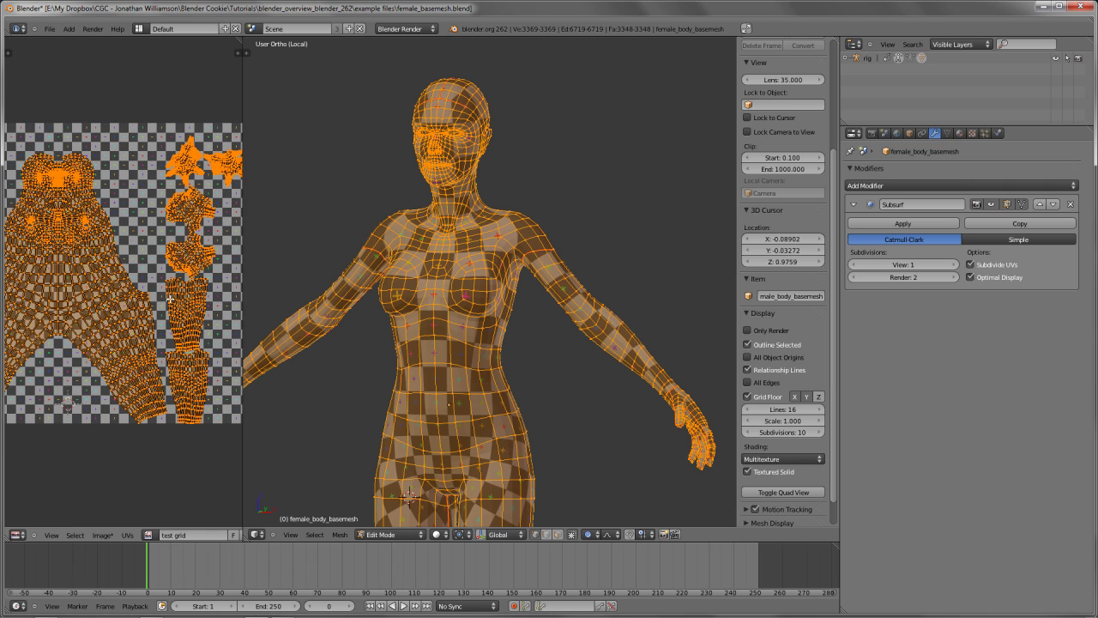
# Show the Tool Shelf and enable Use Subsurf Data in the Unwrap options
pyautogui.press('t')
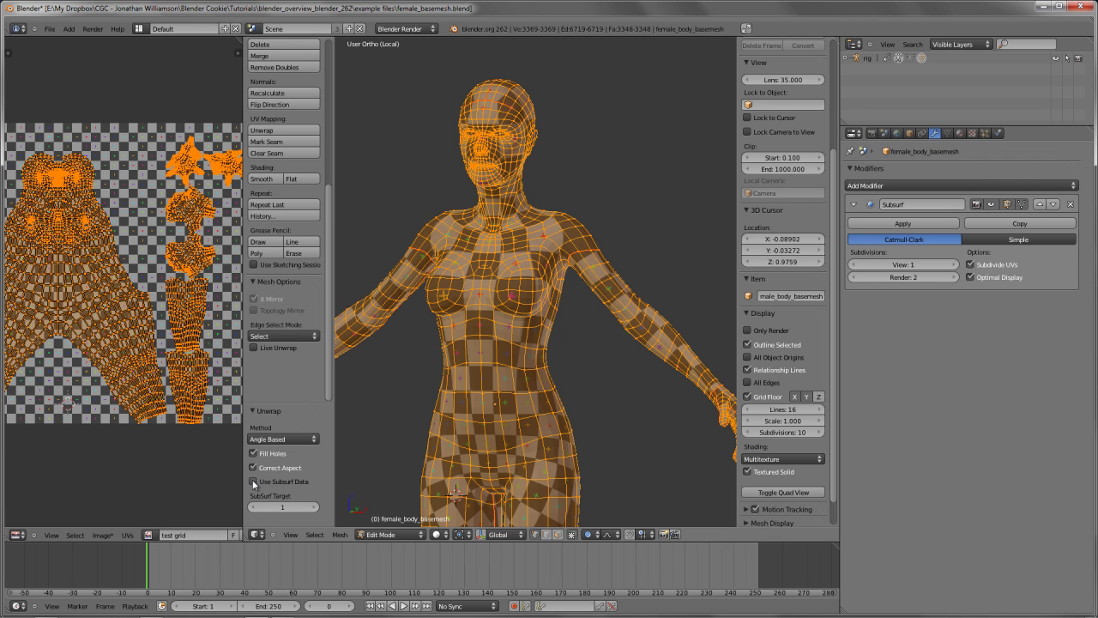
pyautogui.scroll(9, 144, 314)
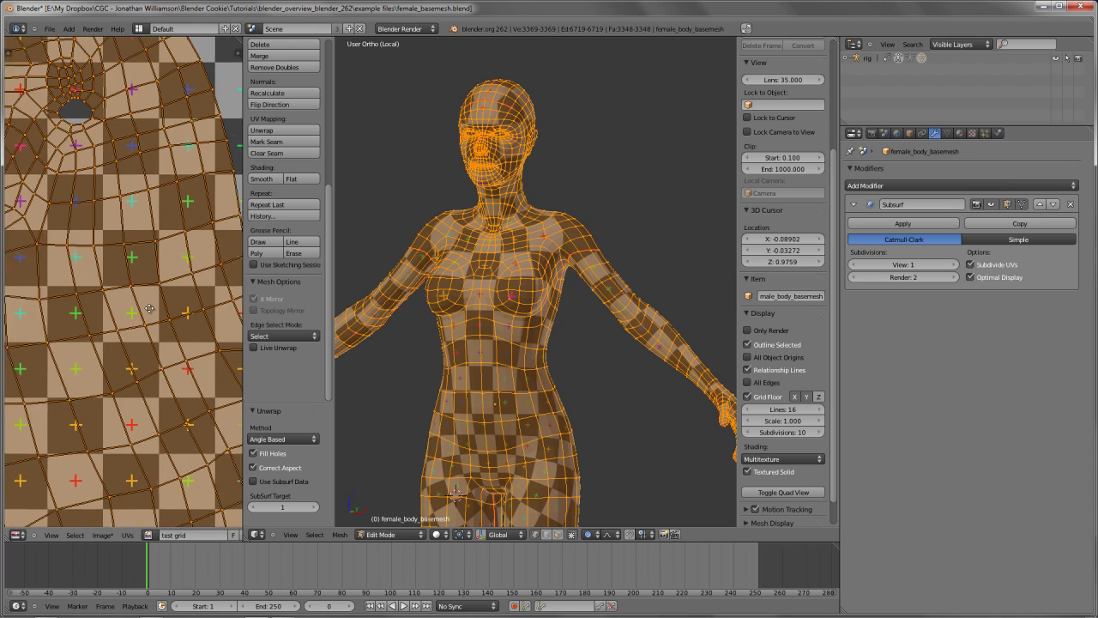
pyautogui.scroll(-2, 144, 314)
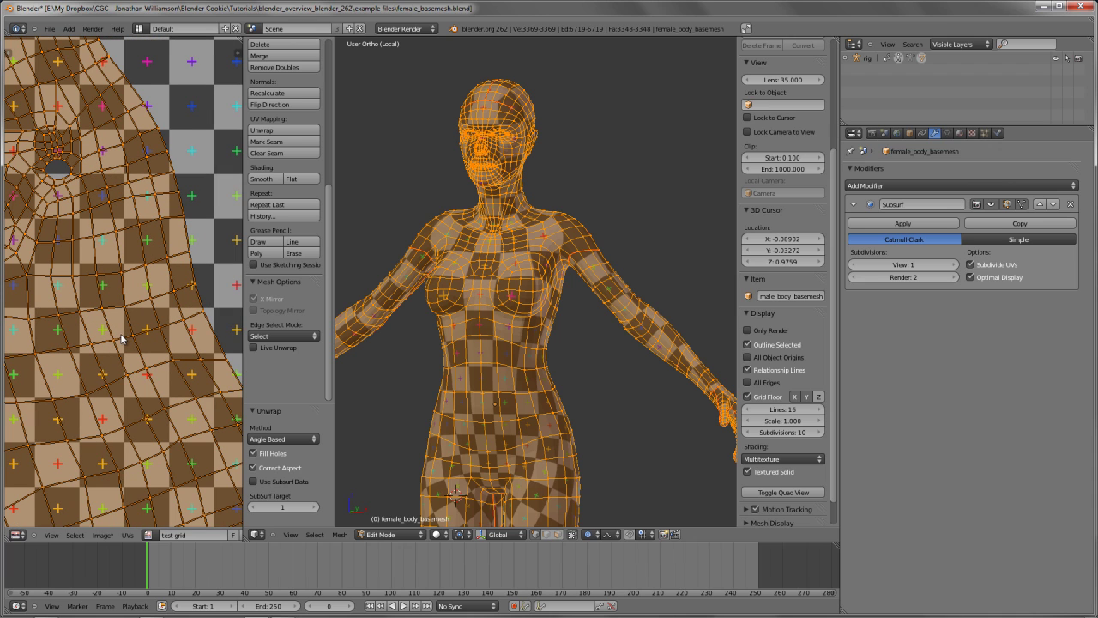
pyautogui.click(273, 480)
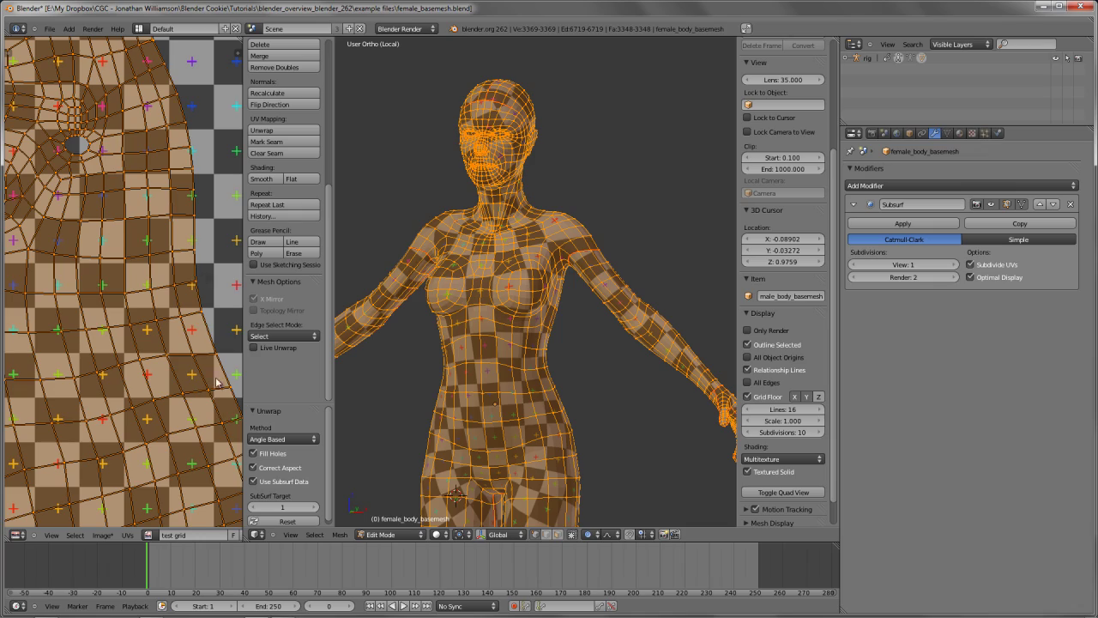
pyautogui.scroll(-5, 206, 372)
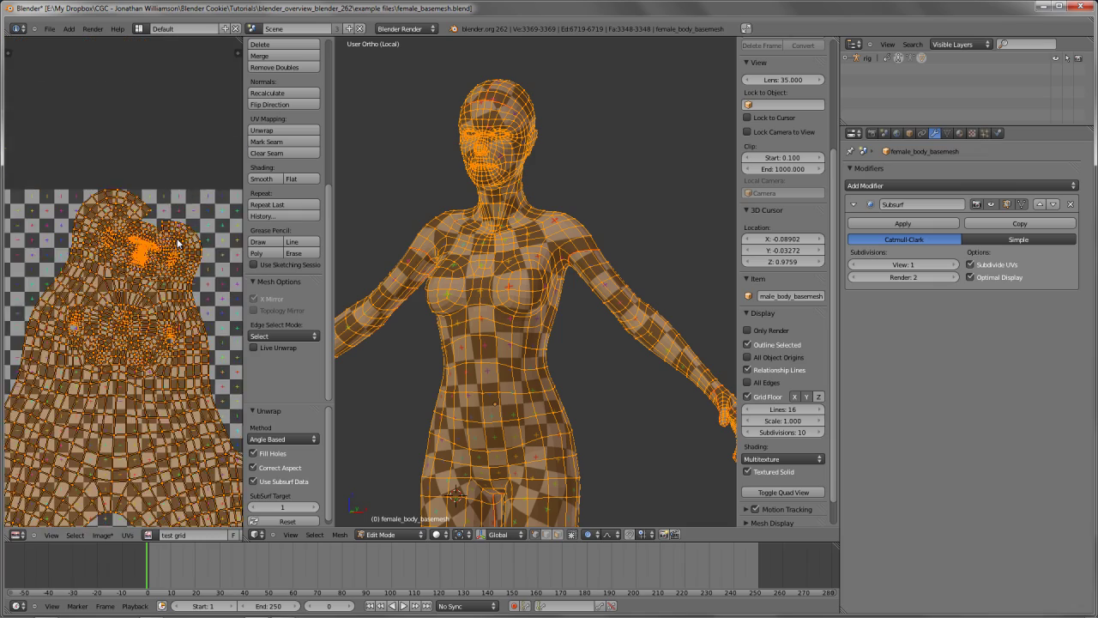
pyautogui.scroll(-4, 178, 243)
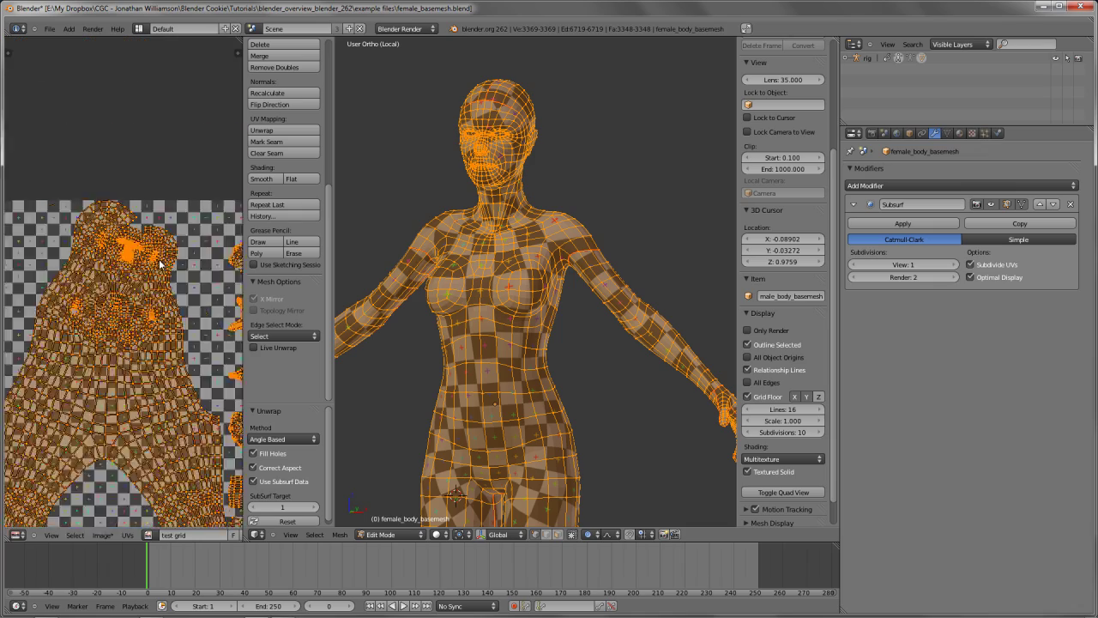
# Re-unwrap the body with the subsurf settings and pan to the torso UV island
pyautogui.press('s')
pyautogui.click(103, 239)
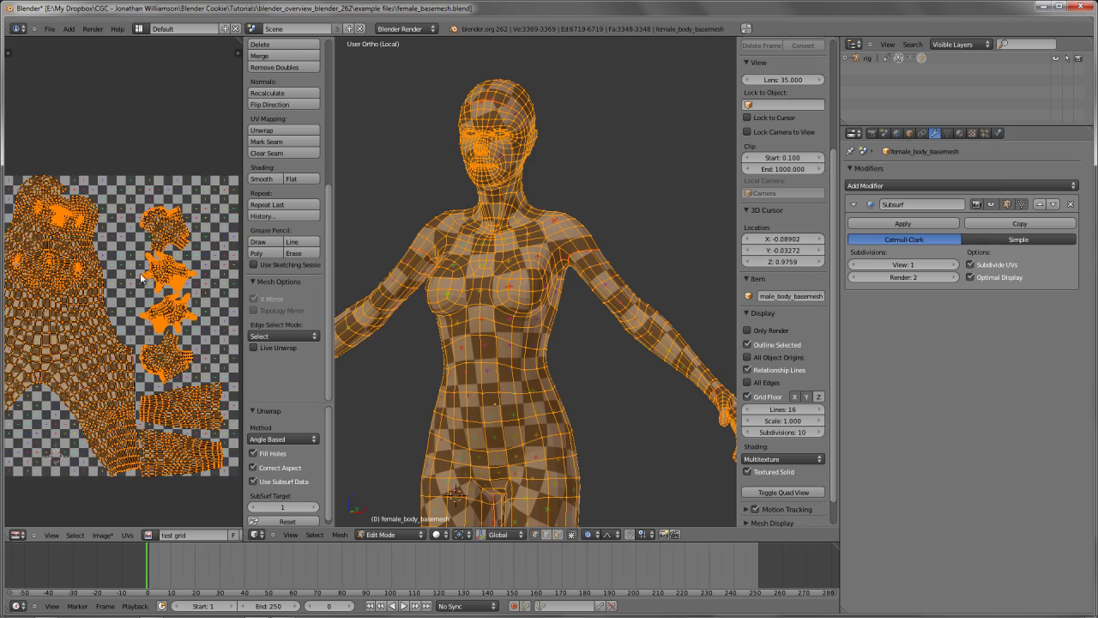
pyautogui.scroll(8, 141, 277)
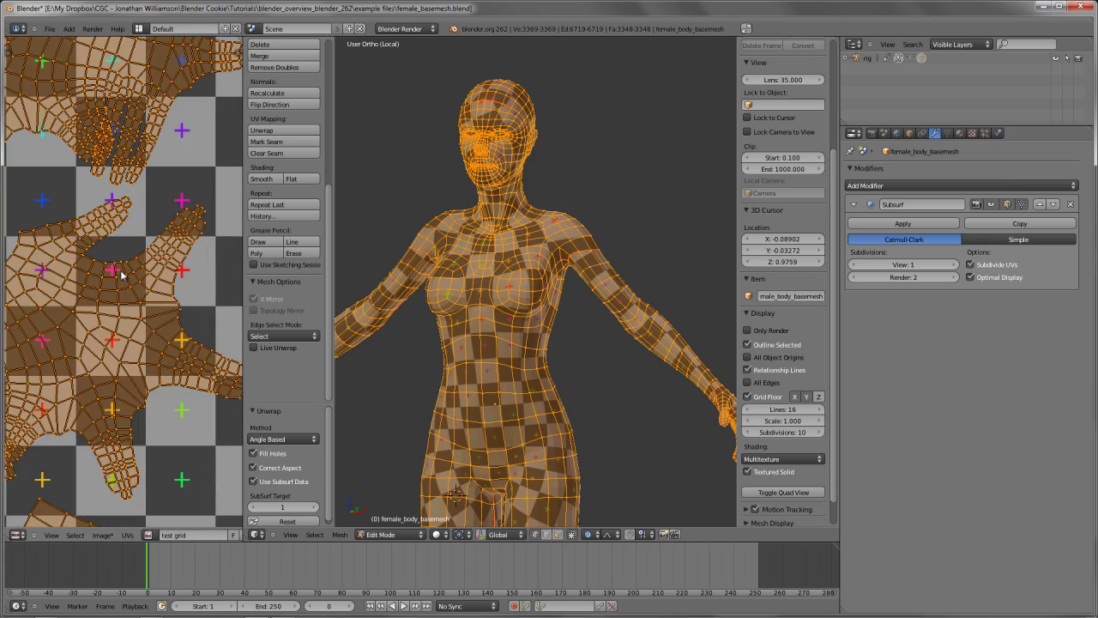
pyautogui.scroll(-6, 90, 223)
pyautogui.moveTo(90, 223); pyautogui.dragTo(165, 337, button='middle')
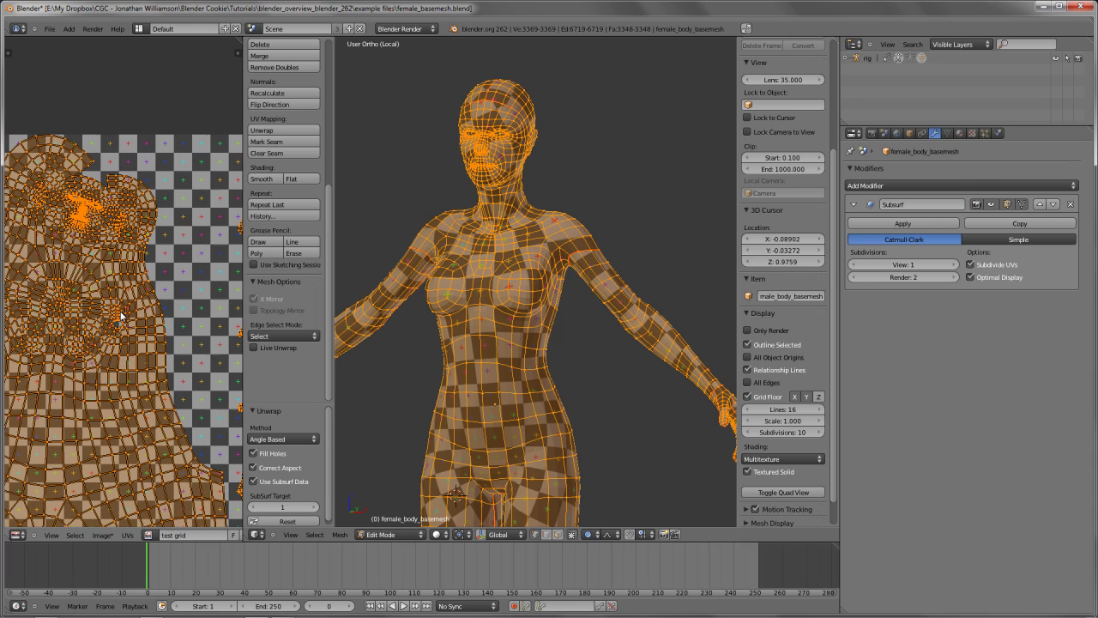
pyautogui.moveTo(91, 302); pyautogui.dragTo(276, 425, button='middle')
pyautogui.scroll(-1, 276, 429)
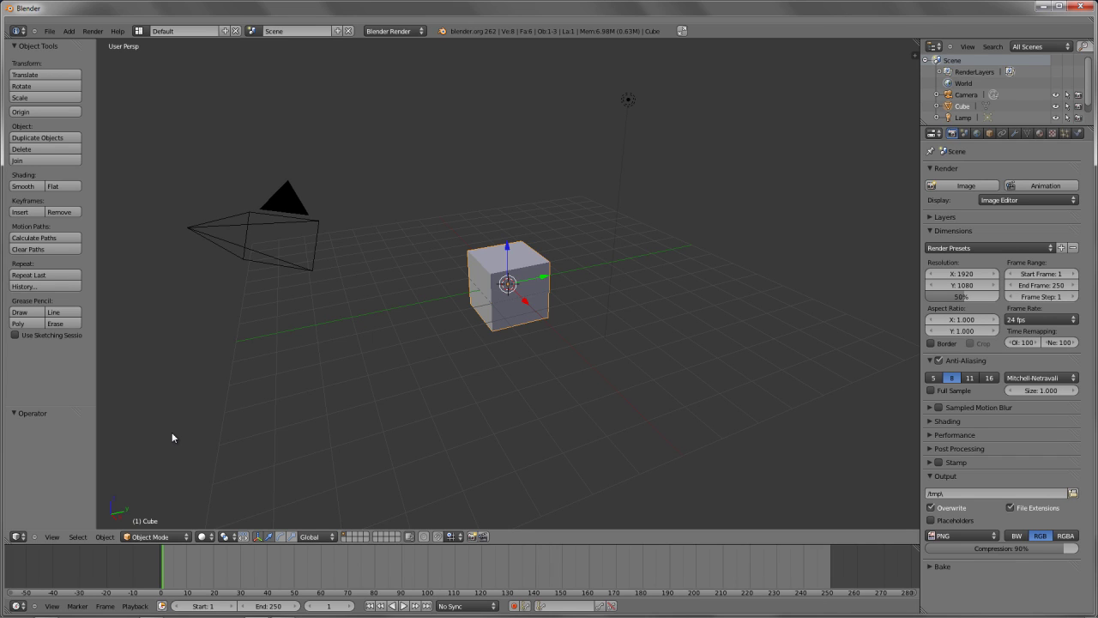
# Open the 2.62 Cycles Render Engine release notes in Chrome and read Multi GPU Rendering
pyautogui.hotkey('alt', 'Tab')
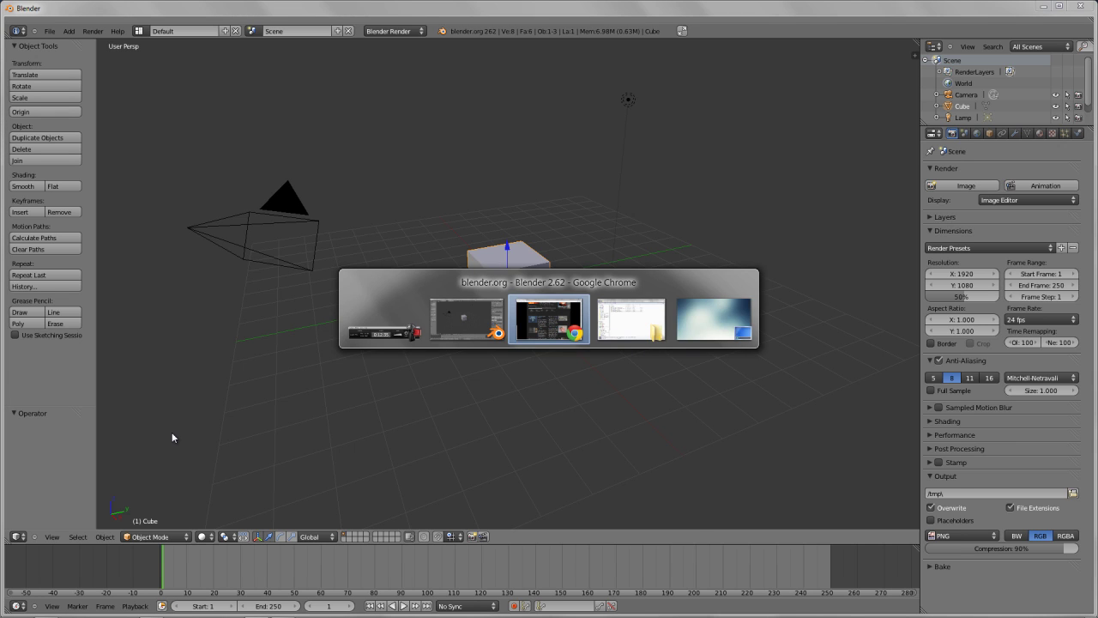
pyautogui.click(424, 259)
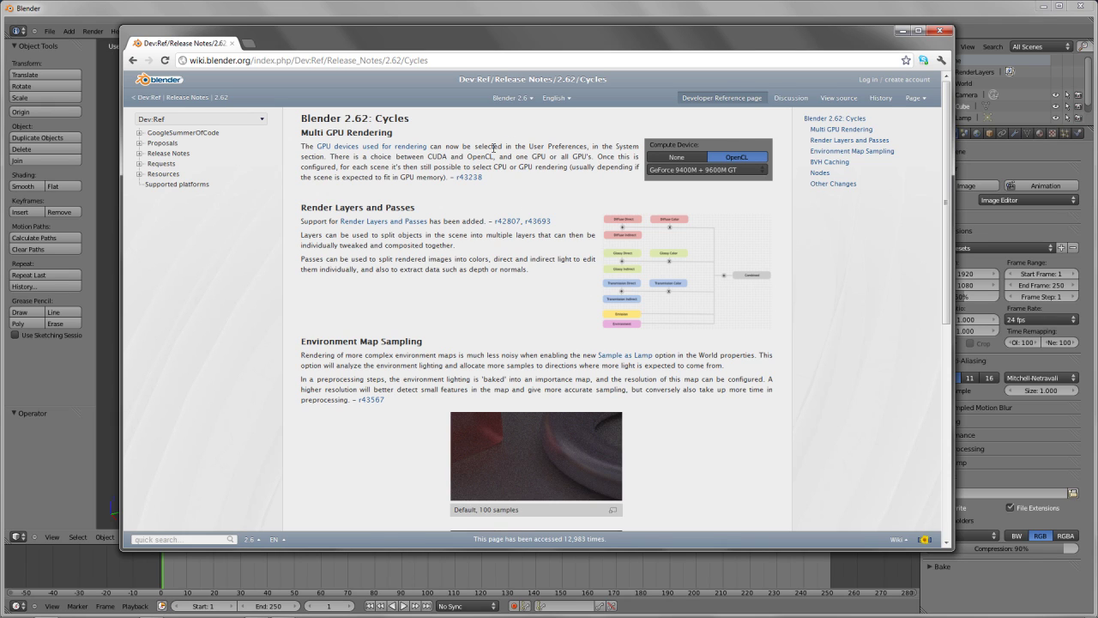
pyautogui.moveTo(307, 132); pyautogui.dragTo(388, 133)
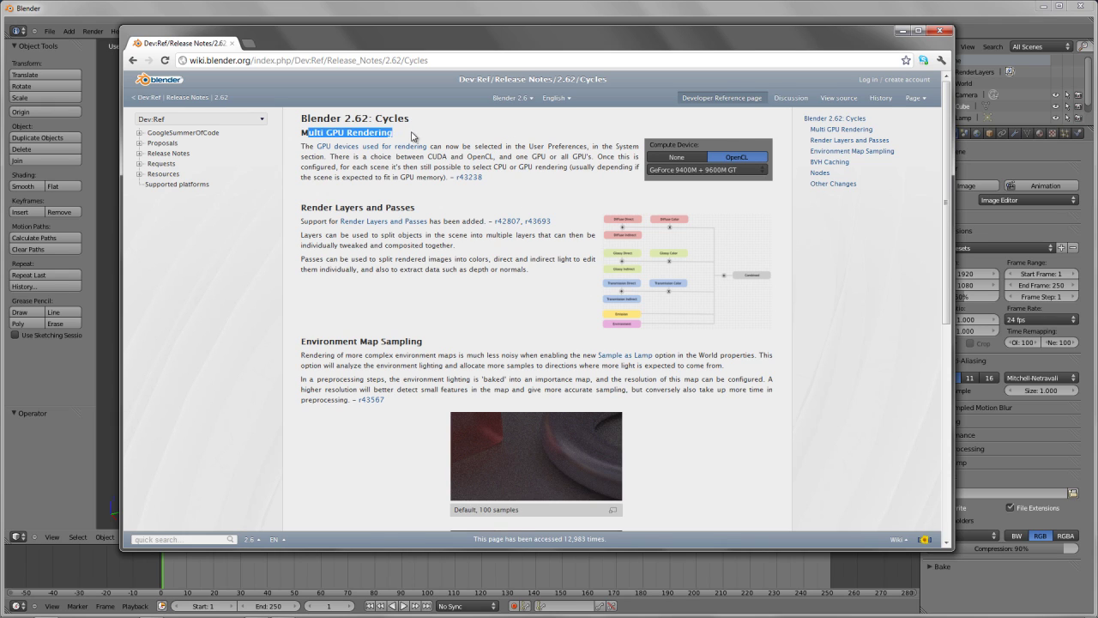
pyautogui.click(409, 136)
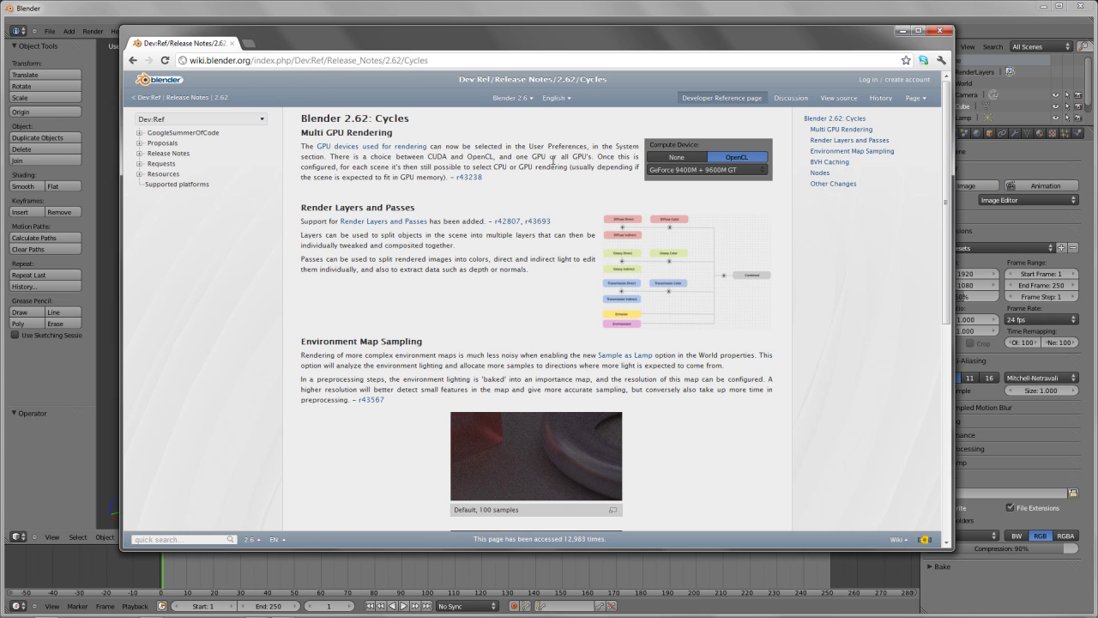
# Back in Blender, open User Preferences at the System settings
pyautogui.hotkey('alt', 'Tab')
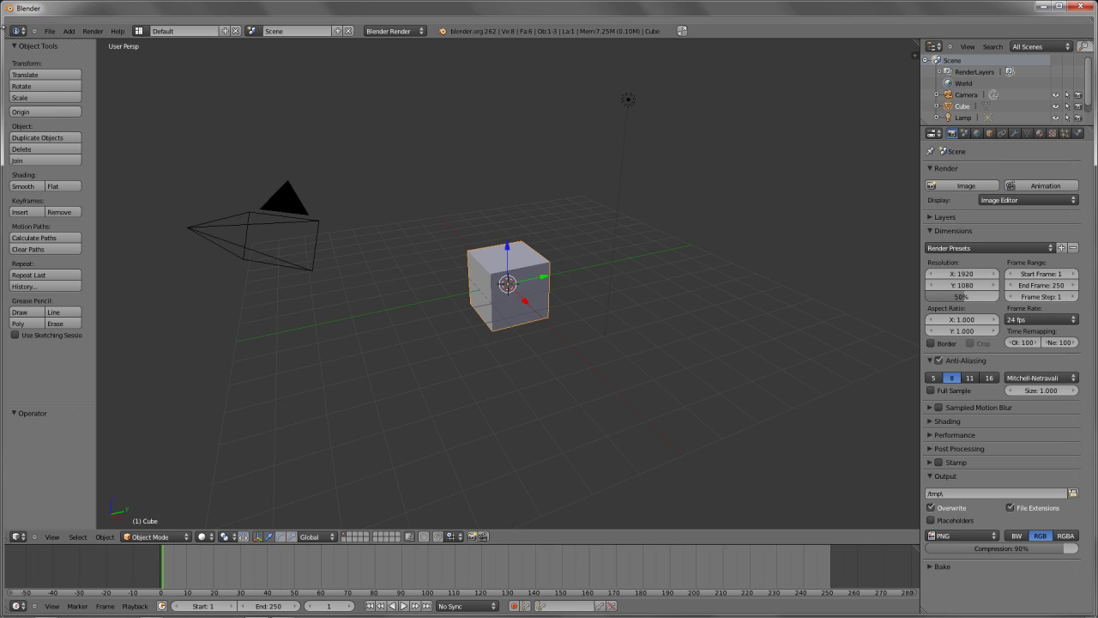
pyautogui.click(49, 31)
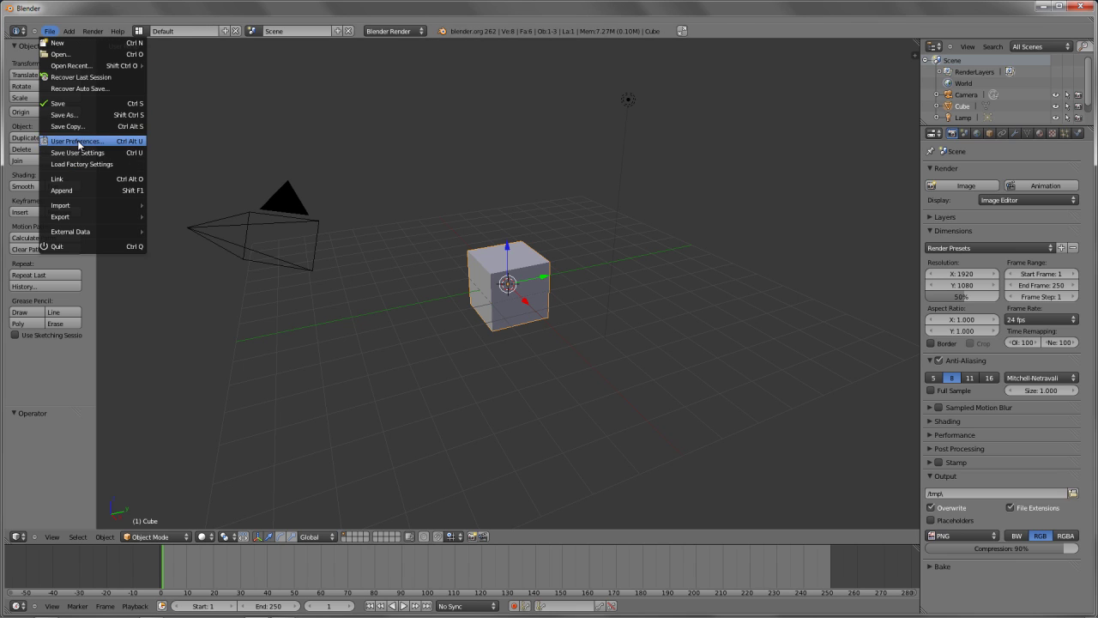
pyautogui.click(78, 141)
pyautogui.click(412, 27)
pyautogui.moveTo(334, 3); pyautogui.dragTo(457, 44)
pyautogui.scroll(-1, 251, 228)
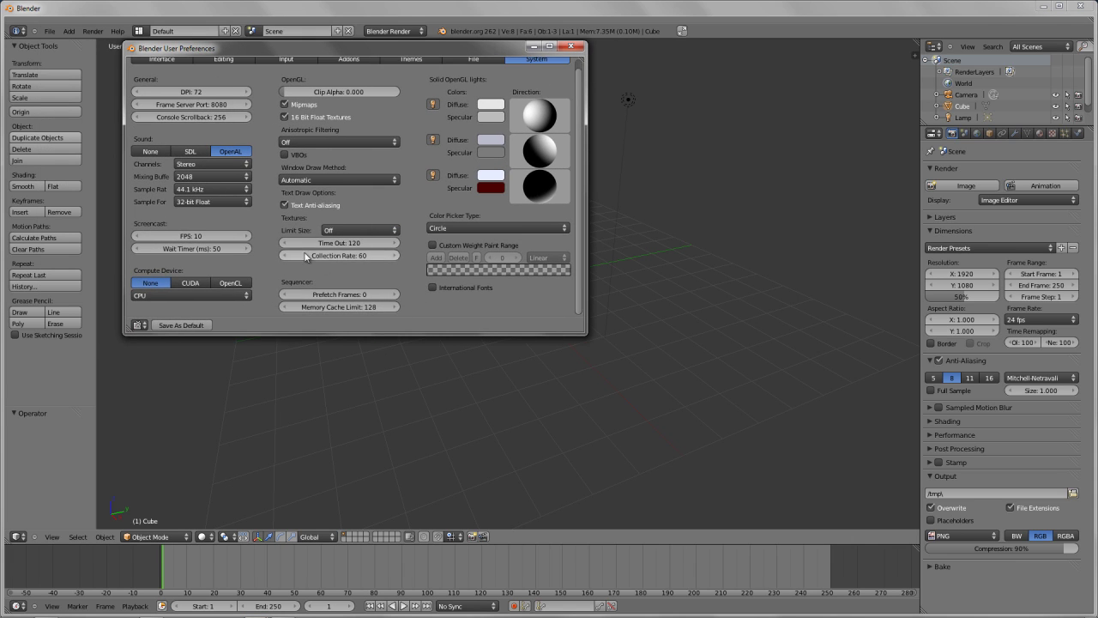
# Set the compute device to CUDA with the GeForce 8800 GT + Quadro FX 1800 devices
pyautogui.click(158, 295)
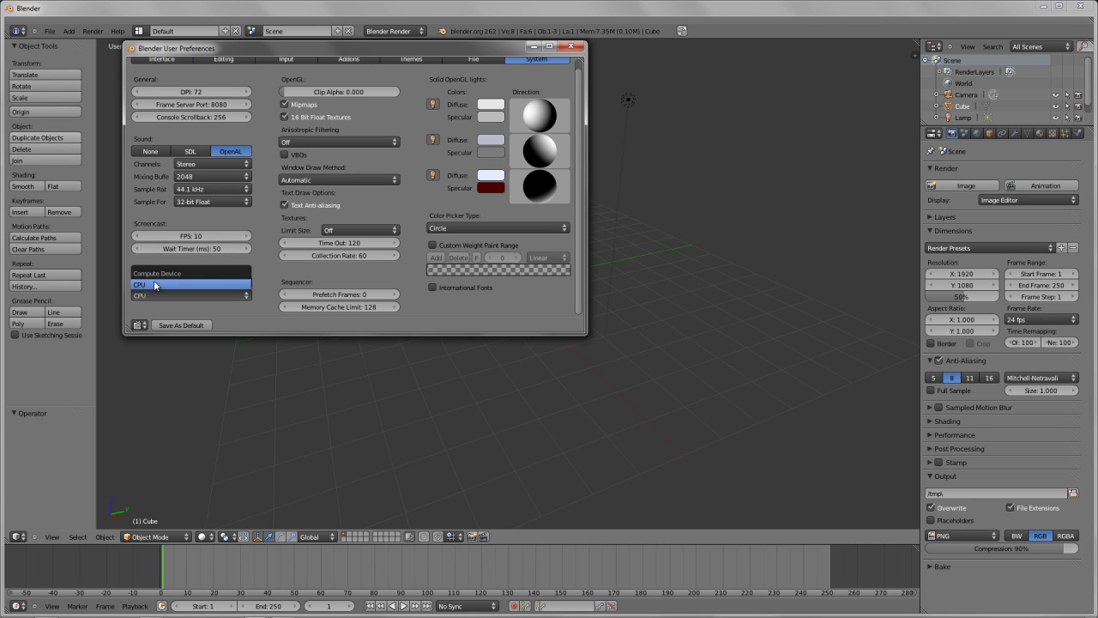
pyautogui.click(158, 285)
pyautogui.click(192, 284)
pyautogui.click(227, 283)
pyautogui.click(192, 286)
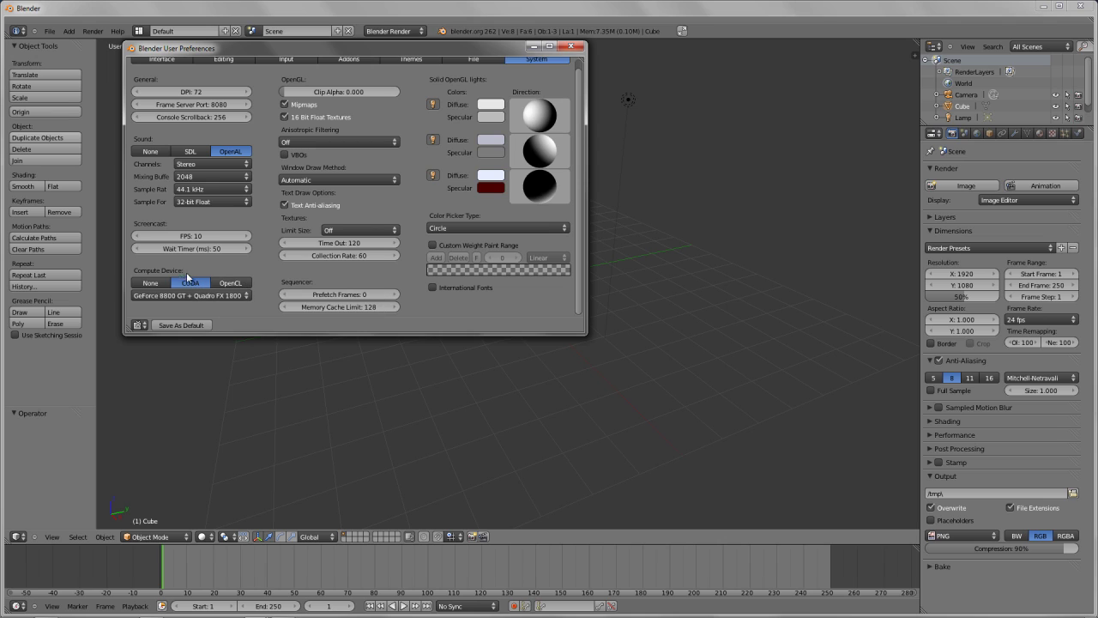
pyautogui.click(229, 297)
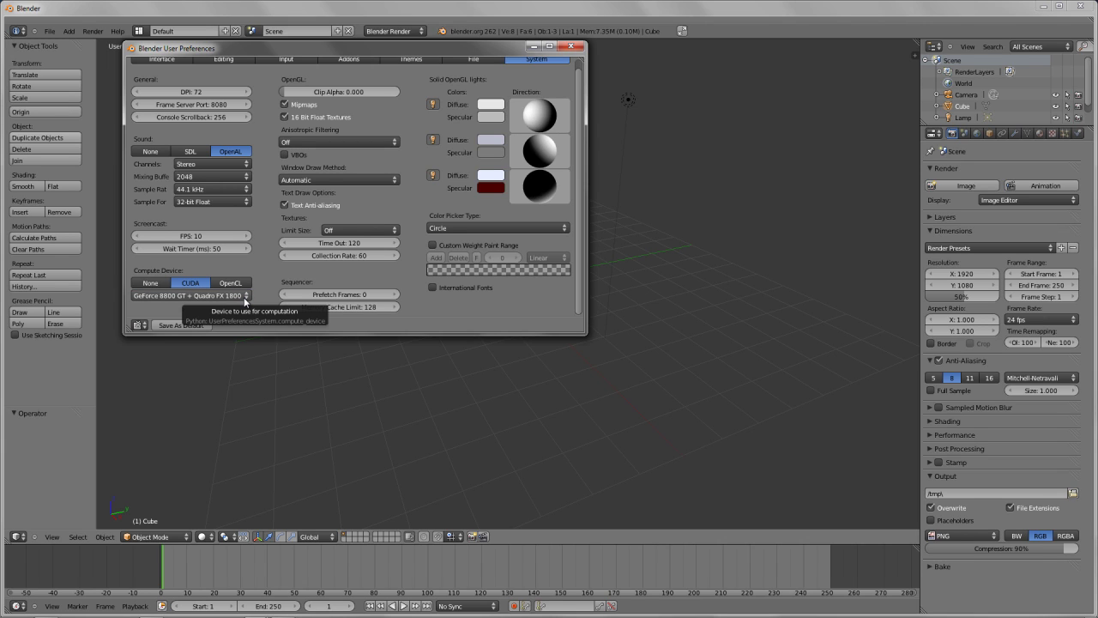
pyautogui.click(245, 296)
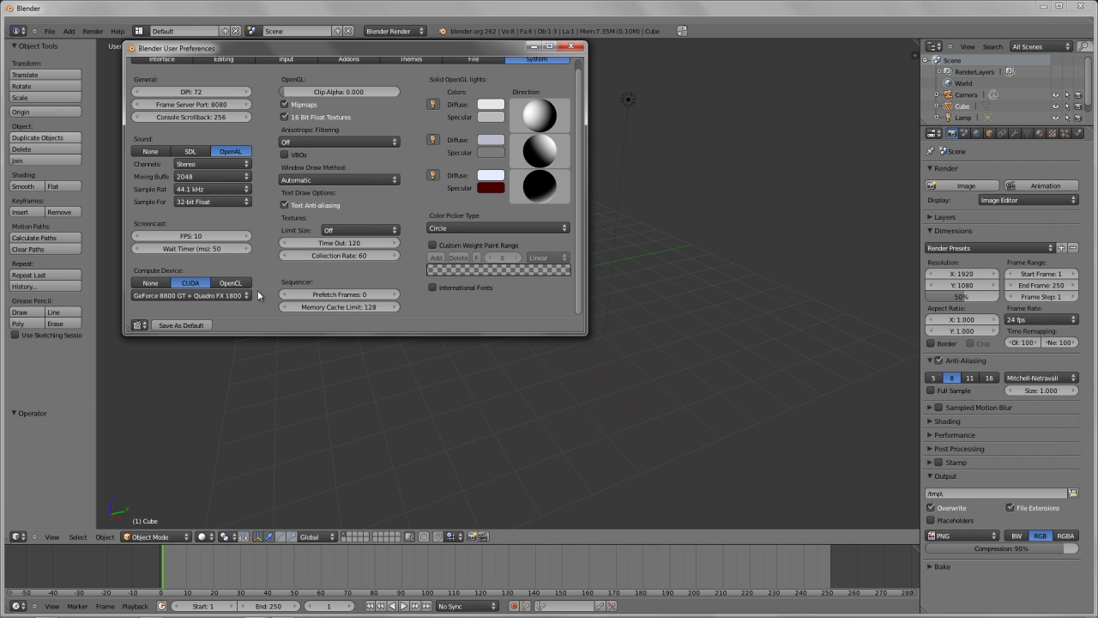
pyautogui.click(243, 283)
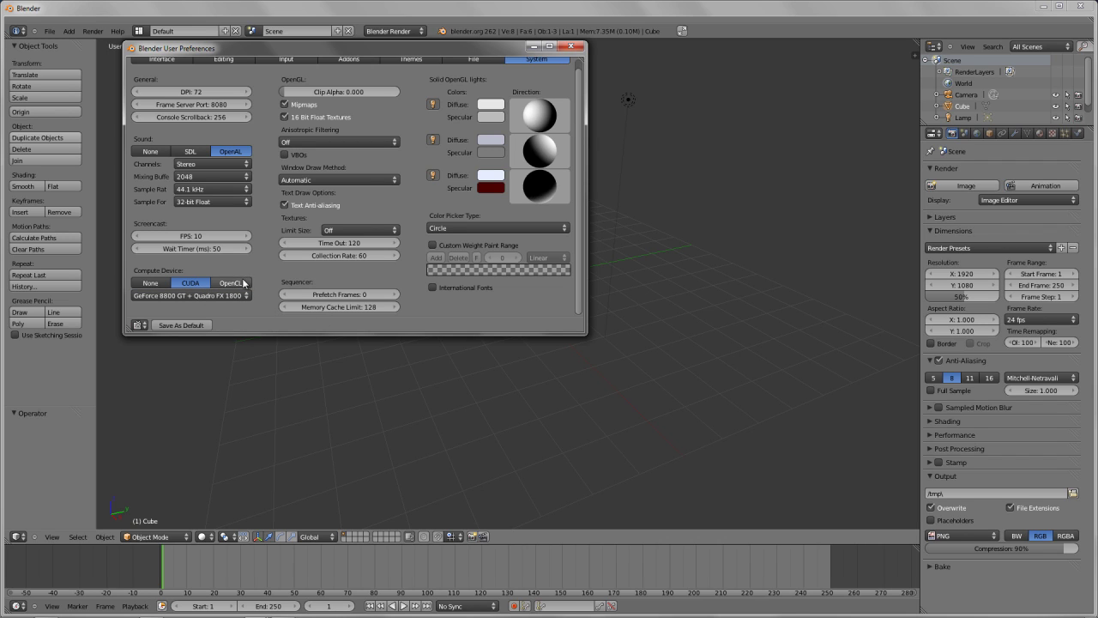
pyautogui.click(192, 283)
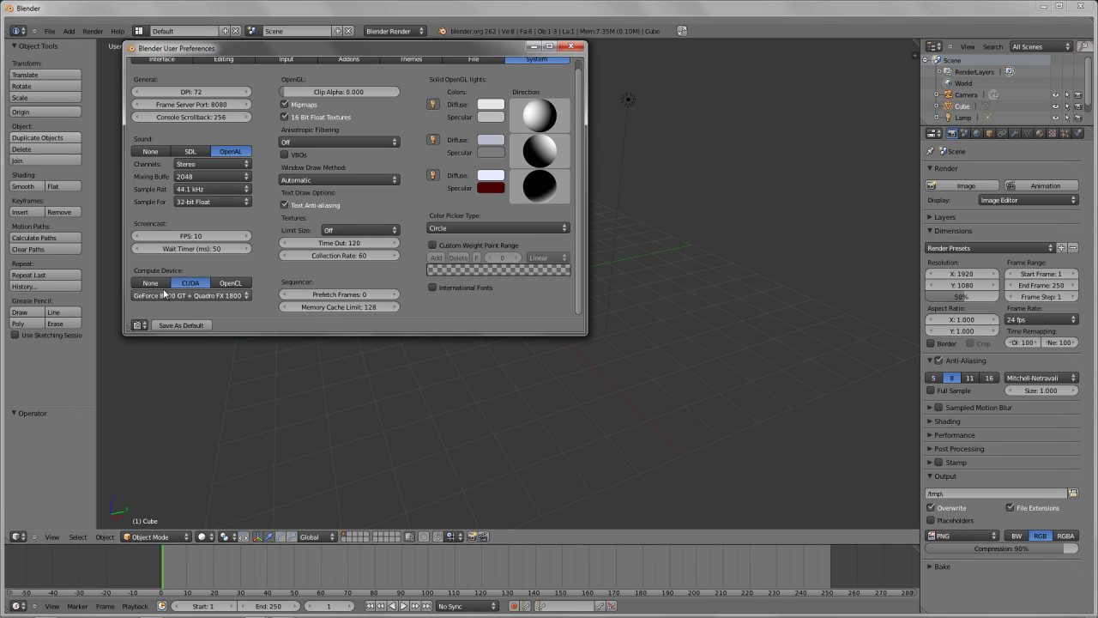
# Close the preferences and switch the render engine to Cycles Render
pyautogui.click(569, 48)
pyautogui.click(395, 31)
pyautogui.click(404, 68)
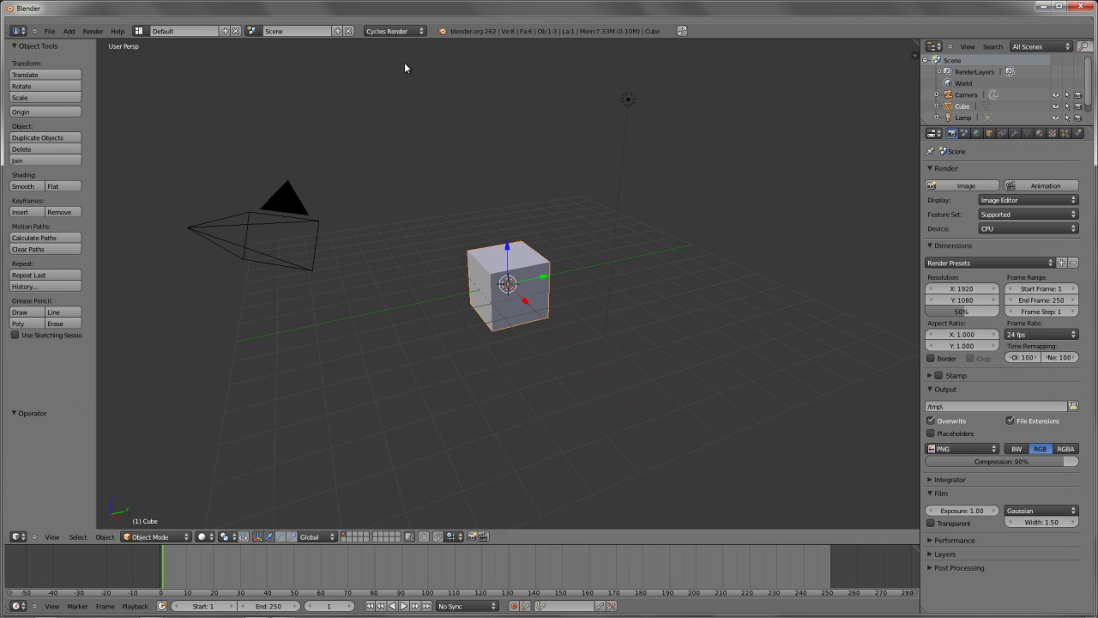
# Set the Cycles render device to GPU Compute and the feature set to Supported
pyautogui.click(995, 232)
pyautogui.click(990, 230)
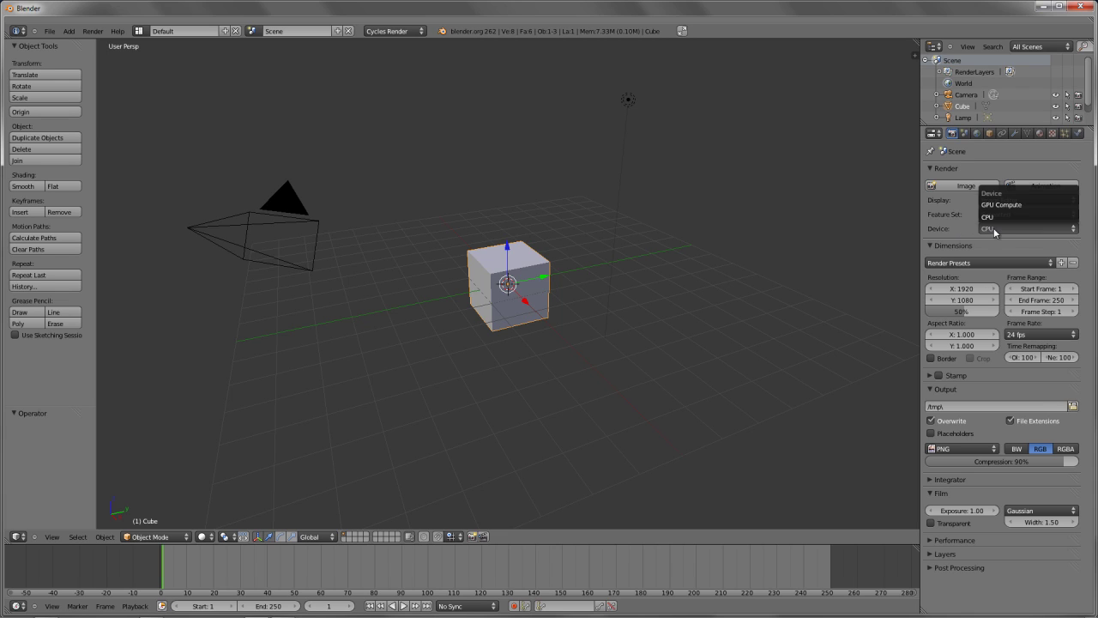
pyautogui.click(1020, 209)
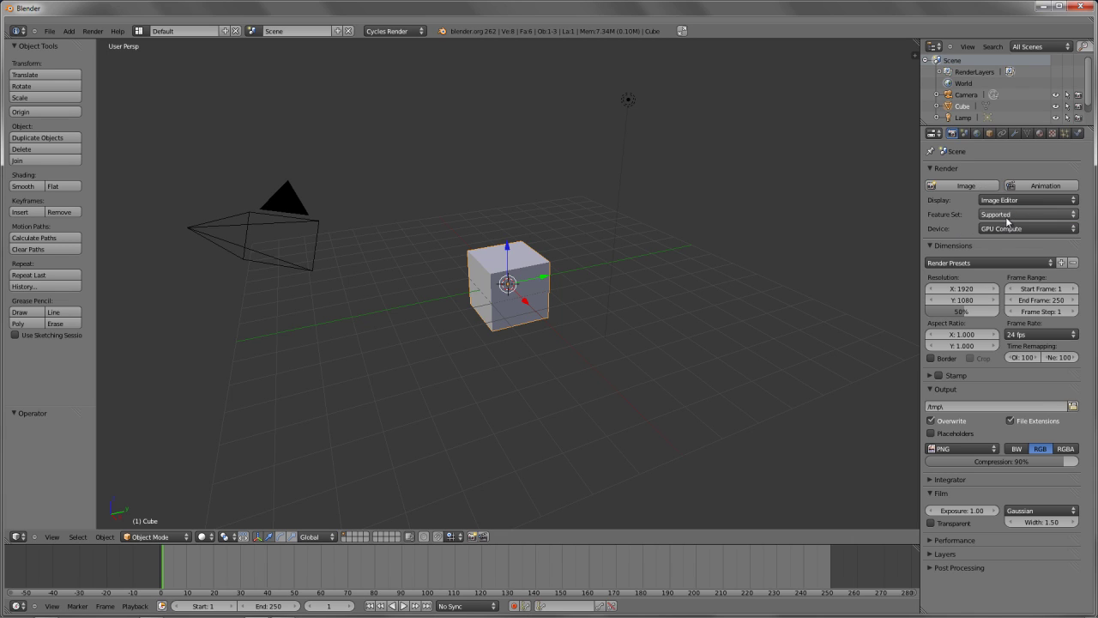
pyautogui.click(1007, 221)
pyautogui.click(1021, 194)
pyautogui.click(1012, 213)
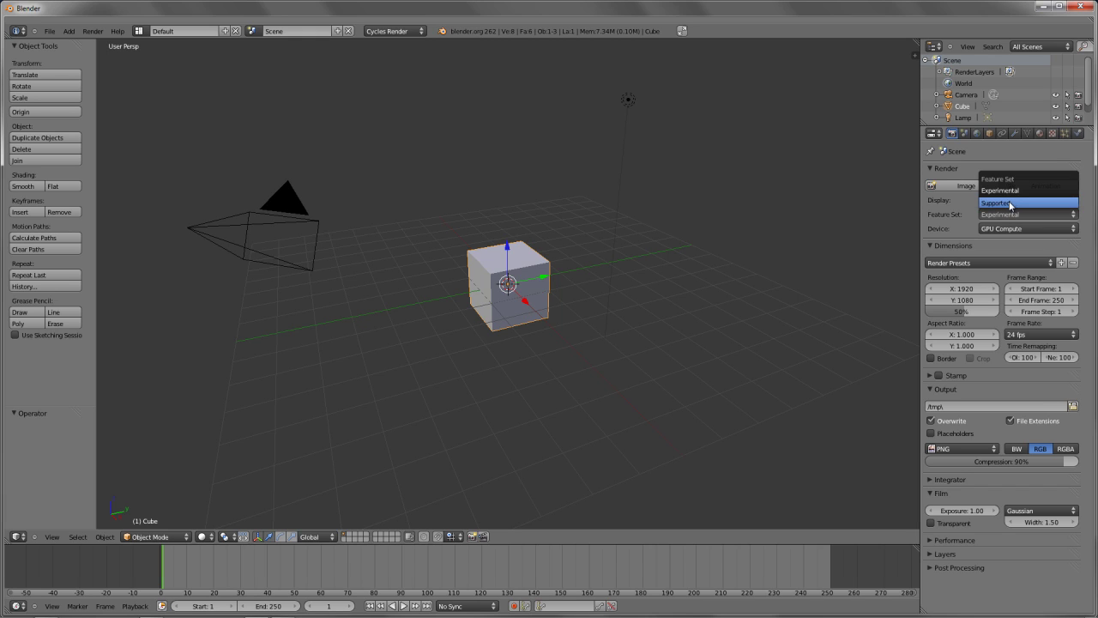
pyautogui.click(1010, 203)
# Keep GPU Compute as render device and switch viewport shading to Rendered
pyautogui.click(995, 229)
pyautogui.click(990, 225)
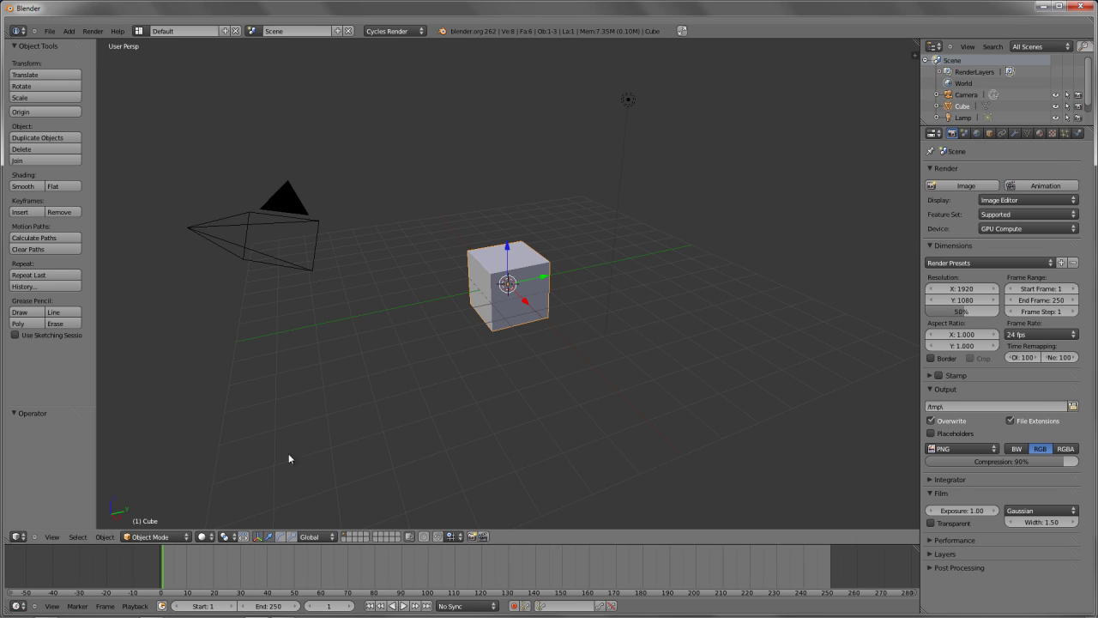
pyautogui.click(203, 536)
pyautogui.click(223, 467)
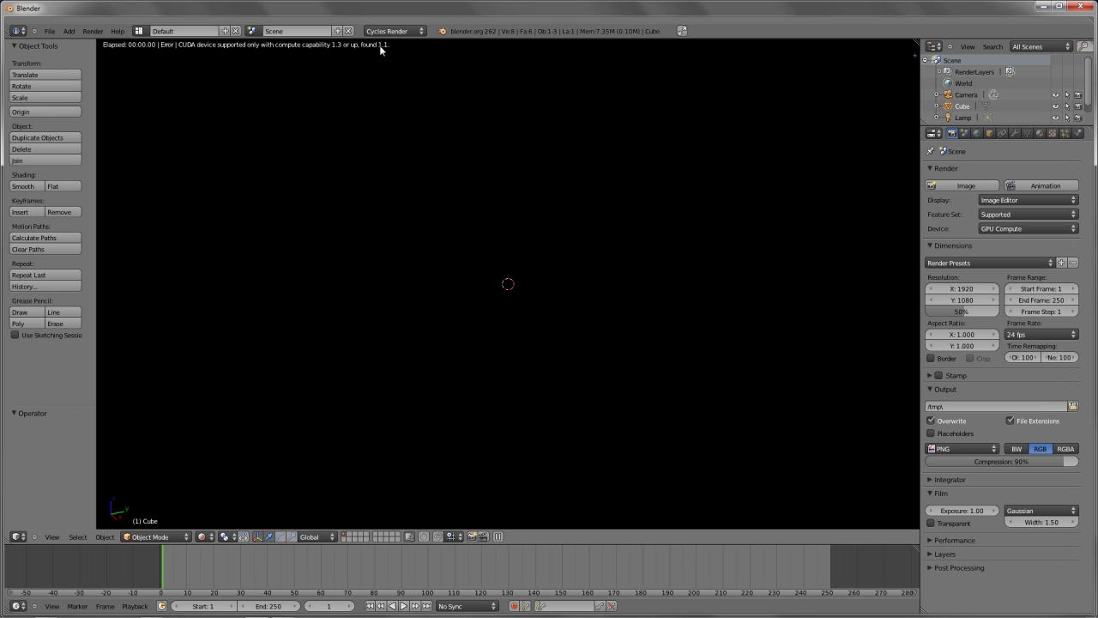
# Set viewport shading back to Texture, zoom in on the cube, and return to the Cycles notes
pyautogui.click(415, 73)
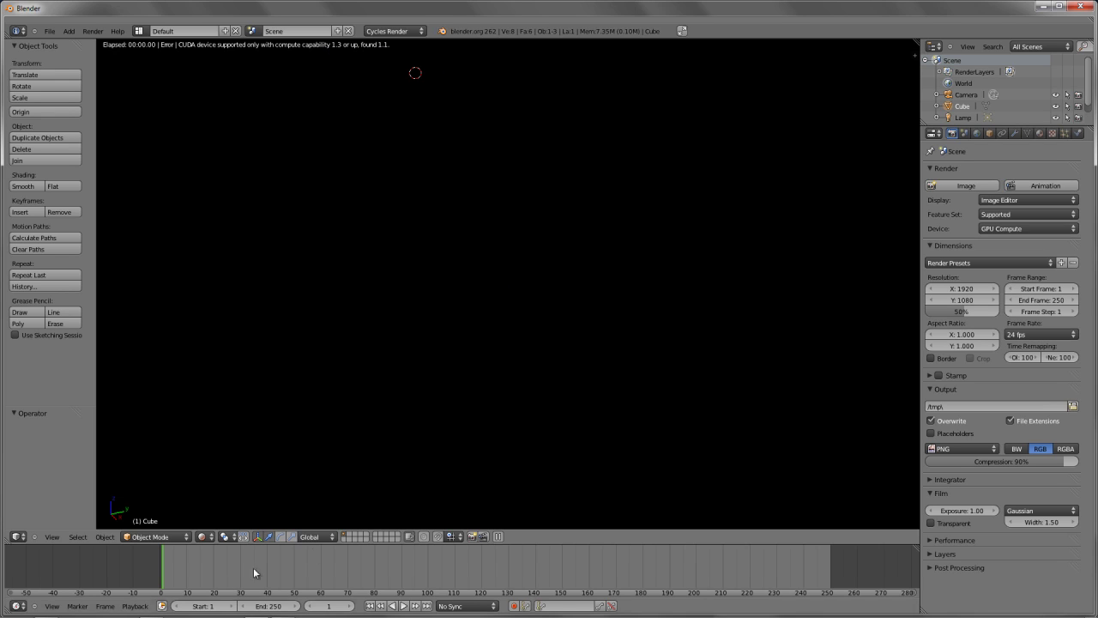
pyautogui.click(205, 536)
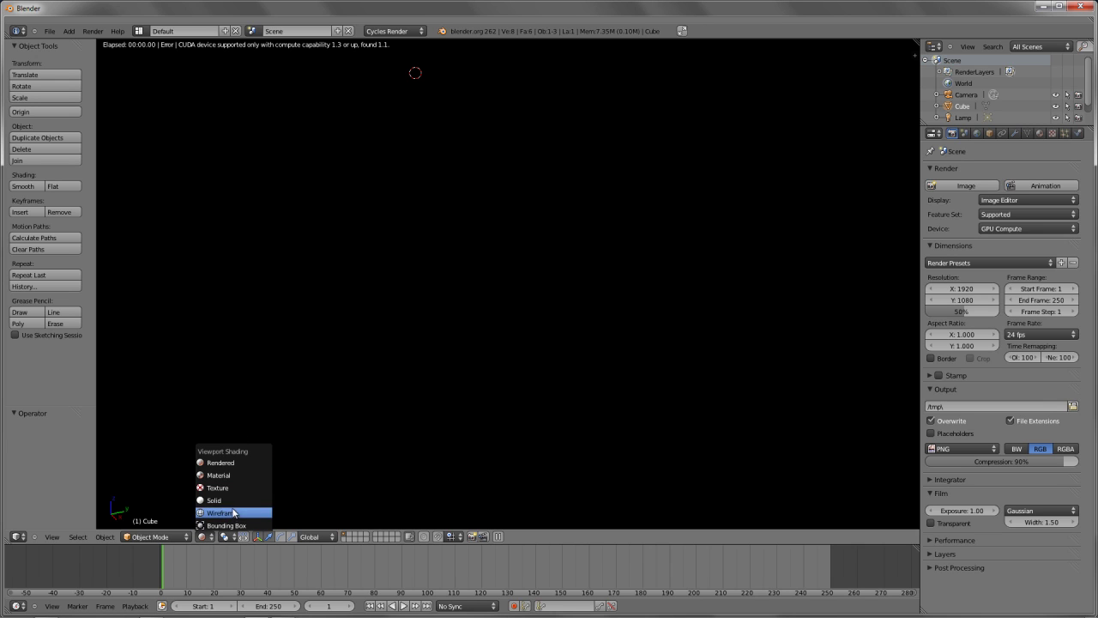
pyautogui.click(218, 487)
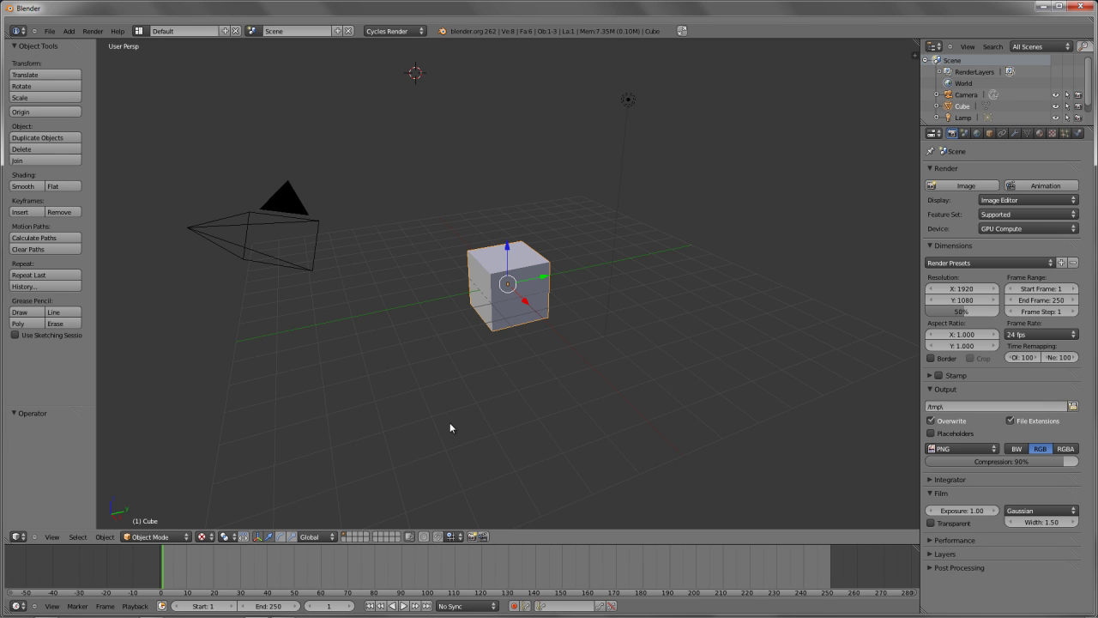
pyautogui.scroll(2, 450, 427)
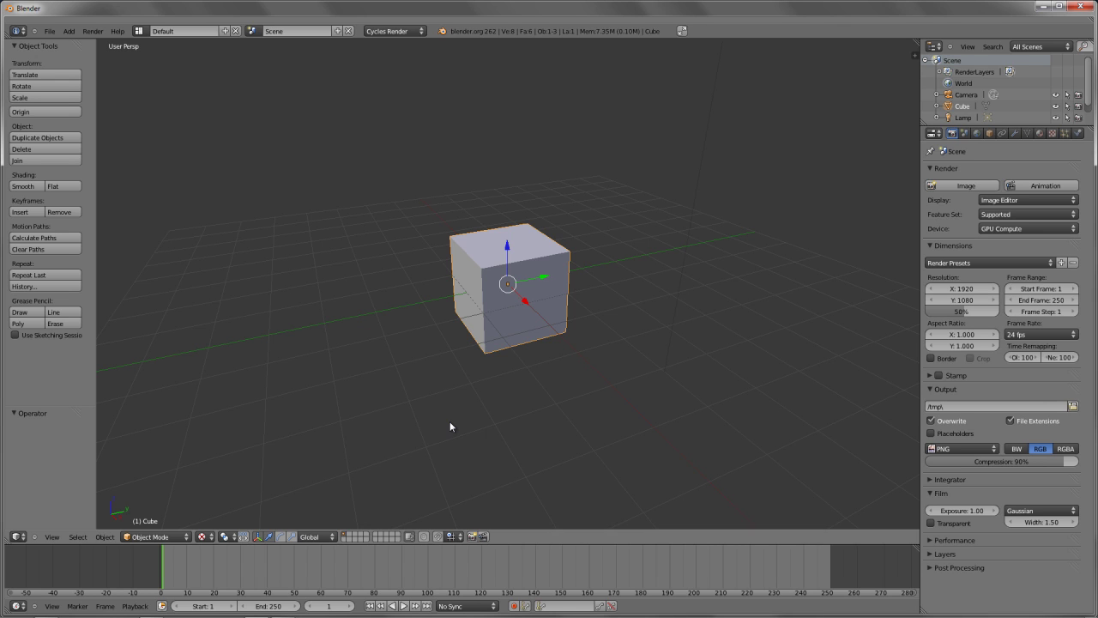
pyautogui.hotkey('alt', 'Tab')
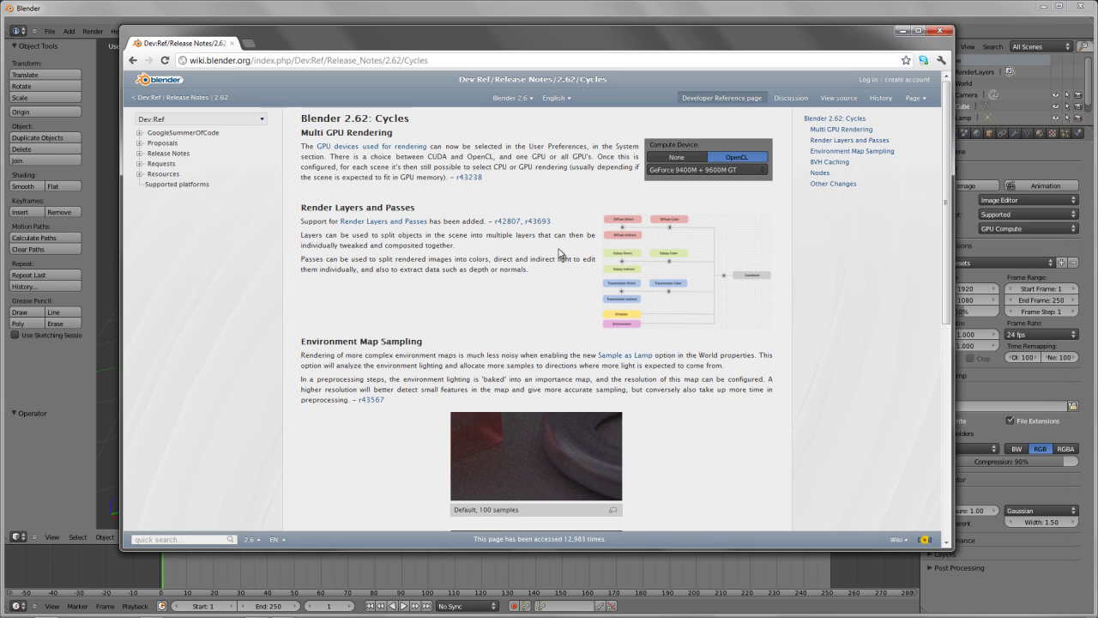
# Open the full-size Cycles passes combine diagram page, then minimize Chrome back to Blender
pyautogui.moveTo(302, 235); pyautogui.dragTo(362, 245)
pyautogui.click(362, 246)
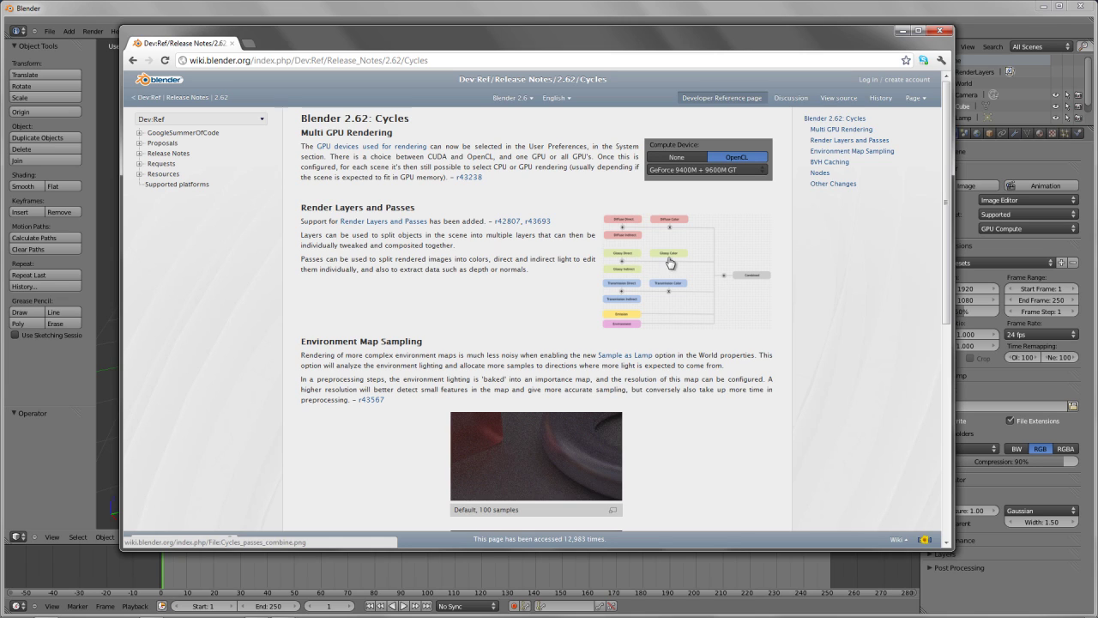
pyautogui.click(710, 298)
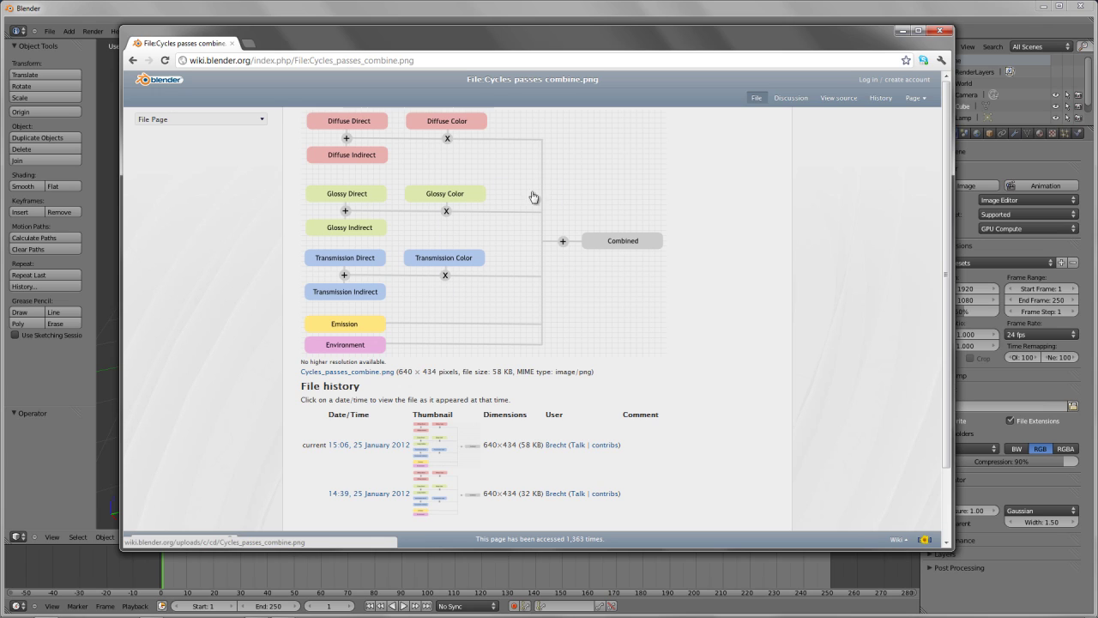
pyautogui.click(568, 19)
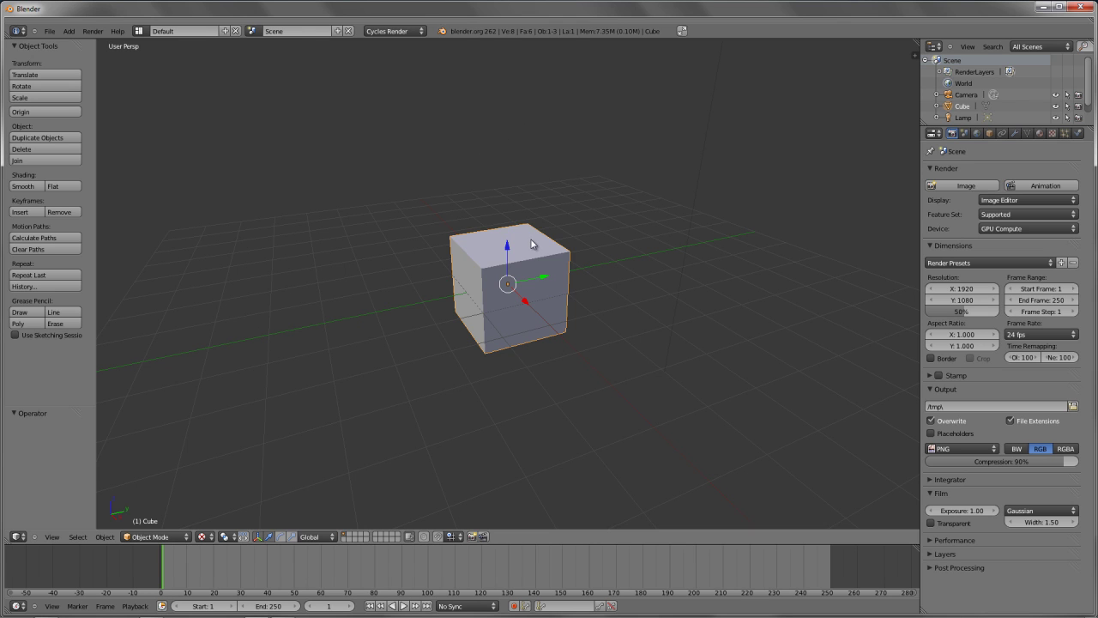
# Open wood_barrel_cycles_feature.blend from recent files and maximize its compositing node editor
pyautogui.hotkey('shift', 'ctrl', 'o')
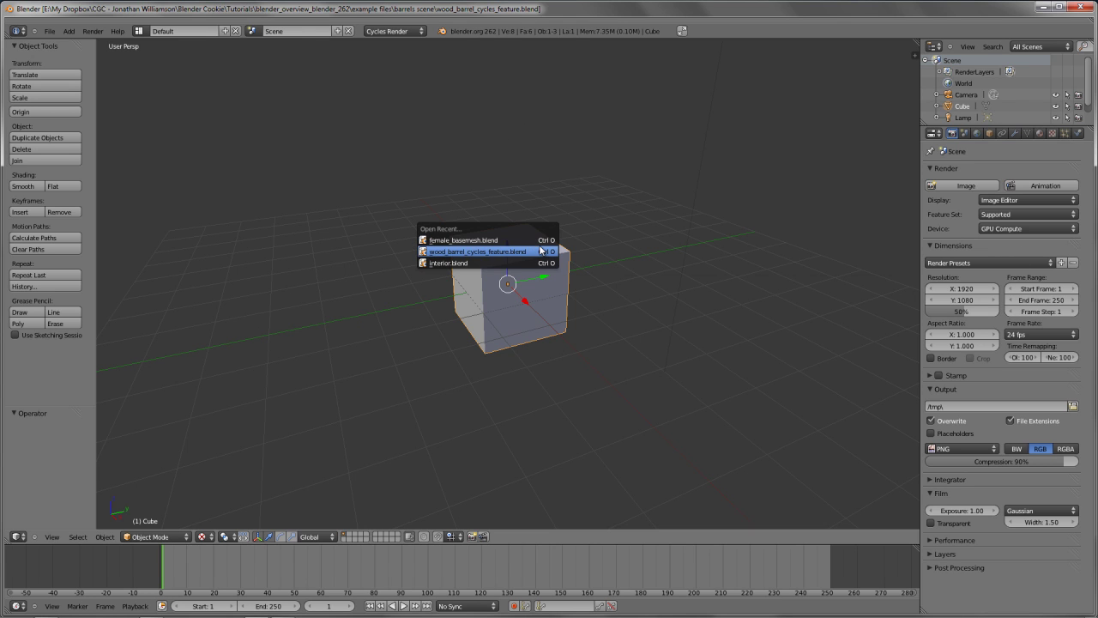
pyautogui.click(540, 250)
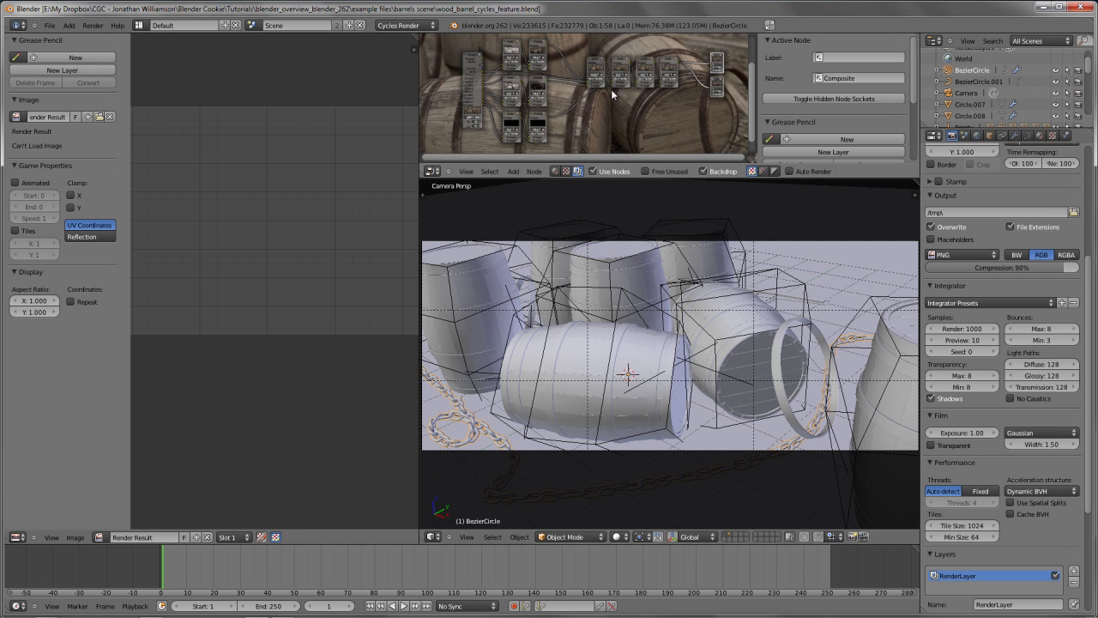
pyautogui.moveTo(420, 208); pyautogui.dragTo(317, 197)
pyautogui.moveTo(653, 180); pyautogui.dragTo(645, 312)
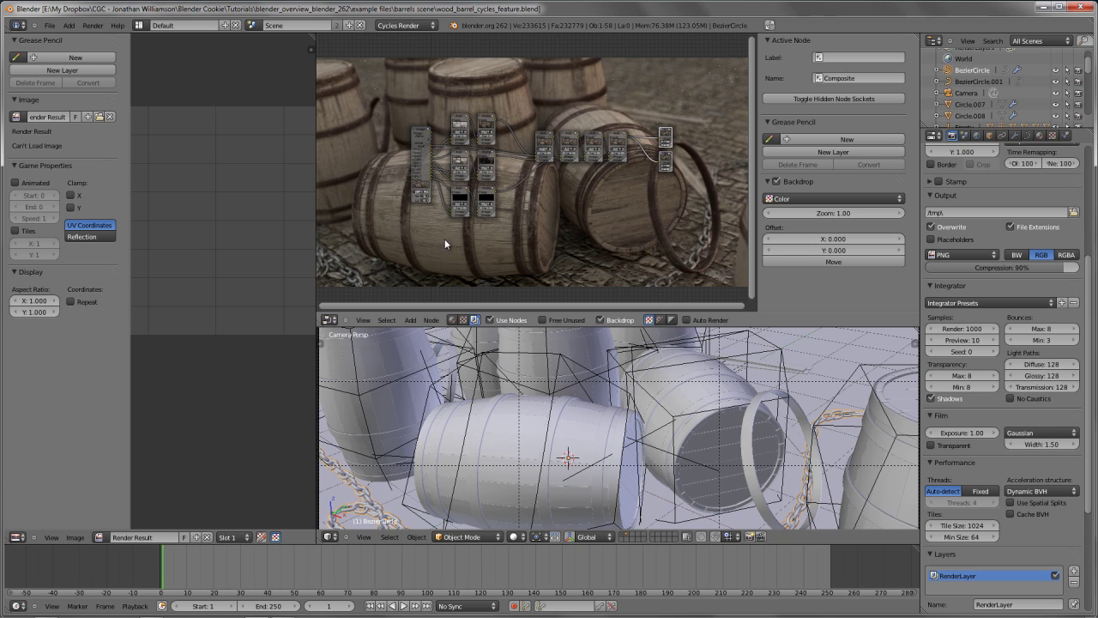
pyautogui.scroll(1, 515, 182)
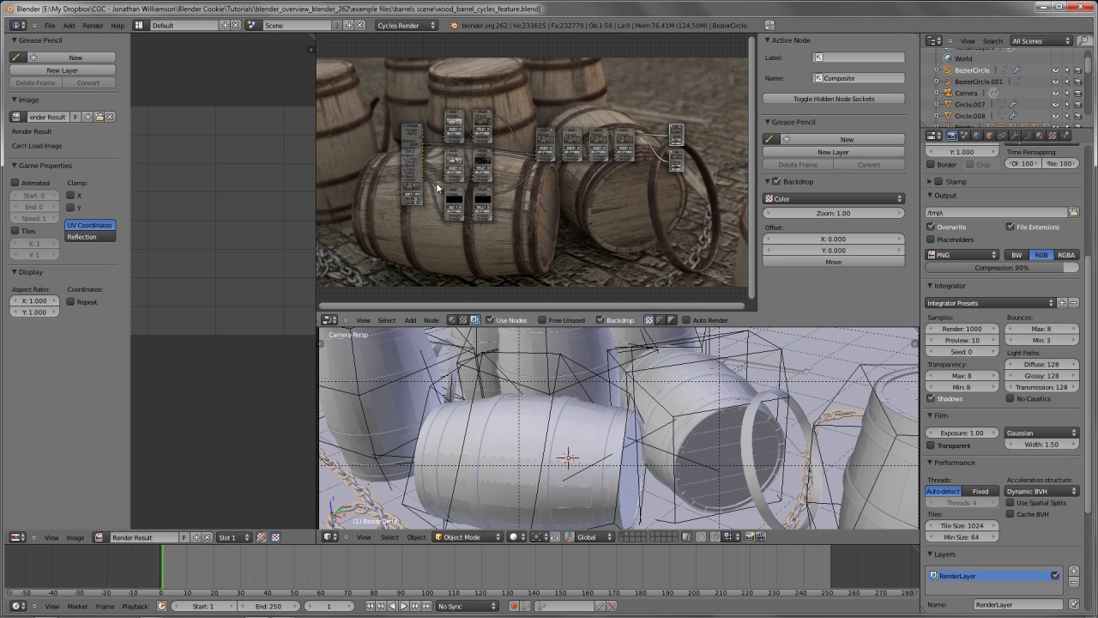
pyautogui.hotkey('ctrl', 'Up')
pyautogui.scroll(2, 392, 306)
pyautogui.scroll(1, 420, 272)
pyautogui.scroll(-1, 453, 266)
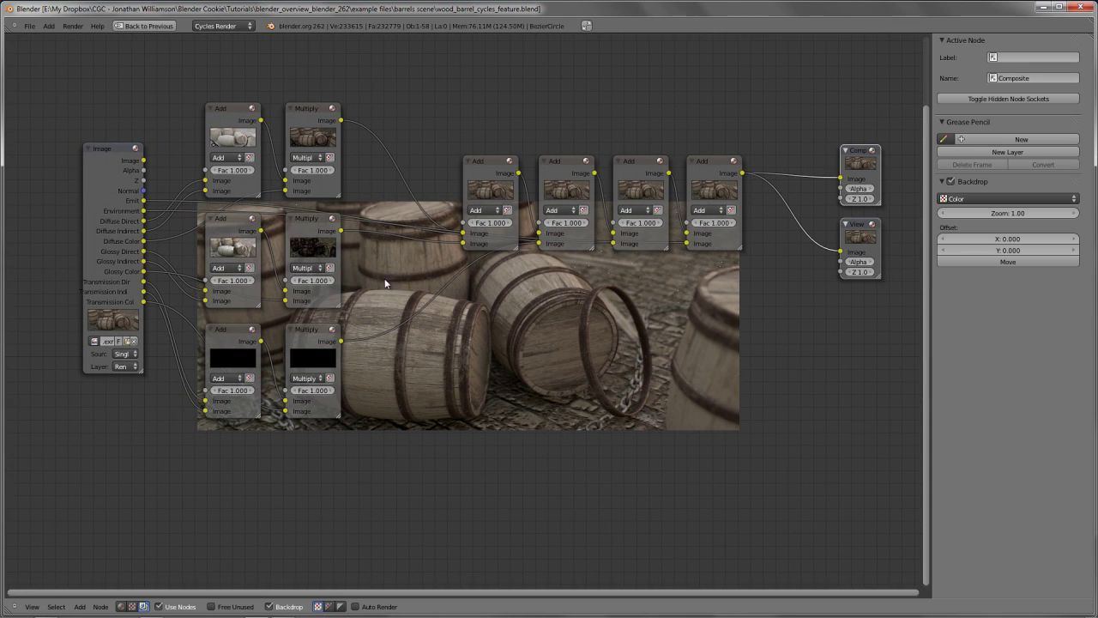
# Review the Render Layers passes, then re-maximize the node editor and move the Image node up
pyautogui.hotkey('ctrl', 'Up')
pyautogui.scroll(-5, 976, 375)
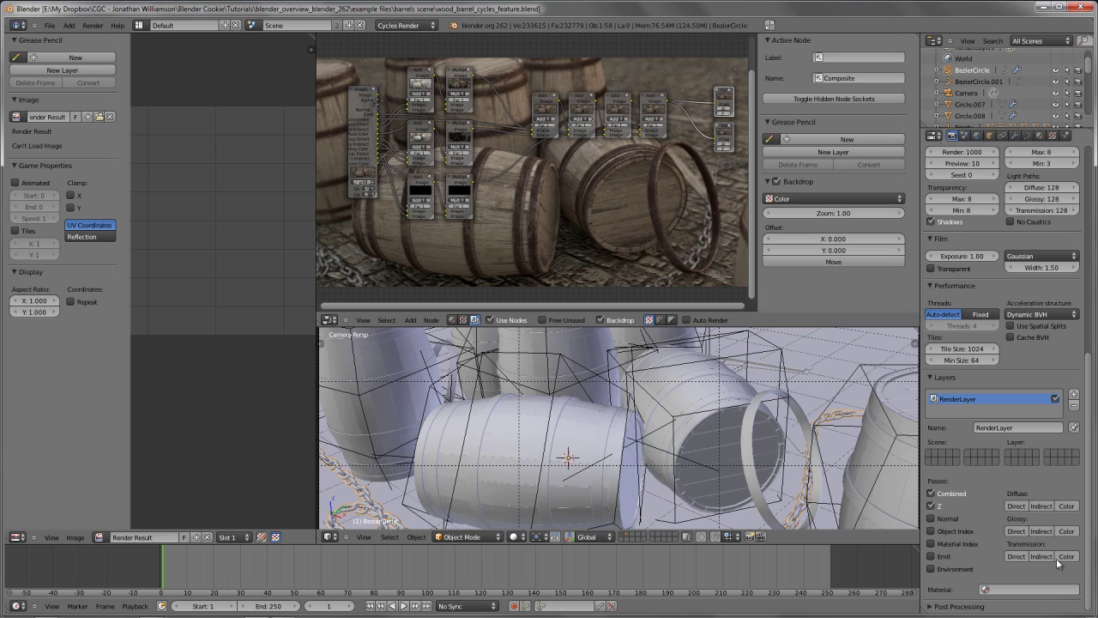
pyautogui.hotkey('ctrl', 'Up')
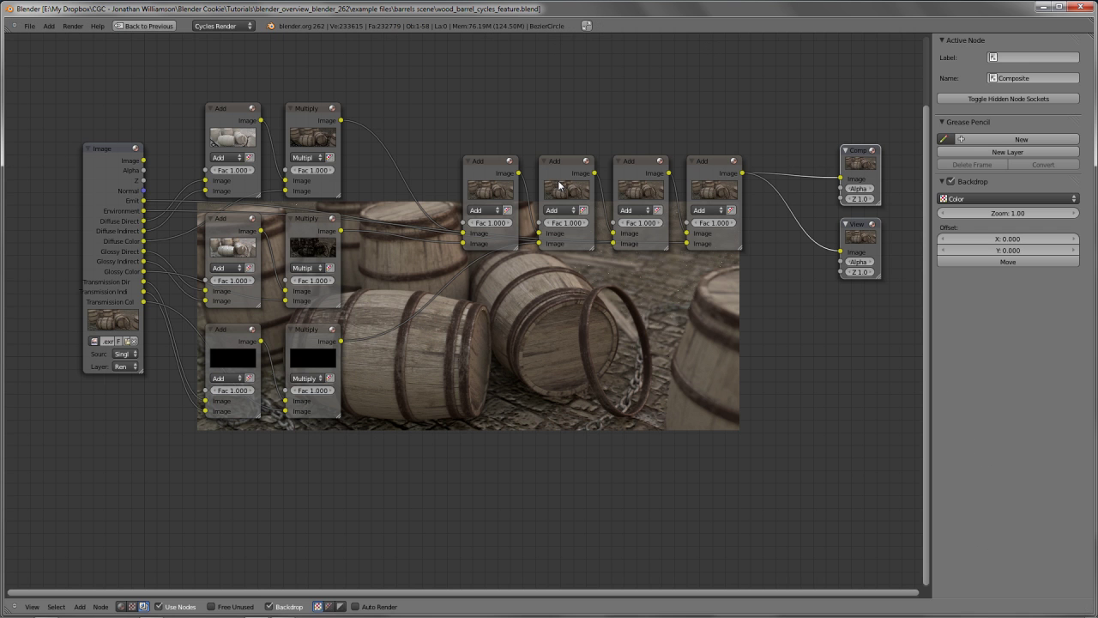
pyautogui.moveTo(366, 293); pyautogui.dragTo(385, 284, button='middle')
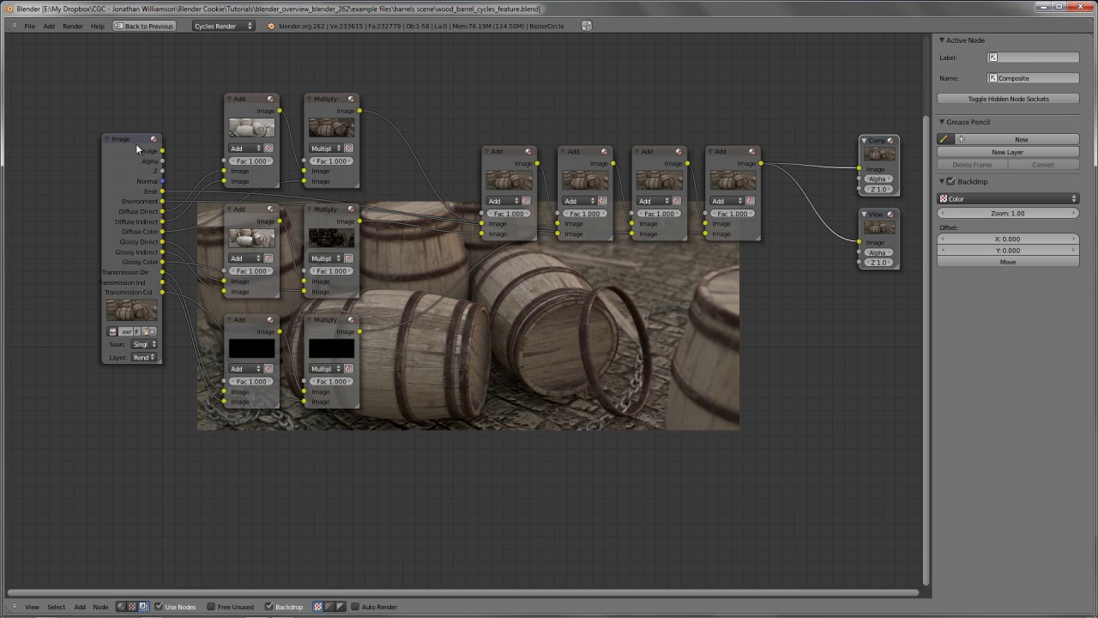
pyautogui.moveTo(424, 320); pyautogui.dragTo(376, 338, button='middle')
pyautogui.rightClick(67, 152)
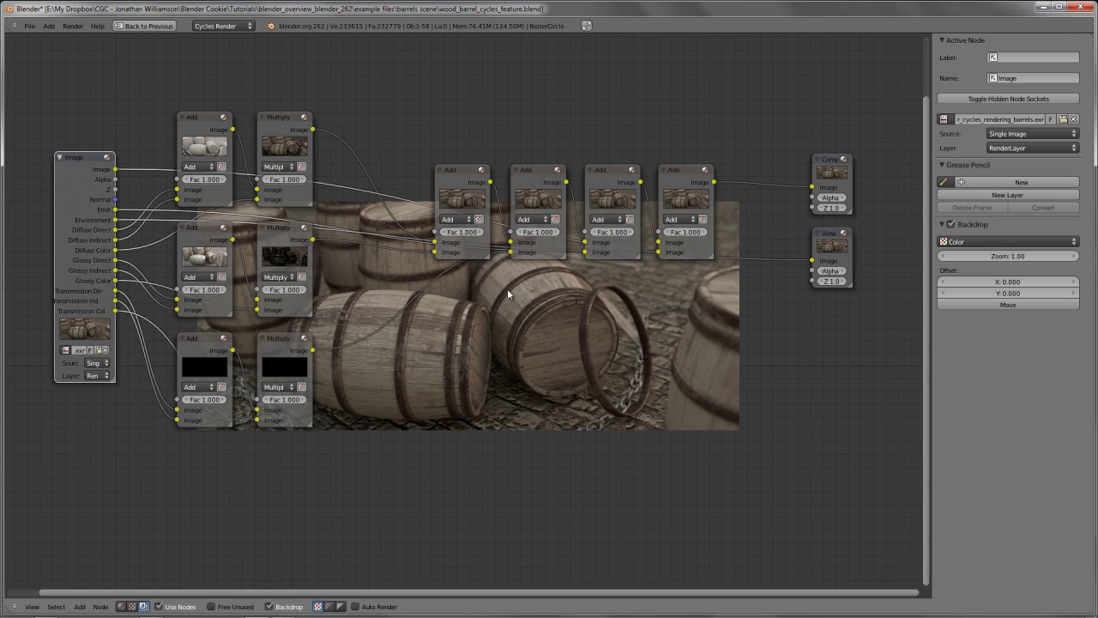
pyautogui.moveTo(520, 351); pyautogui.dragTo(619, 395, button='middle')
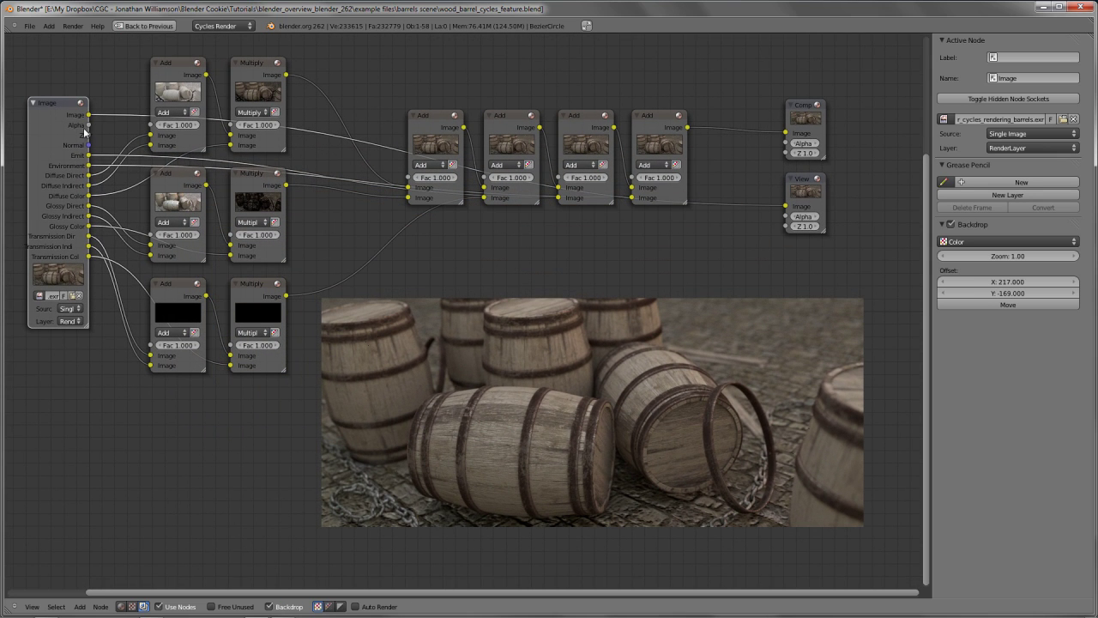
pyautogui.moveTo(42, 104); pyautogui.dragTo(47, 90)
pyautogui.keyDown('ctrl'); pyautogui.keyDown('shift'); pyautogui.click(48, 86); pyautogui.keyUp('shift'); pyautogui.keyUp('ctrl')
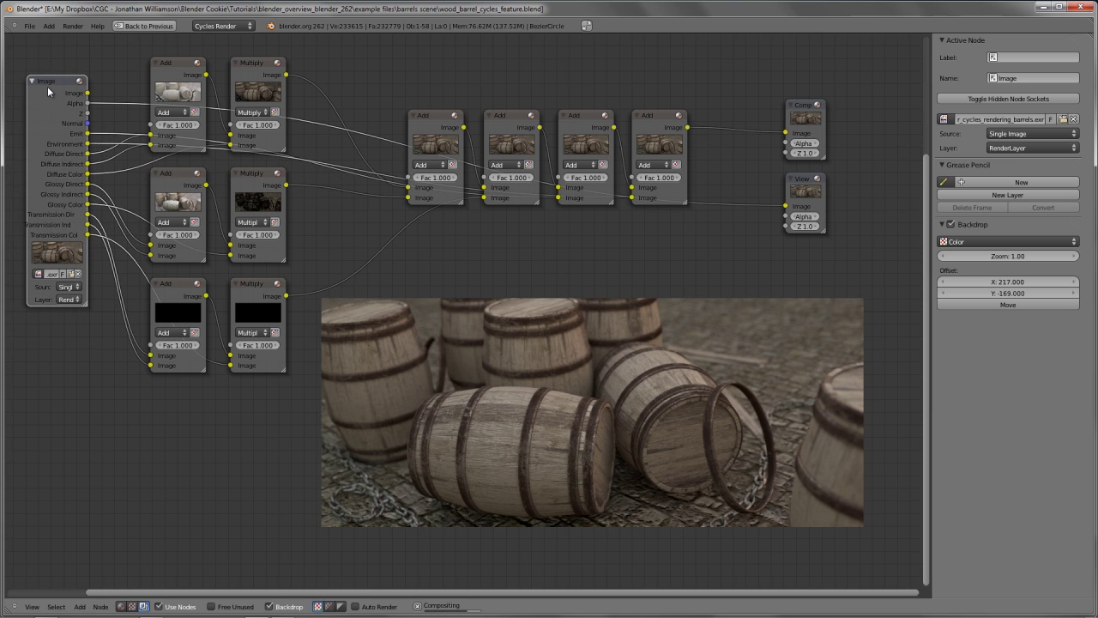
pyautogui.keyDown('ctrl'); pyautogui.keyDown('shift'); pyautogui.click(48, 85); pyautogui.keyUp('shift'); pyautogui.keyUp('ctrl')
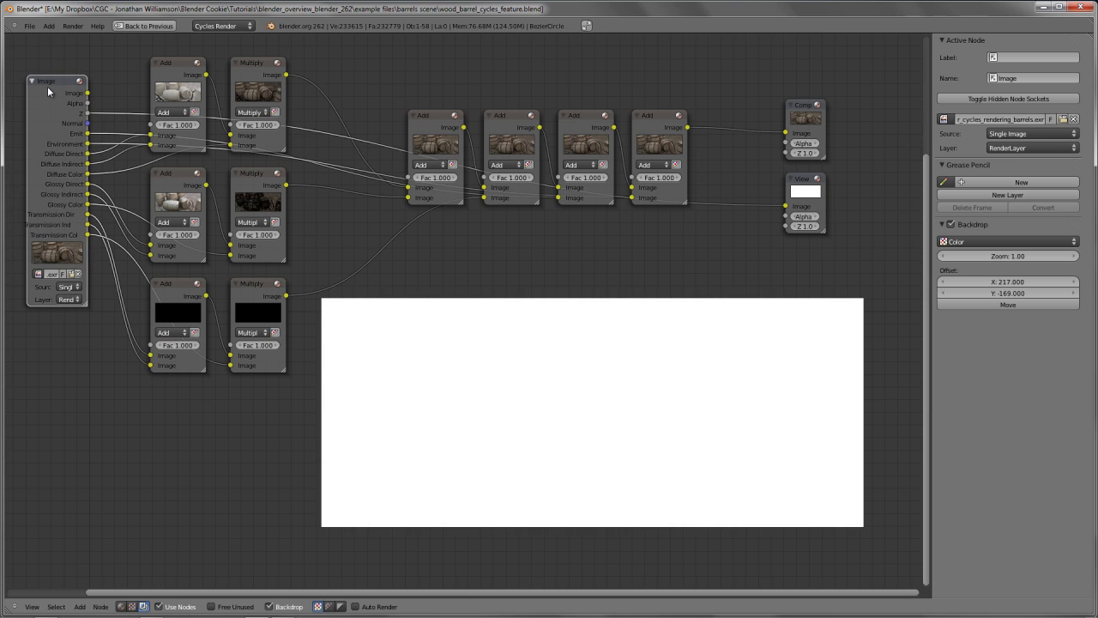
pyautogui.keyDown('ctrl'); pyautogui.keyDown('shift'); pyautogui.click(47, 86); pyautogui.keyUp('shift'); pyautogui.keyUp('ctrl')
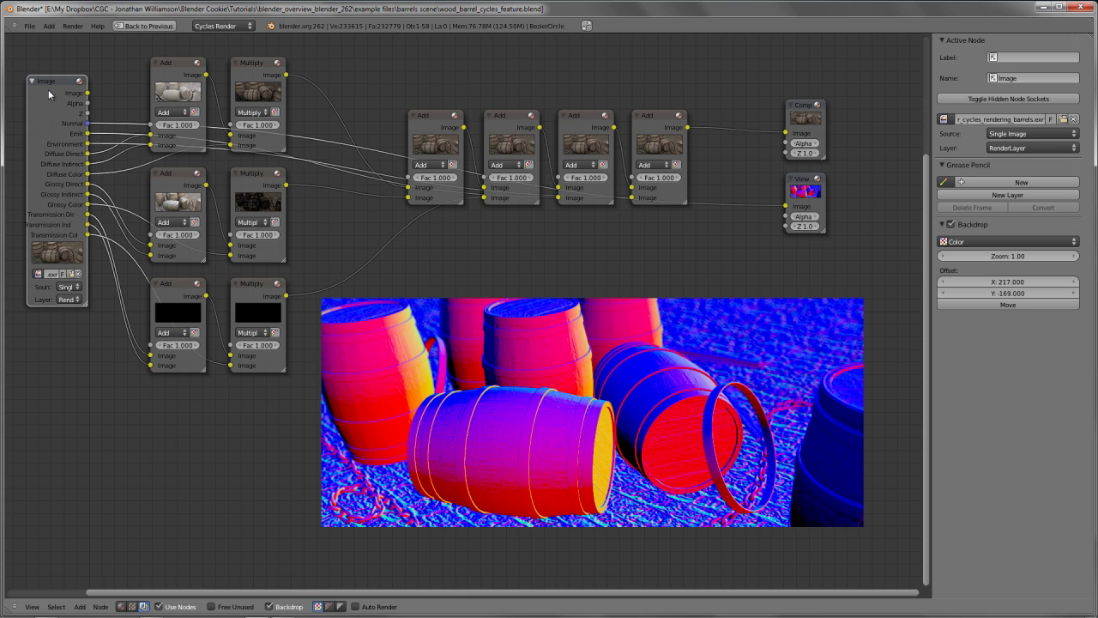
pyautogui.keyDown('ctrl'); pyautogui.keyDown('shift'); pyautogui.click(48, 89); pyautogui.keyUp('shift'); pyautogui.keyUp('ctrl')
pyautogui.keyDown('ctrl'); pyautogui.keyDown('shift'); pyautogui.click(48, 90); pyautogui.keyUp('shift'); pyautogui.keyUp('ctrl')
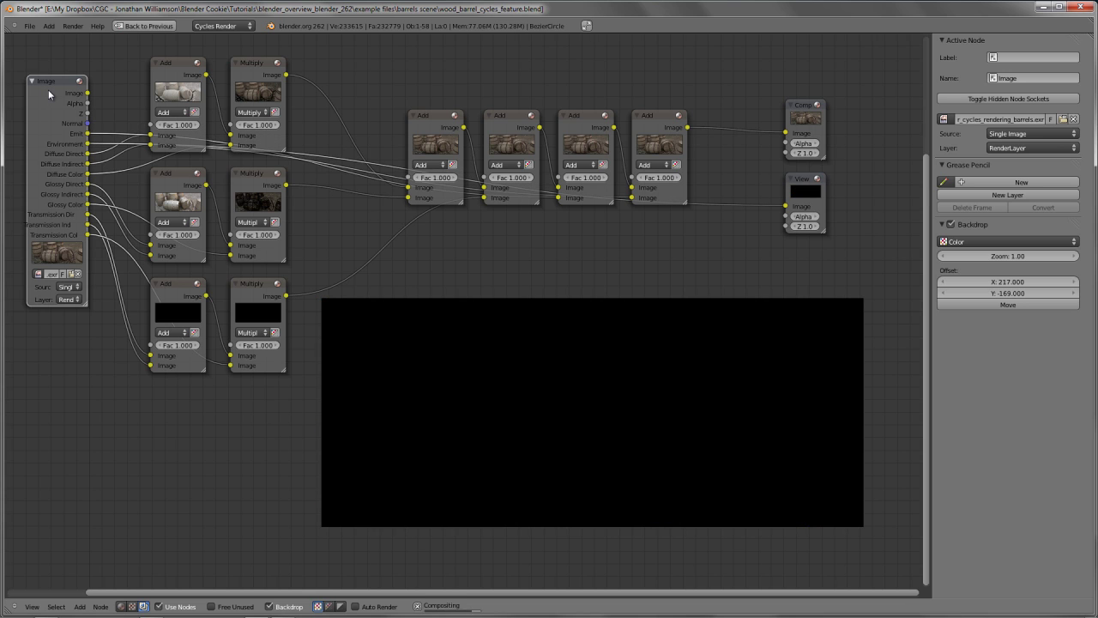
pyautogui.keyDown('ctrl'); pyautogui.keyDown('shift'); pyautogui.click(49, 89); pyautogui.keyUp('shift'); pyautogui.keyUp('ctrl')
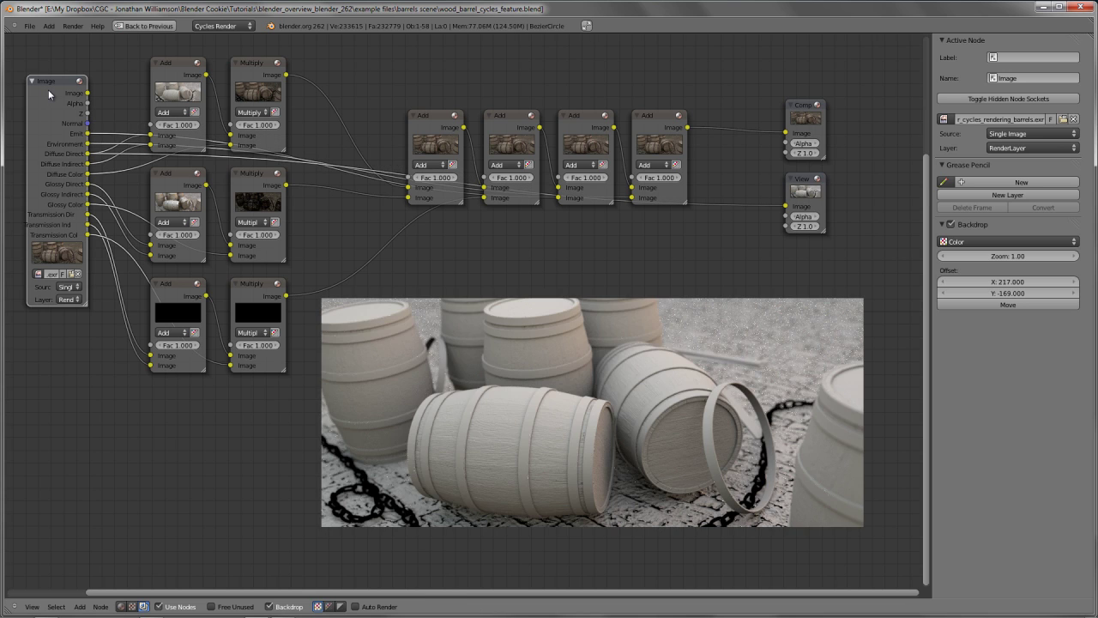
pyautogui.keyDown('ctrl'); pyautogui.keyDown('shift'); pyautogui.click(48, 89); pyautogui.keyUp('shift'); pyautogui.keyUp('ctrl')
pyautogui.keyDown('ctrl'); pyautogui.keyDown('shift'); pyautogui.click(48, 87); pyautogui.keyUp('shift'); pyautogui.keyUp('ctrl')
pyautogui.keyDown('ctrl'); pyautogui.keyDown('shift'); pyautogui.click(48, 86); pyautogui.keyUp('shift'); pyautogui.keyUp('ctrl')
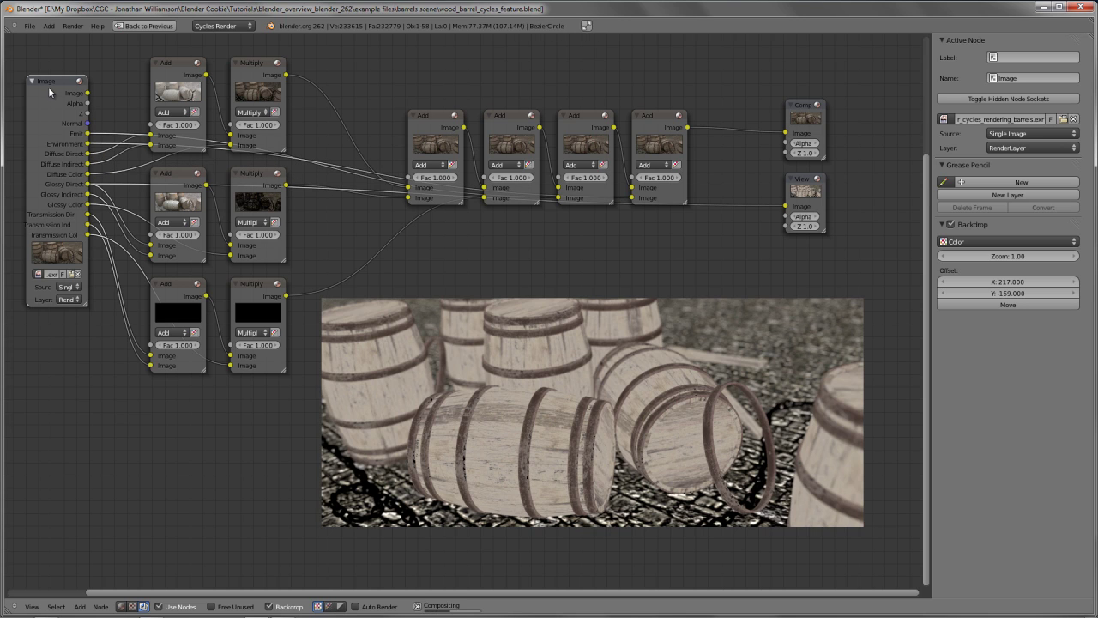
pyautogui.keyDown('ctrl'); pyautogui.keyDown('shift'); pyautogui.click(48, 87); pyautogui.keyUp('shift'); pyautogui.keyUp('ctrl')
pyautogui.keyDown('ctrl'); pyautogui.keyDown('shift'); pyautogui.click(48, 86); pyautogui.keyUp('shift'); pyautogui.keyUp('ctrl')
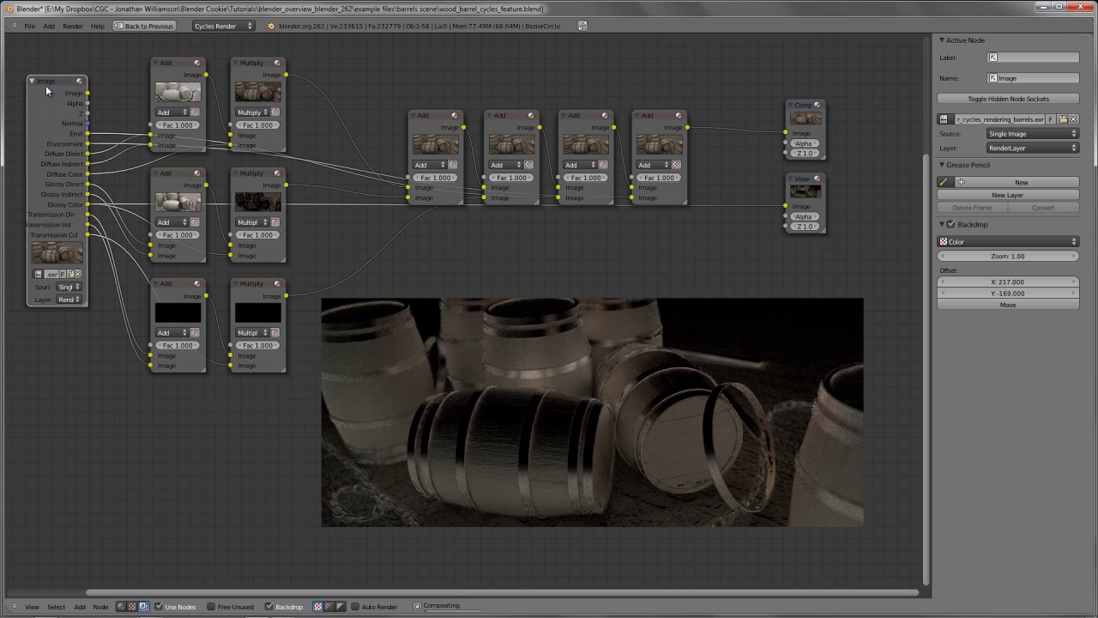
pyautogui.keyDown('ctrl'); pyautogui.keyDown('shift'); pyautogui.click(47, 87); pyautogui.keyUp('shift'); pyautogui.keyUp('ctrl')
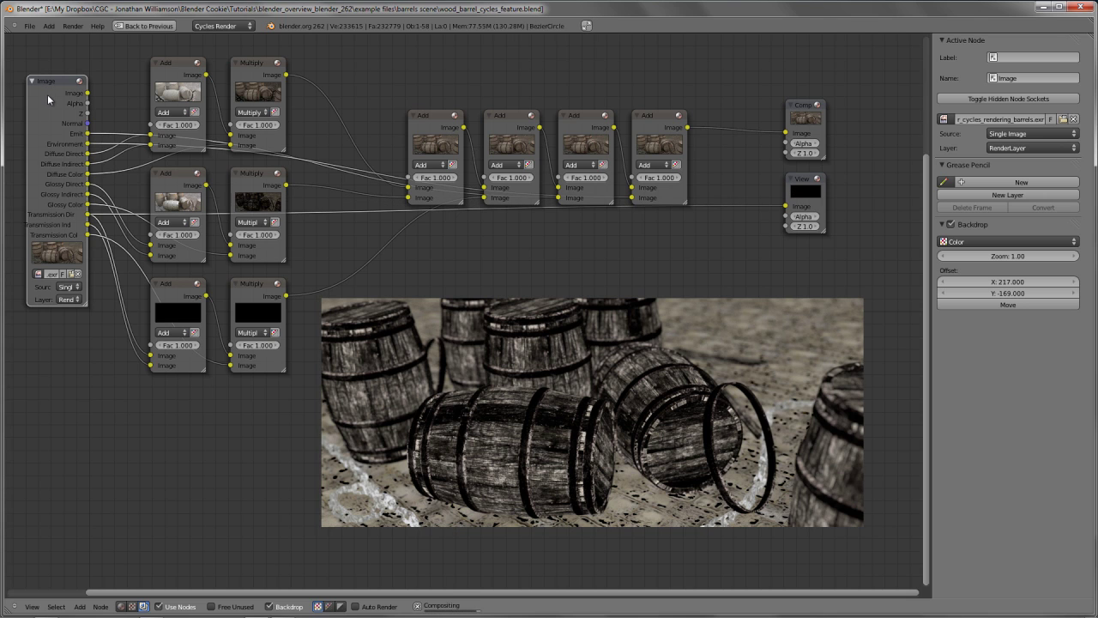
pyautogui.keyDown('ctrl'); pyautogui.keyDown('shift'); pyautogui.click(48, 95); pyautogui.keyUp('shift'); pyautogui.keyUp('ctrl')
pyautogui.keyDown('ctrl'); pyautogui.keyDown('shift'); pyautogui.click(56, 105); pyautogui.keyUp('shift'); pyautogui.keyUp('ctrl')
pyautogui.keyDown('ctrl'); pyautogui.keyDown('shift'); pyautogui.click(56, 101); pyautogui.keyUp('shift'); pyautogui.keyUp('ctrl')
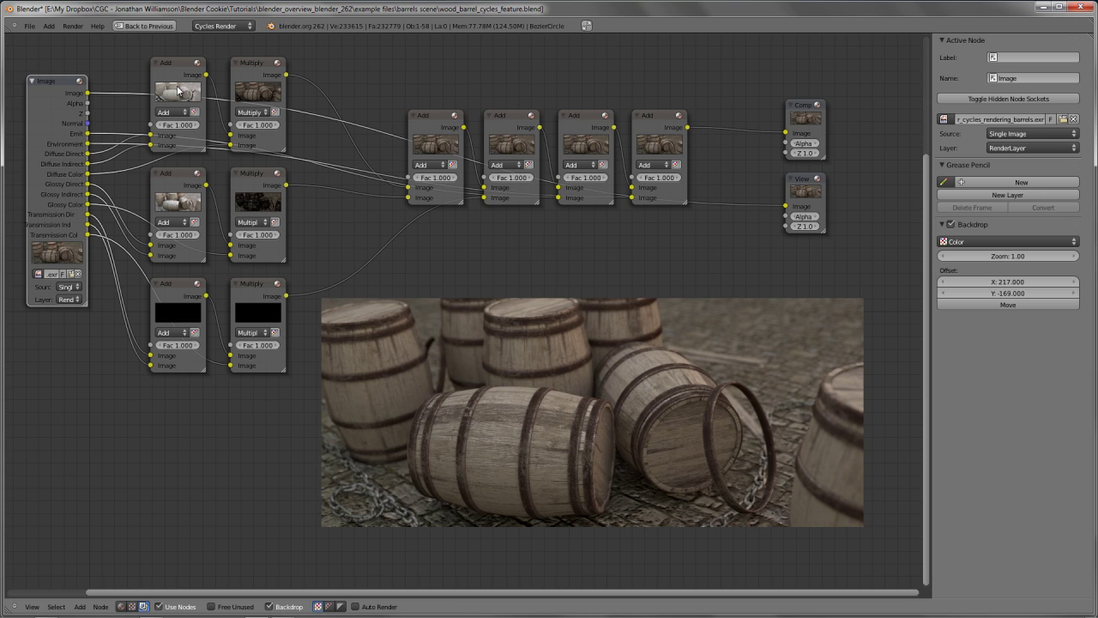
pyautogui.hotkey('alt', 'Tab')
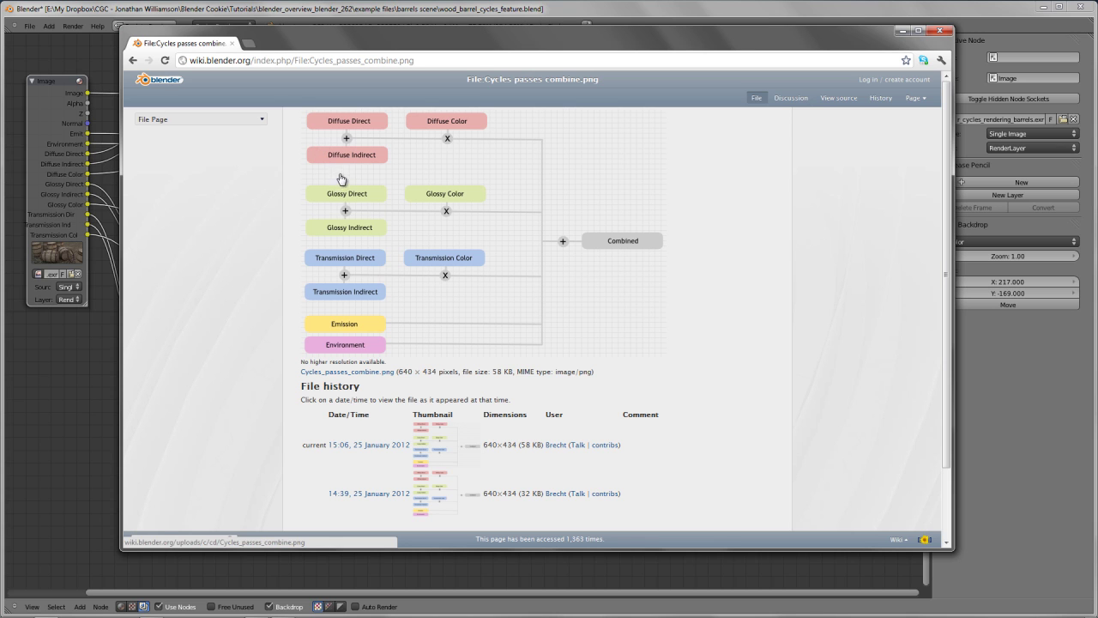
pyautogui.hotkey('alt', 'Tab')
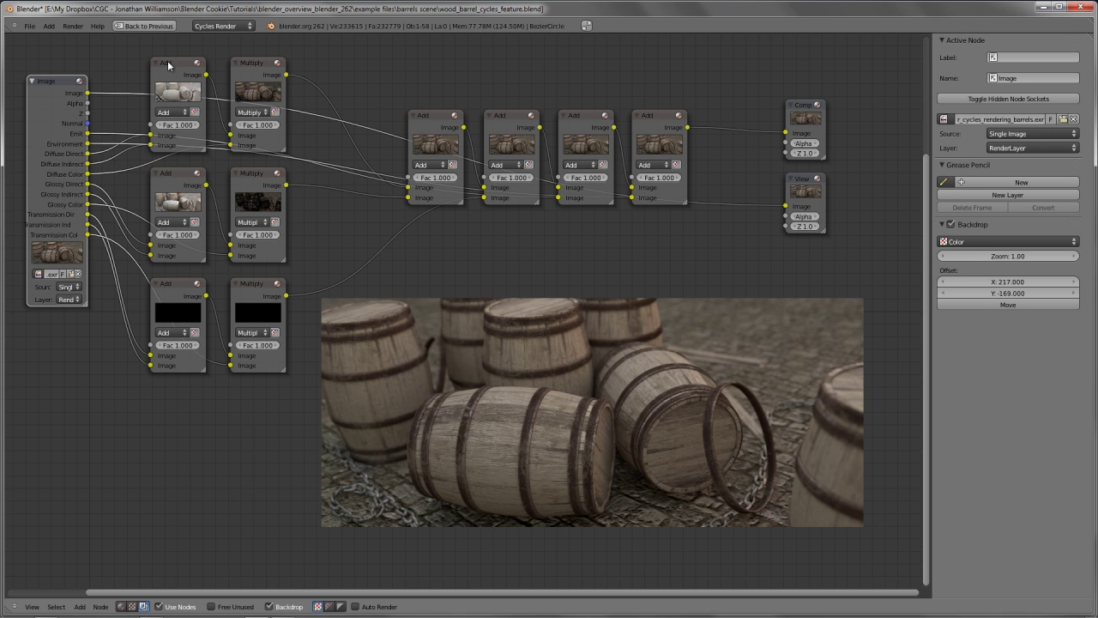
# Nudge the top Add and Multiply nodes, then link the Multiply node's output to the Viewer
pyautogui.click(171, 70)
pyautogui.moveTo(171, 70)
pyautogui.mouseDown()
pyautogui.moveTo(197, 78)
pyautogui.moveTo(185, 73)
pyautogui.mouseUp()
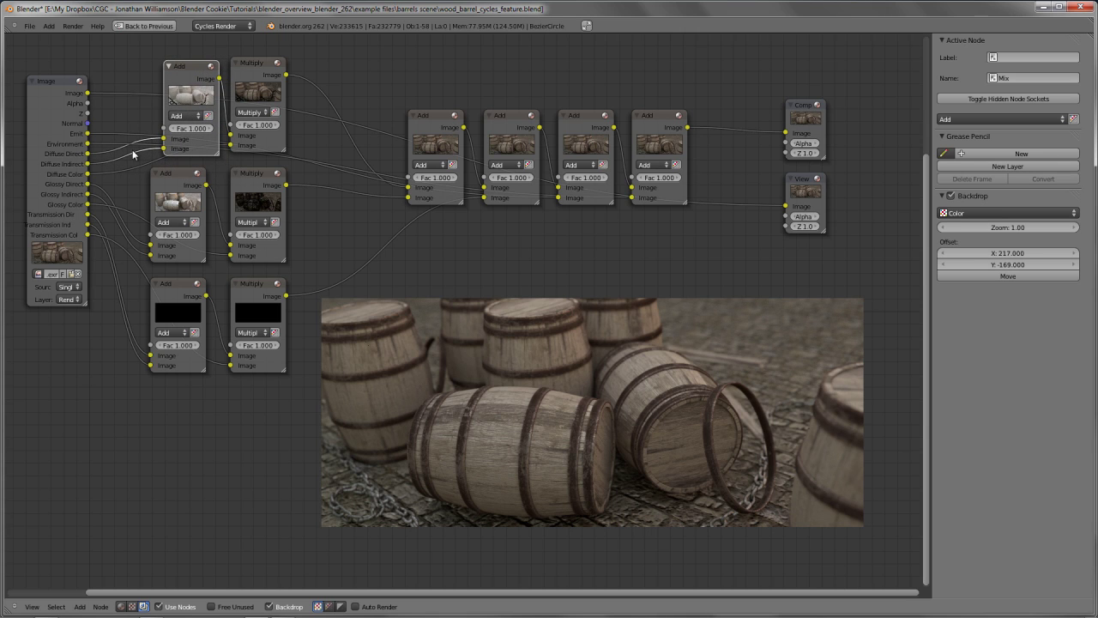
pyautogui.moveTo(194, 66); pyautogui.dragTo(179, 63)
pyautogui.moveTo(253, 64)
pyautogui.mouseDown()
pyautogui.moveTo(267, 107)
pyautogui.moveTo(260, 70)
pyautogui.mouseUp()
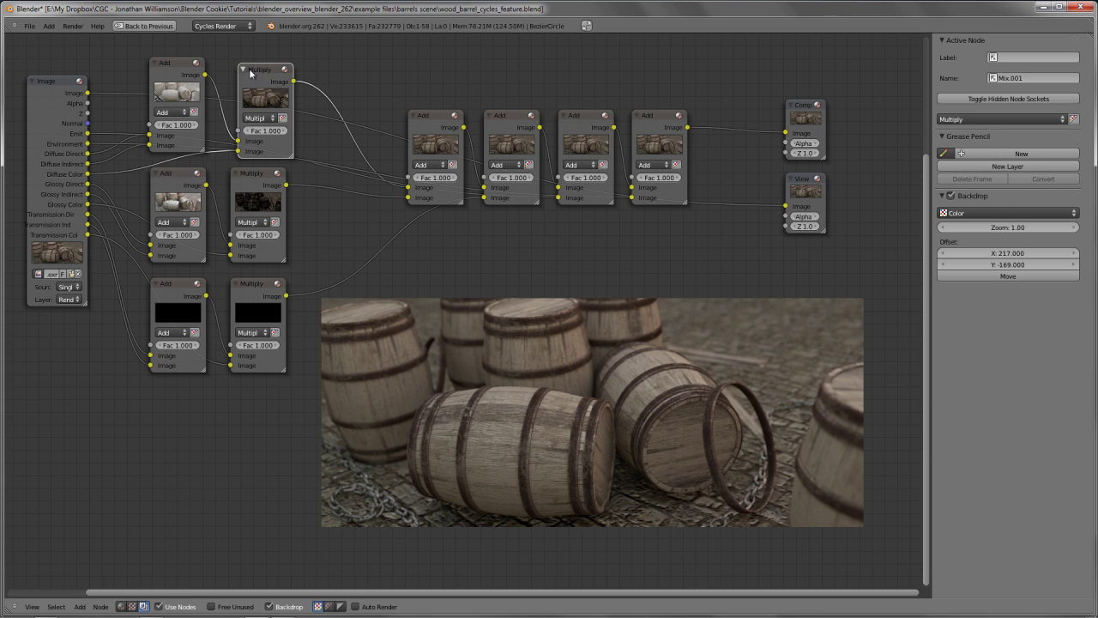
pyautogui.keyDown('ctrl'); pyautogui.keyDown('shift'); pyautogui.click(262, 75); pyautogui.keyUp('shift'); pyautogui.keyUp('ctrl')
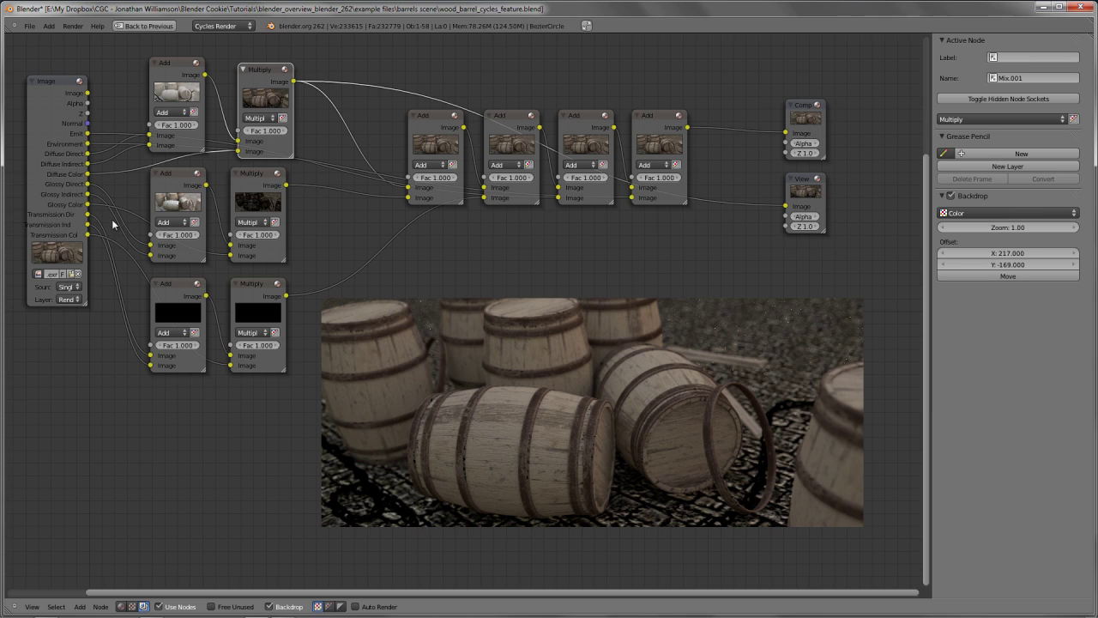
# Preview each of the four Add nodes and the original Image node in the backdrop viewer
pyautogui.keyDown('ctrl'); pyautogui.keyDown('shift'); pyautogui.click(429, 124); pyautogui.keyUp('shift'); pyautogui.keyUp('ctrl')
pyautogui.keyDown('ctrl'); pyautogui.keyDown('shift'); pyautogui.click(519, 131); pyautogui.keyUp('shift'); pyautogui.keyUp('ctrl')
pyautogui.keyDown('ctrl'); pyautogui.keyDown('shift'); pyautogui.click(598, 137); pyautogui.keyUp('shift'); pyautogui.keyUp('ctrl')
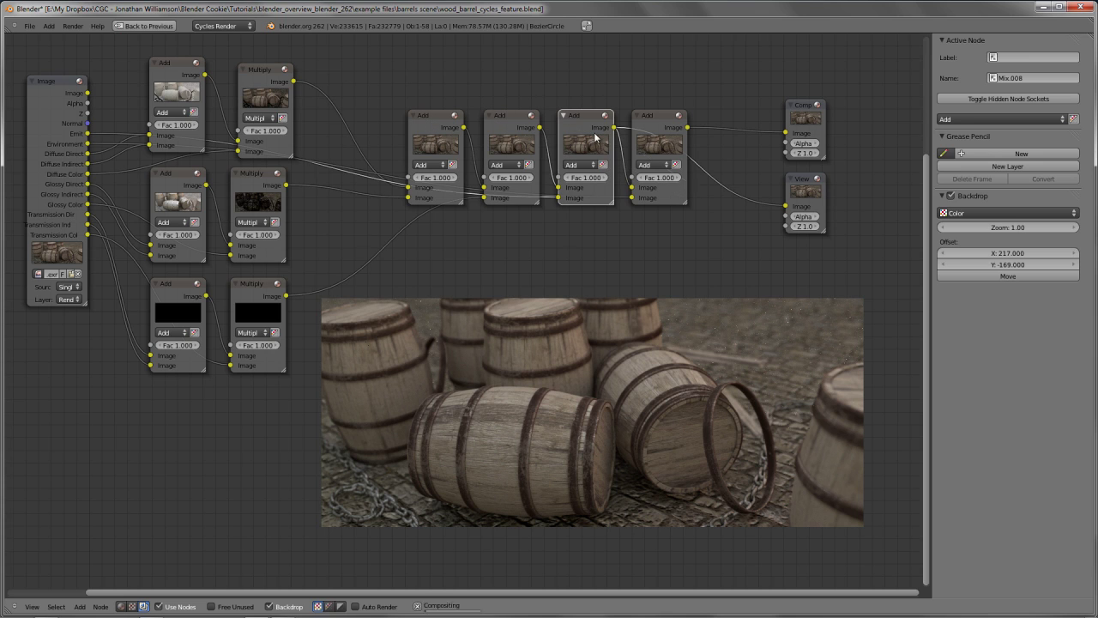
pyautogui.keyDown('ctrl'); pyautogui.keyDown('shift'); pyautogui.click(656, 137); pyautogui.keyUp('shift'); pyautogui.keyUp('ctrl')
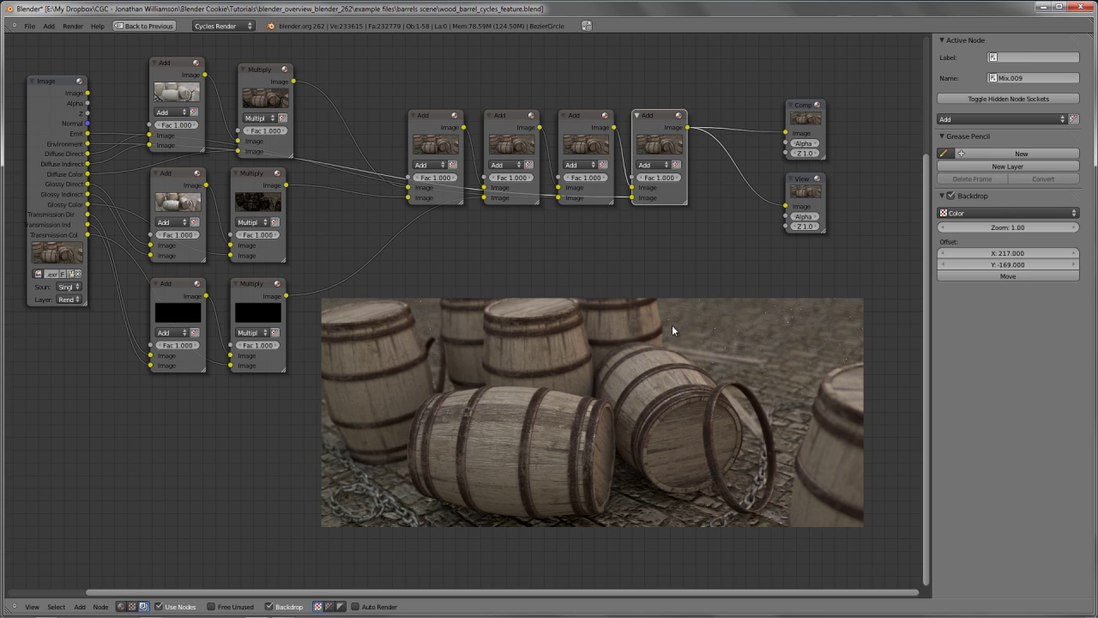
pyautogui.keyDown('ctrl'); pyautogui.keyDown('shift'); pyautogui.click(44, 100); pyautogui.keyUp('shift'); pyautogui.keyUp('ctrl')
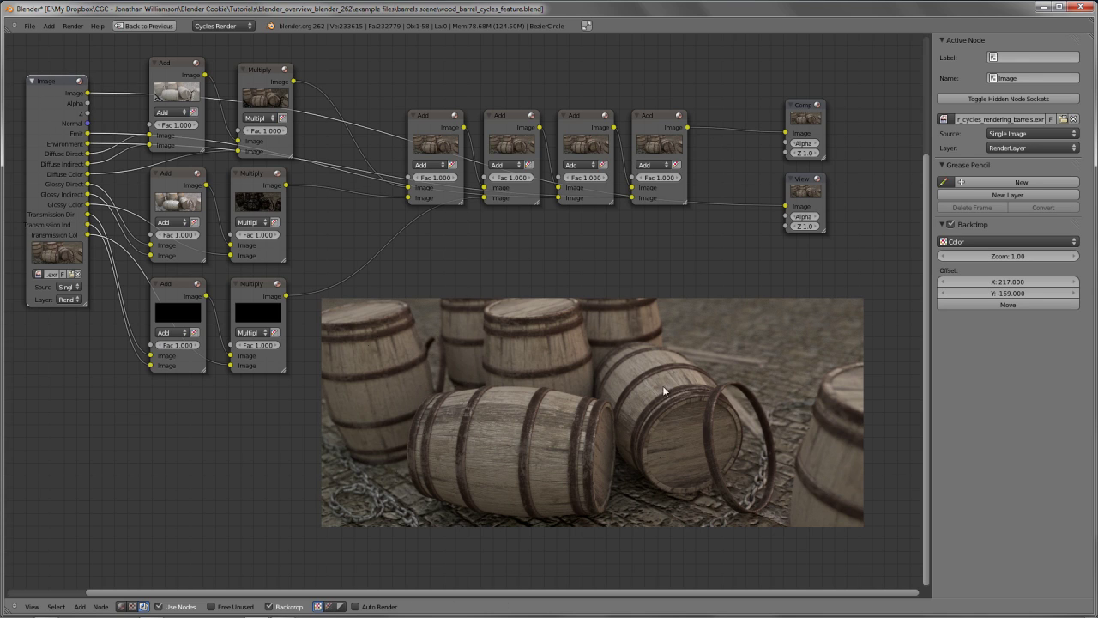
pyautogui.keyDown('ctrl'); pyautogui.keyDown('shift'); pyautogui.click(653, 114); pyautogui.keyUp('shift'); pyautogui.keyUp('ctrl')
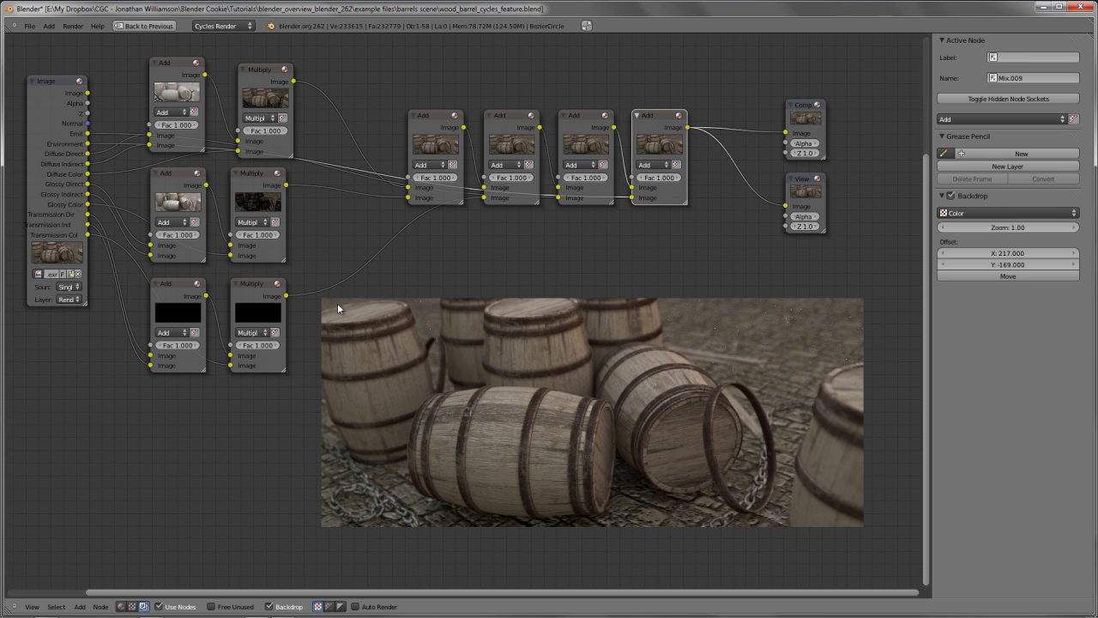
pyautogui.keyDown('ctrl'); pyautogui.keyDown('shift'); pyautogui.click(52, 83); pyautogui.keyUp('shift'); pyautogui.keyUp('ctrl')
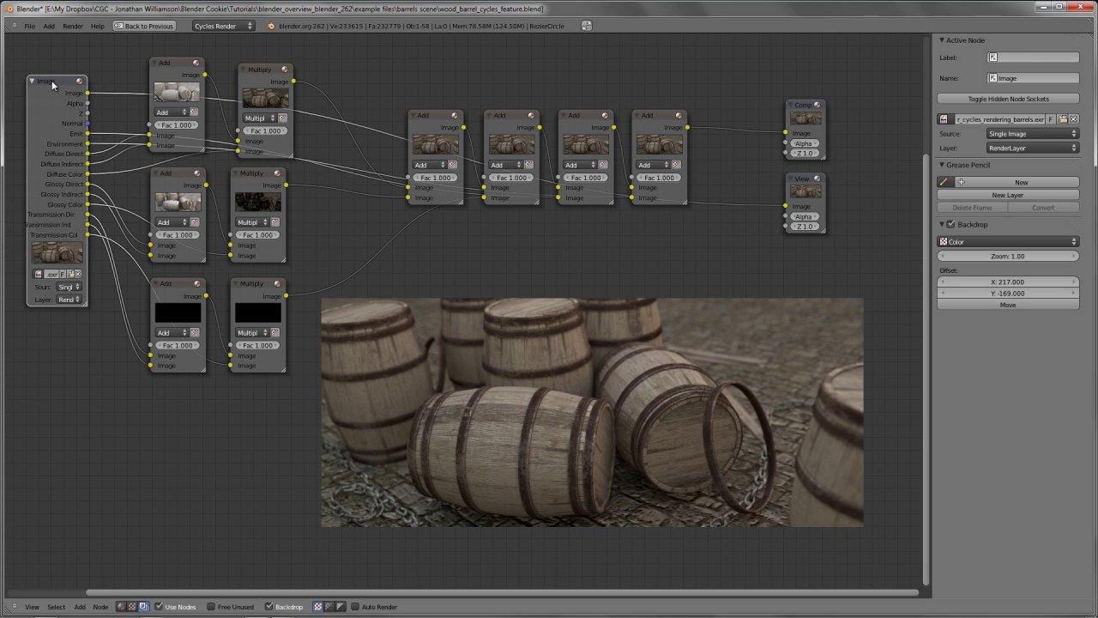
# Restore Blender's multi-area layout and go back to Chrome's 2.62 Cycles release notes
pyautogui.hotkey('ctrl', 'Up')
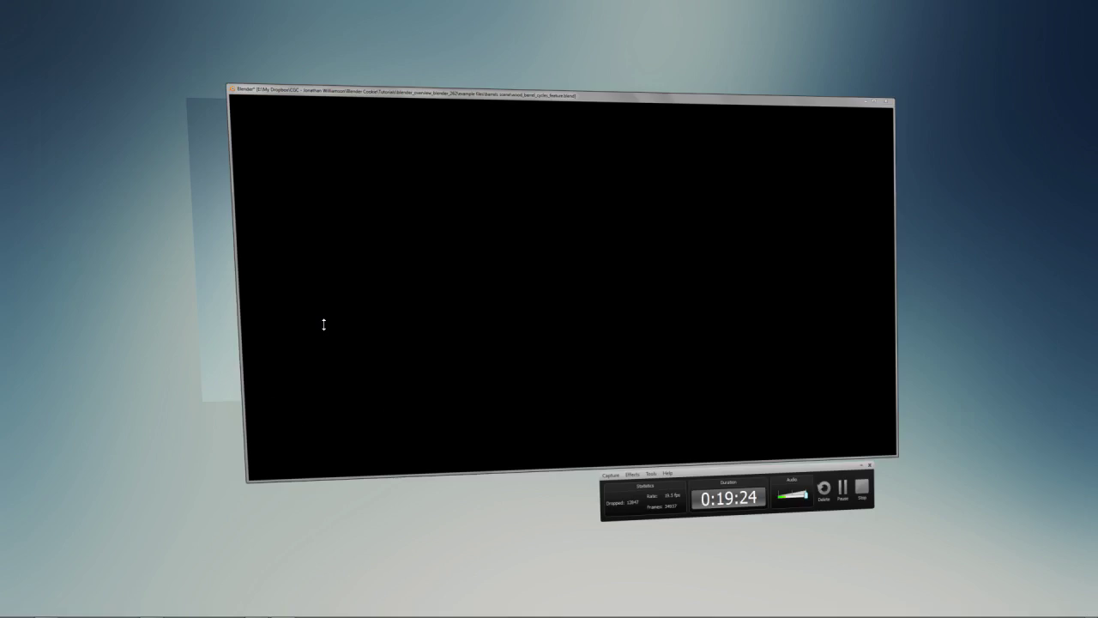
pyautogui.hotkey('alt', 'Tab')
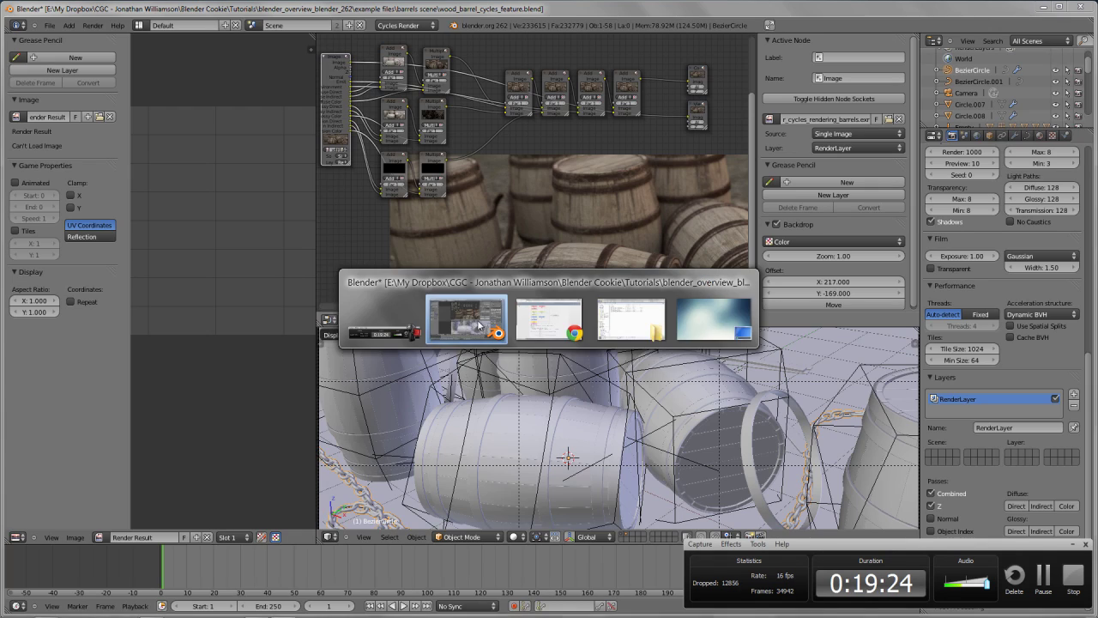
pyautogui.hotkey('alt', 'Tab')
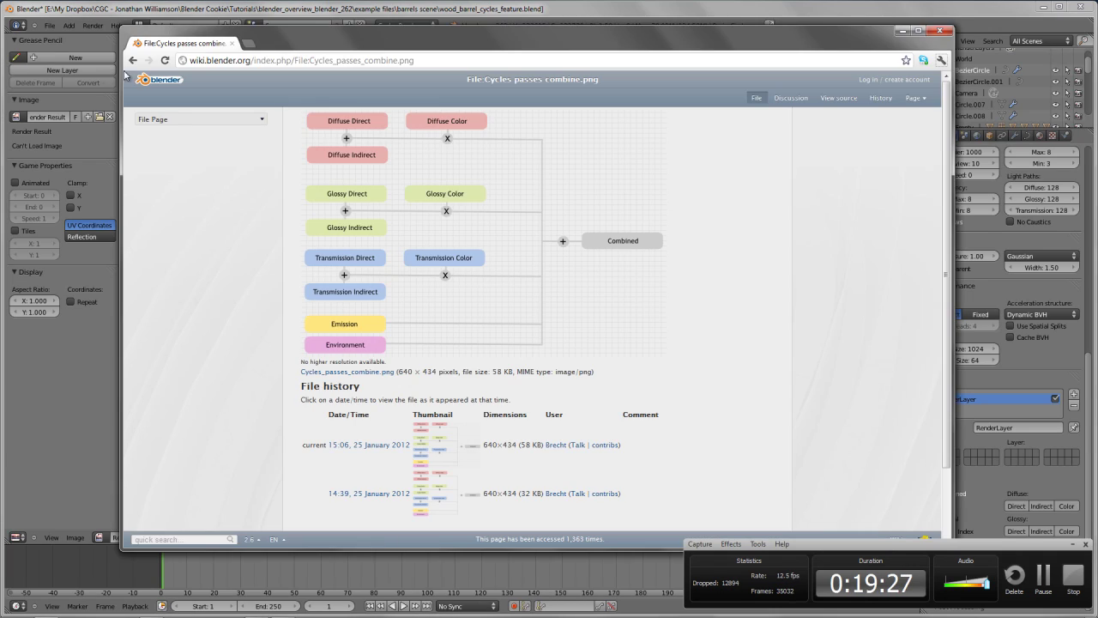
pyautogui.hotkey('alt', 'Tab')
pyautogui.hotkey('alt', 'Tab')
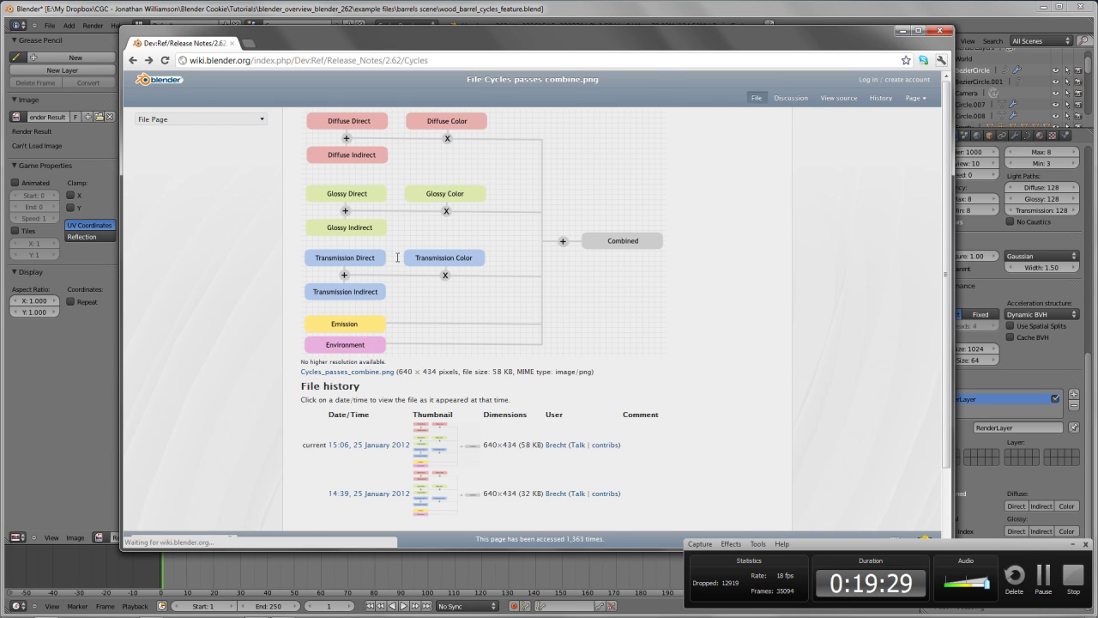
pyautogui.click(133, 60)
# Scroll the notes to Environment Map Sampling, then return to Blender
pyautogui.moveTo(323, 340); pyautogui.dragTo(407, 342)
pyautogui.click(404, 343)
pyautogui.scroll(-3, 404, 344)
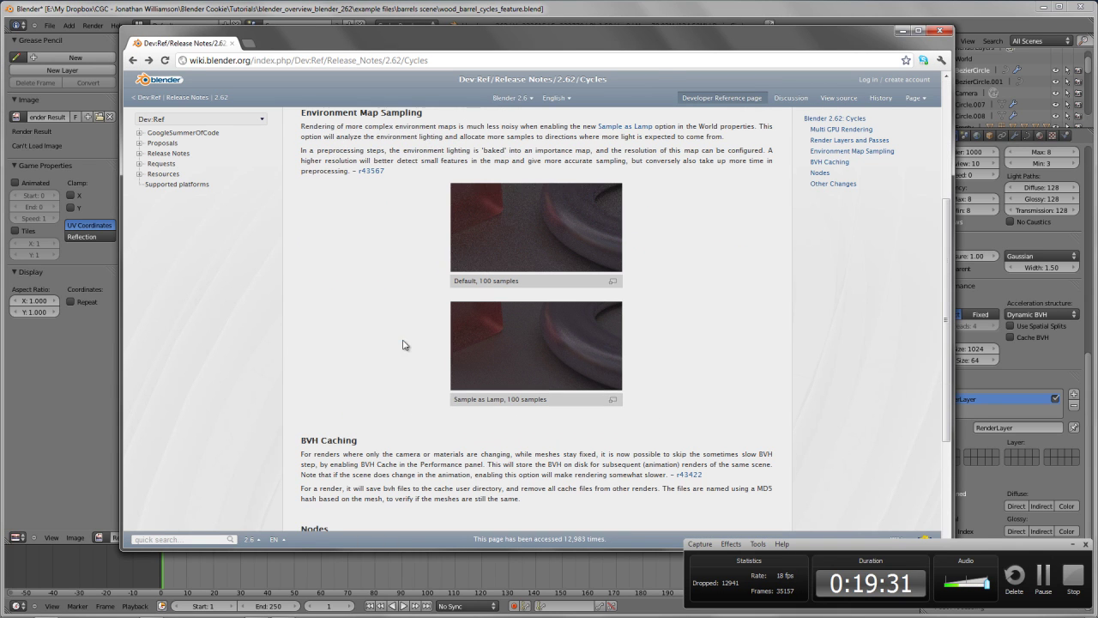
pyautogui.scroll(1, 417, 276)
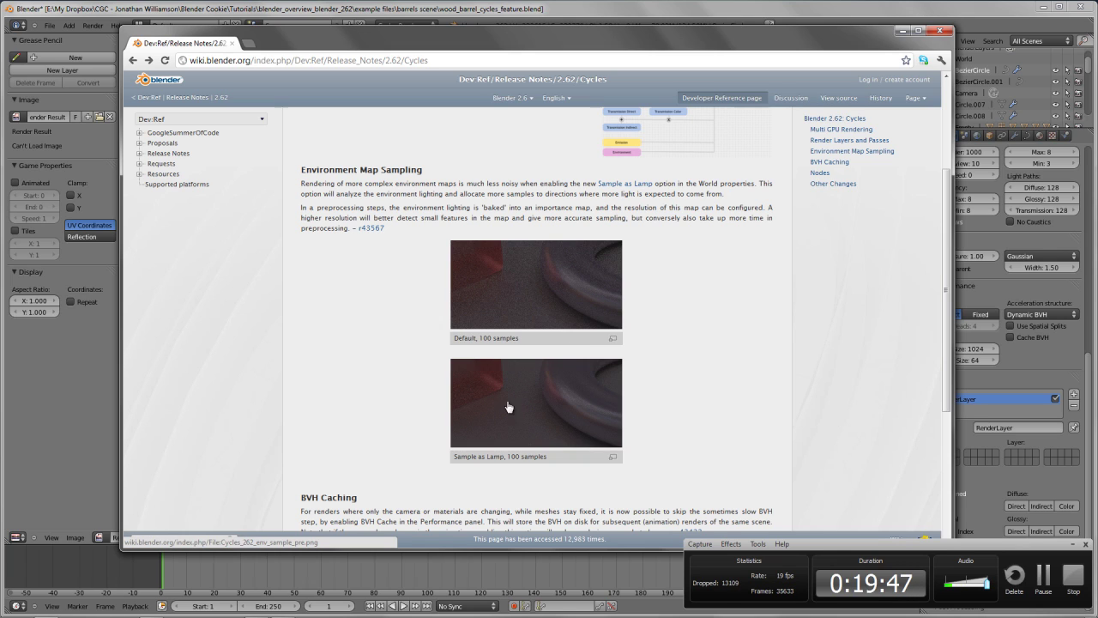
pyautogui.click(584, 4)
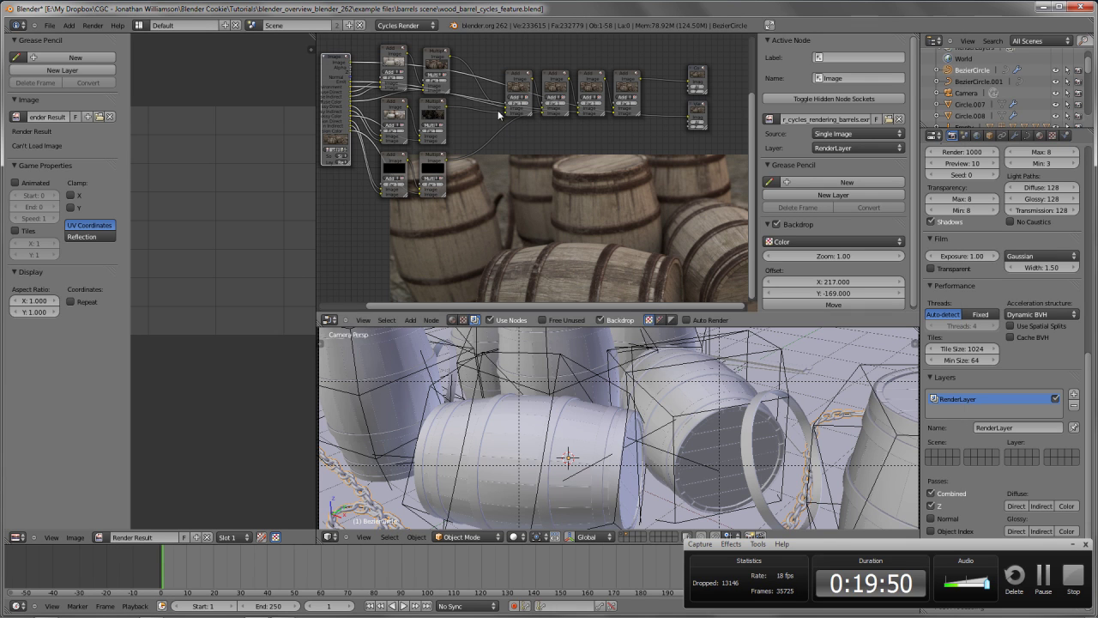
# Drive the World colour with an Environment Texture and tick Sample as Lamp at Map Resolution 256
pyautogui.click(979, 136)
pyautogui.click(1076, 229)
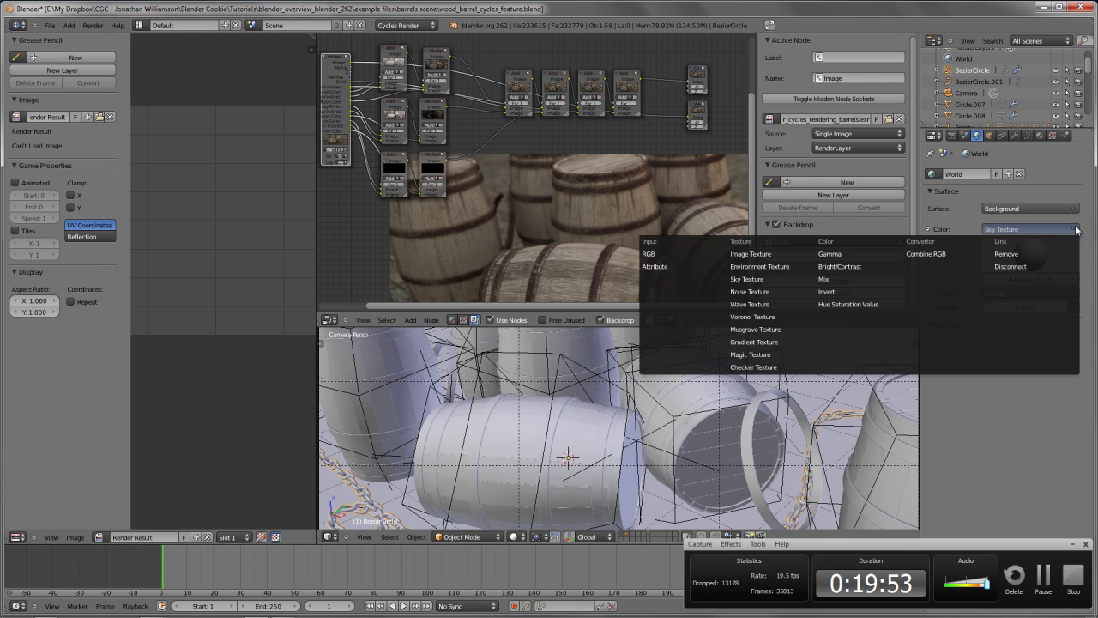
pyautogui.click(760, 267)
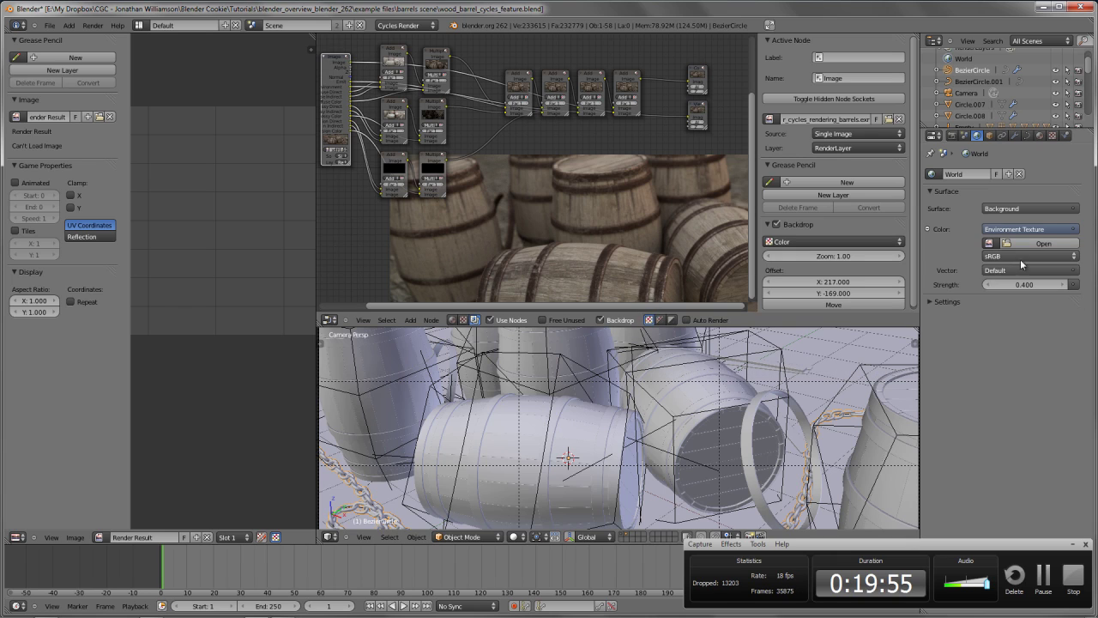
pyautogui.click(939, 301)
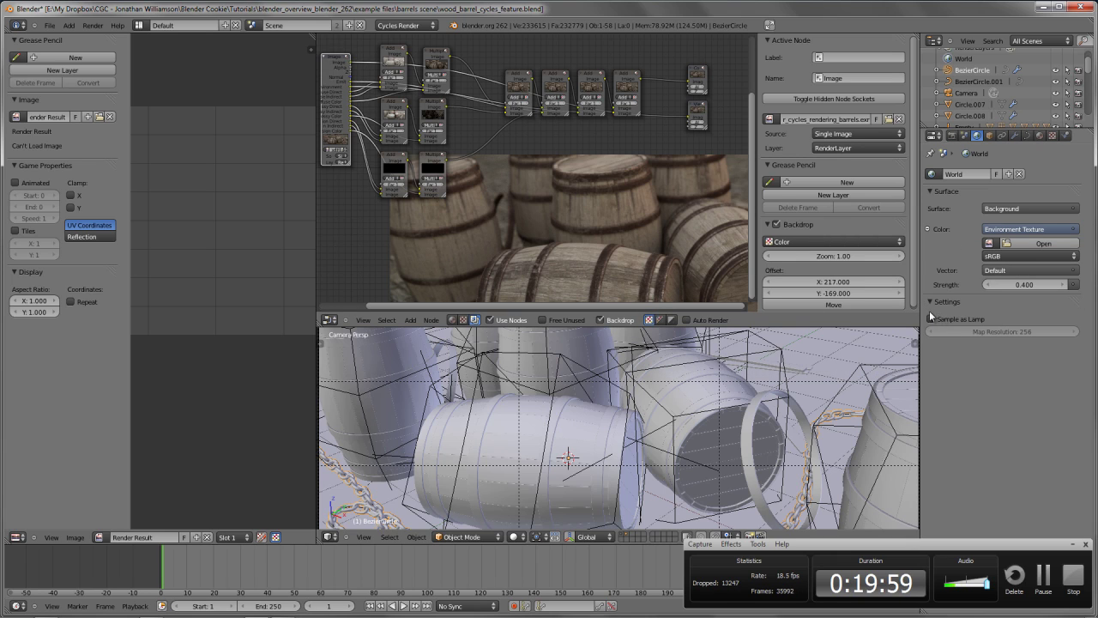
pyautogui.click(1084, 580)
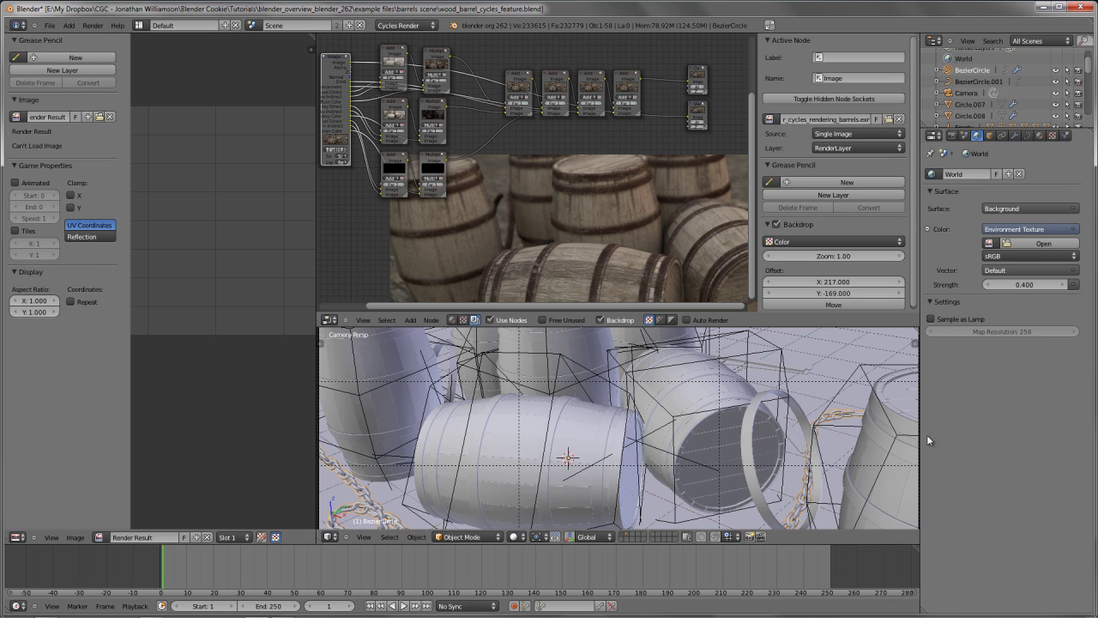
pyautogui.click(944, 319)
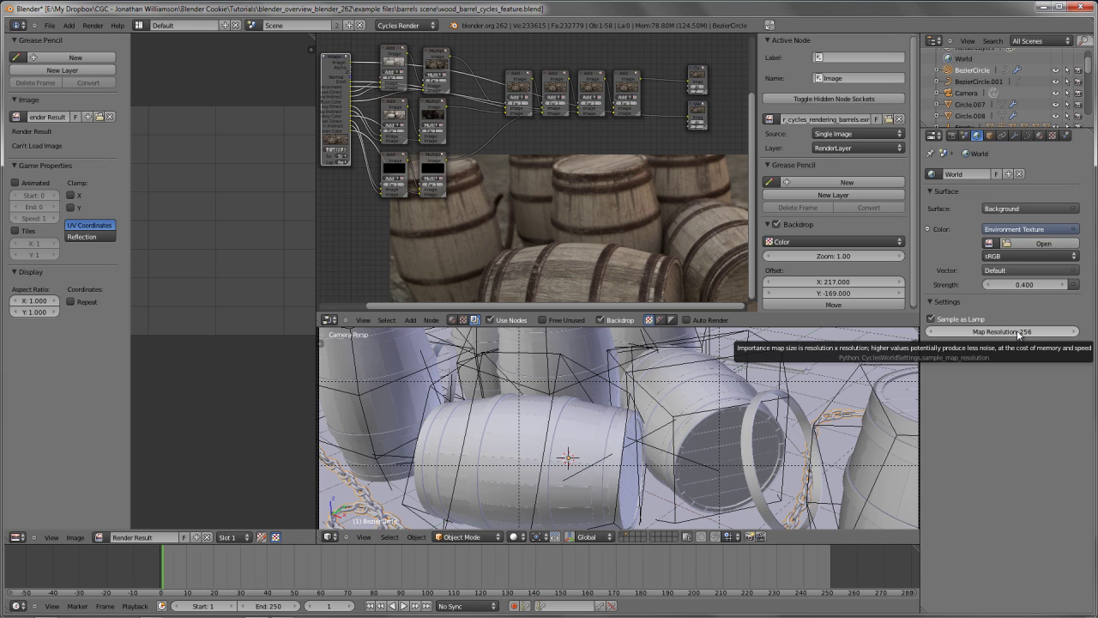
# Scroll the release notes to BVH Caching, then show Blender's Render properties
pyautogui.hotkey('alt', 'Tab')
pyautogui.scroll(-3, 436, 277)
pyautogui.scroll(3, 276, 234)
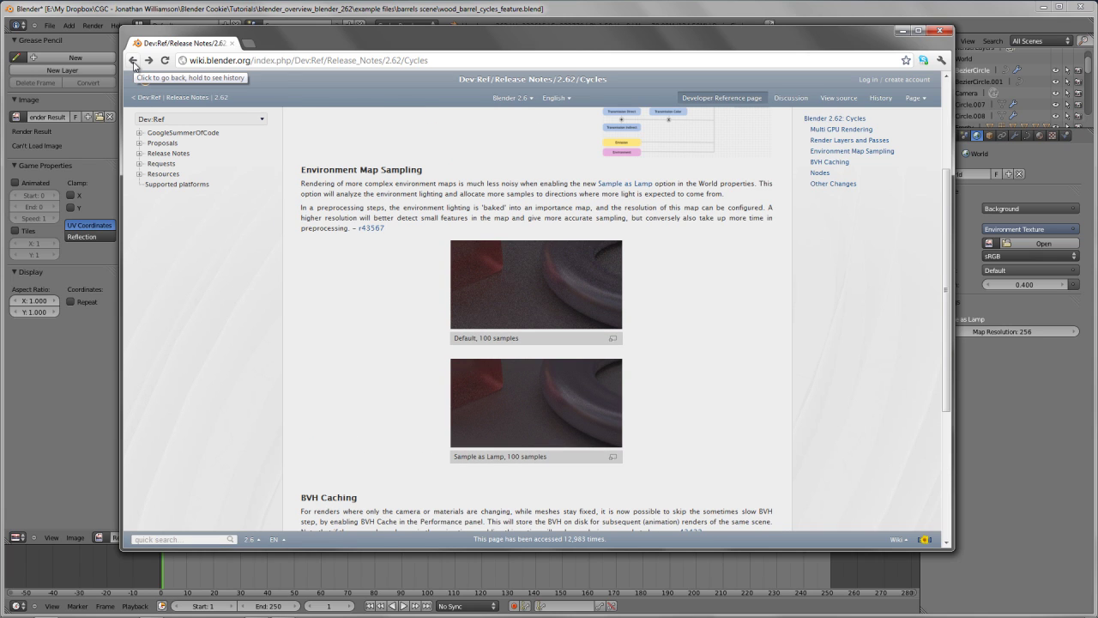
pyautogui.scroll(-4, 351, 277)
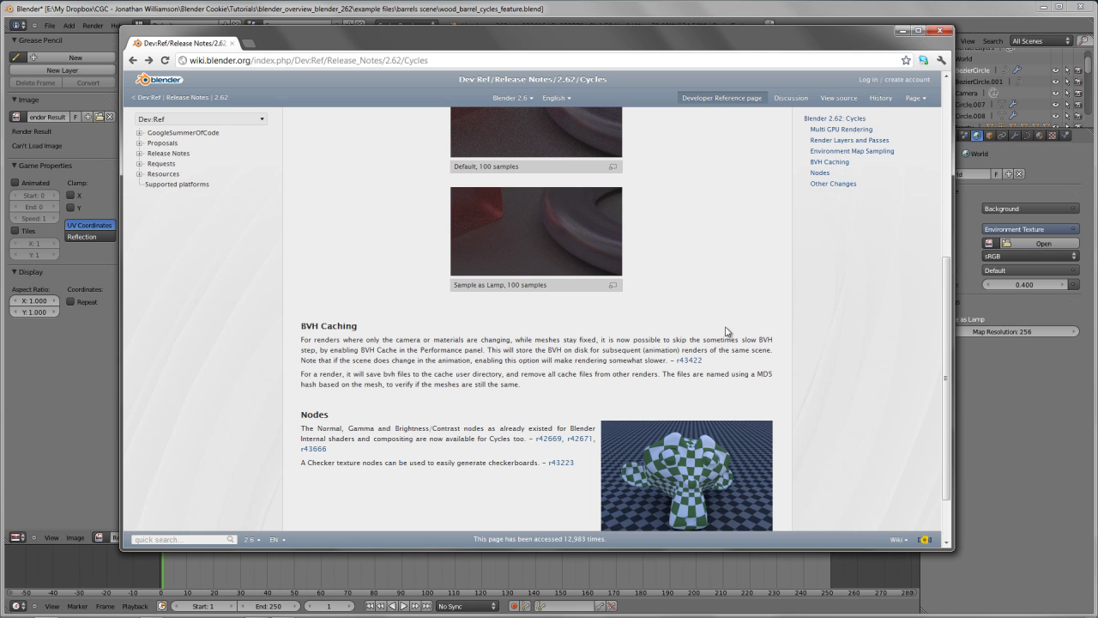
pyautogui.hotkey('alt', 'Tab')
pyautogui.click(953, 135)
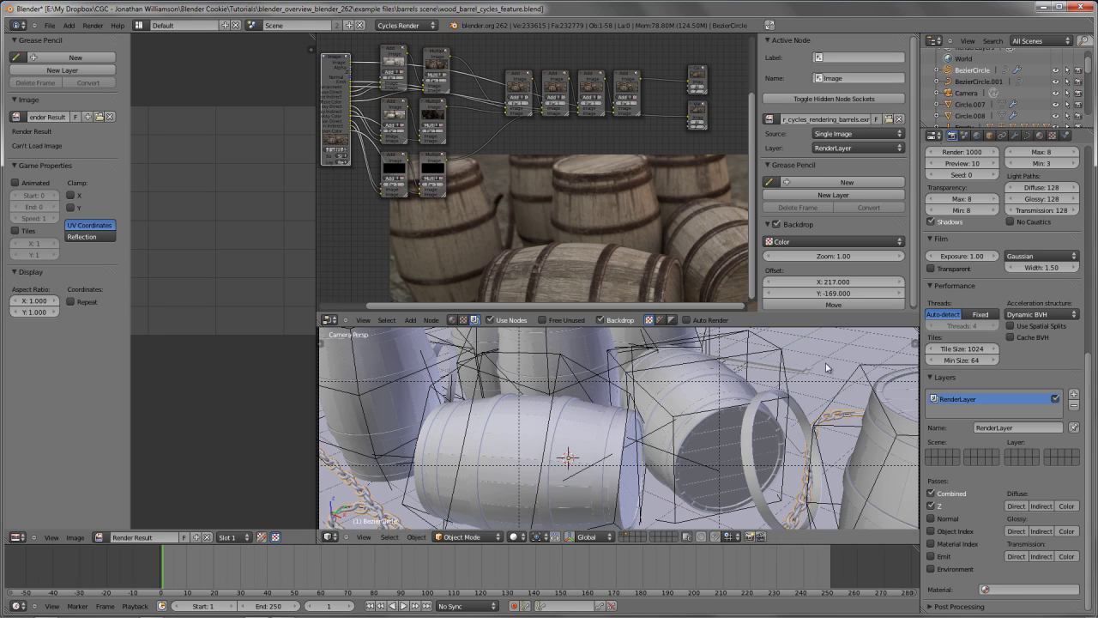
# Maximize the compositing node editor and pan the barrel node tree into view
pyautogui.hotkey('ctrl', 'Up')
pyautogui.moveTo(523, 227); pyautogui.dragTo(459, 308, button='middle')
pyautogui.scroll(-1, 459, 309)
# Add an Input > Texture node, then delete it
pyautogui.hotkey('shift', 'a')
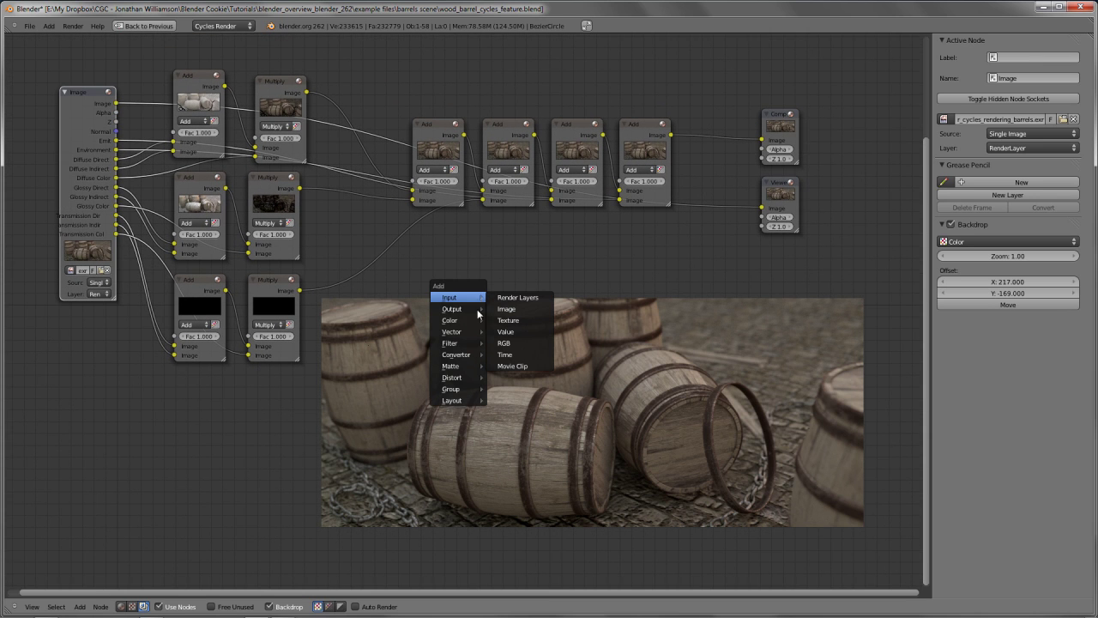
pyautogui.moveTo(464, 334)
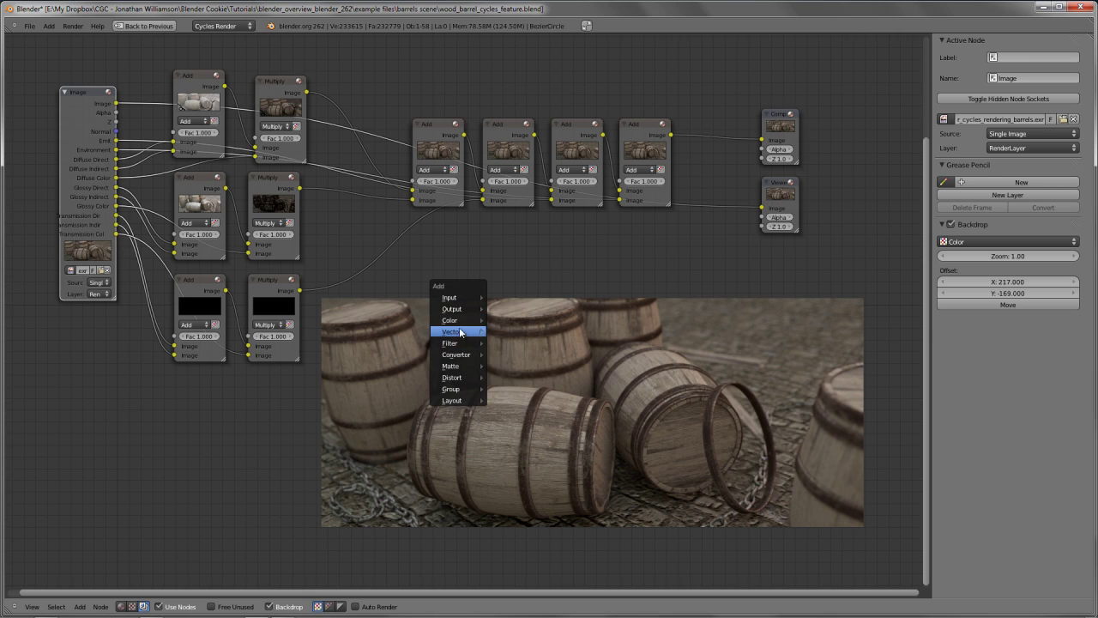
pyautogui.moveTo(460, 314)
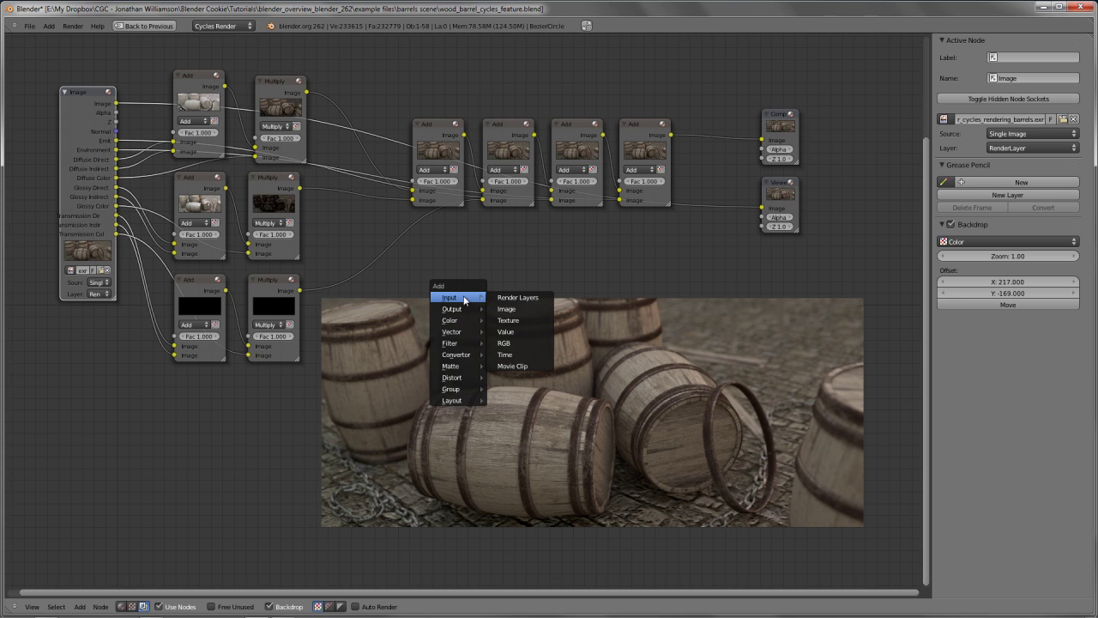
pyautogui.click(524, 319)
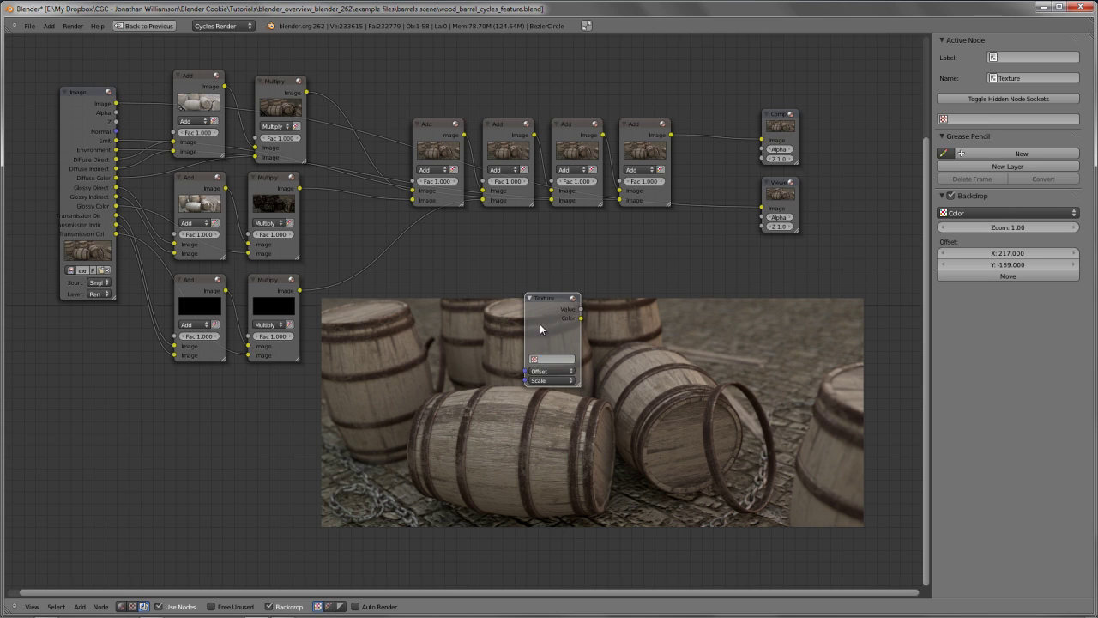
pyautogui.moveTo(541, 298); pyautogui.dragTo(527, 285)
pyautogui.press('x')
# Browse the node categories in the Add menu again
pyautogui.hotkey('shift', 'a')
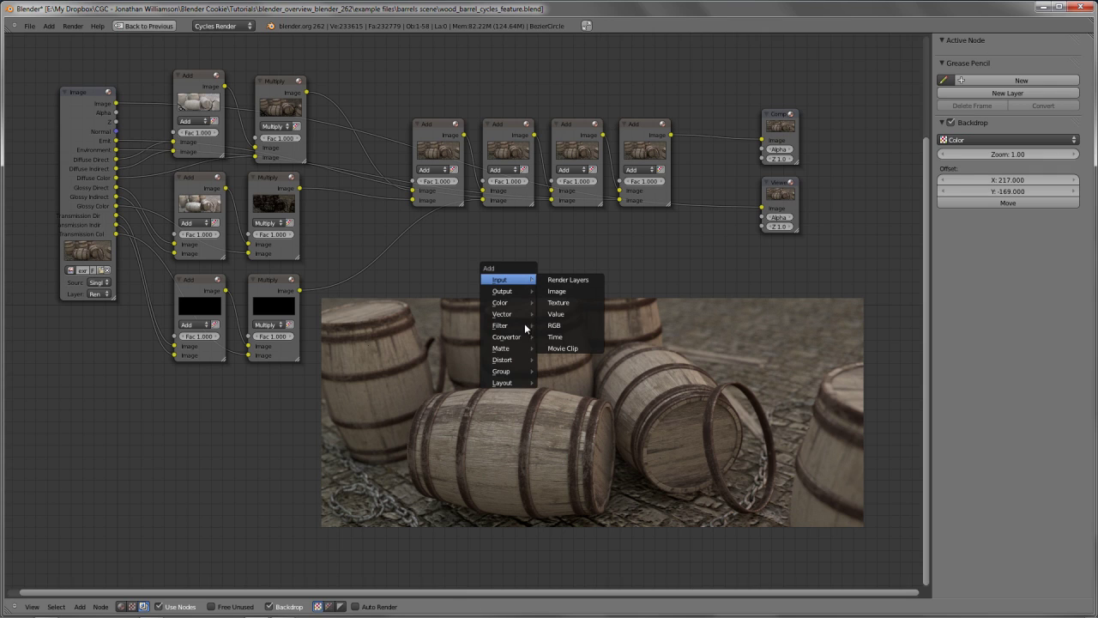
pyautogui.moveTo(520, 348)
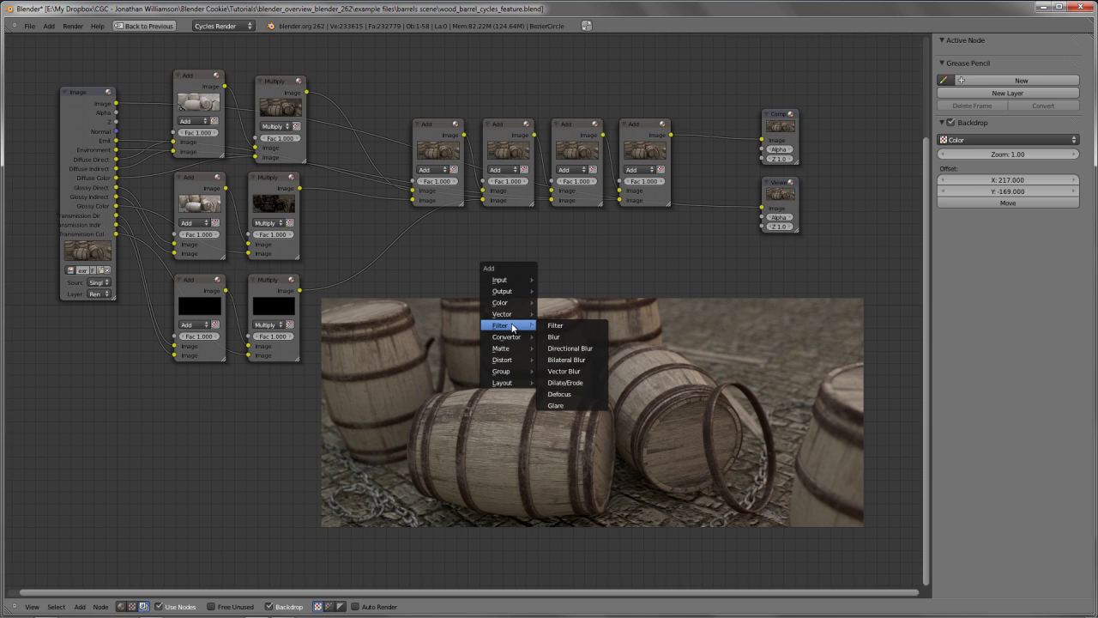
pyautogui.moveTo(517, 303)
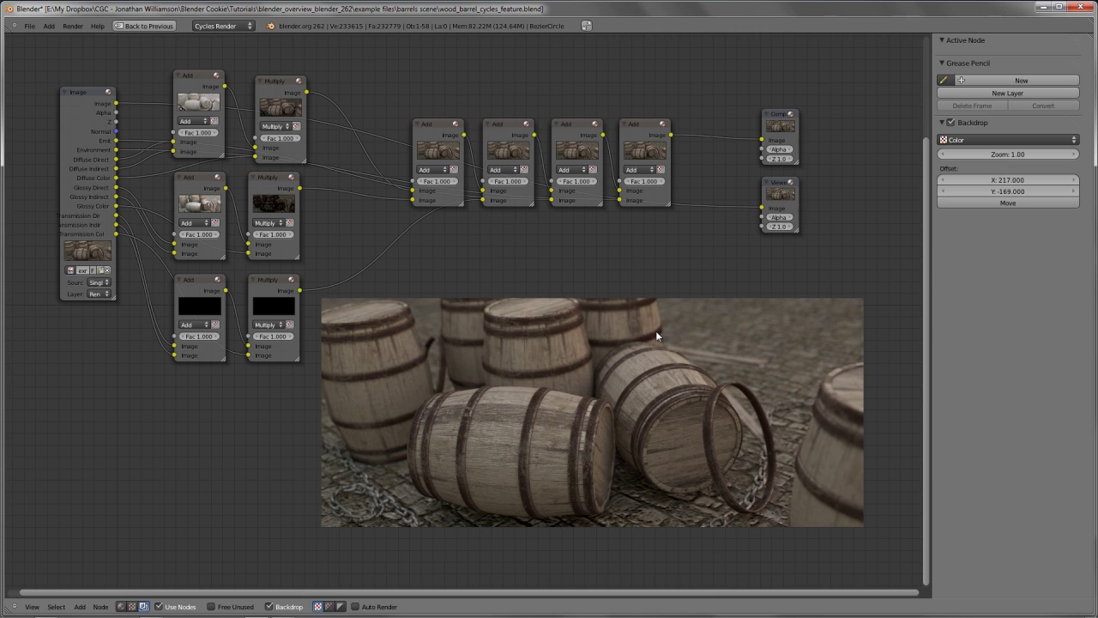
pyautogui.hotkey('alt', 'Tab')
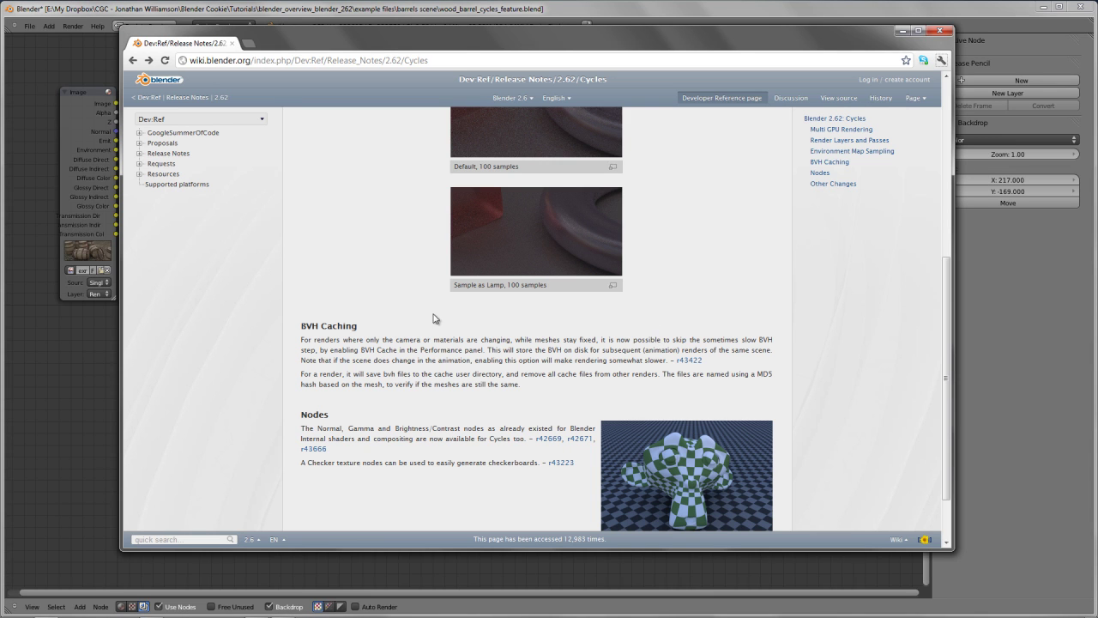
pyautogui.scroll(-1, 420, 324)
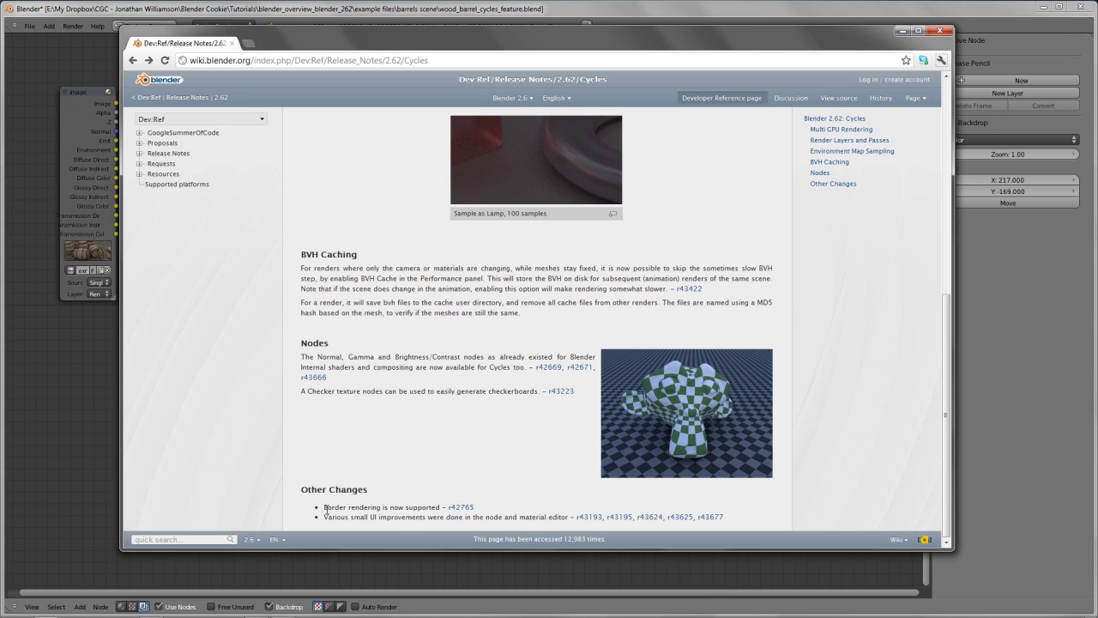
# Restore the full layout and draw a render border over the camera view
pyautogui.click(1006, 453)
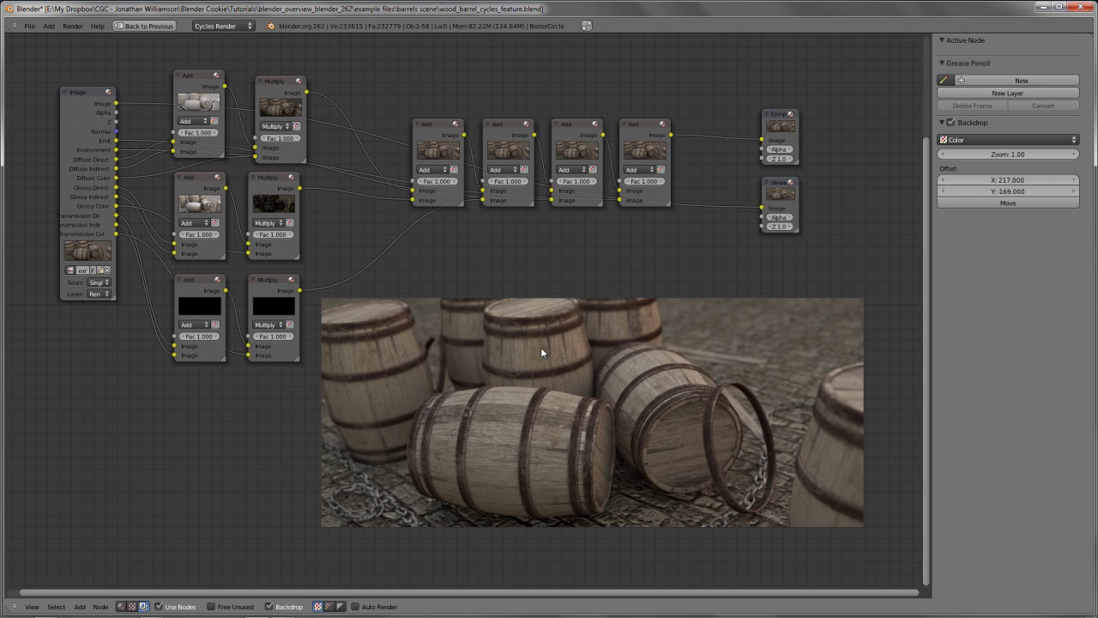
pyautogui.hotkey('ctrl', 'Up')
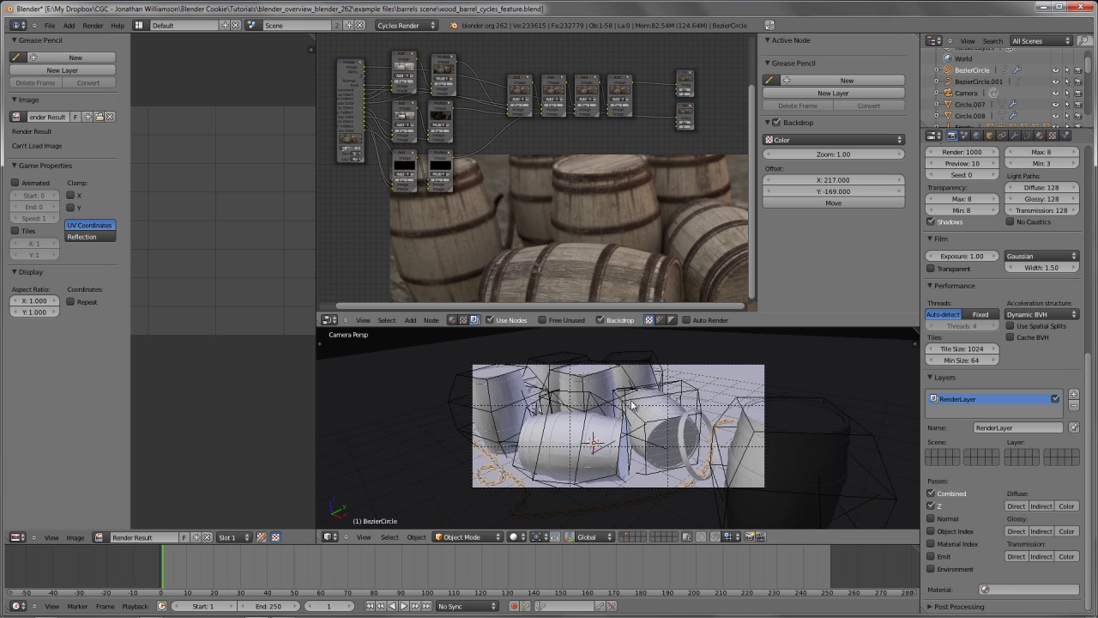
pyautogui.hotkey('shift', 'b')
pyautogui.moveTo(571, 381); pyautogui.dragTo(721, 492)
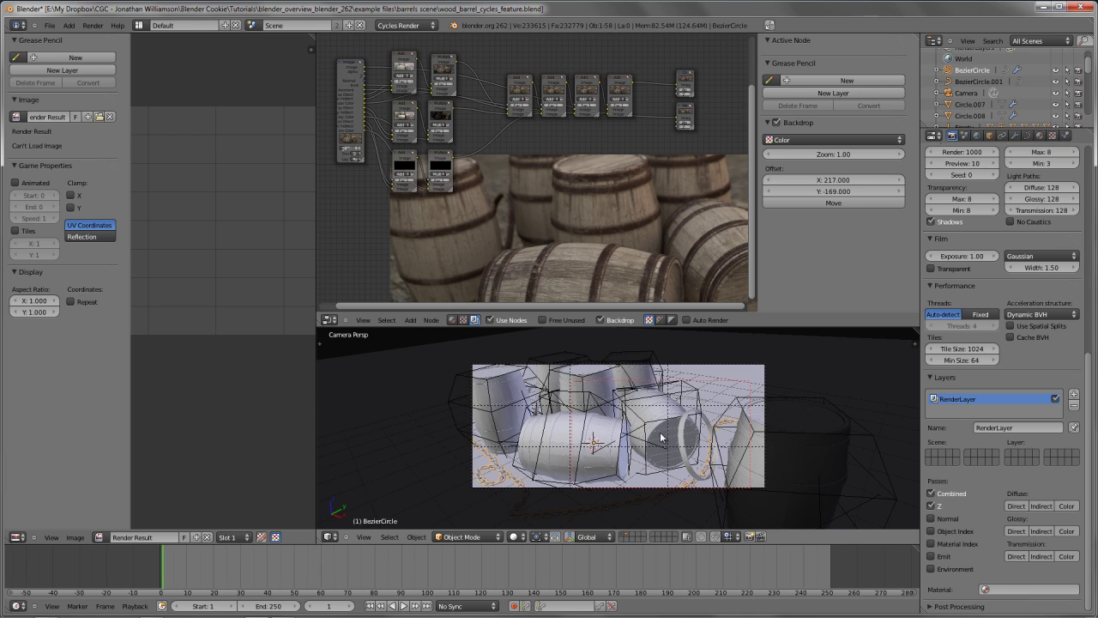
pyautogui.scroll(1, 605, 396)
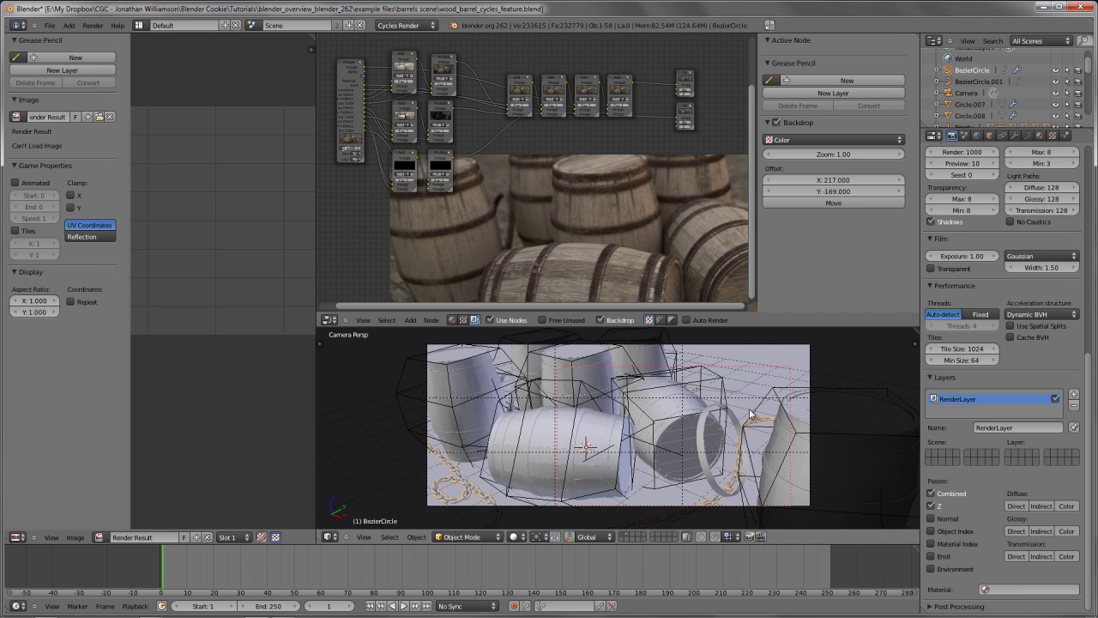
# Clear the render border by dragging a border outside the camera frame
pyautogui.hotkey('ctrl', 'b')
pyautogui.moveTo(339, 405); pyautogui.dragTo(390, 486)
pyautogui.hotkey('ctrl', 'n')
# Load the default start-up scene and delete its cube
pyautogui.click(517, 353)
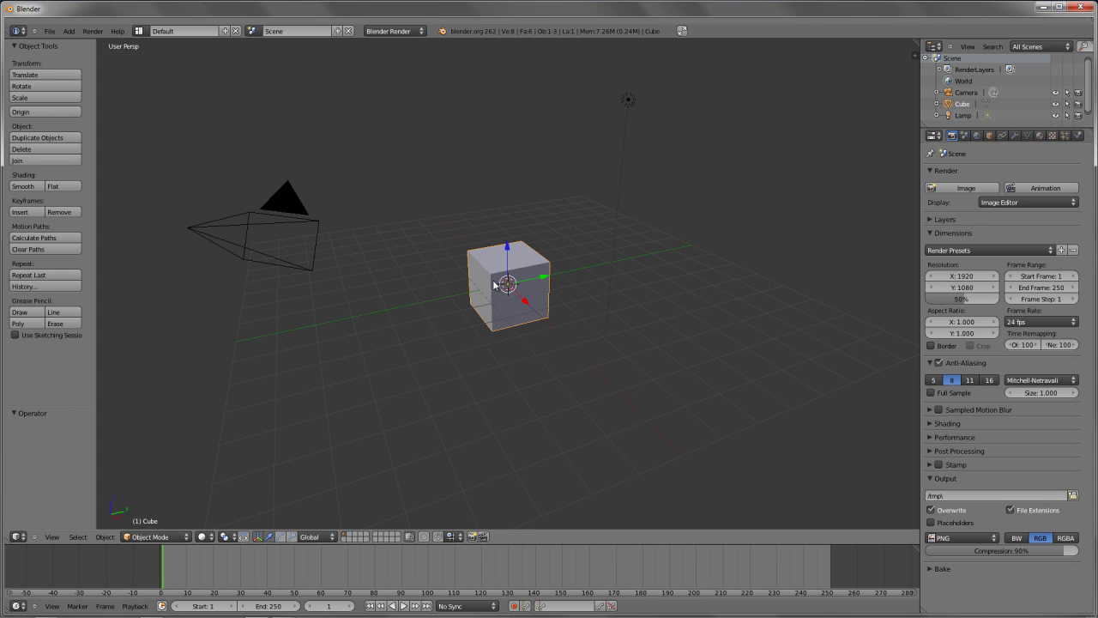
pyautogui.scroll(1, 611, 297)
pyautogui.scroll(-1, 611, 296)
pyautogui.press('x')
pyautogui.click(530, 250)
# Add a Monkey mesh at the origin and orbit to look down on it
pyautogui.hotkey('shift', 'a')
pyautogui.moveTo(531, 250)
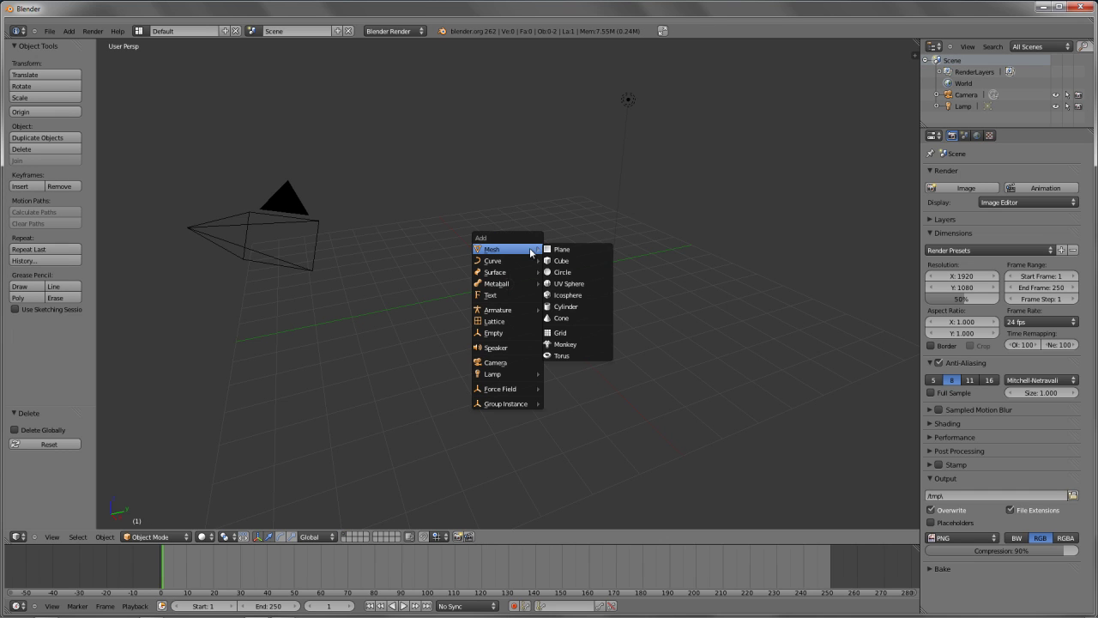
pyautogui.click(566, 344)
pyautogui.moveTo(549, 339); pyautogui.dragTo(340, 223, button='middle')
pyautogui.moveTo(639, 320); pyautogui.dragTo(631, 334, button='middle')
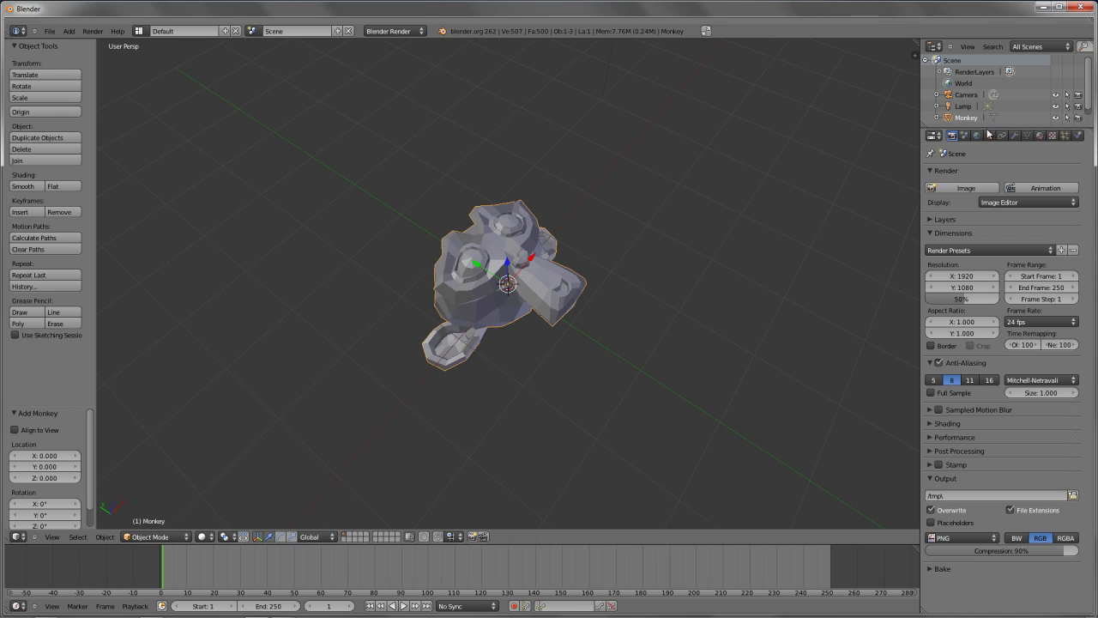
# Add a Remesh modifier to the monkey and set its Mode to Smooth
pyautogui.click(1014, 136)
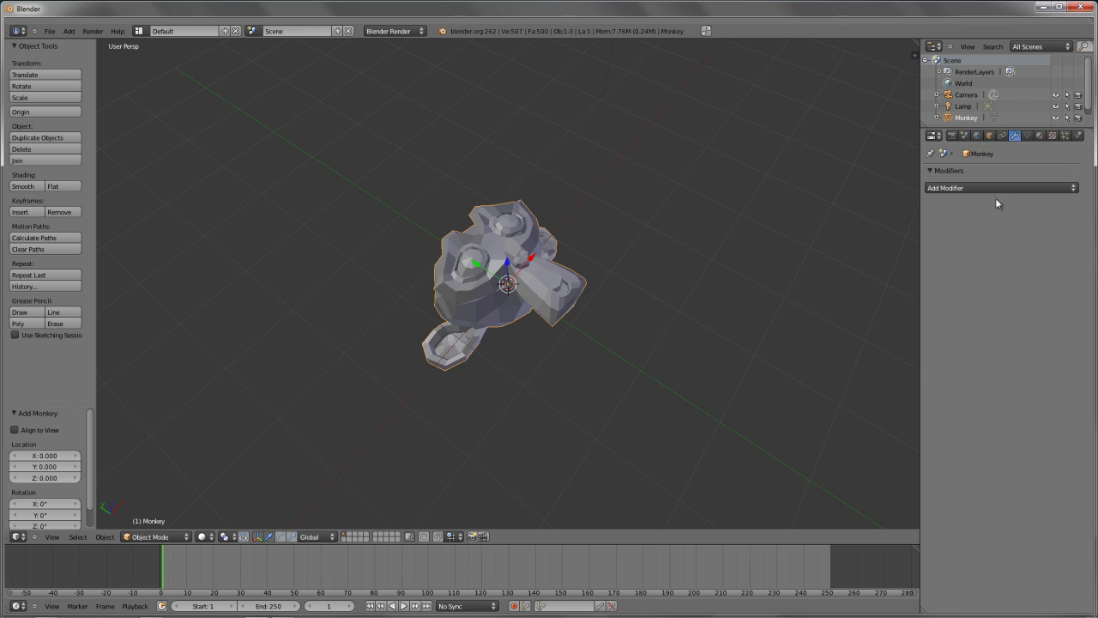
pyautogui.click(996, 187)
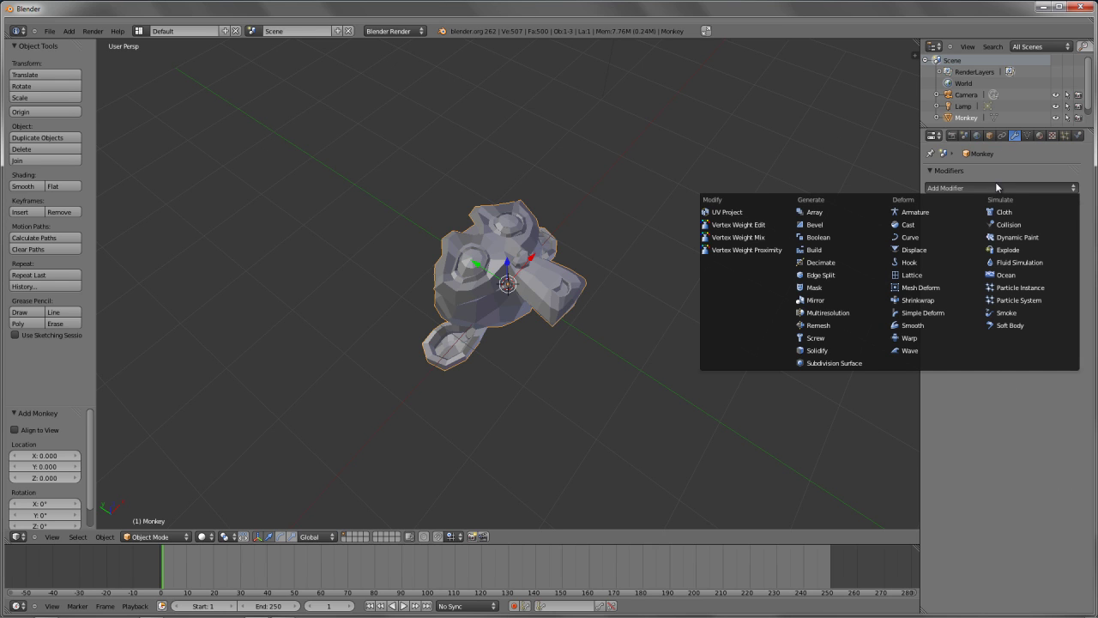
pyautogui.click(817, 326)
pyautogui.moveTo(811, 328); pyautogui.dragTo(552, 358, button='middle')
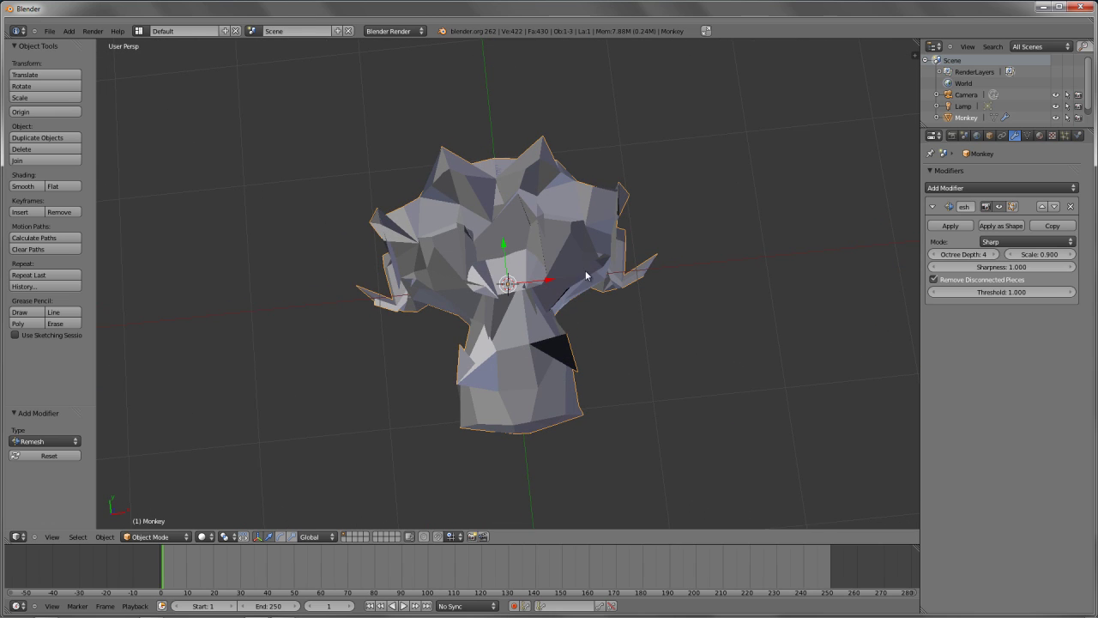
pyautogui.click(1012, 243)
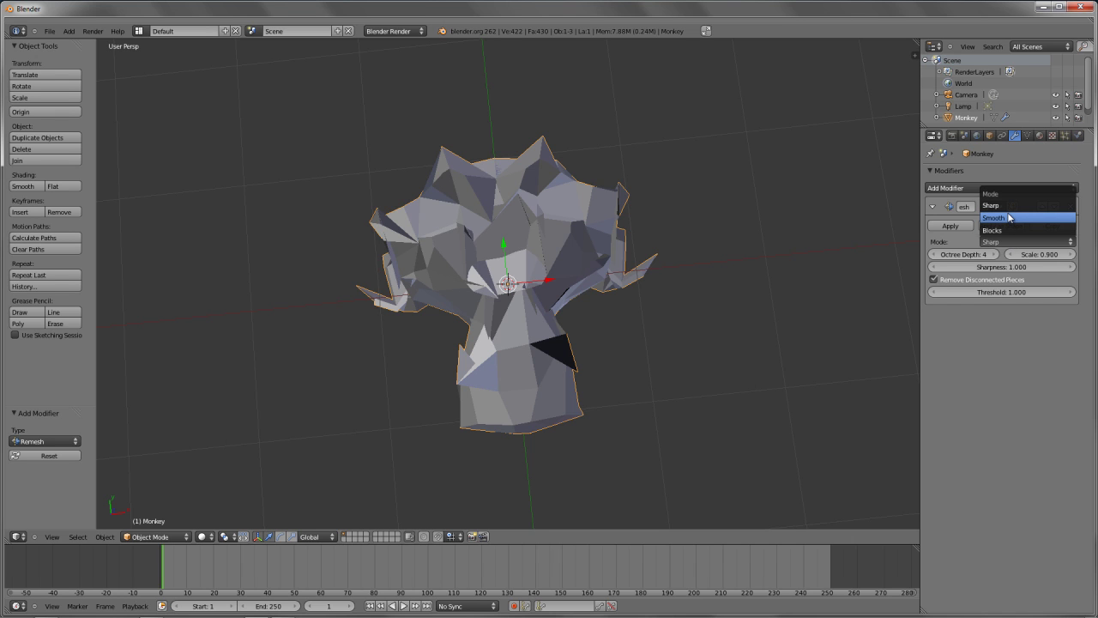
pyautogui.click(1009, 218)
# Raise the Remesh Octree Depth to 9, then step it back down to 6
pyautogui.moveTo(514, 294); pyautogui.dragTo(650, 267, button='middle')
pyautogui.moveTo(531, 208); pyautogui.dragTo(782, 131, button='middle')
pyautogui.scroll(3, 525, 225)
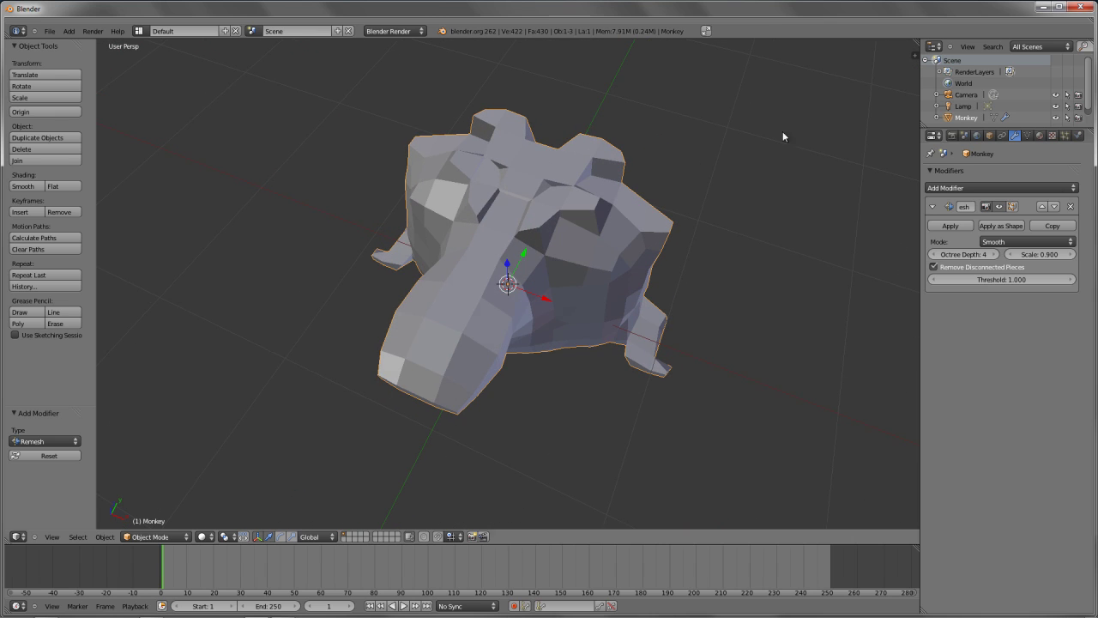
pyautogui.click(991, 255)
pyautogui.click(991, 255)
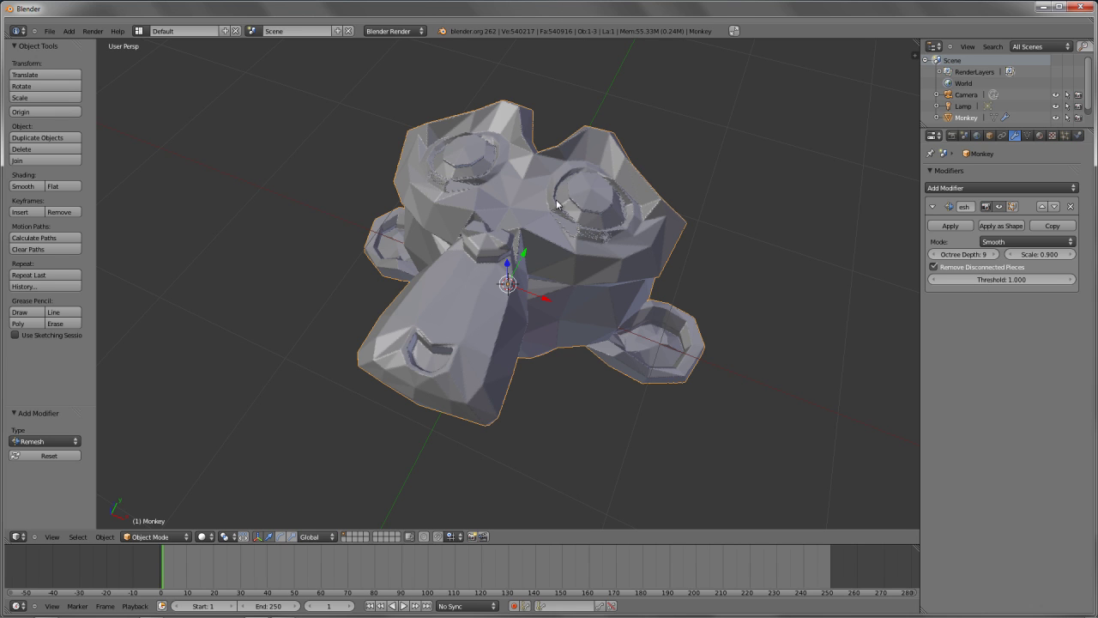
pyautogui.moveTo(642, 259); pyautogui.dragTo(559, 180, button='middle')
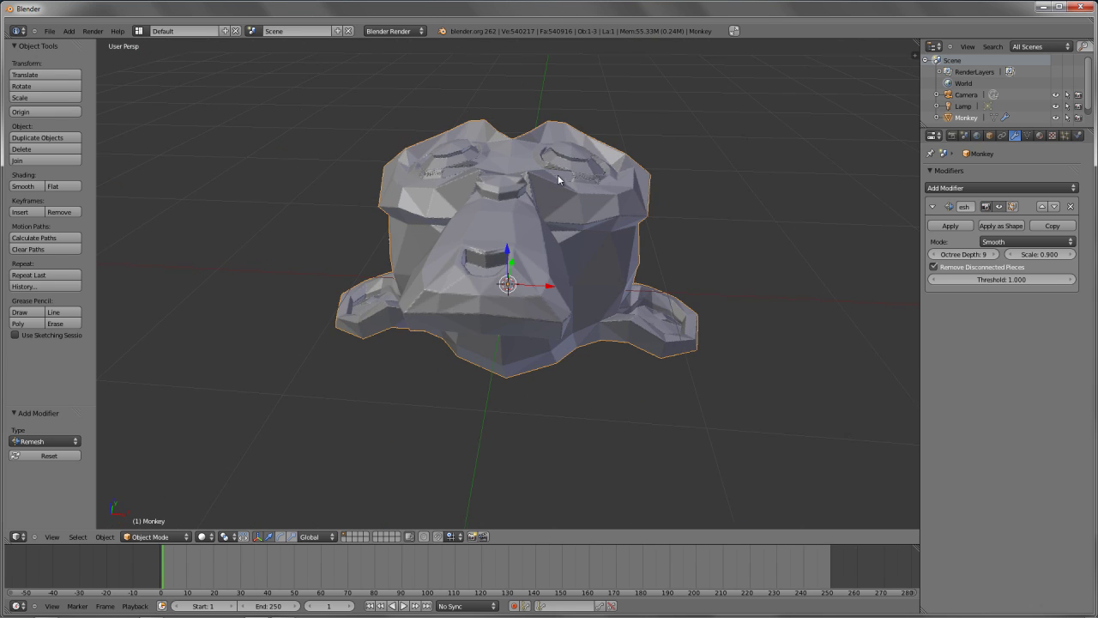
pyautogui.click(935, 255)
pyautogui.click(935, 254)
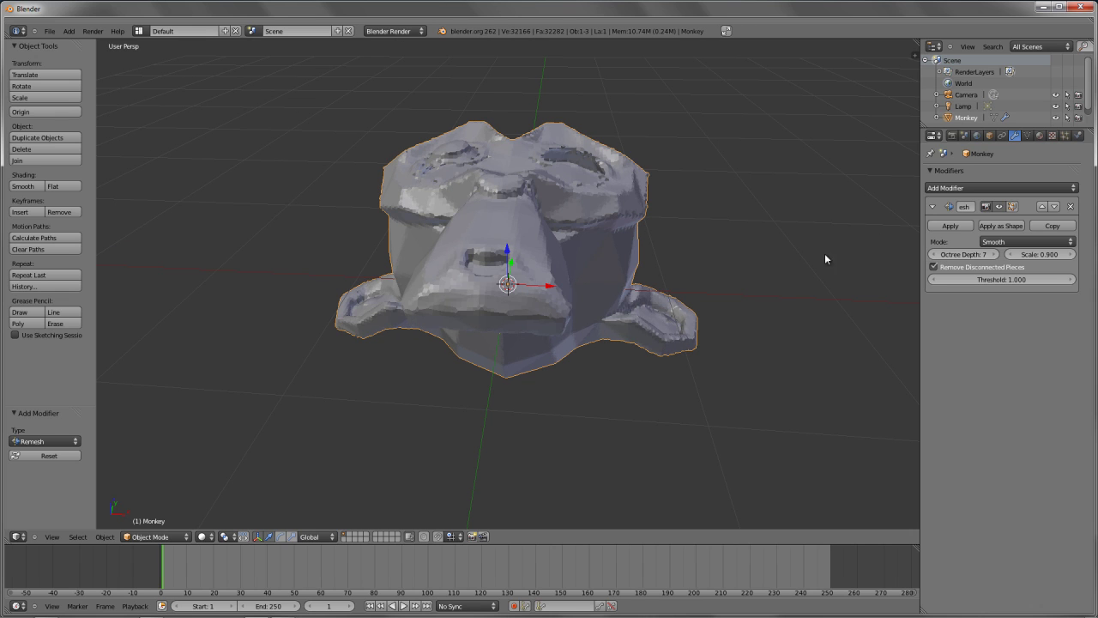
pyautogui.click(935, 255)
pyautogui.moveTo(616, 169); pyautogui.dragTo(648, 233, button='middle')
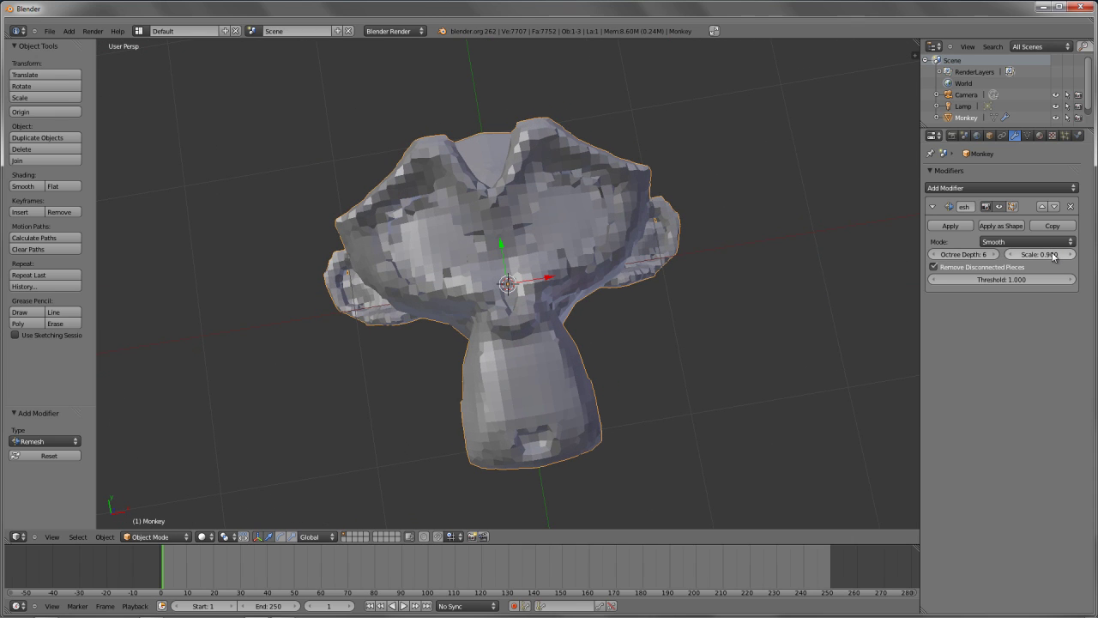
# Set the Remesh Scale to 0.905 and toggle Remove Disconnected Pieces to compare results
pyautogui.moveTo(1052, 255); pyautogui.dragTo(1016, 256)
pyautogui.moveTo(526, 254); pyautogui.dragTo(643, 206, button='middle')
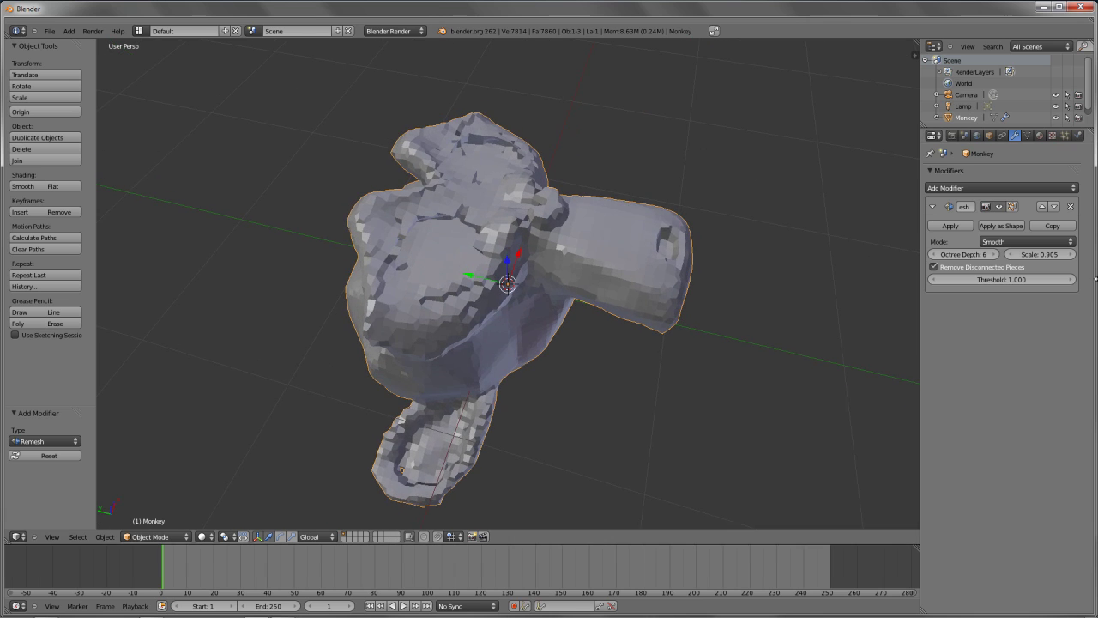
pyautogui.click(961, 271)
pyautogui.click(962, 271)
pyautogui.click(961, 271)
pyautogui.click(961, 271)
pyautogui.click(962, 271)
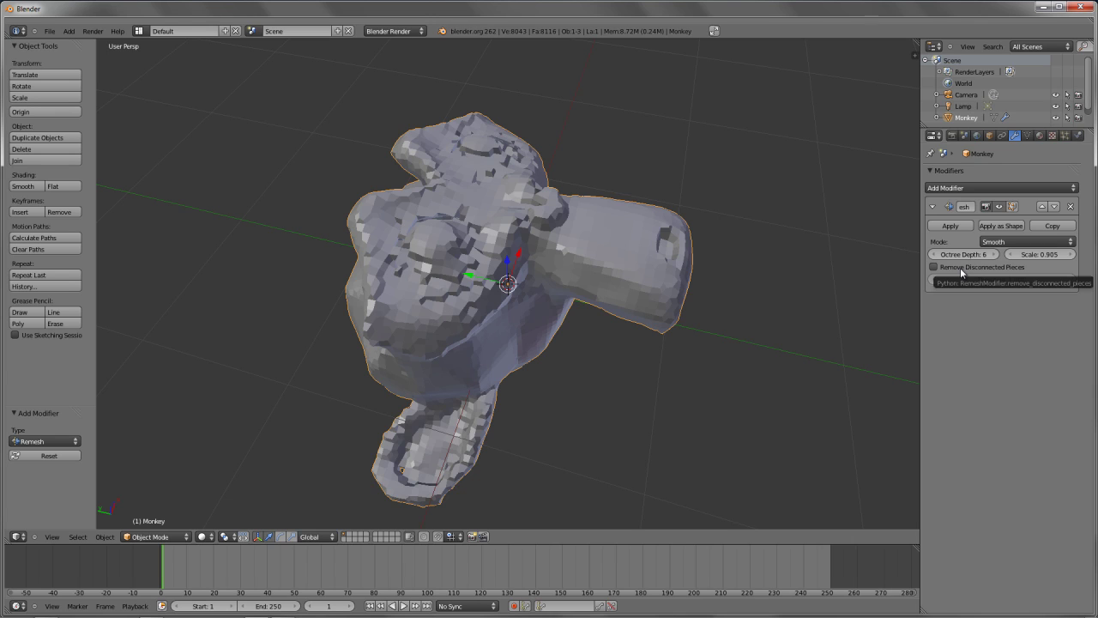
pyautogui.click(960, 267)
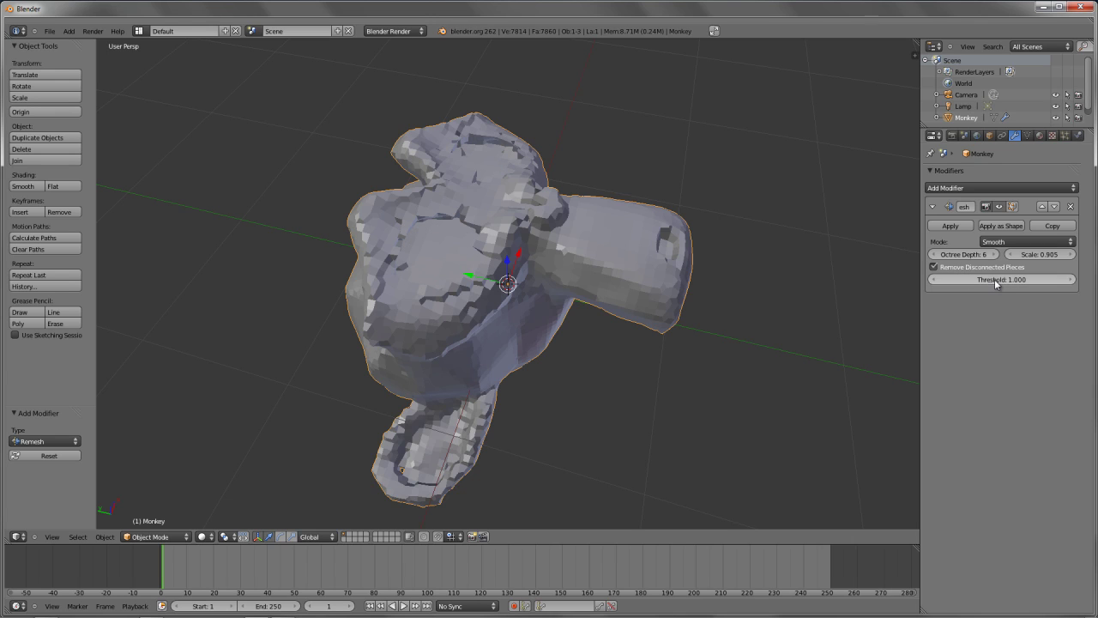
# Lower the Threshold to 0.000 and switch off Remove Disconnected Pieces
pyautogui.moveTo(996, 283); pyautogui.dragTo(985, 282)
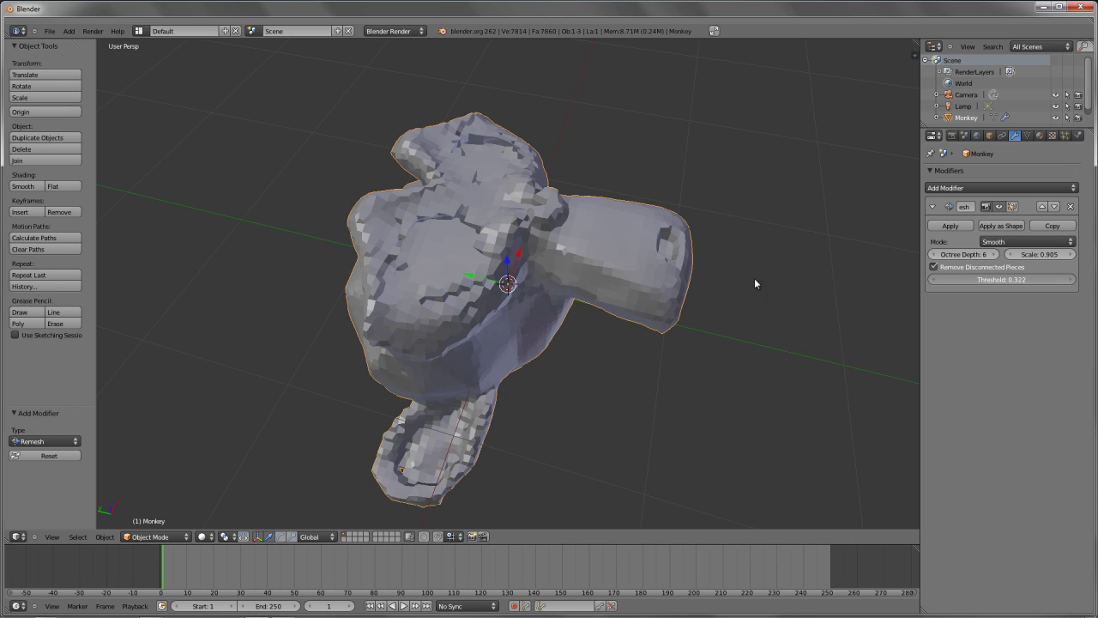
pyautogui.moveTo(751, 283); pyautogui.dragTo(669, 283)
pyautogui.click(957, 268)
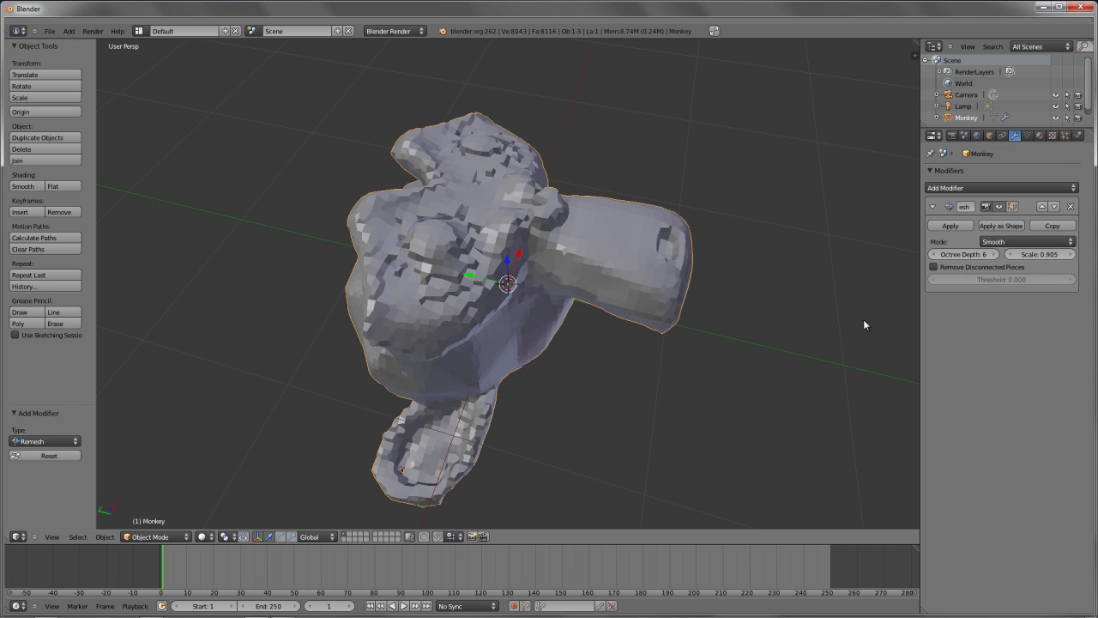
# Try the Sharp and Blocks remesh modes on the monkey, then return to Smooth
pyautogui.moveTo(877, 322)
pyautogui.mouseDown(button='middle')
pyautogui.moveTo(794, 325)
pyautogui.moveTo(858, 318)
pyautogui.mouseUp(button='middle')
pyautogui.click(1021, 242)
pyautogui.click(1008, 203)
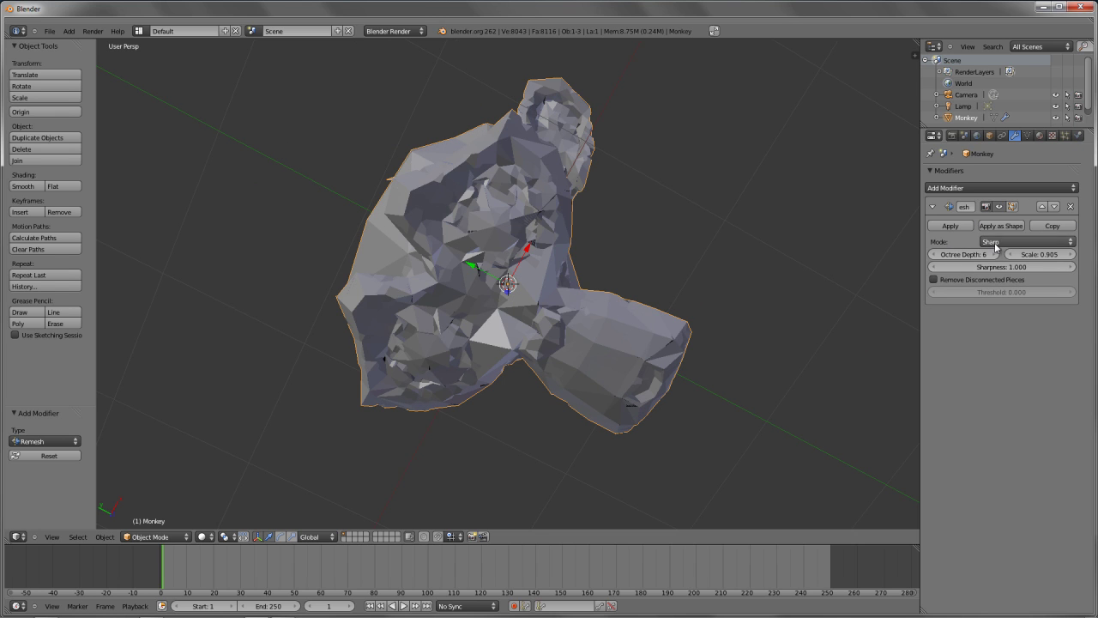
pyautogui.click(990, 241)
pyautogui.click(1025, 230)
pyautogui.moveTo(469, 308); pyautogui.dragTo(464, 341, button='middle')
pyautogui.scroll(-5, 553, 367)
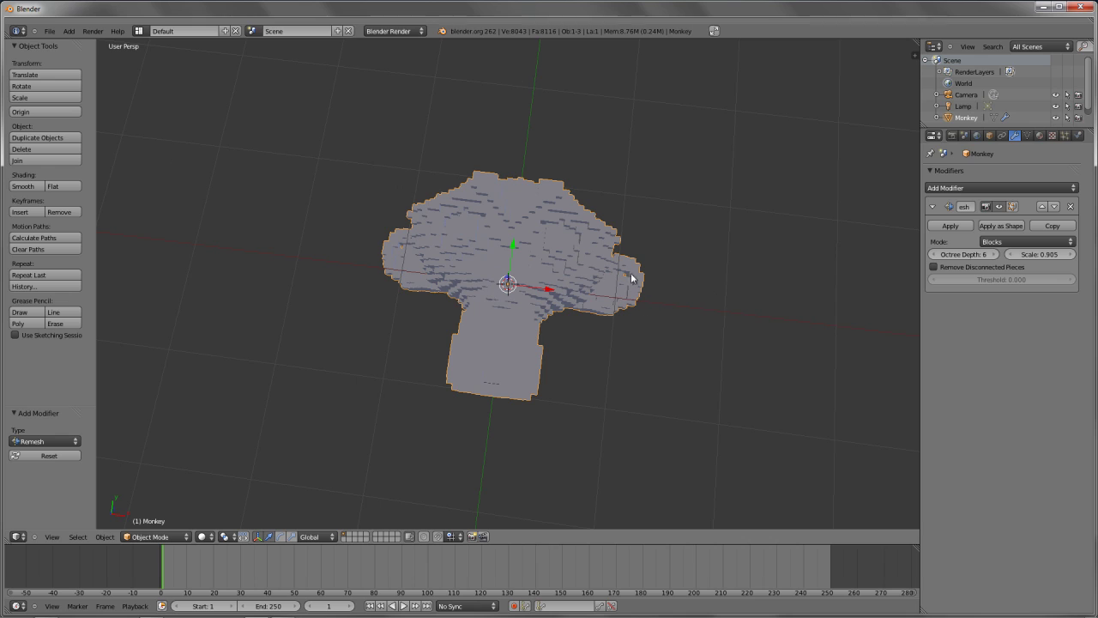
pyautogui.click(1017, 241)
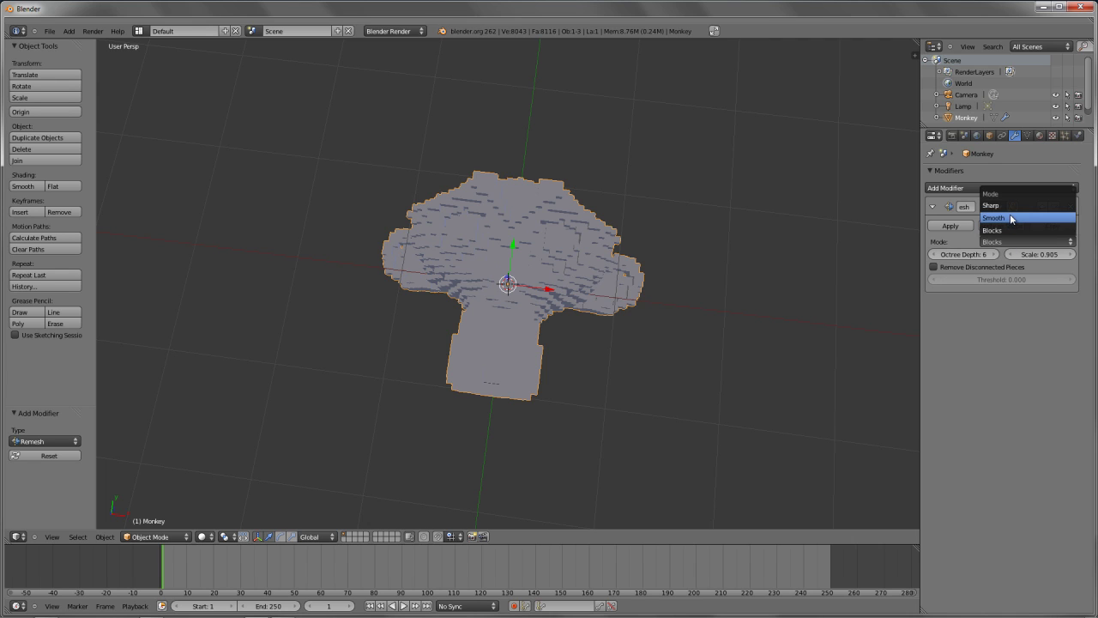
pyautogui.click(1011, 217)
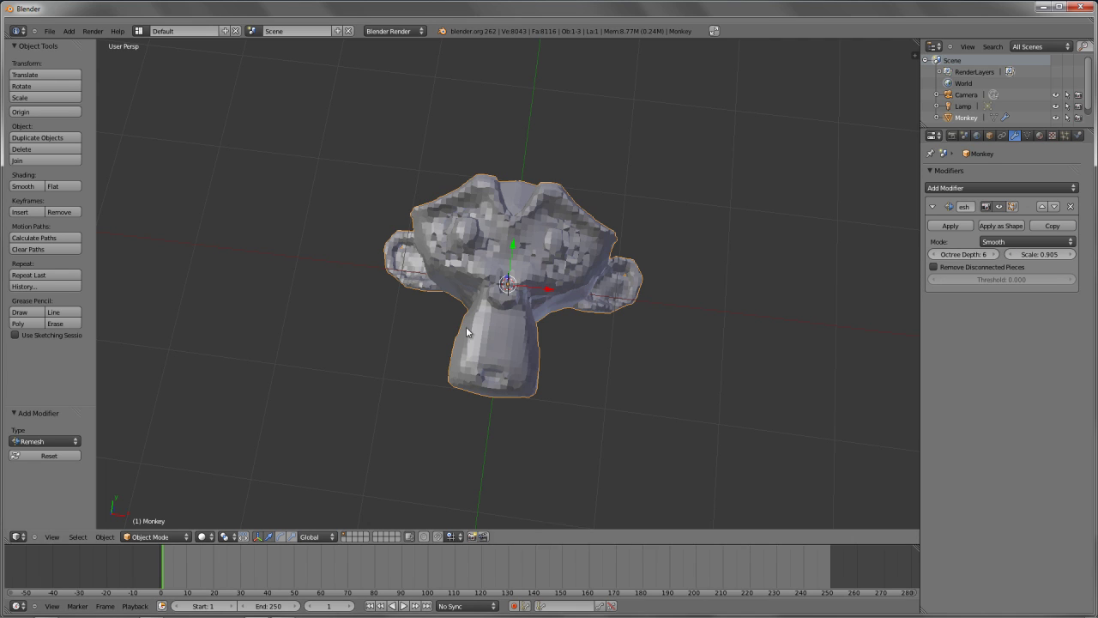
# Delete the monkey and add a Cube in its place
pyautogui.press('x')
pyautogui.click(485, 298)
pyautogui.hotkey('shift', 'a')
pyautogui.moveTo(495, 278)
pyautogui.click(549, 292)
# Add a Multiresolution modifier to the cube and subdivide it to level 4
pyautogui.moveTo(473, 352); pyautogui.dragTo(556, 326, button='middle')
pyautogui.click(1003, 188)
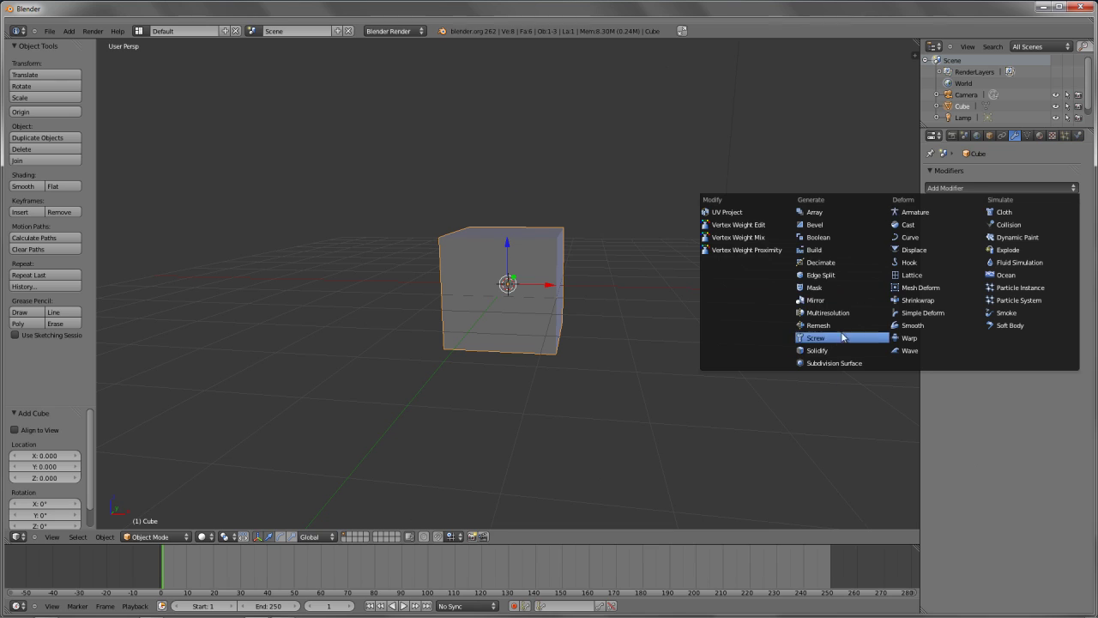
pyautogui.click(844, 312)
pyautogui.click(1042, 254)
pyautogui.click(1042, 255)
pyautogui.click(1042, 254)
pyautogui.click(1042, 255)
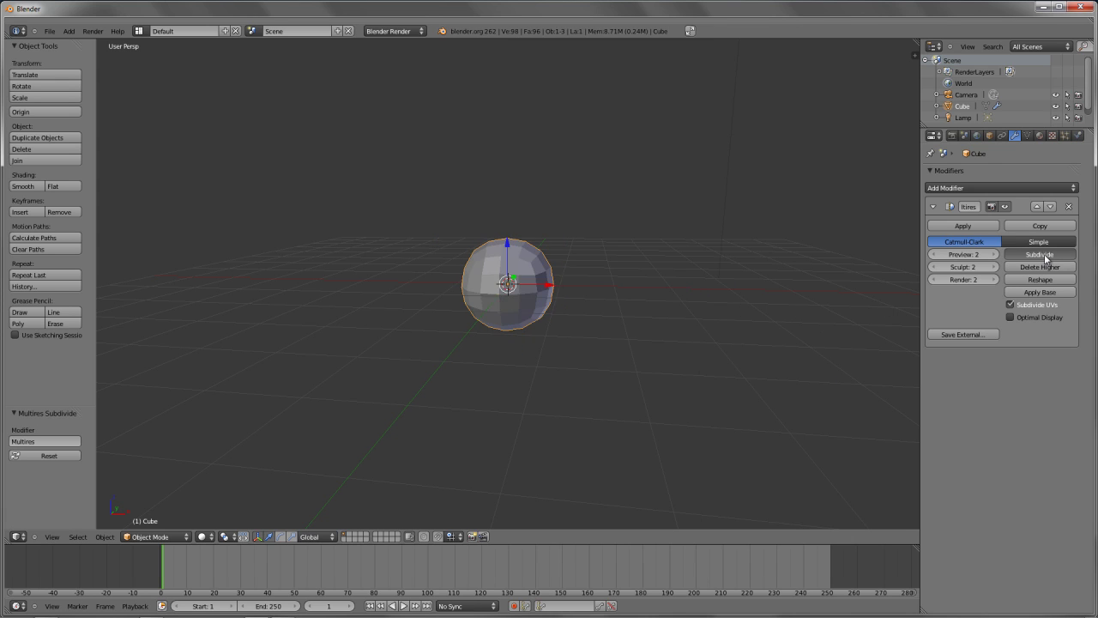
pyautogui.click(206, 537)
pyautogui.click(206, 506)
# In Sculpt Mode, use an enlarged Grab brush to pull the sphere's top into an egg
pyautogui.click(148, 536)
pyautogui.click(144, 495)
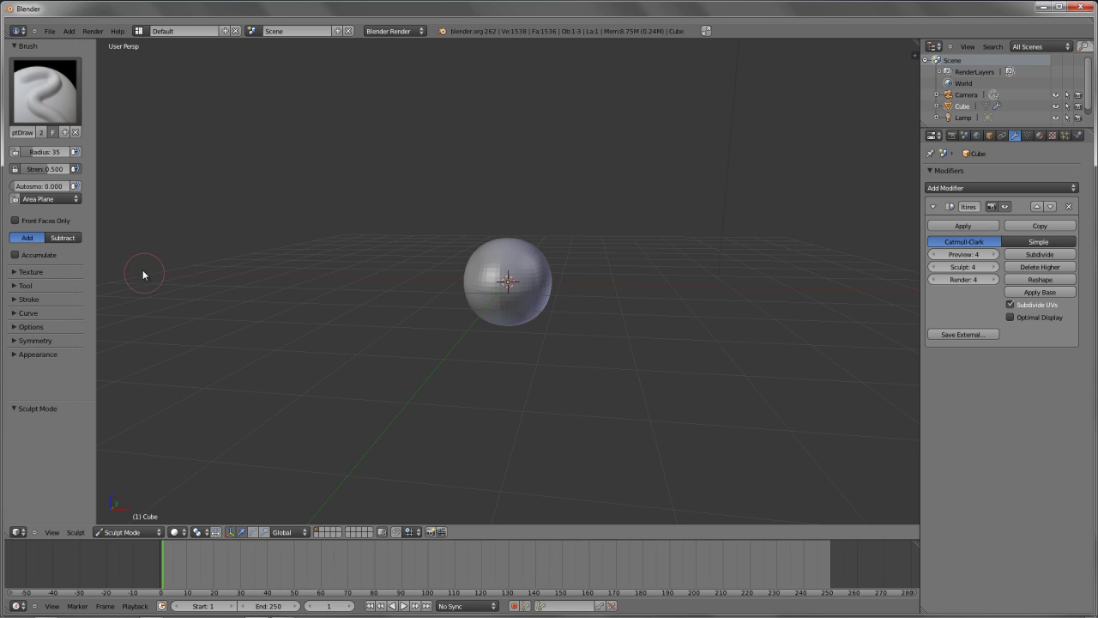
pyautogui.press('g')
pyautogui.press('f')
pyautogui.click(425, 250)
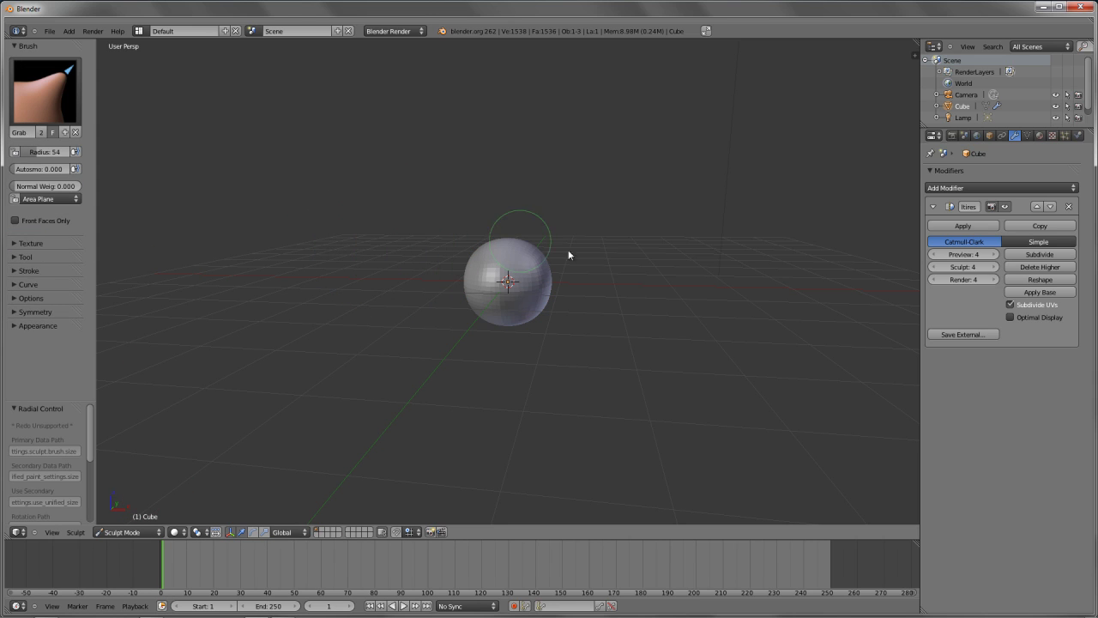
pyautogui.press('f')
pyautogui.click(548, 269)
pyautogui.moveTo(519, 242)
pyautogui.mouseDown()
pyautogui.moveTo(488, 229)
pyautogui.moveTo(509, 243)
pyautogui.moveTo(506, 227)
pyautogui.moveTo(528, 208)
pyautogui.moveTo(515, 203)
pyautogui.moveTo(526, 210)
pyautogui.moveTo(548, 179)
pyautogui.moveTo(610, 175)
pyautogui.mouseUp()
# Resize the Grab brush, trying radius 105 and then 83
pyautogui.press('f')
pyautogui.click(497, 229)
pyautogui.press('f')
pyautogui.click(515, 199)
pyautogui.press('f')
pyautogui.click(560, 178)
pyautogui.moveTo(610, 176)
pyautogui.mouseDown(button='middle')
pyautogui.moveTo(524, 245)
pyautogui.moveTo(642, 318)
pyautogui.moveTo(632, 284)
pyautogui.moveTo(522, 235)
pyautogui.moveTo(532, 270)
pyautogui.mouseUp(button='middle')
pyautogui.scroll(3, 532, 270)
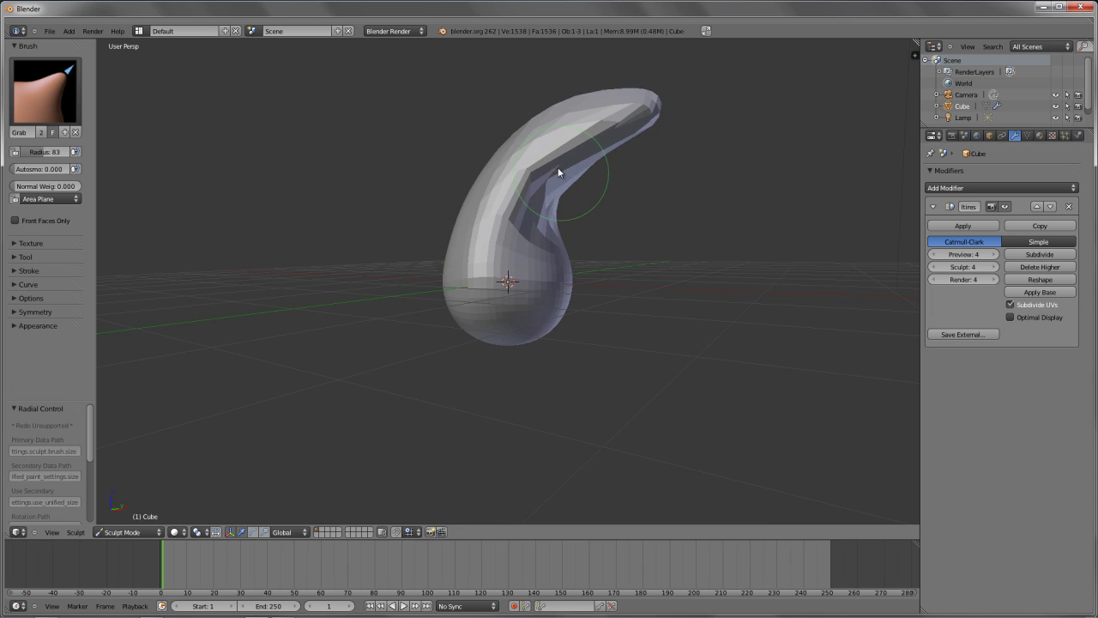
pyautogui.moveTo(518, 208); pyautogui.dragTo(546, 223, button='middle')
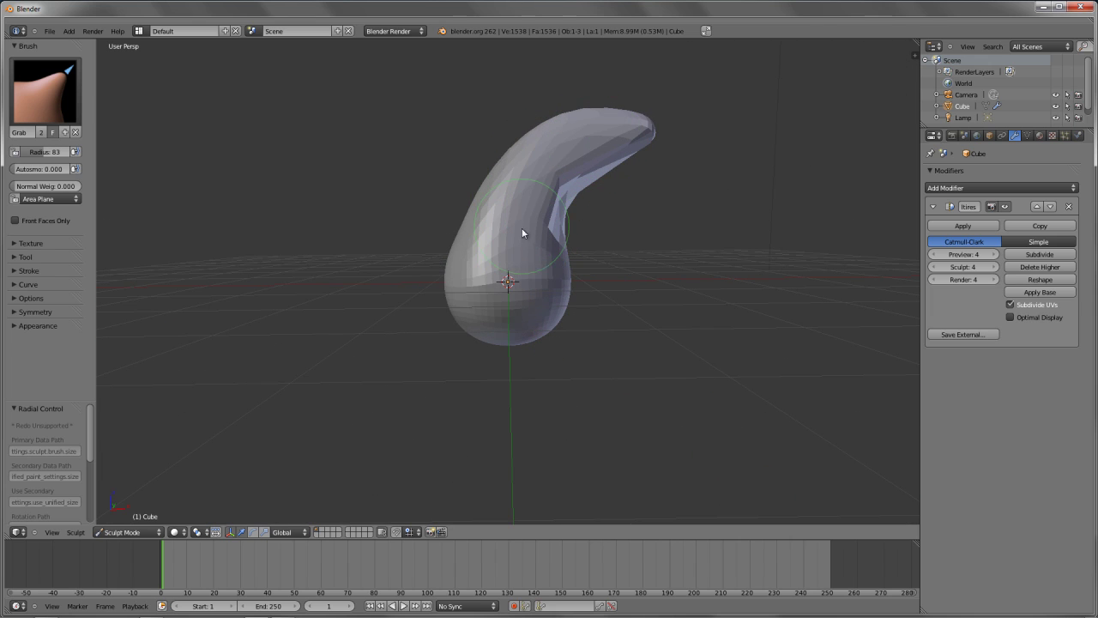
# With the Draw brush, sculpt raised strokes down the mesh and along the hook's inner curve
pyautogui.press('d')
pyautogui.moveTo(534, 259); pyautogui.dragTo(540, 217)
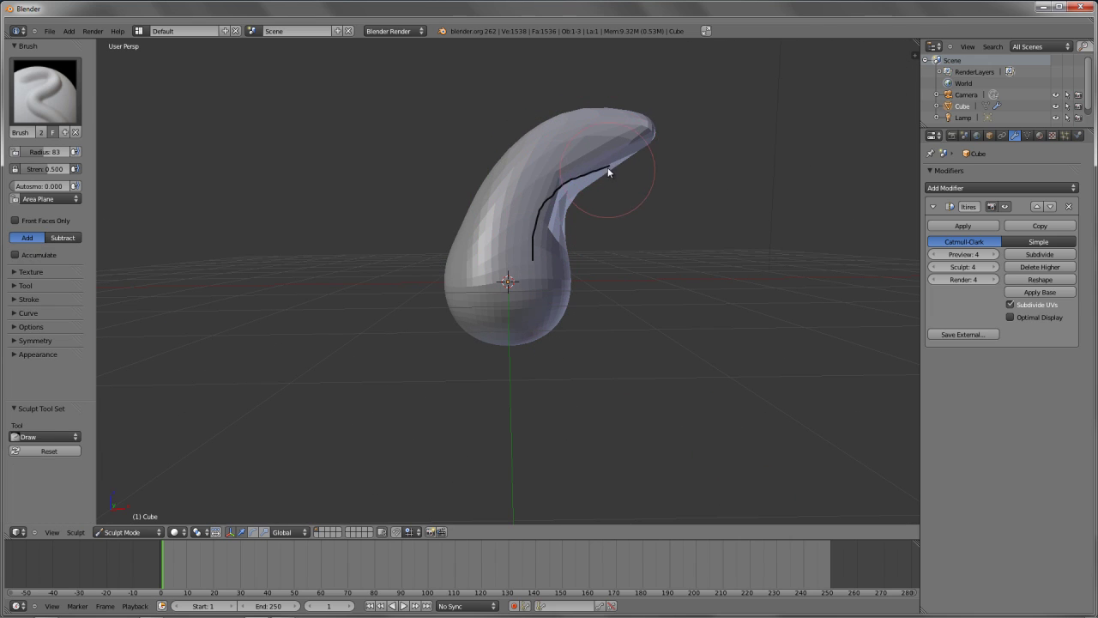
pyautogui.moveTo(583, 171)
pyautogui.mouseDown()
pyautogui.moveTo(549, 201)
pyautogui.moveTo(530, 262)
pyautogui.mouseUp()
pyautogui.moveTo(598, 228)
pyautogui.mouseDown(button='middle')
pyautogui.moveTo(522, 229)
pyautogui.moveTo(495, 177)
pyautogui.mouseUp(button='middle')
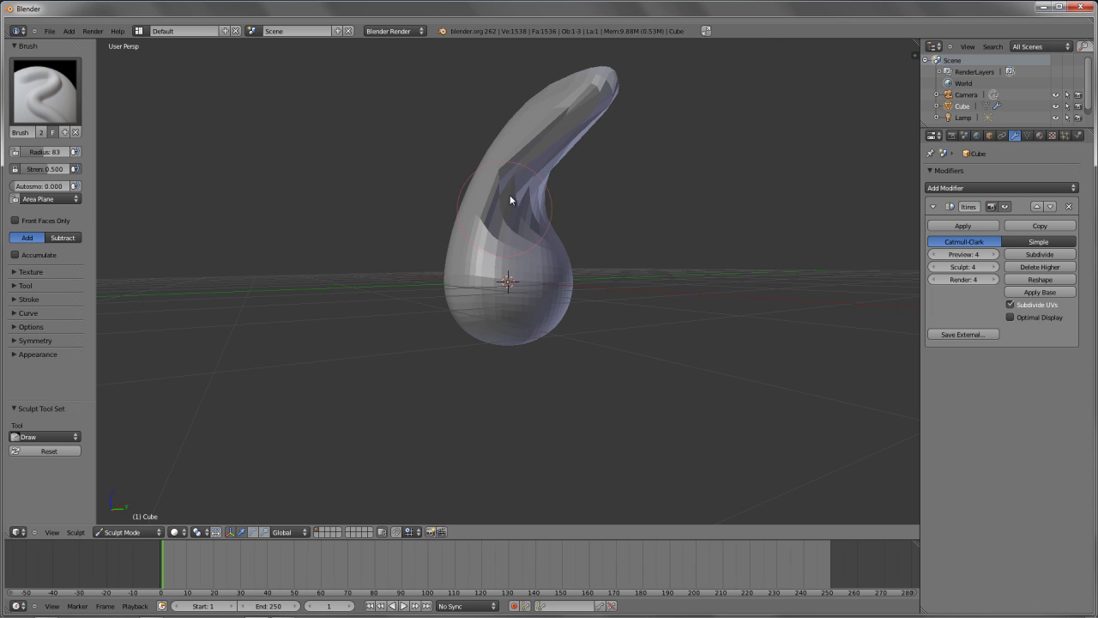
pyautogui.moveTo(507, 140); pyautogui.dragTo(549, 263, button='middle')
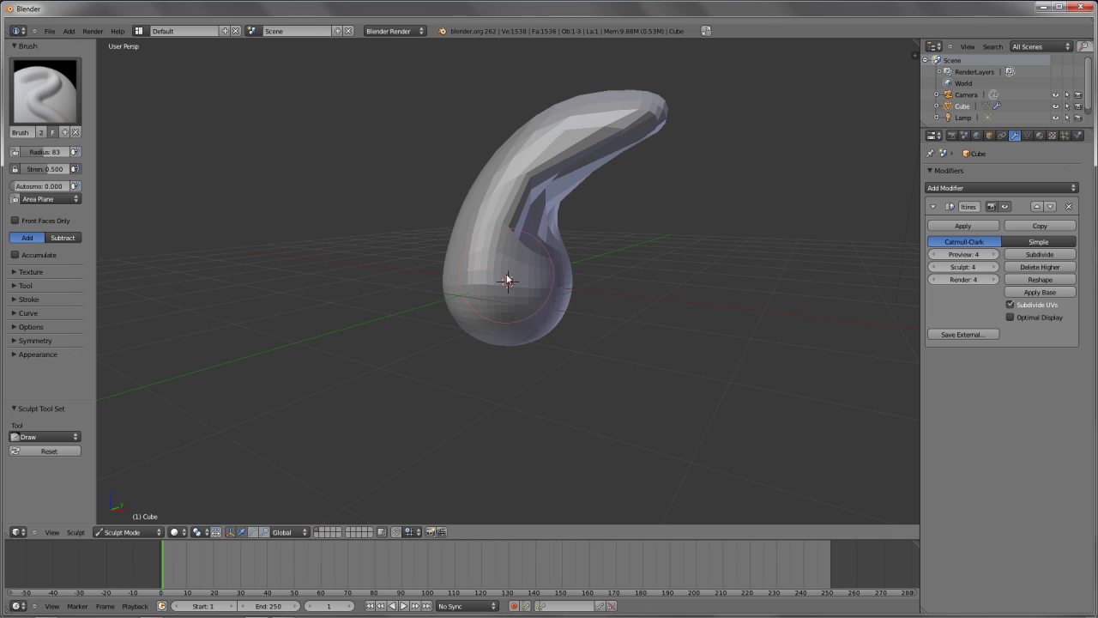
# Bulge the hook's tip farther right and down, extending it with a crease
pyautogui.moveTo(488, 294)
pyautogui.mouseDown(button='middle')
pyautogui.moveTo(593, 321)
pyautogui.moveTo(568, 299)
pyautogui.mouseUp(button='middle')
pyautogui.scroll(2, 503, 353)
pyautogui.moveTo(504, 357)
pyautogui.mouseDown(button='middle')
pyautogui.moveTo(543, 318)
pyautogui.moveTo(541, 368)
pyautogui.mouseUp(button='middle')
pyautogui.scroll(-2, 540, 366)
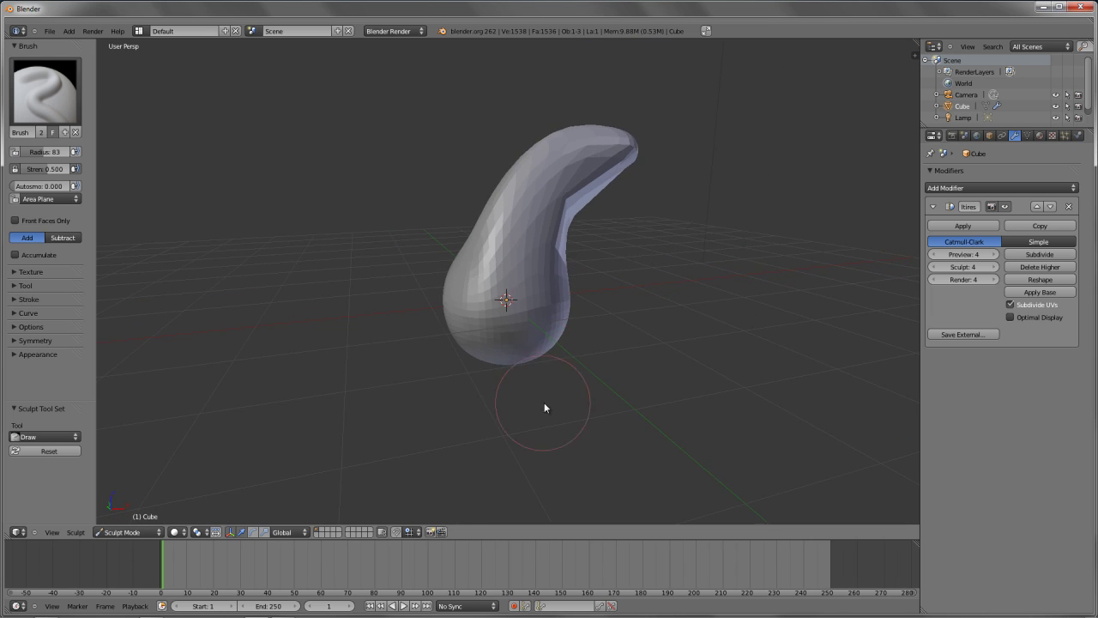
pyautogui.moveTo(552, 407); pyautogui.dragTo(575, 412, button='middle')
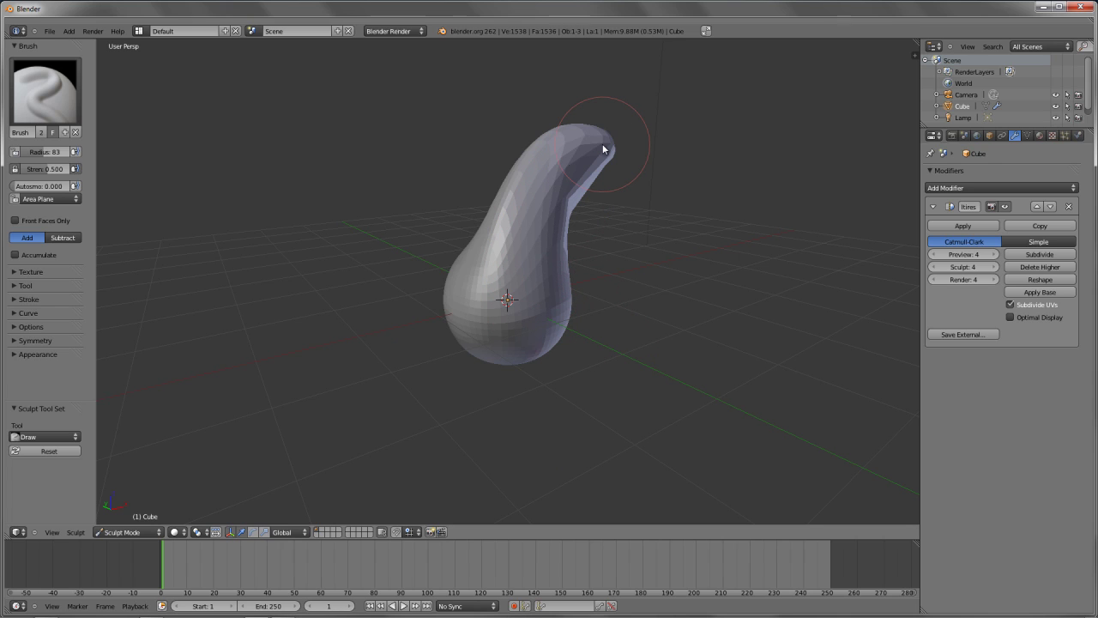
pyautogui.moveTo(563, 135)
pyautogui.mouseDown()
pyautogui.moveTo(520, 147)
pyautogui.moveTo(611, 183)
pyautogui.mouseUp()
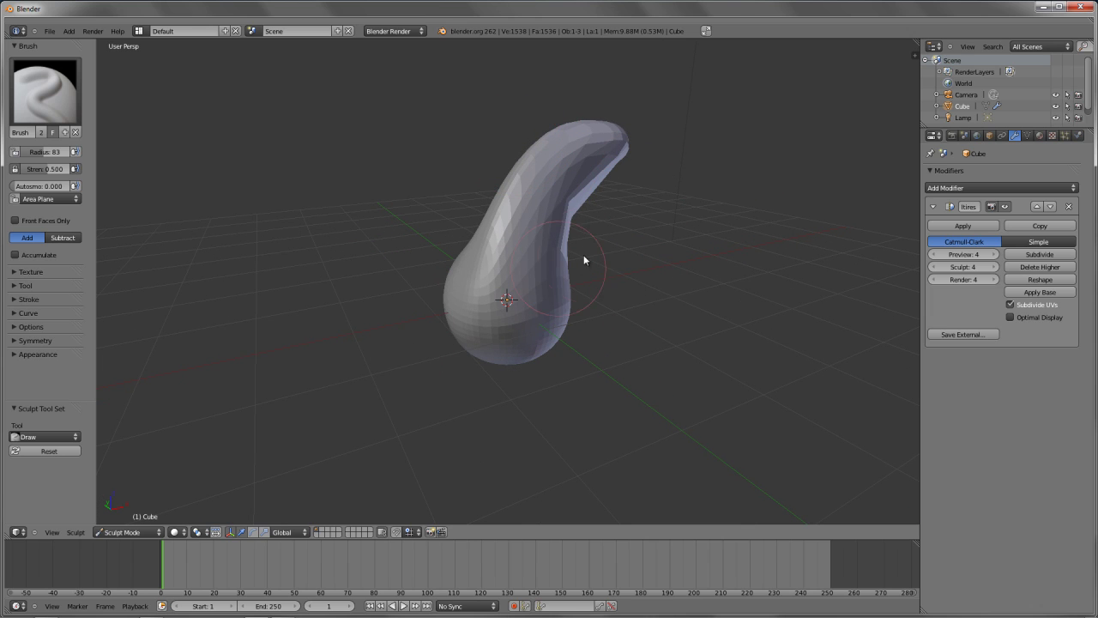
pyautogui.moveTo(586, 259)
pyautogui.mouseDown()
pyautogui.moveTo(577, 251)
pyautogui.moveTo(608, 178)
pyautogui.moveTo(587, 178)
pyautogui.mouseUp()
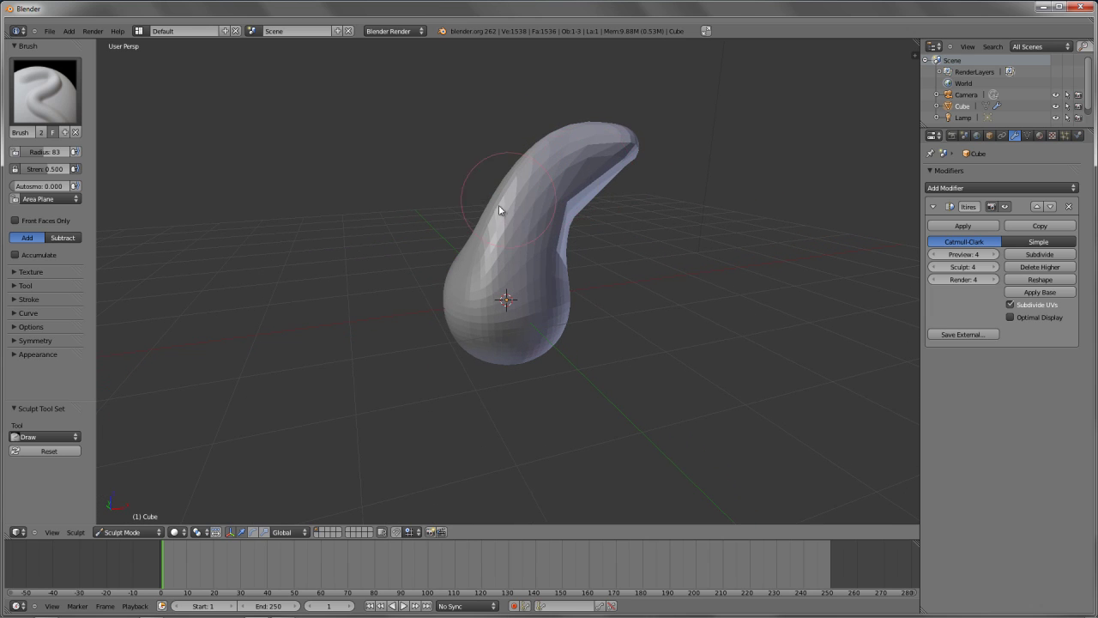
# Apply the Multires modifier and add a Remesh modifier to the sculpt
pyautogui.click(964, 226)
pyautogui.click(970, 186)
pyautogui.click(956, 188)
pyautogui.click(957, 191)
pyautogui.click(841, 324)
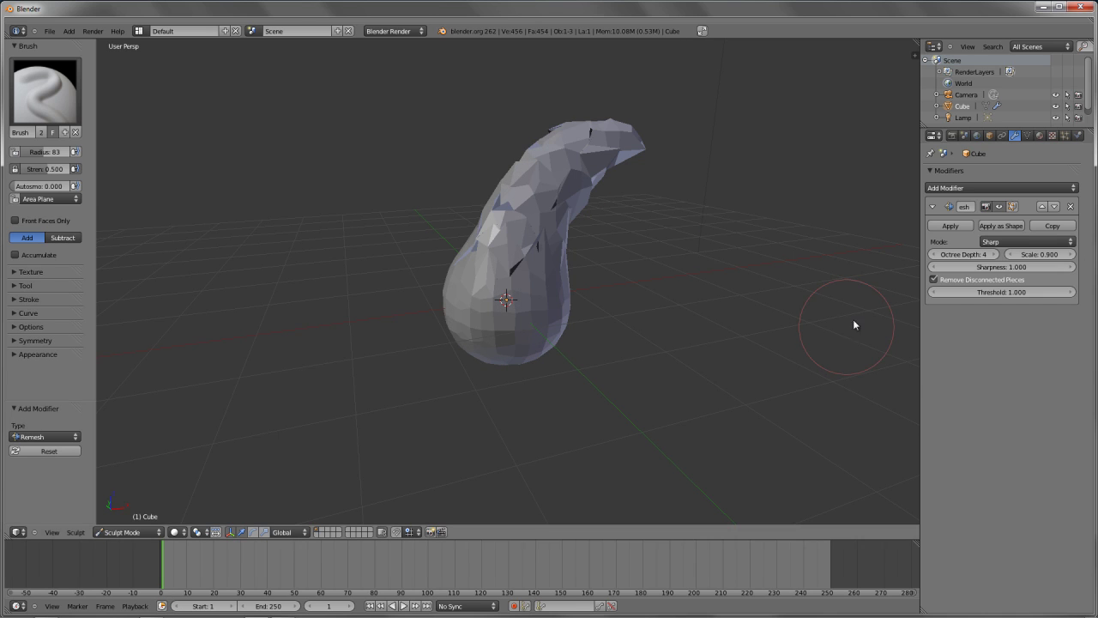
# Set the Remesh to Smooth mode with Octree Depth 5 and Scale 0.784
pyautogui.click(1029, 241)
pyautogui.click(1030, 220)
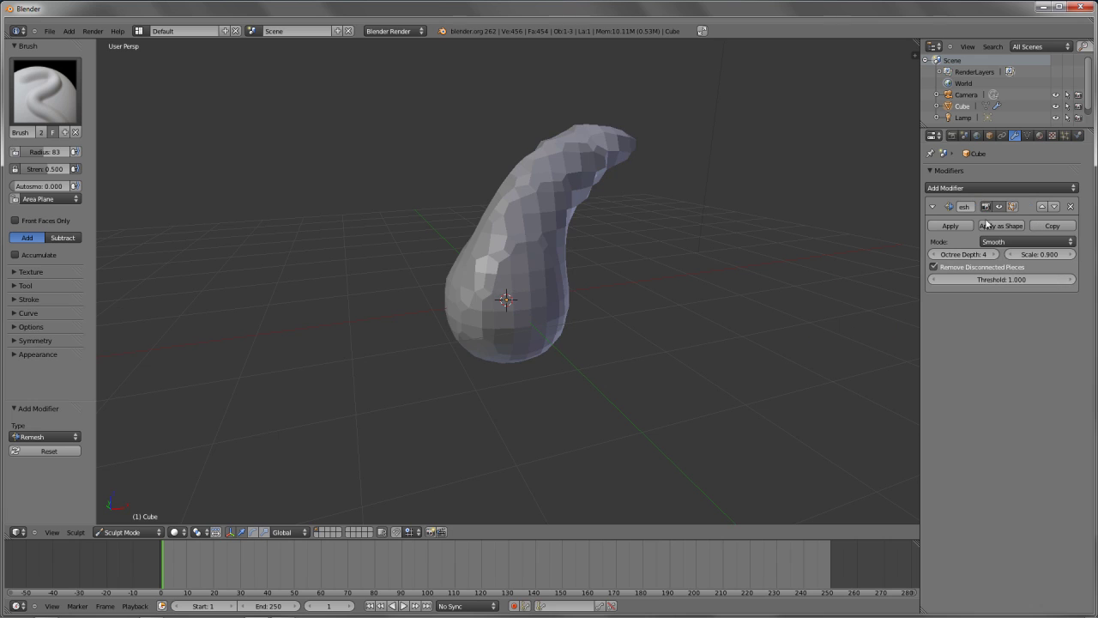
pyautogui.click(993, 254)
pyautogui.click(992, 255)
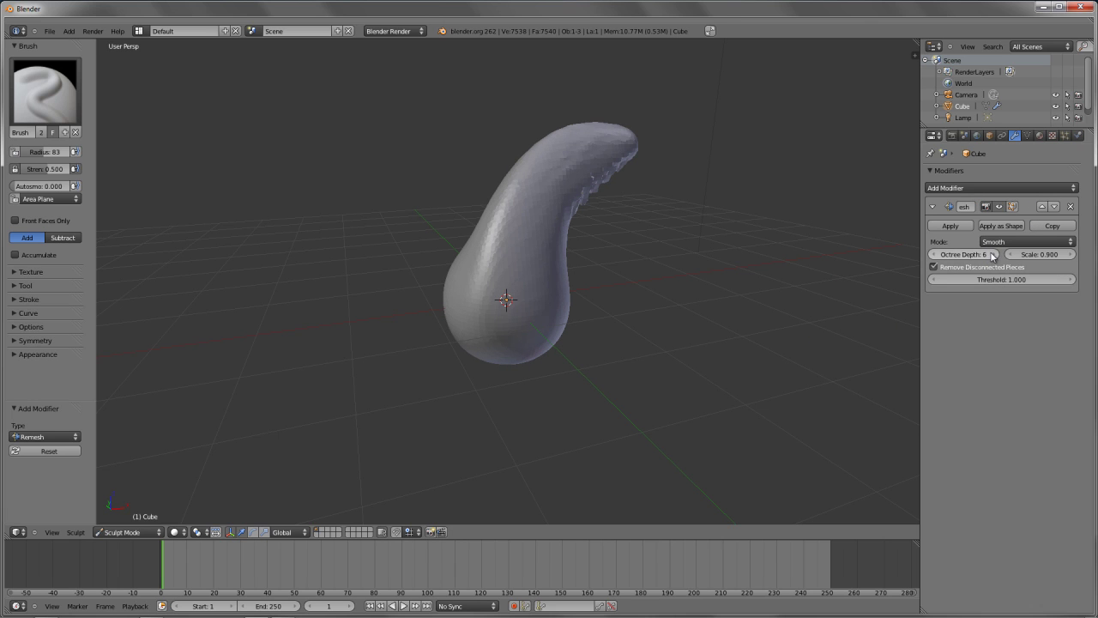
pyautogui.click(932, 255)
pyautogui.moveTo(652, 282)
pyautogui.mouseDown(button='middle')
pyautogui.moveTo(599, 257)
pyautogui.moveTo(527, 245)
pyautogui.moveTo(506, 283)
pyautogui.moveTo(558, 326)
pyautogui.moveTo(652, 309)
pyautogui.mouseUp(button='middle')
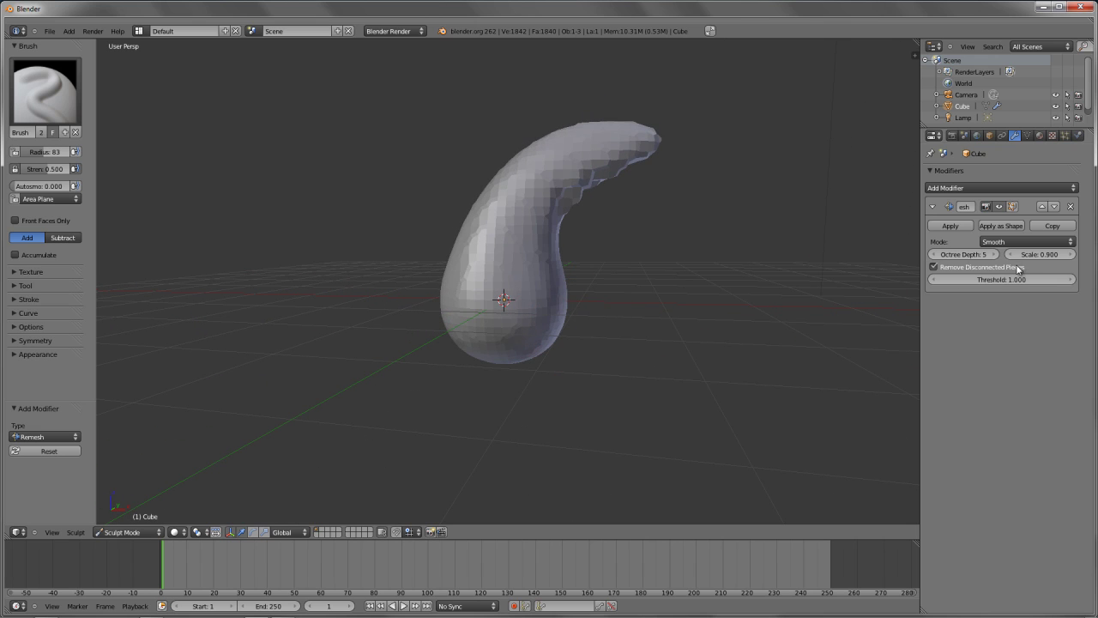
pyautogui.moveTo(1039, 254); pyautogui.dragTo(1009, 257)
# Keep Remove Disconnected Pieces enabled and apply the Remesh modifier
pyautogui.click(934, 267)
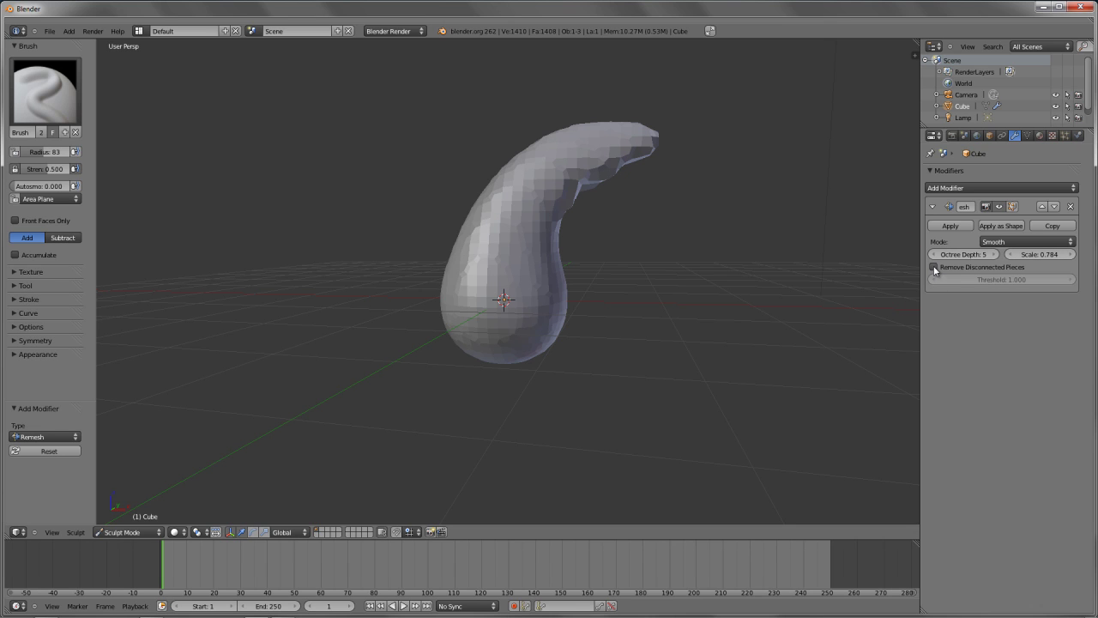
pyautogui.click(934, 267)
pyautogui.moveTo(612, 217)
pyautogui.mouseDown()
pyautogui.moveTo(527, 188)
pyautogui.moveTo(494, 247)
pyautogui.moveTo(518, 280)
pyautogui.moveTo(589, 310)
pyautogui.mouseUp()
pyautogui.moveTo(588, 311); pyautogui.dragTo(652, 292, button='middle')
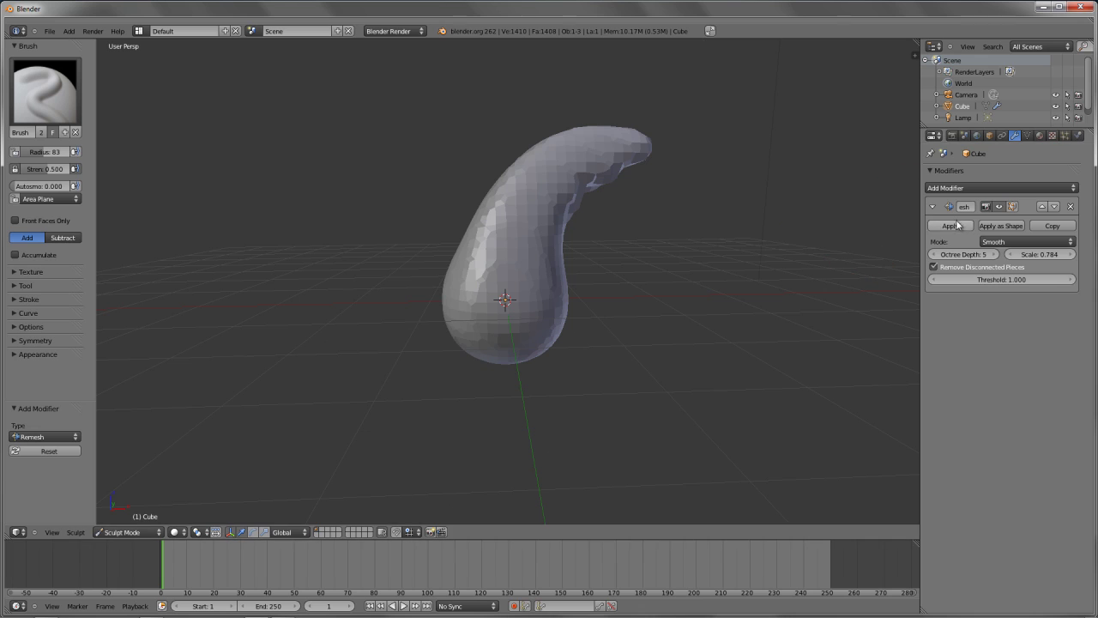
pyautogui.click(952, 224)
pyautogui.moveTo(706, 206)
pyautogui.mouseDown(button='middle')
pyautogui.moveTo(559, 242)
pyautogui.moveTo(619, 161)
pyautogui.mouseUp(button='middle')
# Smooth the jagged ridges along the upper bend, tip and body with the Smooth brush
pyautogui.press('s')
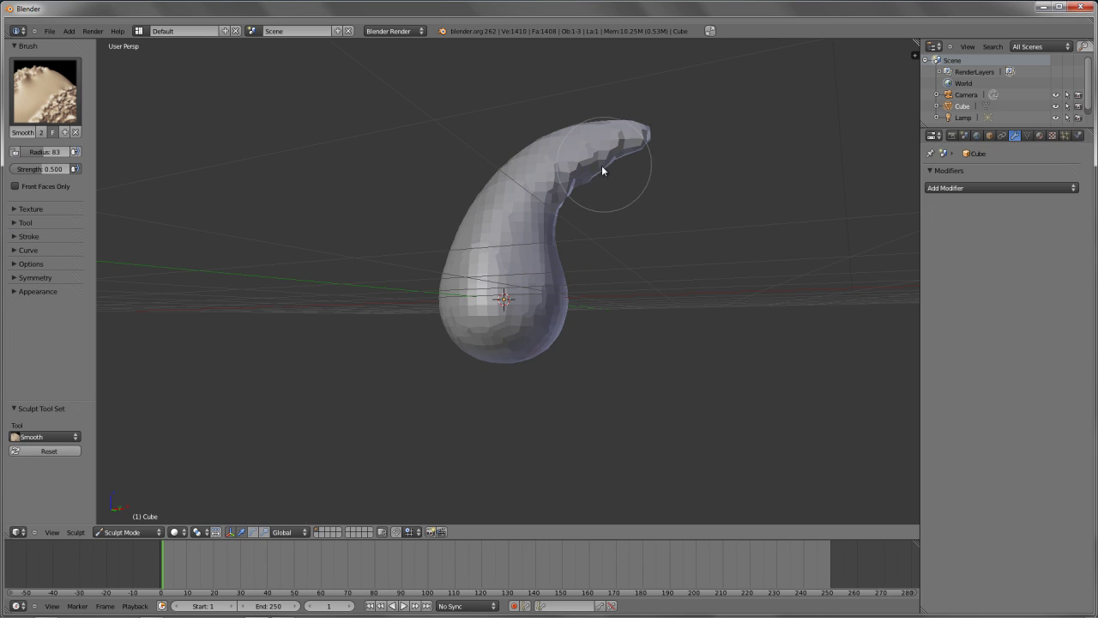
pyautogui.moveTo(598, 175)
pyautogui.mouseDown()
pyautogui.moveTo(561, 228)
pyautogui.moveTo(597, 176)
pyautogui.moveTo(551, 202)
pyautogui.moveTo(642, 127)
pyautogui.mouseUp()
pyautogui.moveTo(643, 126)
pyautogui.mouseDown(button='middle')
pyautogui.moveTo(559, 199)
pyautogui.moveTo(449, 123)
pyautogui.mouseUp(button='middle')
pyautogui.moveTo(450, 127)
pyautogui.mouseDown()
pyautogui.moveTo(512, 321)
pyautogui.moveTo(481, 320)
pyautogui.moveTo(458, 301)
pyautogui.mouseUp()
pyautogui.moveTo(458, 301)
pyautogui.mouseDown(button='middle')
pyautogui.moveTo(652, 369)
pyautogui.moveTo(650, 338)
pyautogui.mouseUp(button='middle')
pyautogui.moveTo(519, 148); pyautogui.dragTo(518, 303)
pyautogui.moveTo(519, 304); pyautogui.dragTo(538, 294, button='middle')
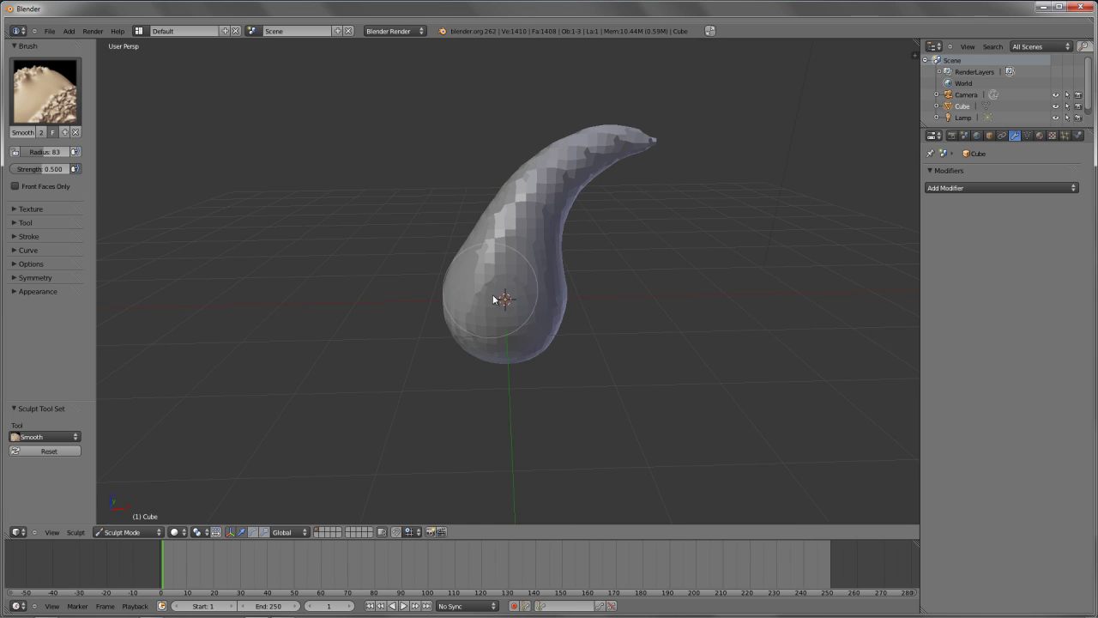
pyautogui.moveTo(504, 302)
pyautogui.mouseDown(button='middle')
pyautogui.moveTo(559, 314)
pyautogui.moveTo(576, 289)
pyautogui.moveTo(629, 296)
pyautogui.moveTo(595, 277)
pyautogui.moveTo(603, 311)
pyautogui.moveTo(592, 308)
pyautogui.moveTo(558, 253)
pyautogui.moveTo(508, 243)
pyautogui.moveTo(497, 254)
pyautogui.moveTo(558, 305)
pyautogui.moveTo(658, 298)
pyautogui.mouseUp(button='middle')
pyautogui.scroll(3, 628, 296)
pyautogui.scroll(-2, 591, 309)
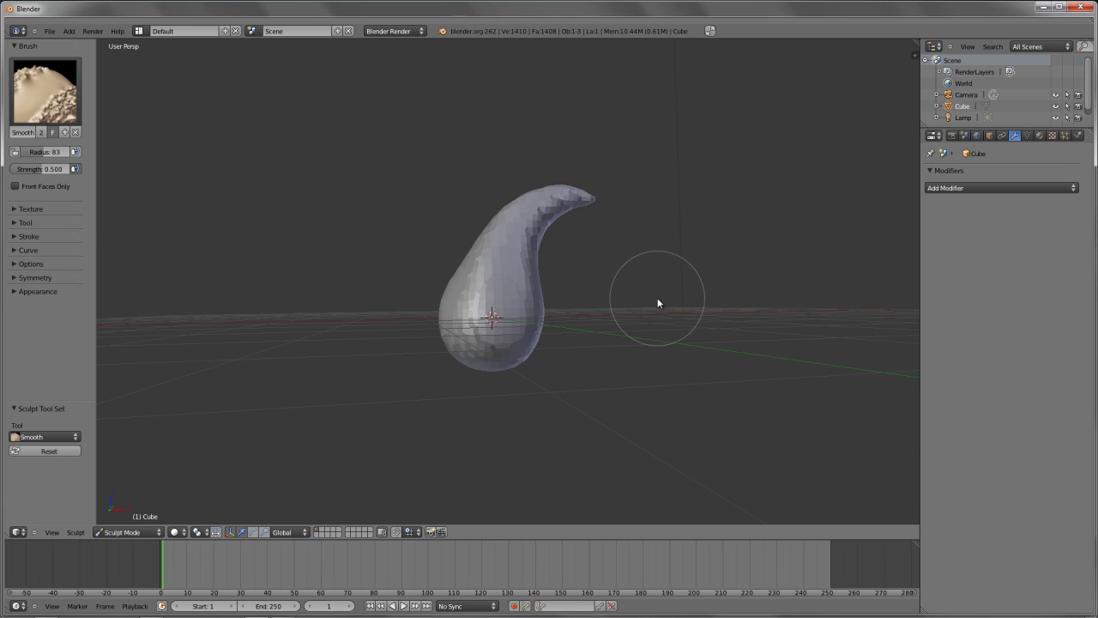
pyautogui.moveTo(358, 392)
pyautogui.mouseDown(button='middle')
pyautogui.moveTo(527, 336)
pyautogui.moveTo(510, 311)
pyautogui.moveTo(526, 367)
pyautogui.mouseUp(button='middle')
pyautogui.scroll(2, 568, 257)
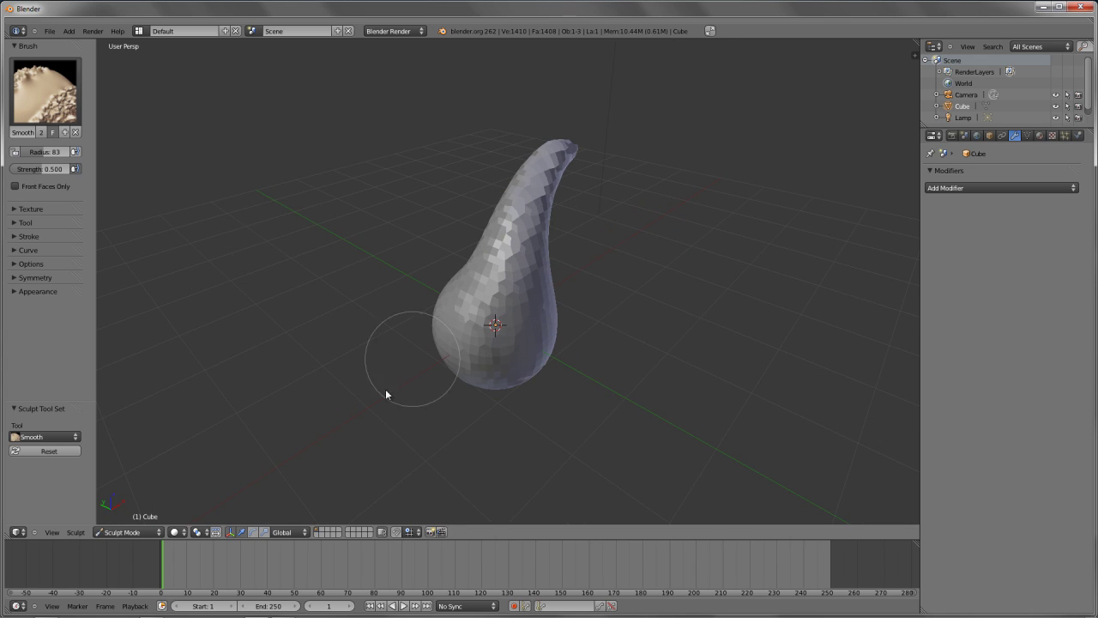
# Return to Object Mode and delete the sculpted object
pyautogui.click(123, 532)
pyautogui.click(123, 521)
pyautogui.press('x')
pyautogui.click(455, 282)
# Add a 3-D Text object to the empty scene
pyautogui.press('KP_4')
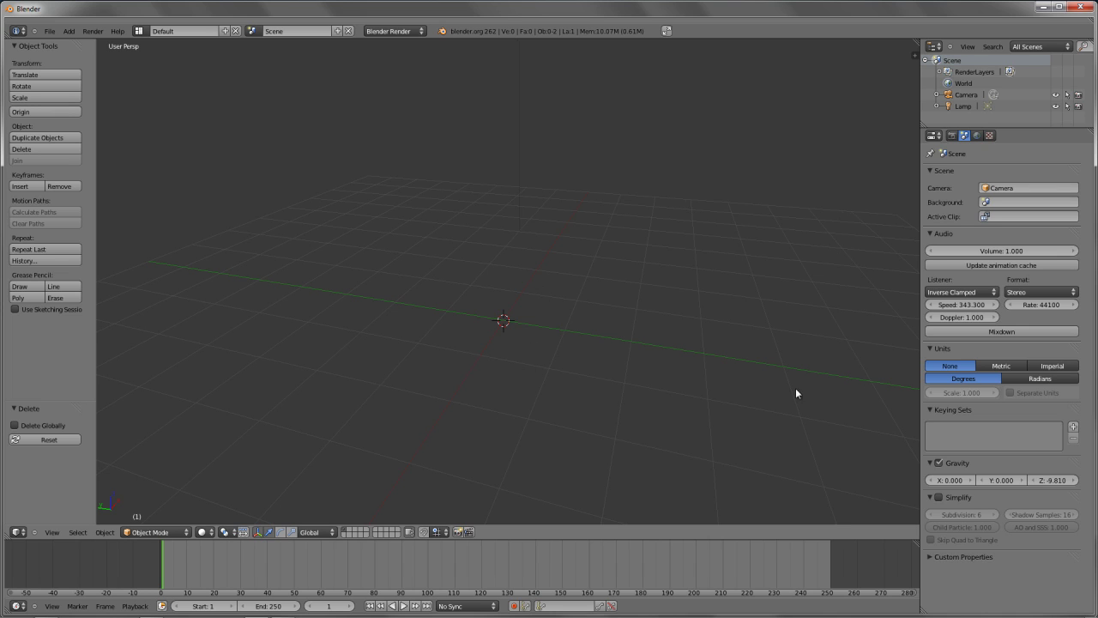
pyautogui.hotkey('shift', 'a')
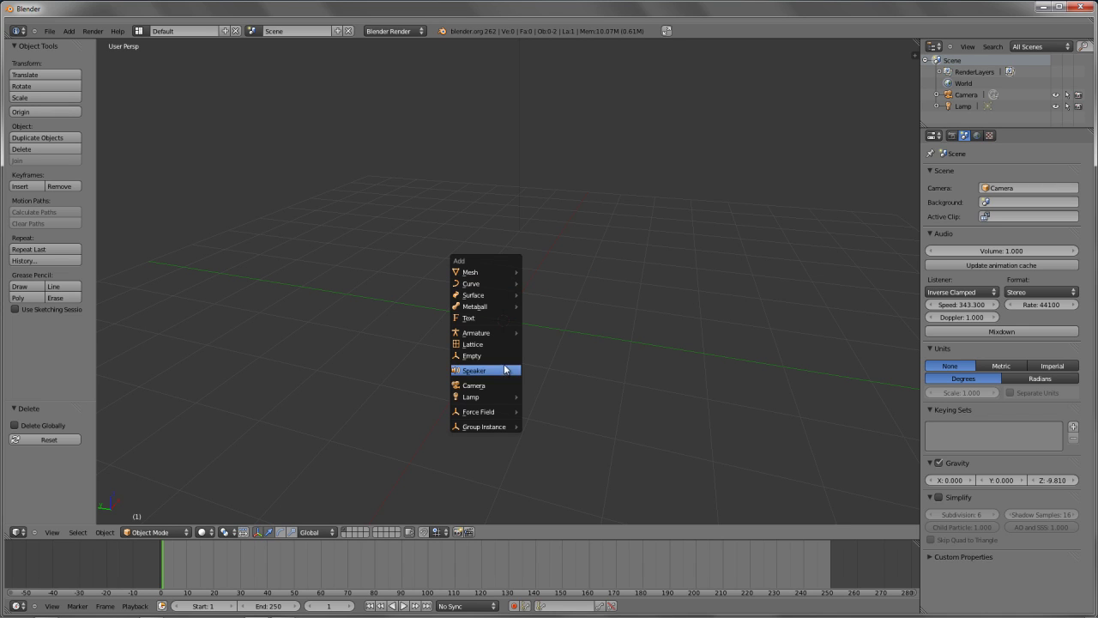
pyautogui.click(491, 325)
pyautogui.moveTo(521, 324); pyautogui.dragTo(475, 396, button='middle')
# Set the text's Geometry Extrude to about 0.132 and bring up the Convert menu
pyautogui.click(1028, 135)
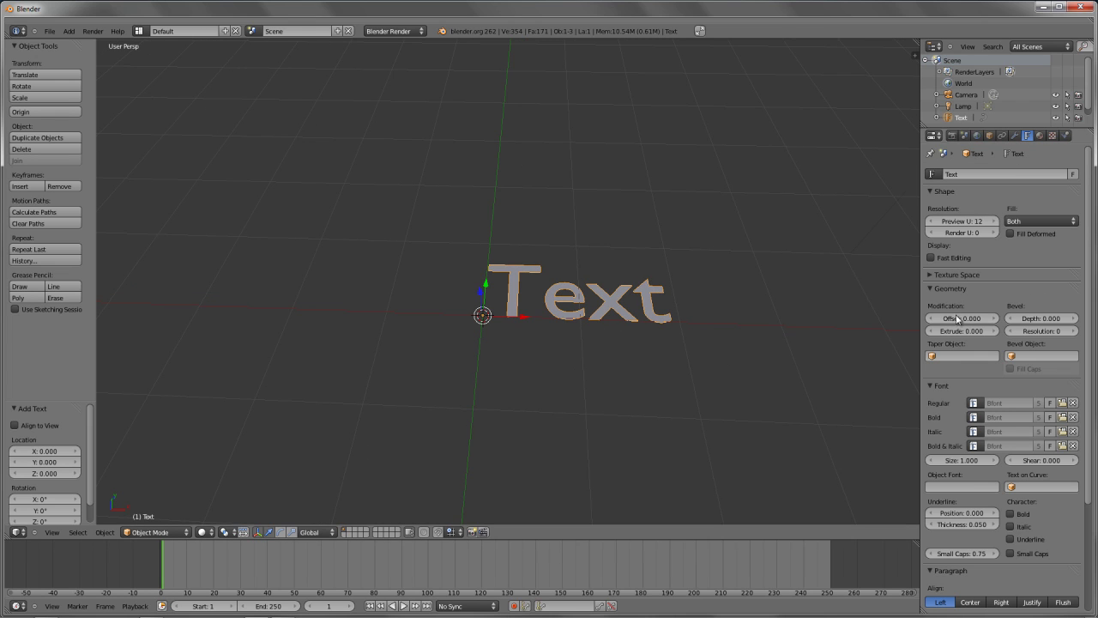
pyautogui.moveTo(986, 331)
pyautogui.mouseDown()
pyautogui.moveTo(1001, 337)
pyautogui.moveTo(968, 333)
pyautogui.mouseUp()
pyautogui.moveTo(618, 352); pyautogui.dragTo(553, 282, button='middle')
pyautogui.scroll(2, 575, 302)
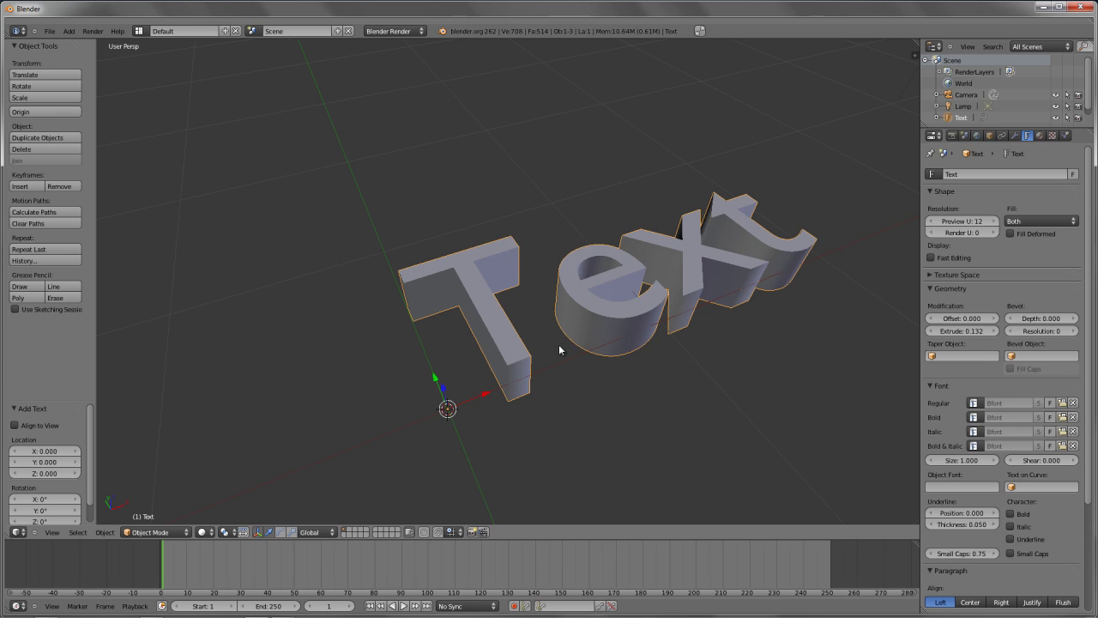
pyautogui.hotkey('alt', 'c')
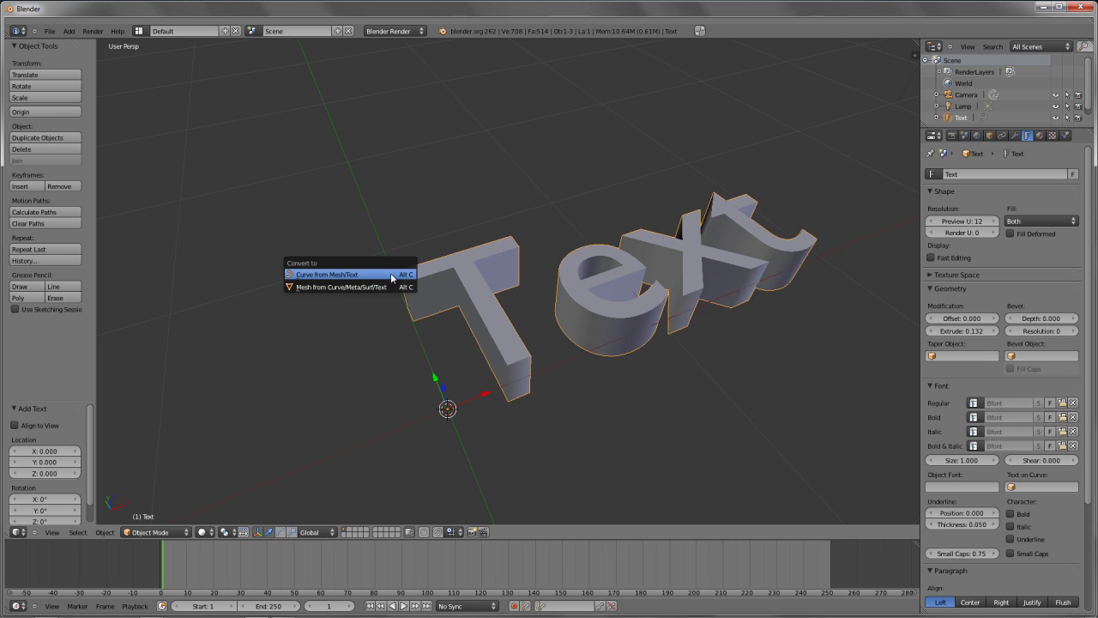
# Convert the text to a mesh and enter Edit Mode in an orthographic view
pyautogui.click(313, 287)
pyautogui.moveTo(583, 341); pyautogui.dragTo(534, 247, button='middle')
pyautogui.press('Tab')
pyautogui.press('KP_5')
pyautogui.press('a')
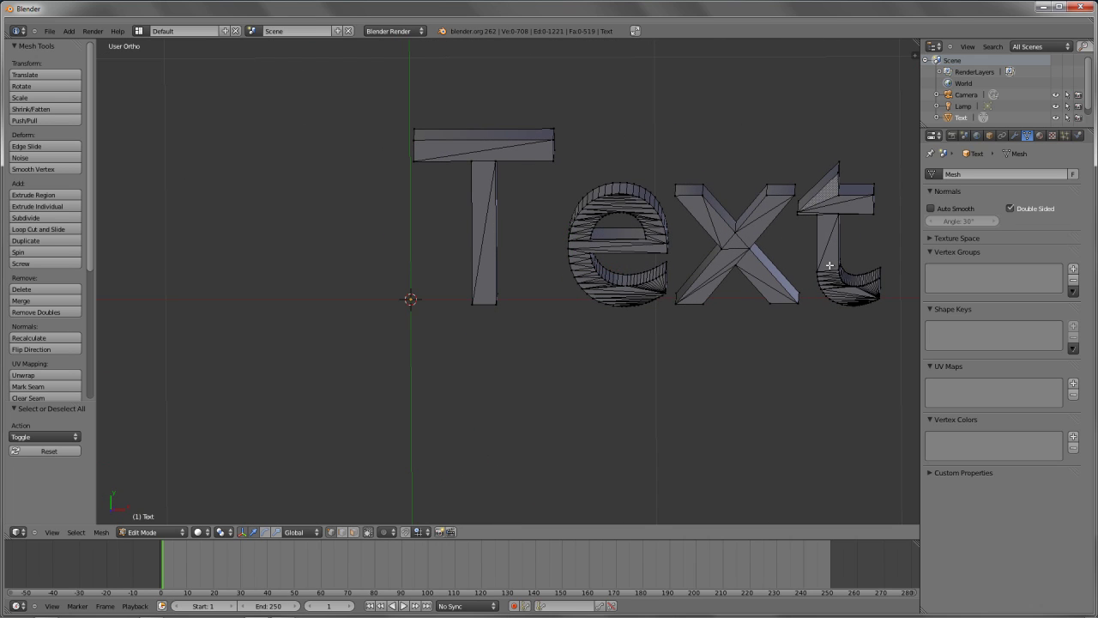
pyautogui.scroll(2, 825, 266)
# Select edges and vertices on the letter x to inspect its long triangulated faces
pyautogui.rightClick(763, 244)
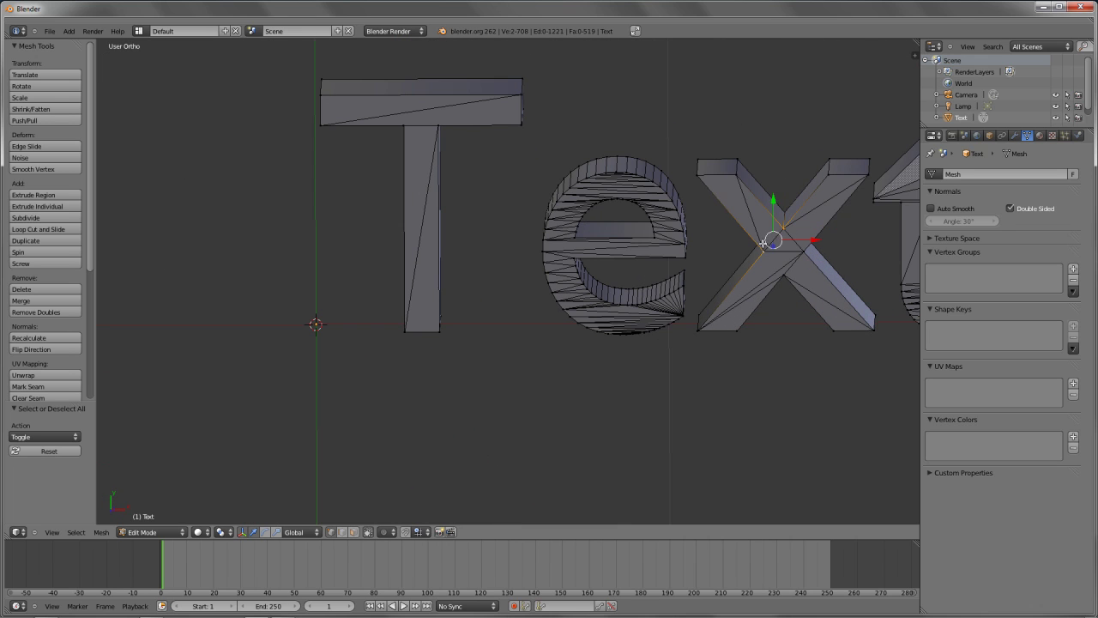
pyautogui.keyDown('shift'); pyautogui.rightClick(705, 176); pyautogui.keyUp('shift')
pyautogui.keyDown('shift'); pyautogui.rightClick(737, 176); pyautogui.keyUp('shift')
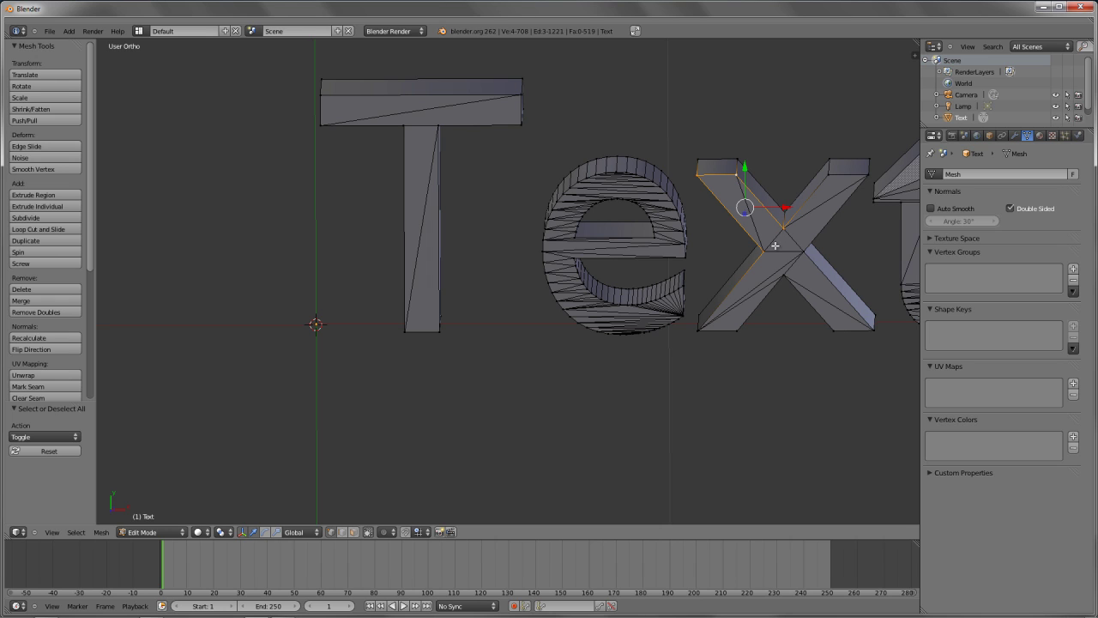
pyautogui.press('Tab')
pyautogui.keyDown('shift'); pyautogui.moveTo(764, 258); pyautogui.dragTo(648, 272, button='middle'); pyautogui.keyUp('shift')
pyautogui.press('Tab')
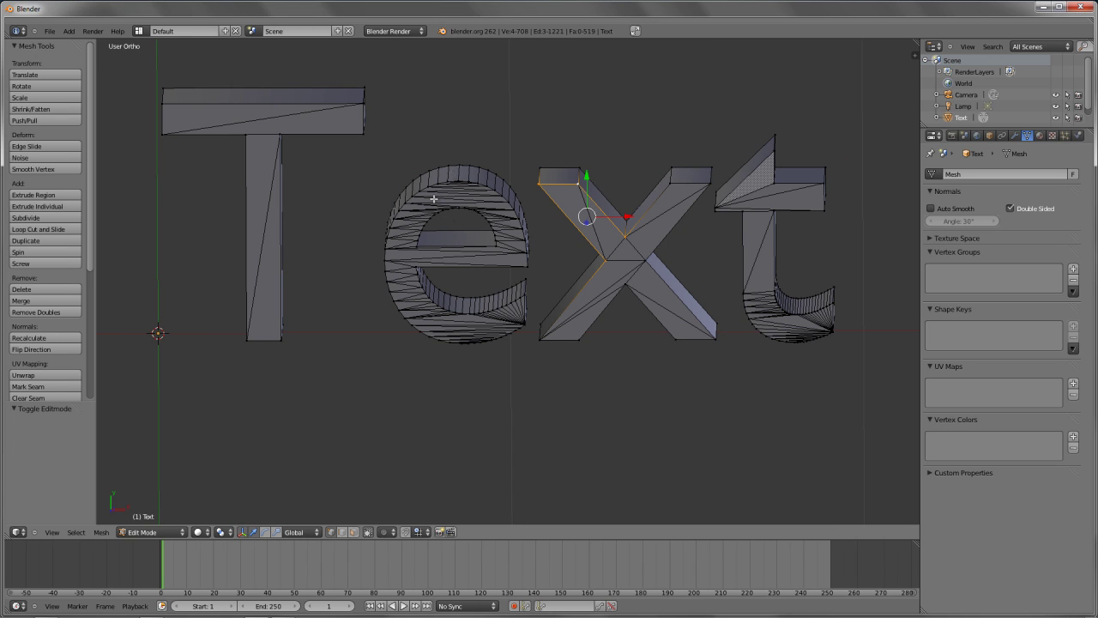
pyautogui.press('Tab')
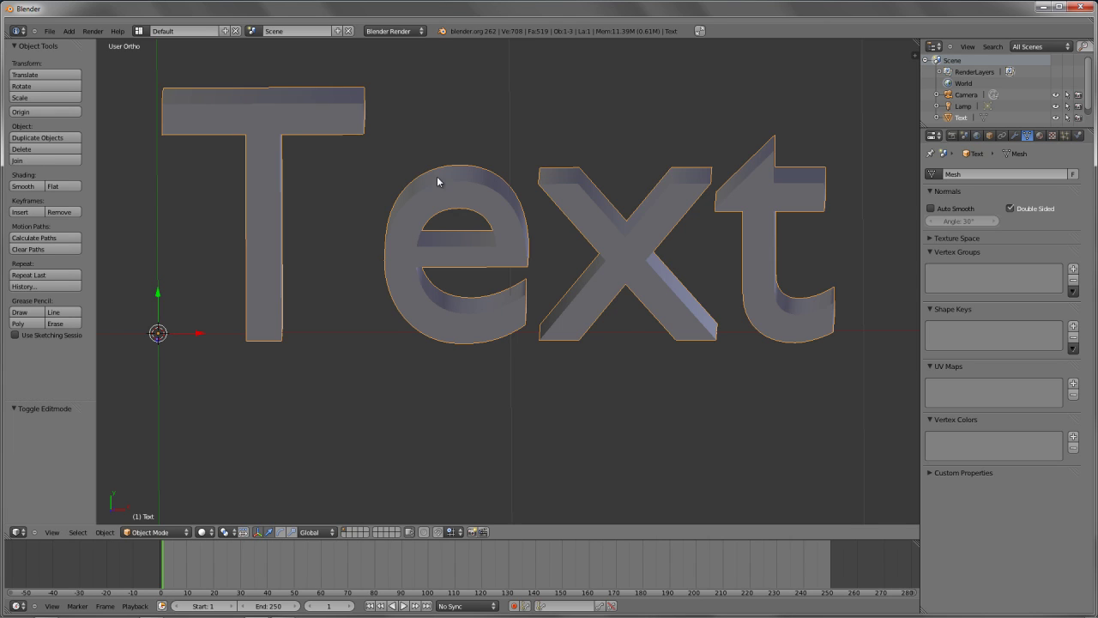
pyautogui.scroll(2, 455, 189)
pyautogui.press('Tab')
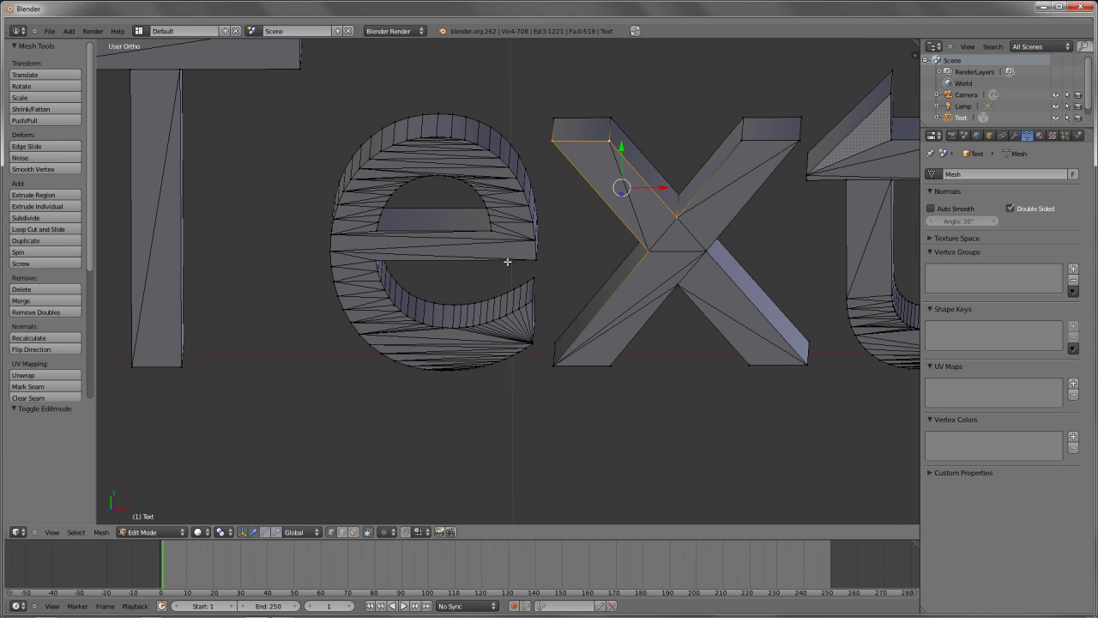
pyautogui.press('Tab')
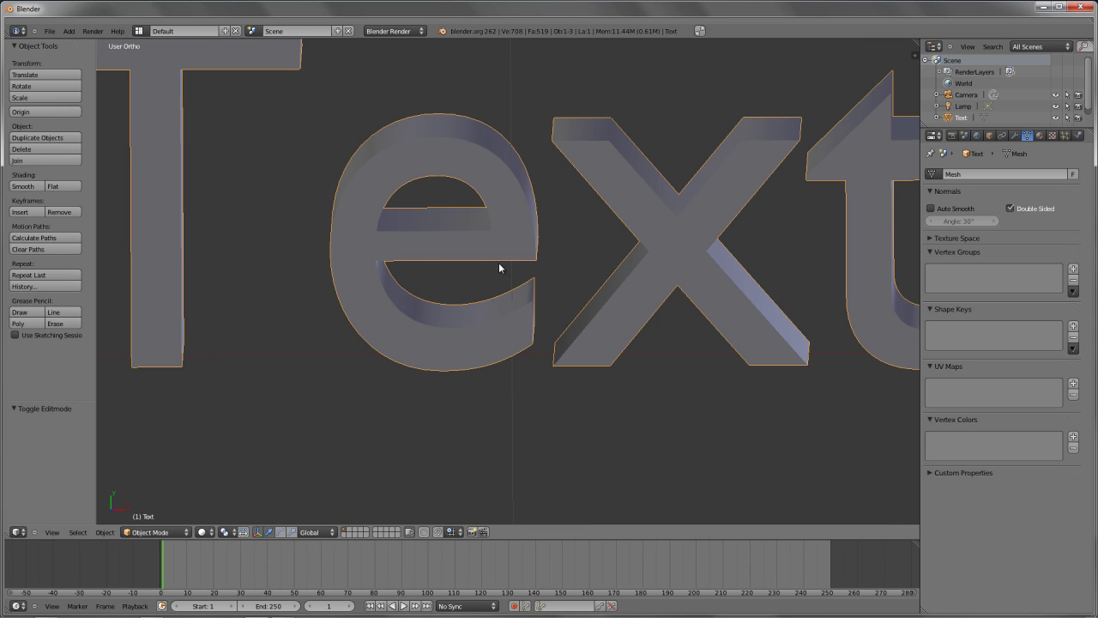
# Add a Sharp-mode Remesh to the text, disable Remove Disconnected Pieces, set Octree Depth 7
pyautogui.click(1014, 136)
pyautogui.click(982, 187)
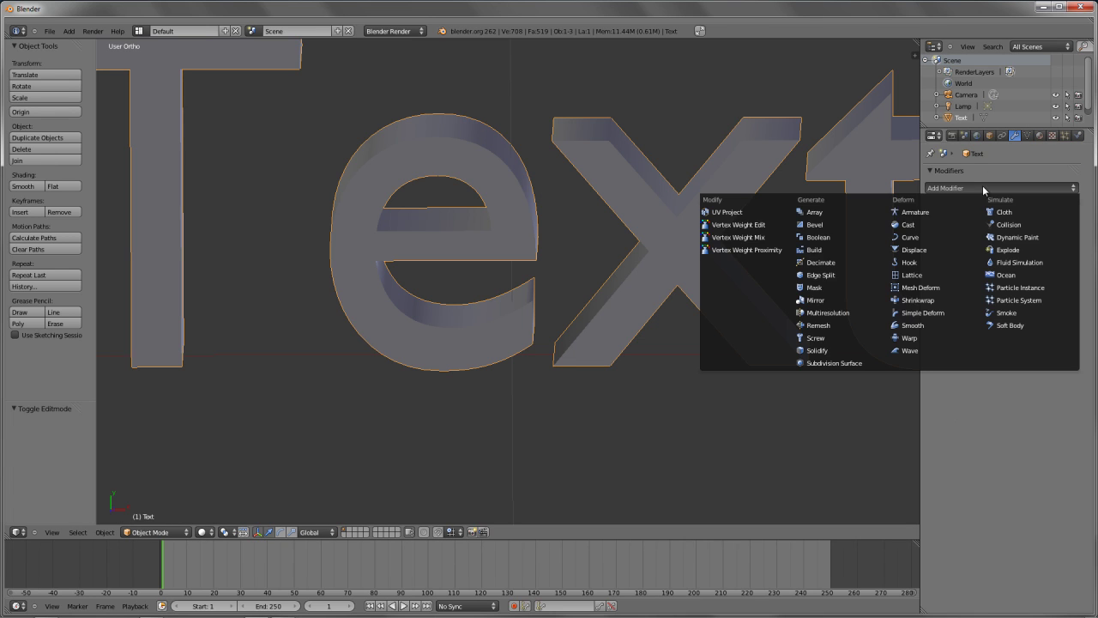
pyautogui.click(824, 325)
pyautogui.scroll(-5, 561, 269)
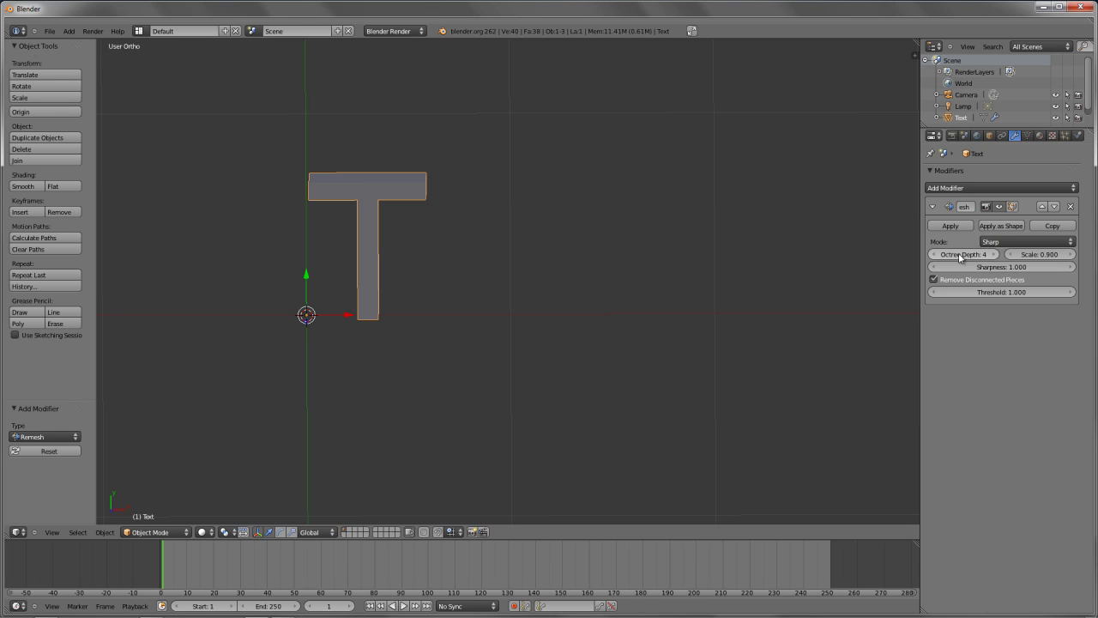
pyautogui.click(934, 280)
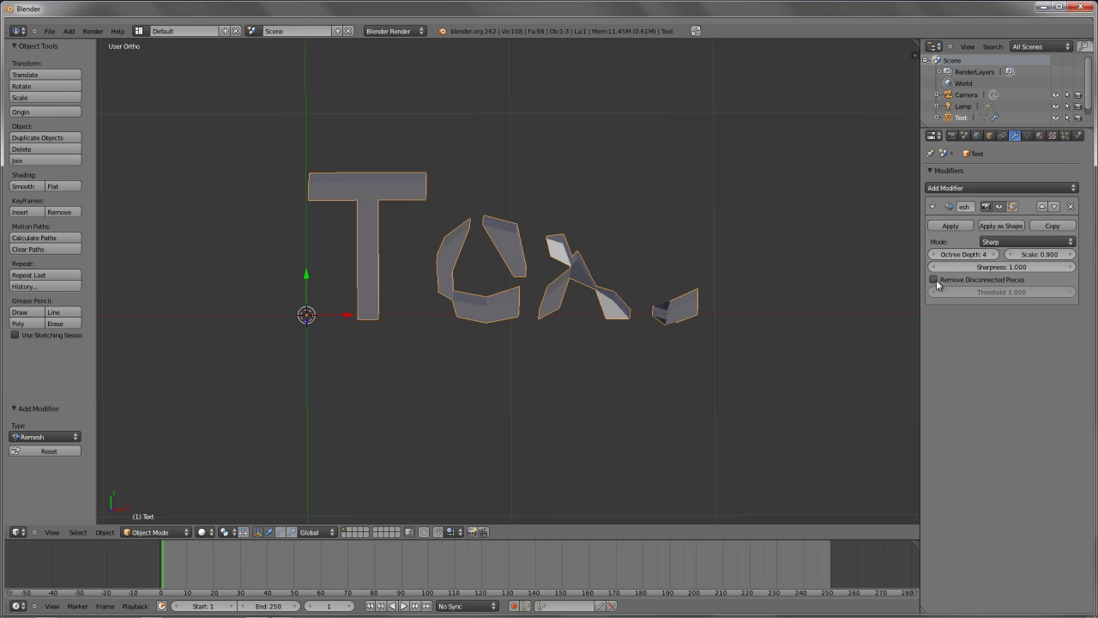
pyautogui.keyDown('shift'); pyautogui.moveTo(691, 275); pyautogui.dragTo(677, 255, button='middle'); pyautogui.keyUp('shift')
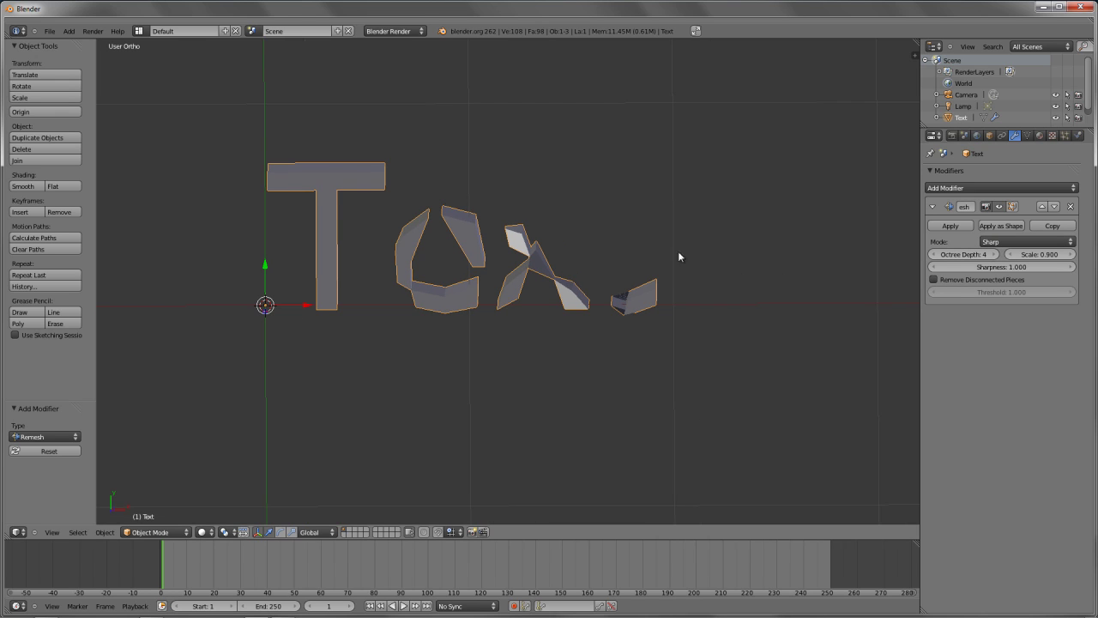
pyautogui.click(1026, 241)
pyautogui.click(995, 254)
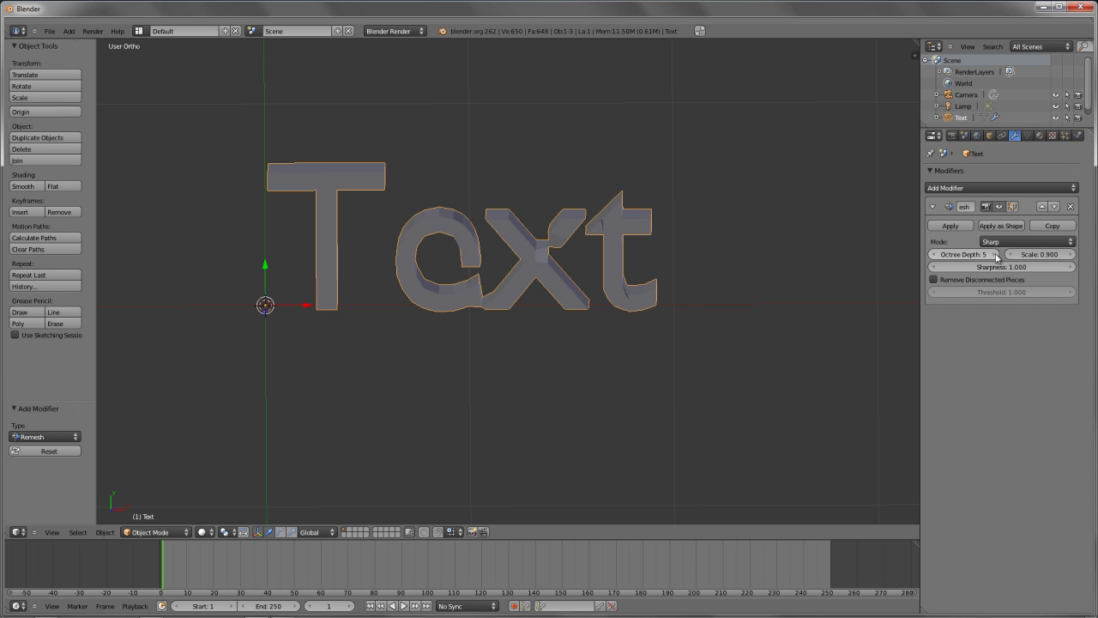
pyautogui.click(994, 254)
pyautogui.click(994, 254)
pyautogui.scroll(4, 642, 264)
pyautogui.moveTo(642, 260); pyautogui.dragTo(618, 257, button='middle')
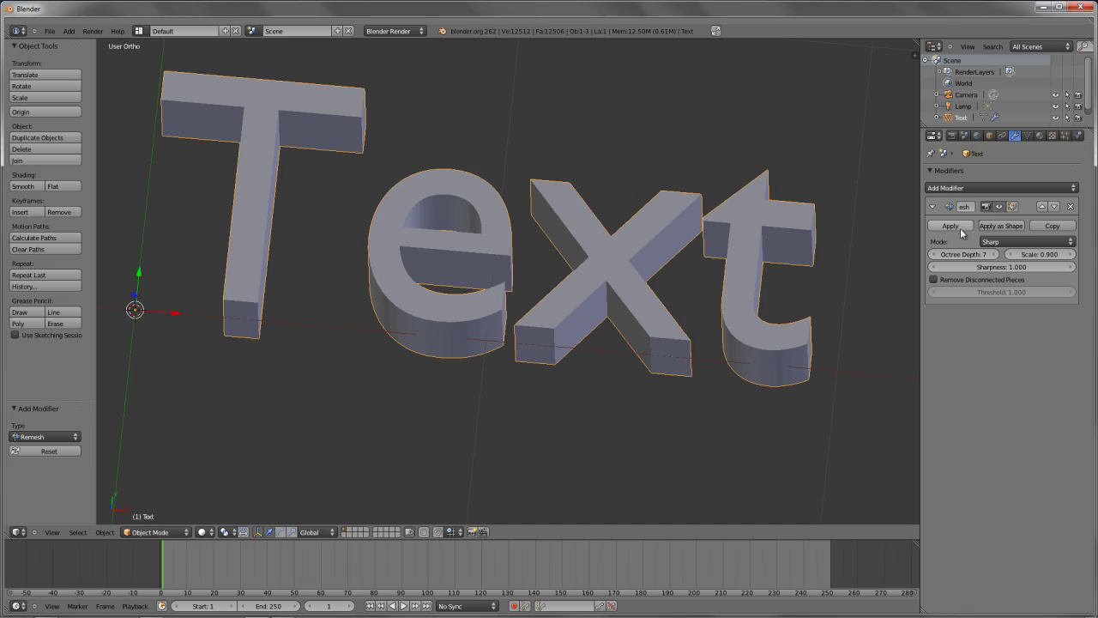
# Apply the Remesh modifier and view the resulting quad grid from front and top
pyautogui.click(950, 226)
pyautogui.press('Tab')
pyautogui.scroll(2, 462, 285)
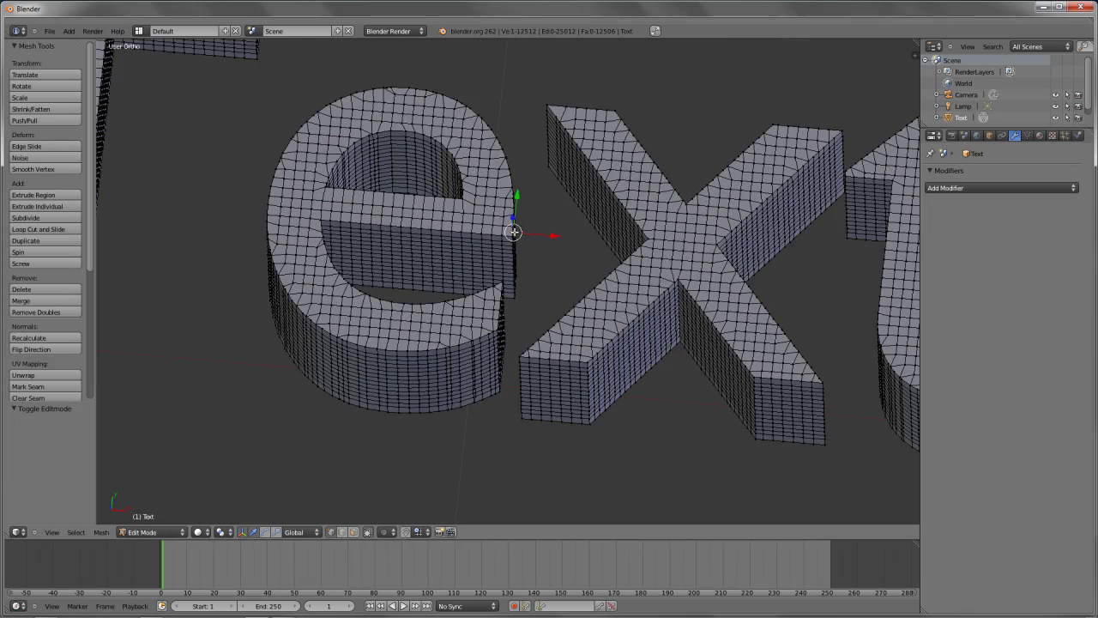
pyautogui.moveTo(513, 232); pyautogui.dragTo(485, 218, button='middle')
pyautogui.press('KP_1')
pyautogui.press('KP_7')
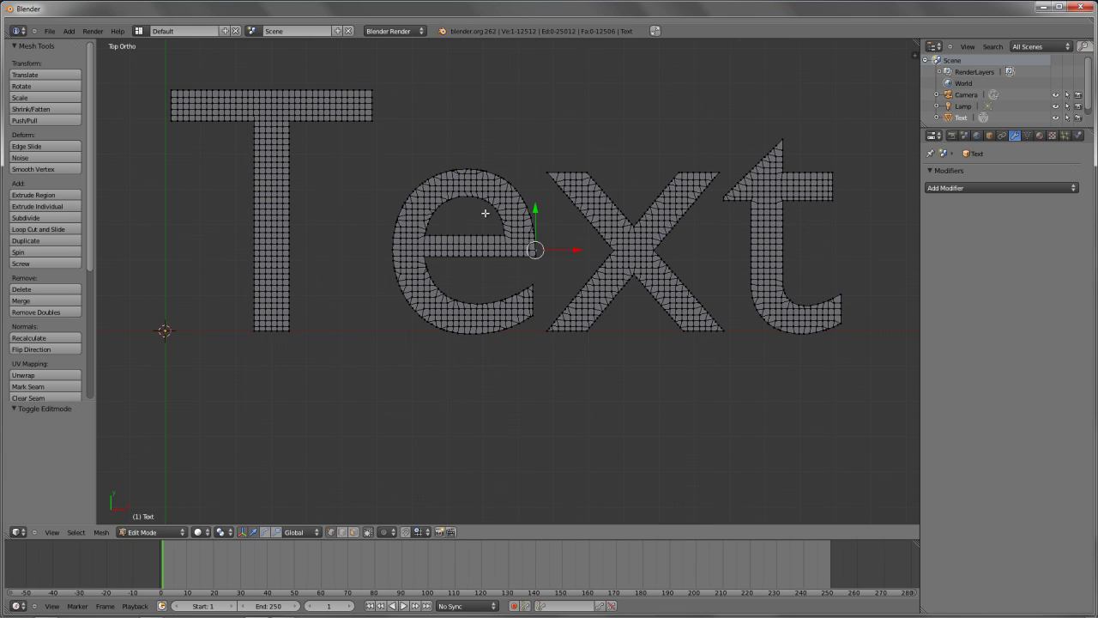
pyautogui.press('Tab')
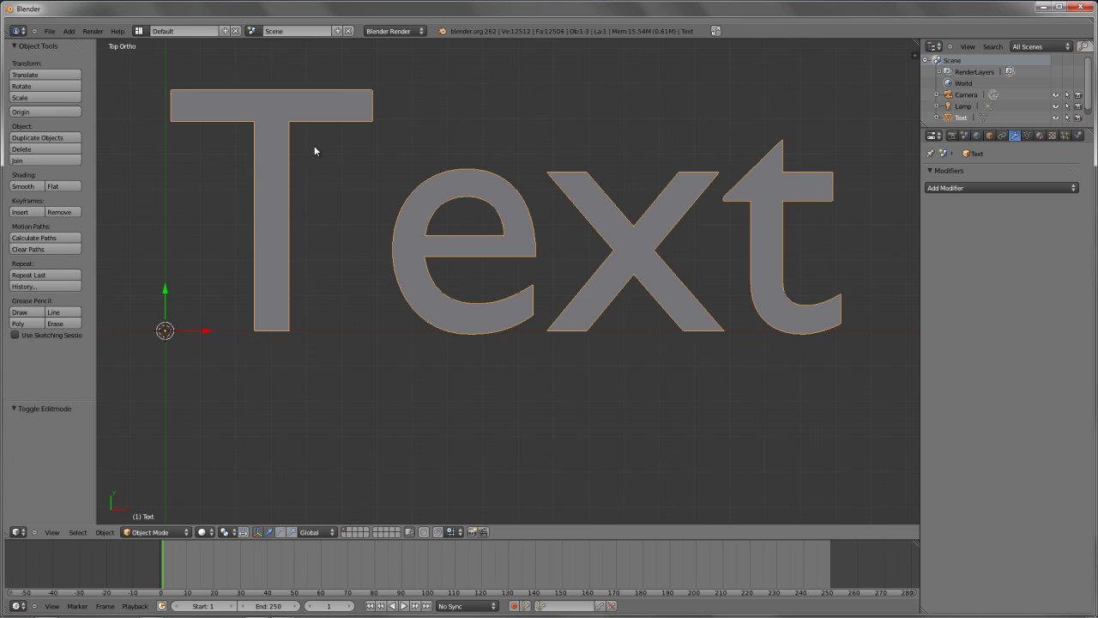
pyautogui.press('Tab')
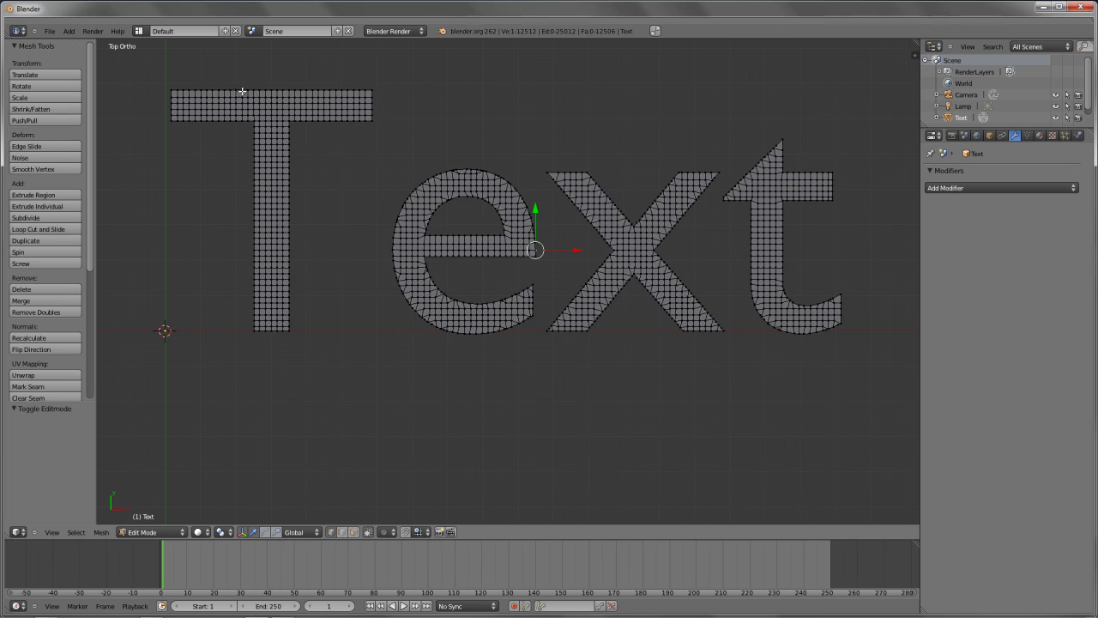
# Select an edge loop around the T to show the quad flow, then exit Edit Mode
pyautogui.moveTo(325, 344); pyautogui.dragTo(741, 190, button='middle')
pyautogui.scroll(4, 479, 261)
pyautogui.press('a')
pyautogui.keyDown('alt'); pyautogui.rightClick(423, 410); pyautogui.keyUp('alt')
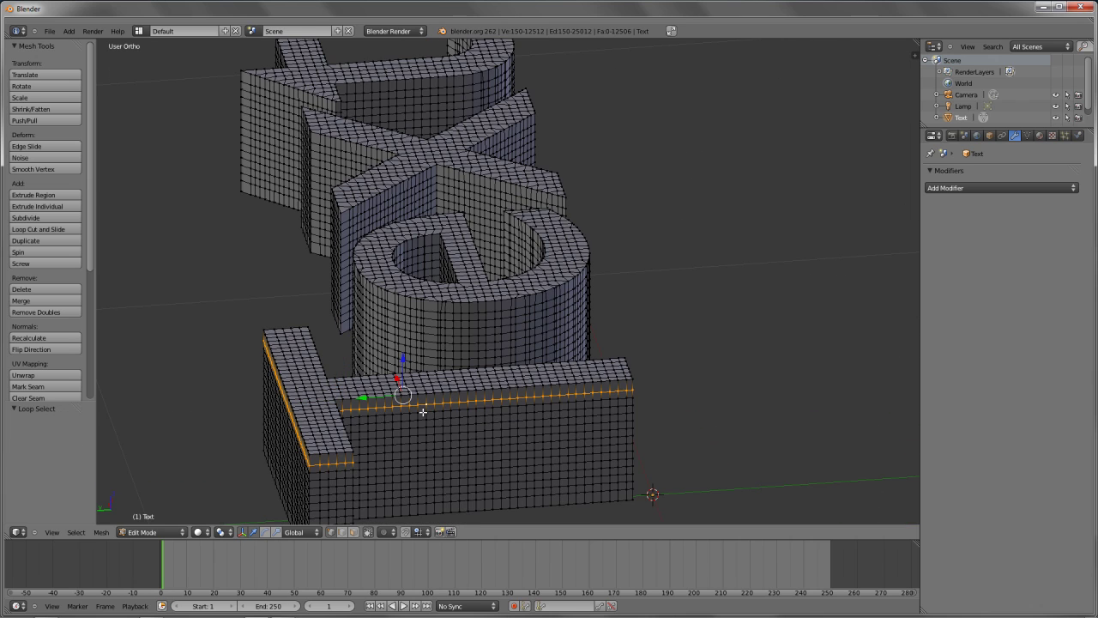
pyautogui.keyDown('alt'); pyautogui.rightClick(422, 417); pyautogui.keyUp('alt')
pyautogui.keyDown('alt'); pyautogui.rightClick(423, 427); pyautogui.keyUp('alt')
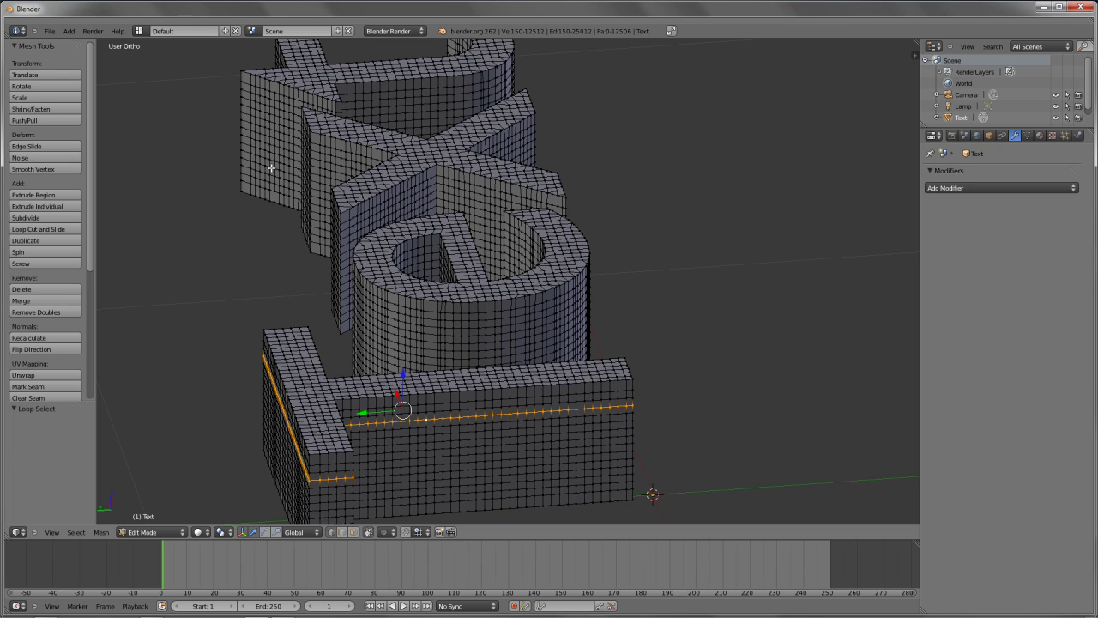
pyautogui.press('a')
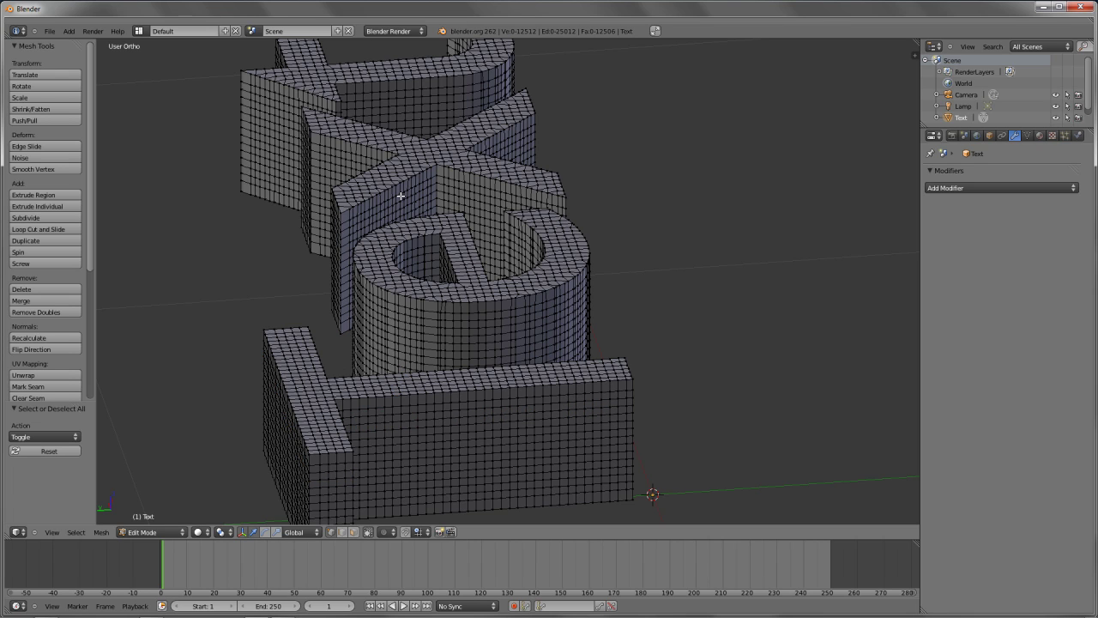
pyautogui.press('Tab')
pyautogui.scroll(-3, 515, 283)
pyautogui.moveTo(591, 331); pyautogui.dragTo(494, 338, button='middle')
pyautogui.scroll(1, 532, 324)
# Delete the Text object and read the Carve Booleans section of the 2.62 release notes in Chrome
pyautogui.press('x')
pyautogui.click(486, 340)
pyautogui.hotkey('alt', 'Tab')
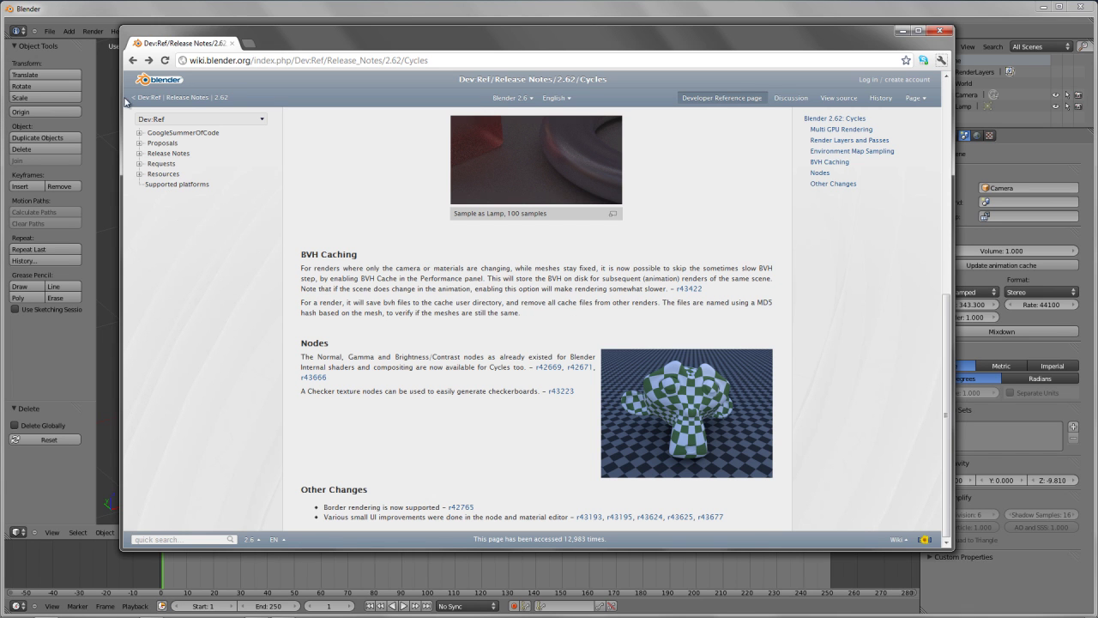
pyautogui.click(133, 60)
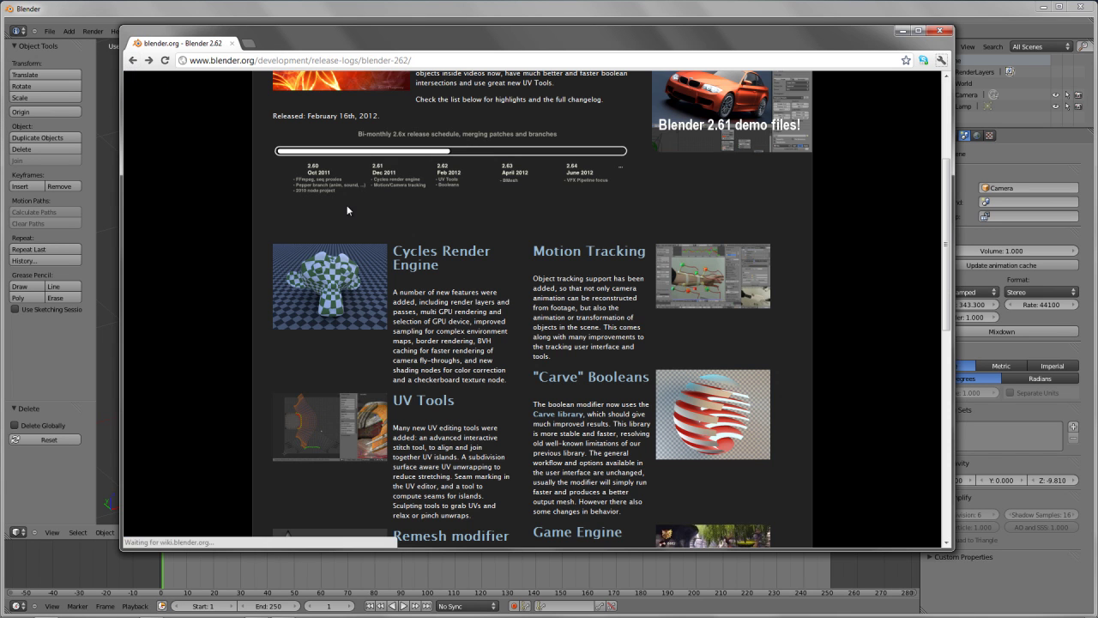
pyautogui.click(578, 382)
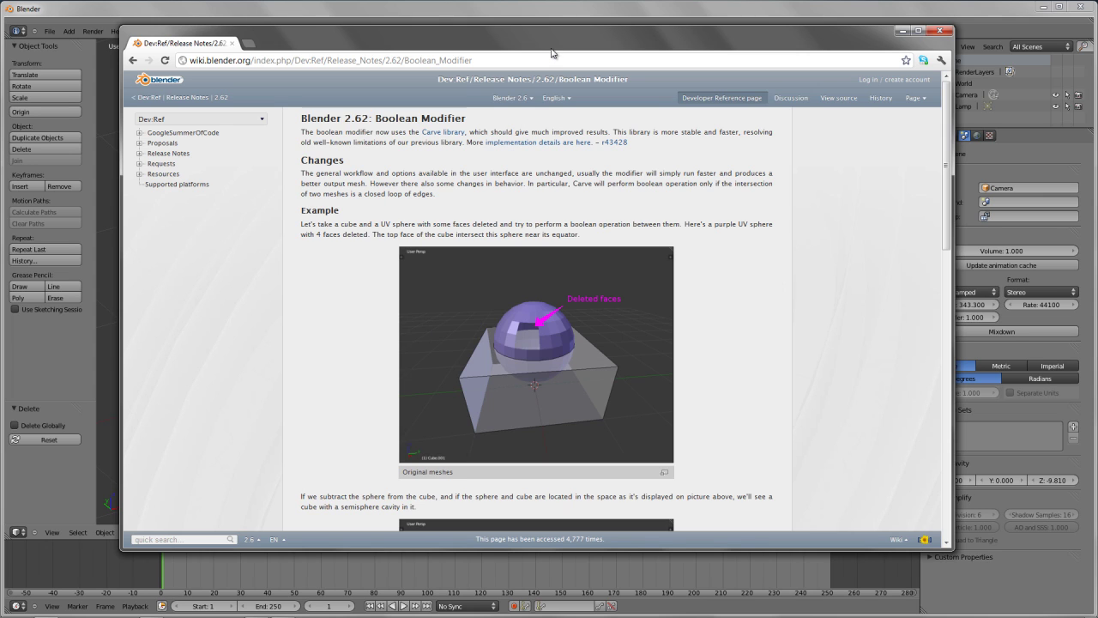
pyautogui.scroll(-5, 563, 323)
pyautogui.scroll(5, 563, 322)
# Back in Blender, add a cube and subdivide it repeatedly in Edit Mode
pyautogui.hotkey('alt', 'Tab')
pyautogui.hotkey('shift', 'a')
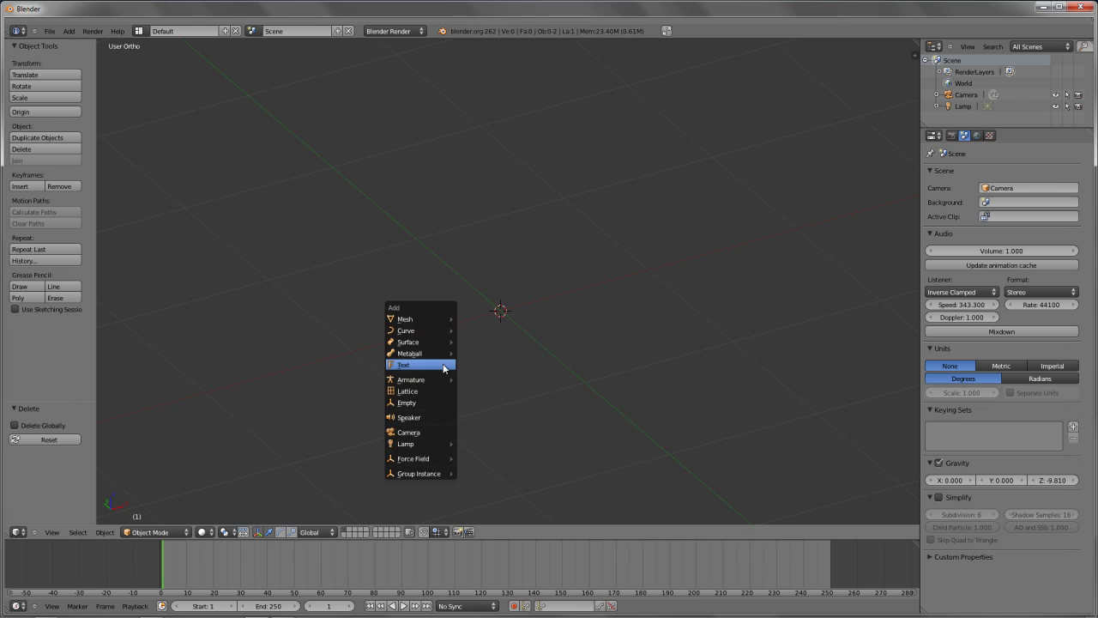
pyautogui.moveTo(438, 319)
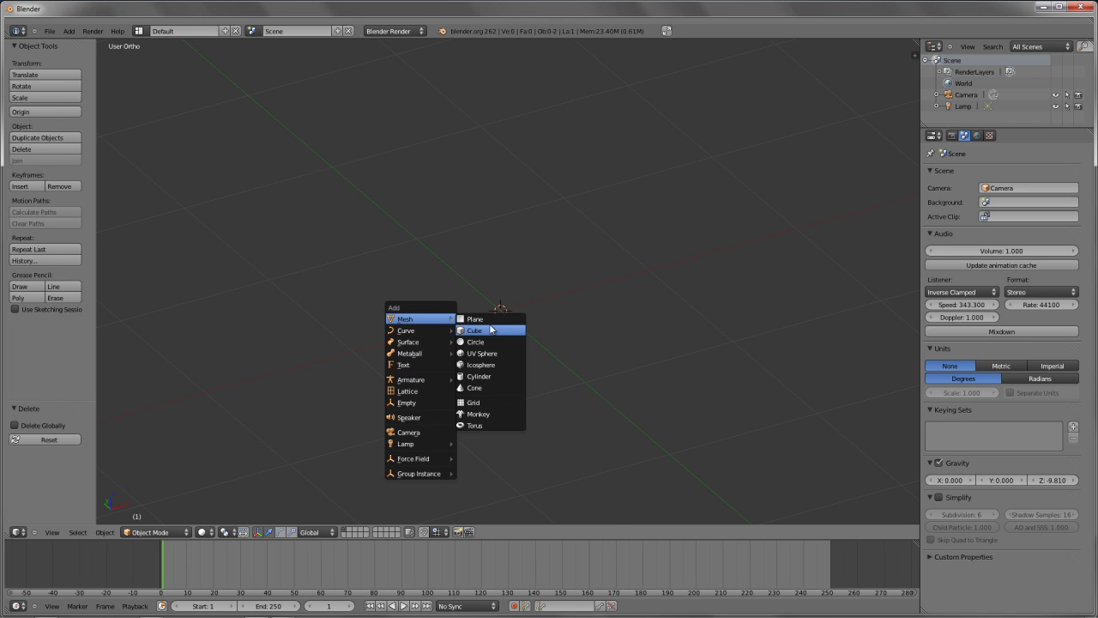
pyautogui.click(491, 329)
pyautogui.press('Tab')
pyautogui.press('w')
pyautogui.click(529, 373)
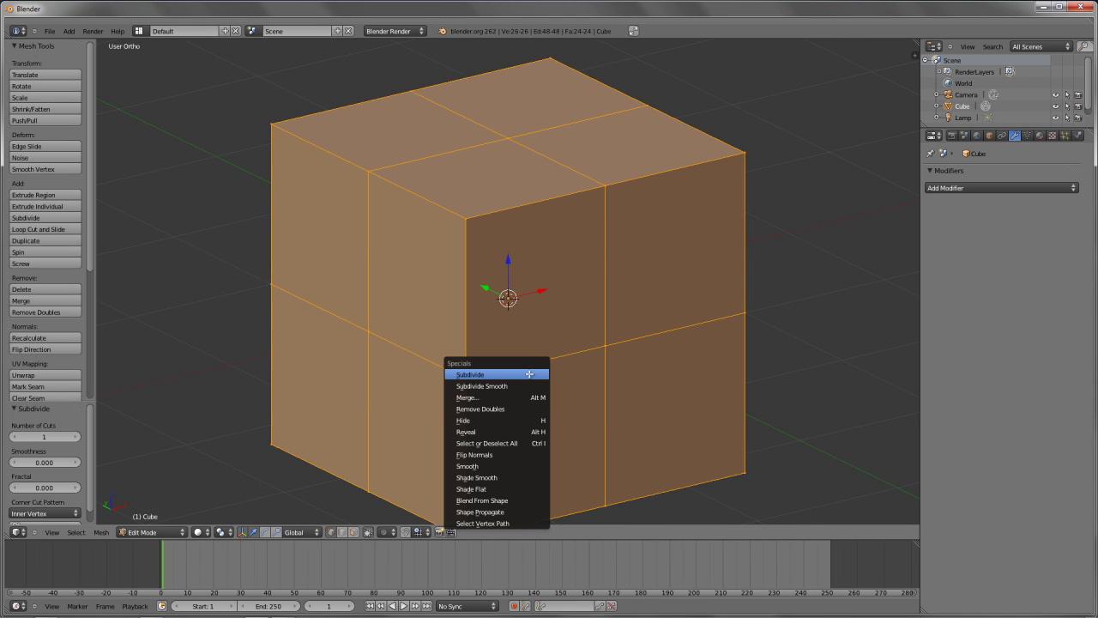
pyautogui.click(530, 374)
pyautogui.press('w')
pyautogui.click(529, 374)
# Add a UV sphere, then raise, scale and shift it so it overlaps the cube
pyautogui.scroll(-3, 595, 351)
pyautogui.press('Tab')
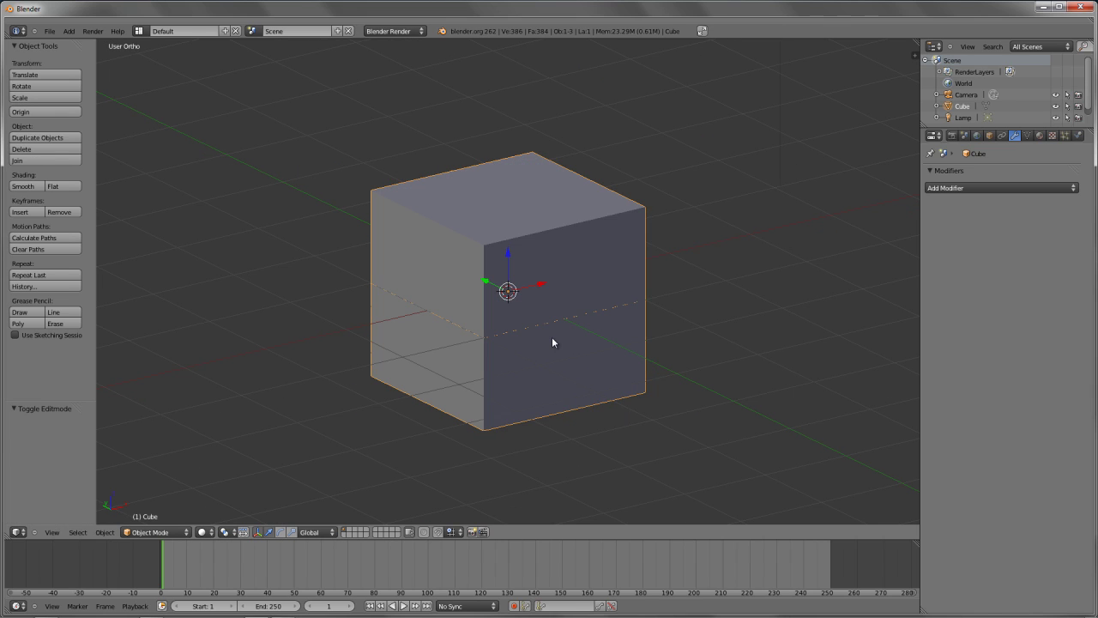
pyautogui.hotkey('shift', 'a')
pyautogui.moveTo(532, 337)
pyautogui.click(592, 371)
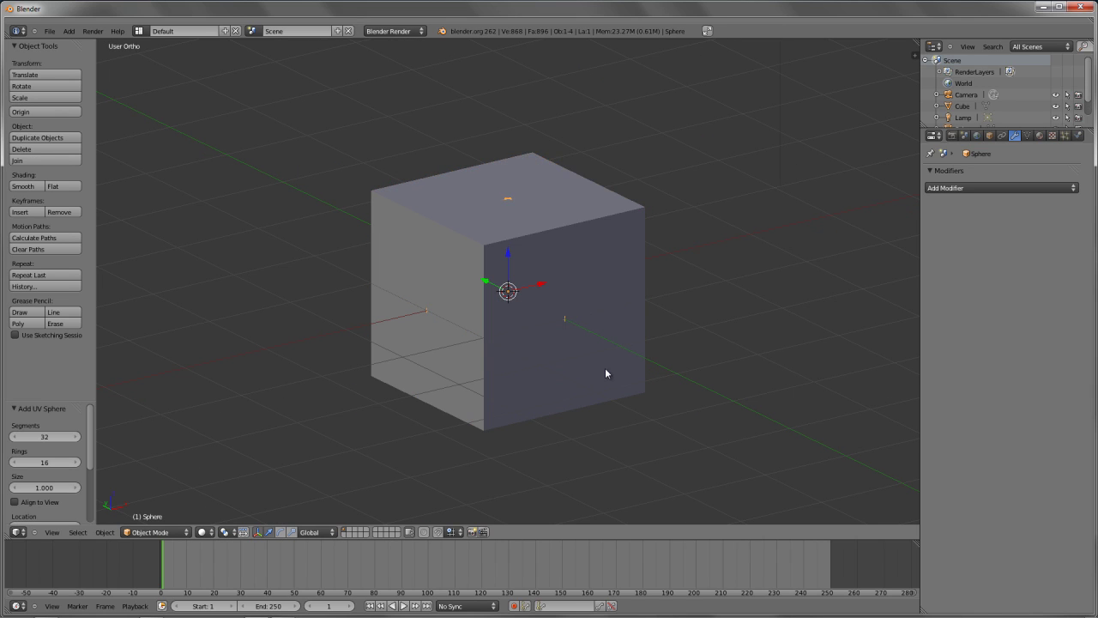
pyautogui.press('g')
pyautogui.press('z')
pyautogui.click(610, 265)
pyautogui.press('s')
pyautogui.click(591, 248)
pyautogui.press('g')
pyautogui.click(621, 236)
# Give the cube a Boolean modifier with Object Sphere and Operation Difference
pyautogui.rightClick(531, 303)
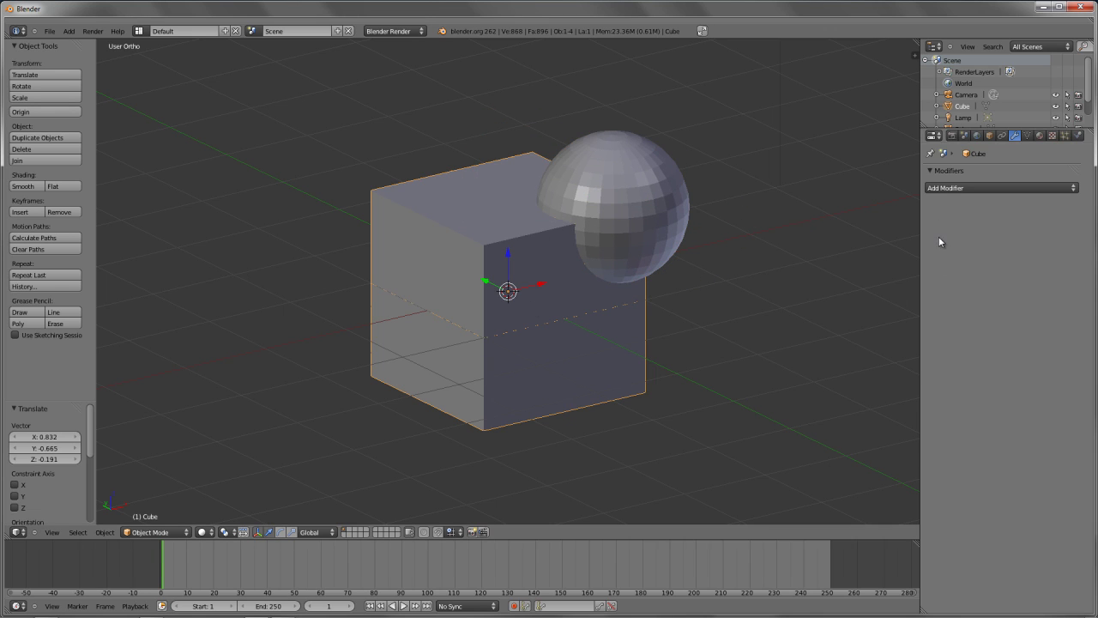
pyautogui.click(943, 187)
pyautogui.click(808, 244)
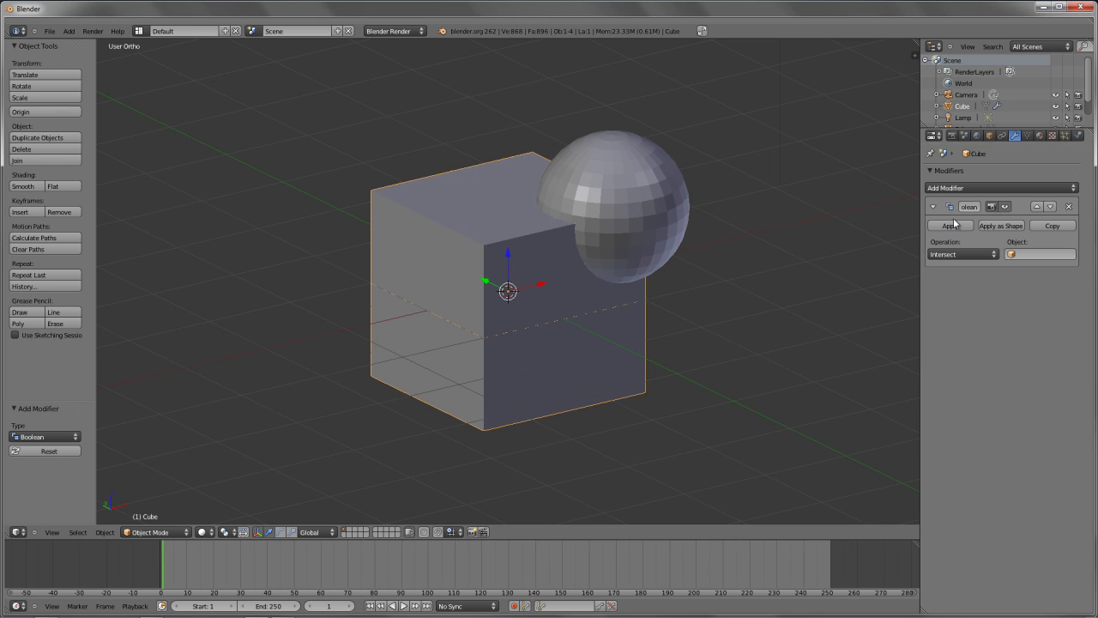
pyautogui.click(1029, 254)
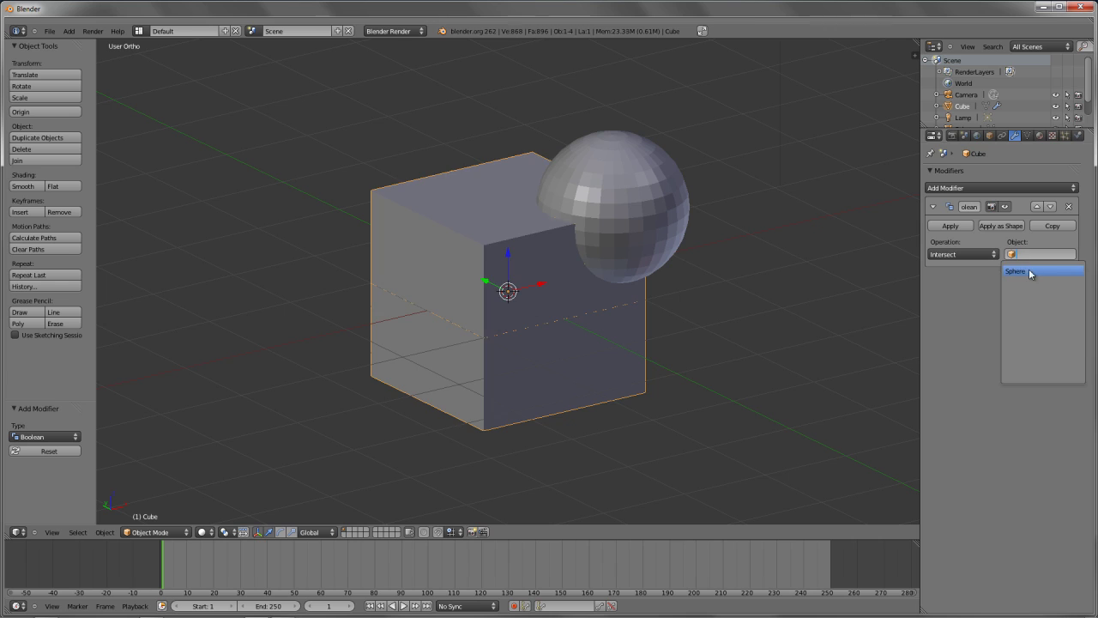
pyautogui.click(1028, 269)
pyautogui.click(962, 255)
pyautogui.click(962, 231)
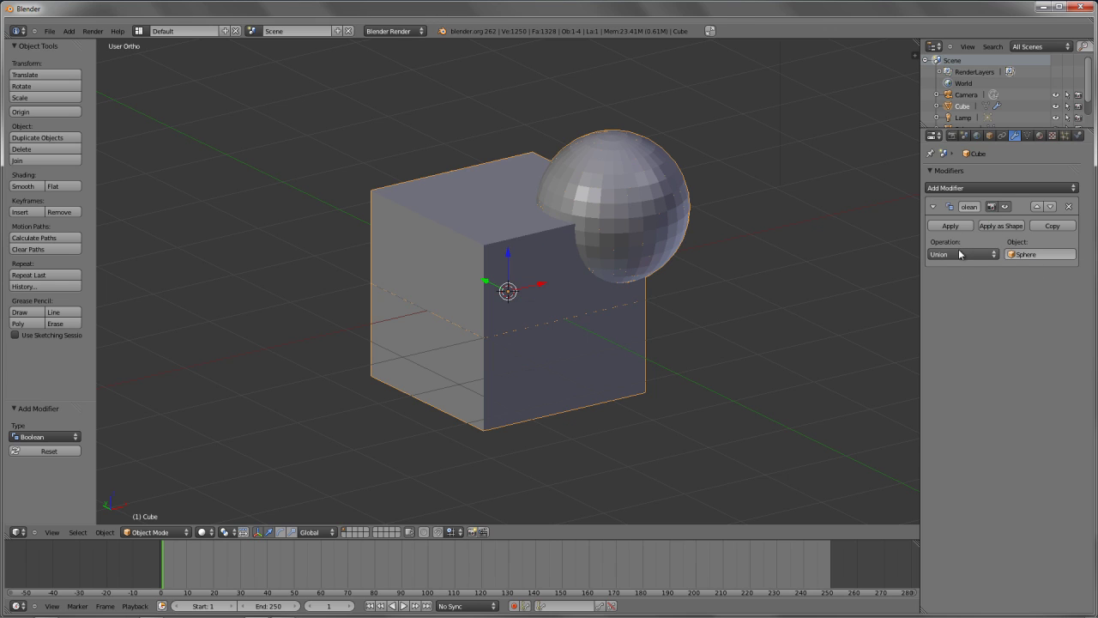
pyautogui.click(962, 254)
pyautogui.click(947, 218)
# Hide the sphere and inspect the carved cube, ending in wireframe view
pyautogui.rightClick(657, 221)
pyautogui.press('h')
pyautogui.rightClick(626, 264)
pyautogui.moveTo(637, 281)
pyautogui.mouseDown(button='middle')
pyautogui.moveTo(563, 294)
pyautogui.moveTo(461, 213)
pyautogui.moveTo(501, 277)
pyautogui.moveTo(495, 304)
pyautogui.mouseUp(button='middle')
pyautogui.press('Tab')
pyautogui.scroll(3, 563, 294)
pyautogui.press('Tab')
pyautogui.press('z')
pyautogui.press('z')
# Unhide the sphere and place it on top of the cube
pyautogui.press('z')
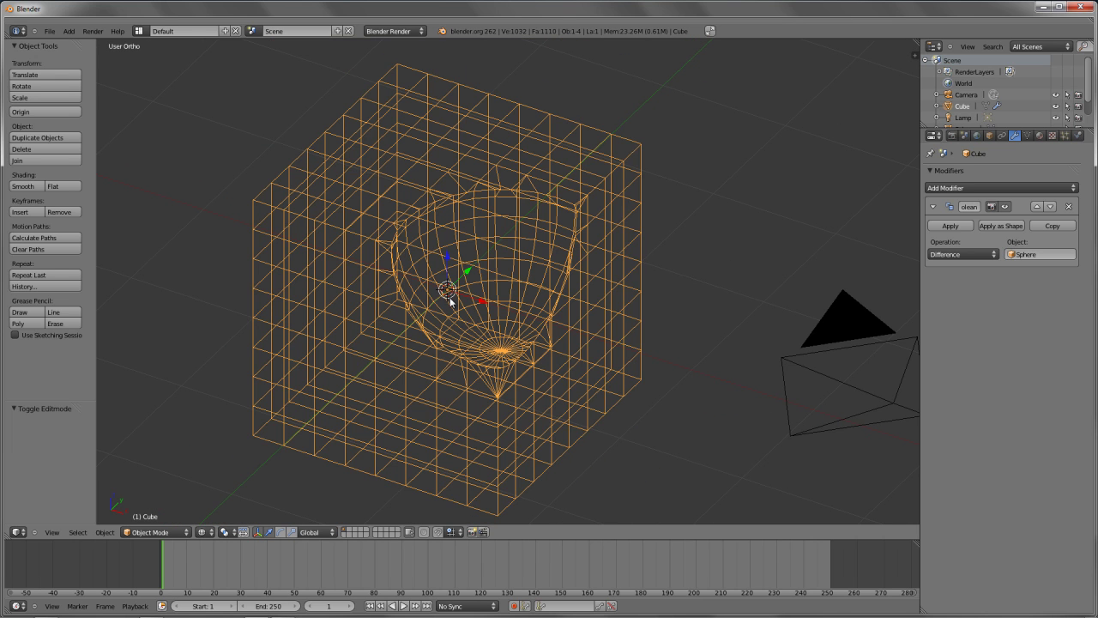
pyautogui.press('z')
pyautogui.press('Left')
pyautogui.hotkey('alt', 'h')
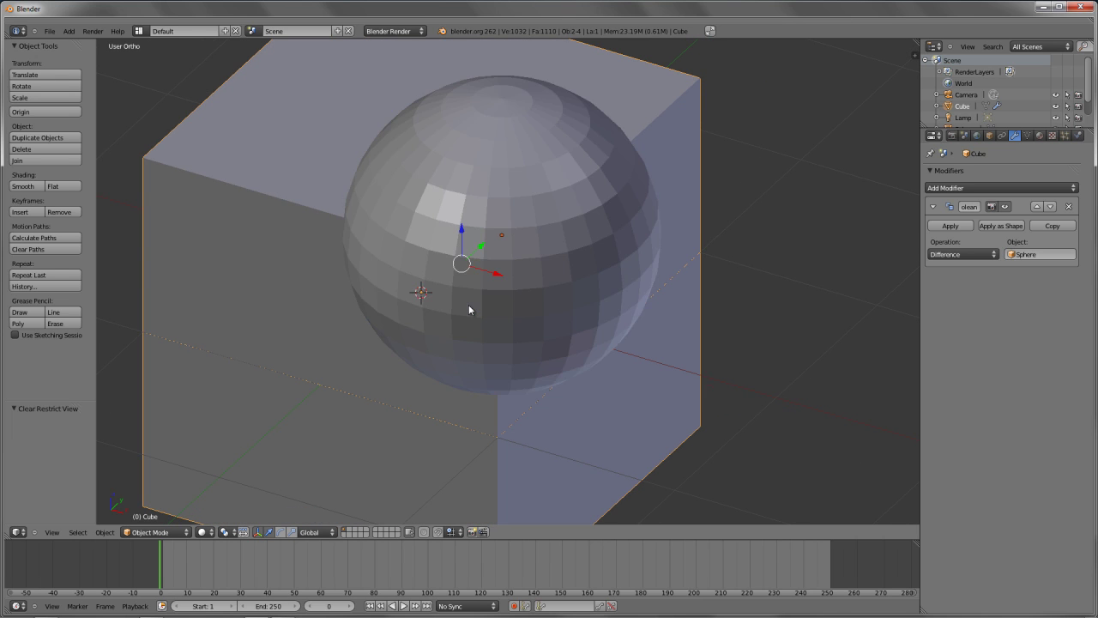
pyautogui.press('a')
pyautogui.scroll(-3, 462, 365)
pyautogui.moveTo(461, 358); pyautogui.dragTo(520, 272, button='middle')
pyautogui.rightClick(519, 271)
pyautogui.press('g')
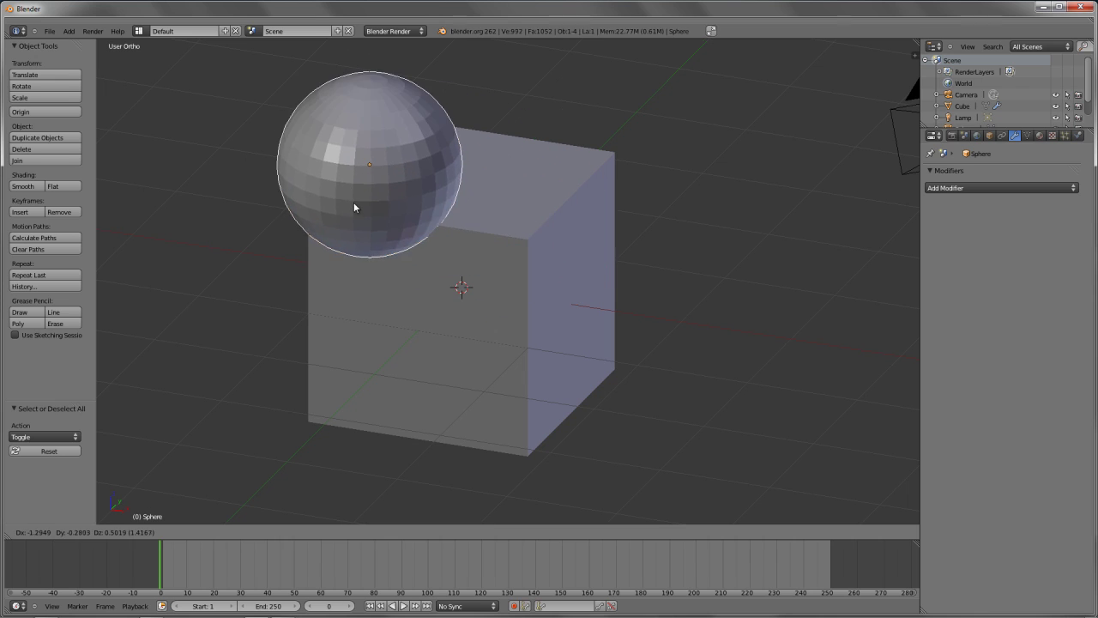
pyautogui.rightClick(306, 350)
pyautogui.moveTo(309, 354); pyautogui.dragTo(441, 352, button='middle')
pyautogui.press('g')
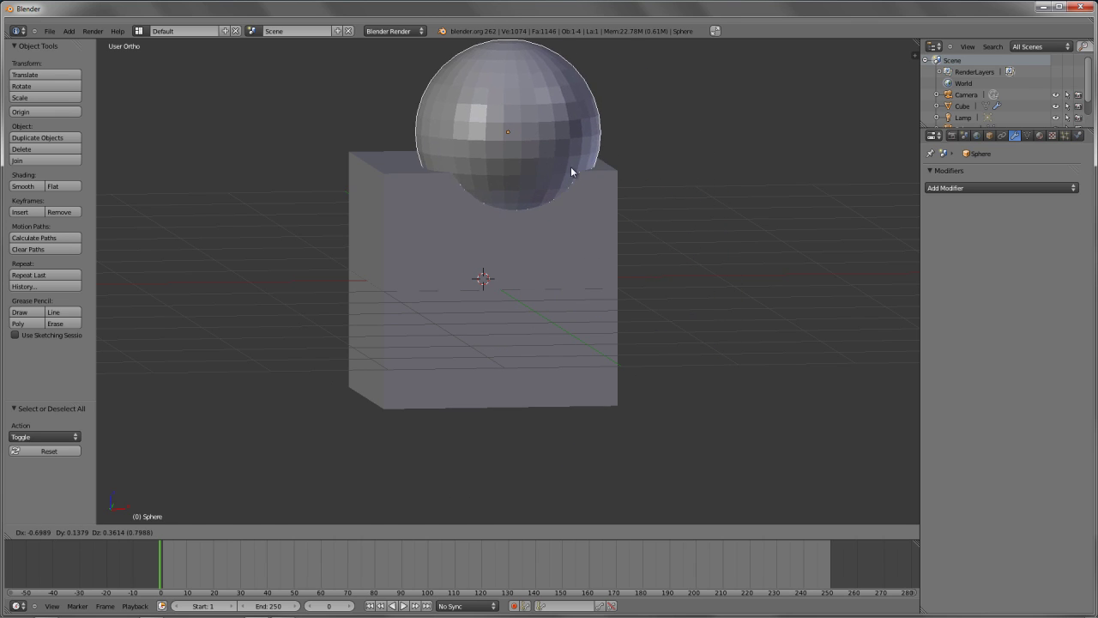
pyautogui.click(665, 225)
# Set the sphere's display type to Wire in its Object settings
pyautogui.moveTo(520, 223); pyautogui.dragTo(605, 258, button='middle')
pyautogui.press('z')
pyautogui.press('z')
pyautogui.click(990, 134)
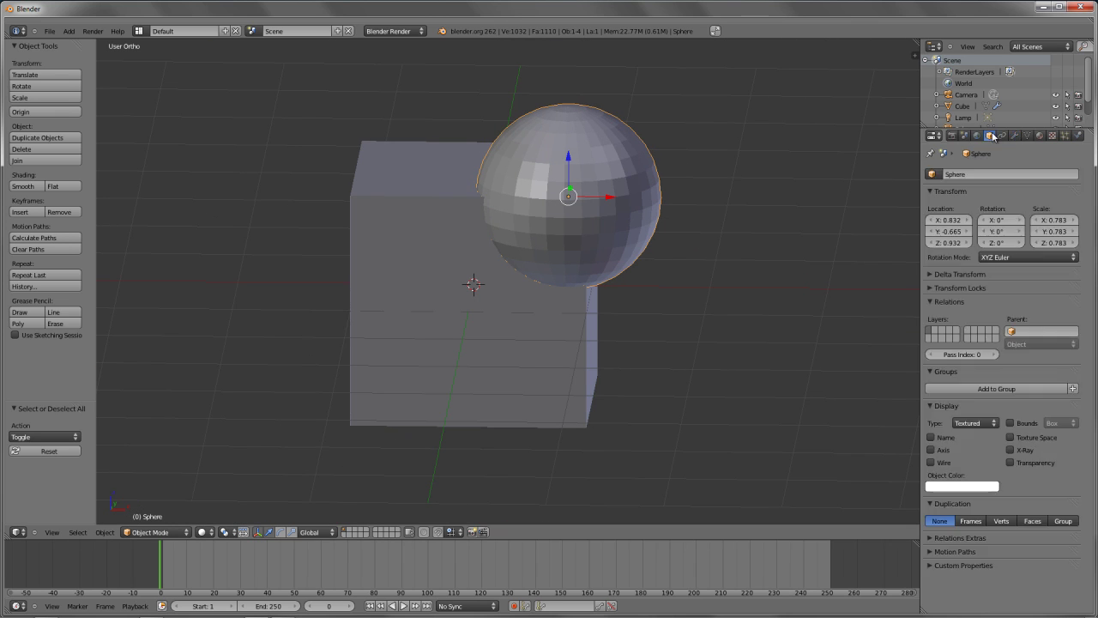
pyautogui.click(977, 423)
pyautogui.click(987, 392)
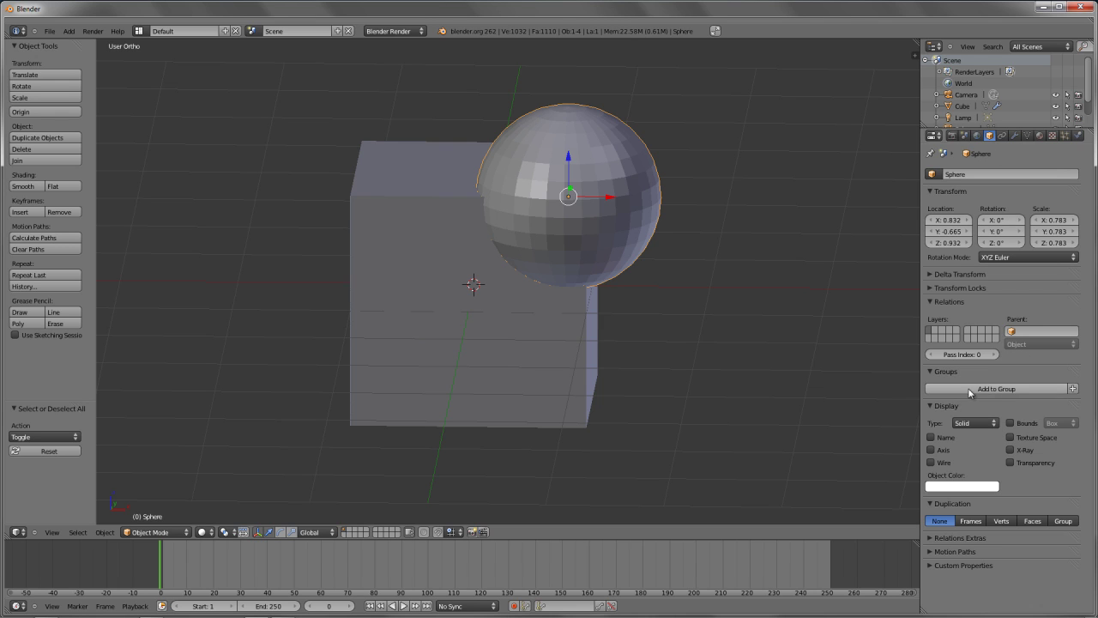
pyautogui.click(978, 423)
pyautogui.click(986, 400)
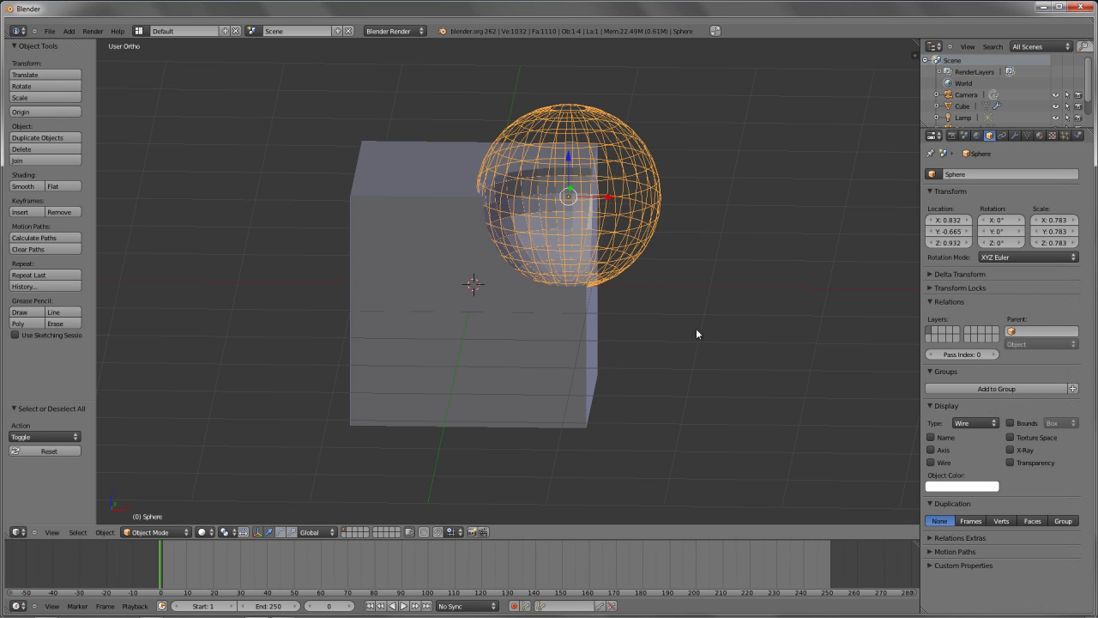
# Move the sphere around the cube so the cavity cuts through its top and a side face
pyautogui.moveTo(640, 316); pyautogui.dragTo(597, 309, button='middle')
pyautogui.press('g')
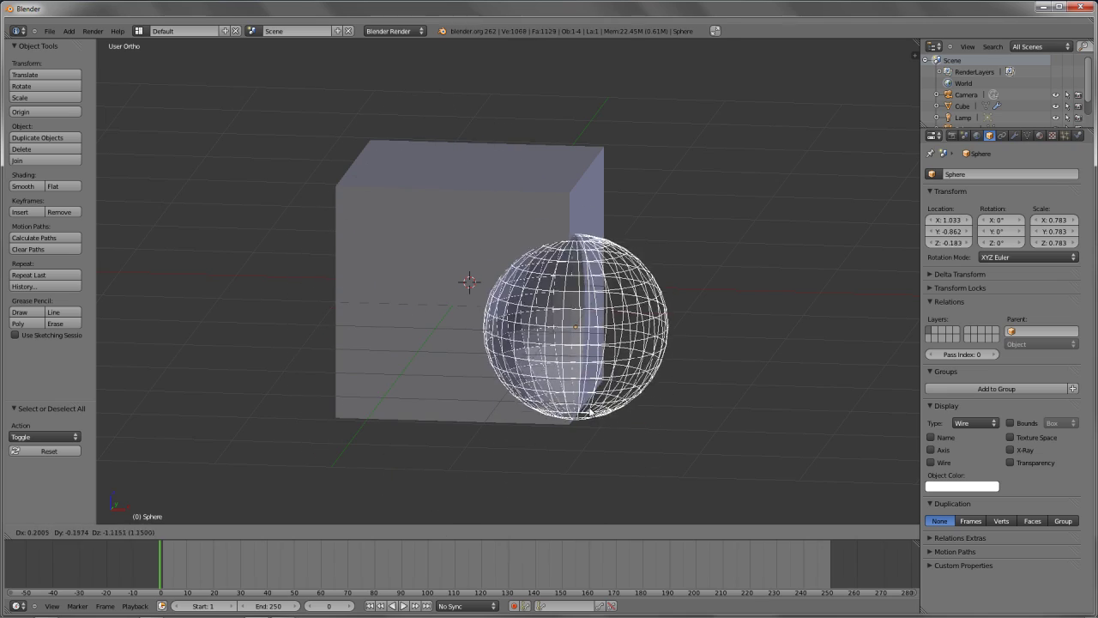
pyautogui.click(584, 300)
pyautogui.moveTo(584, 301); pyautogui.dragTo(596, 338, button='middle')
pyautogui.press('g')
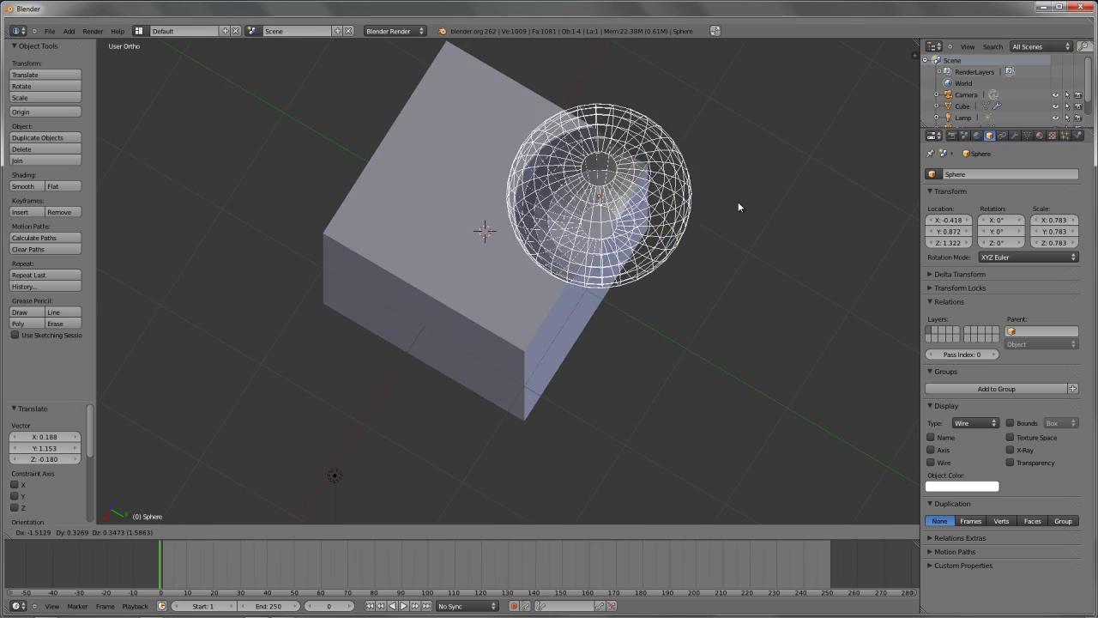
pyautogui.click(627, 214)
pyautogui.moveTo(589, 299); pyautogui.dragTo(644, 366, button='middle')
pyautogui.press('g')
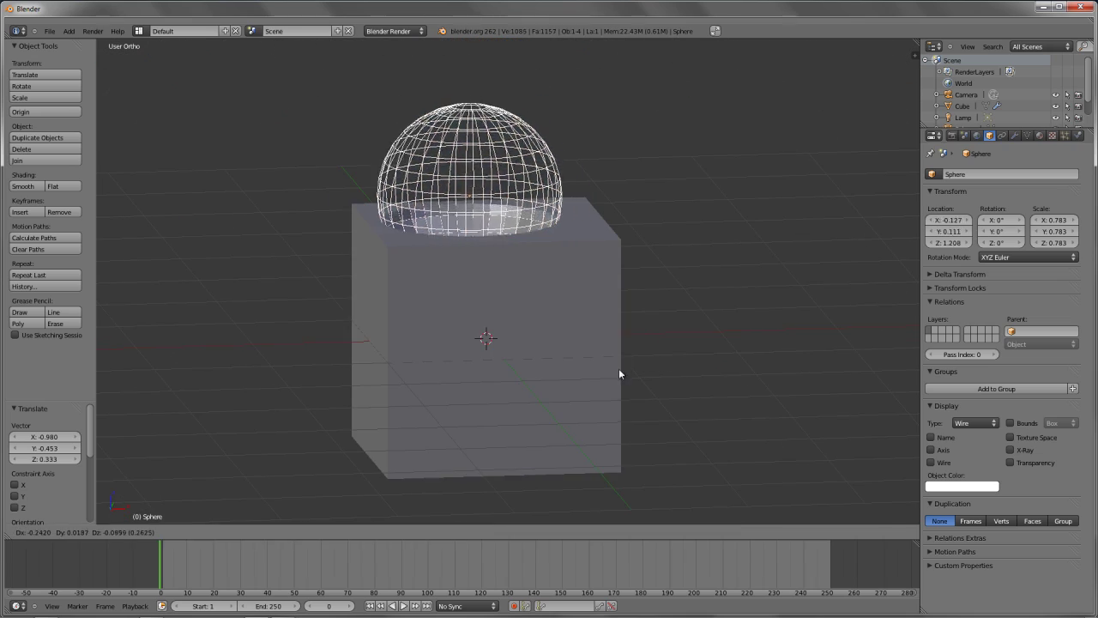
pyautogui.click(588, 459)
pyautogui.moveTo(588, 459); pyautogui.dragTo(599, 272, button='middle')
# Apply the cube's Boolean modifier and delete the sphere
pyautogui.rightClick(608, 284)
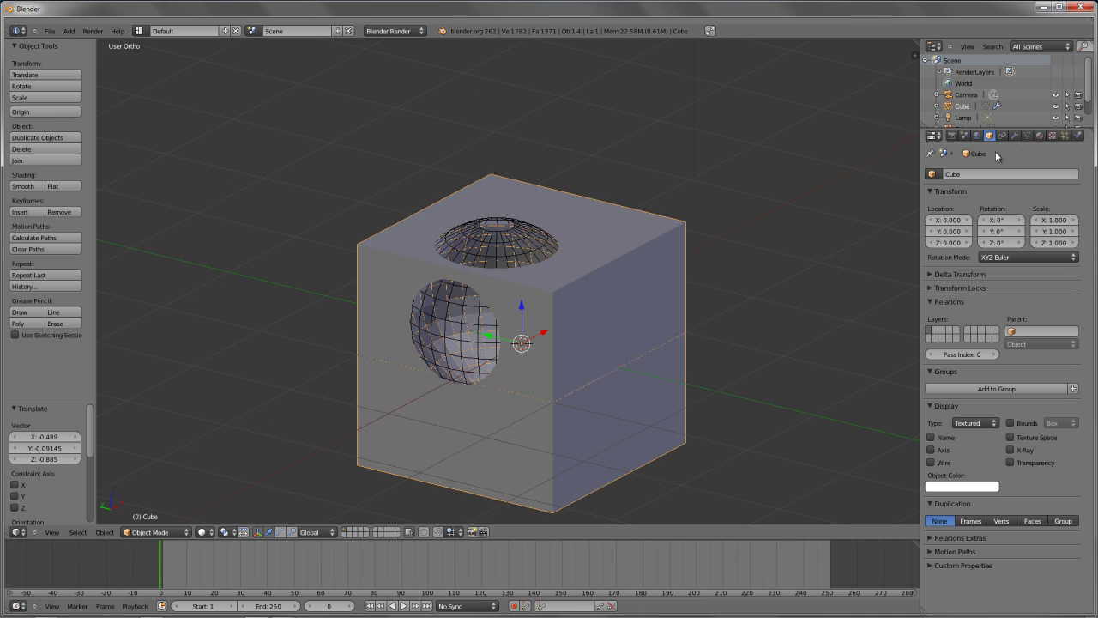
pyautogui.click(1018, 135)
pyautogui.click(951, 227)
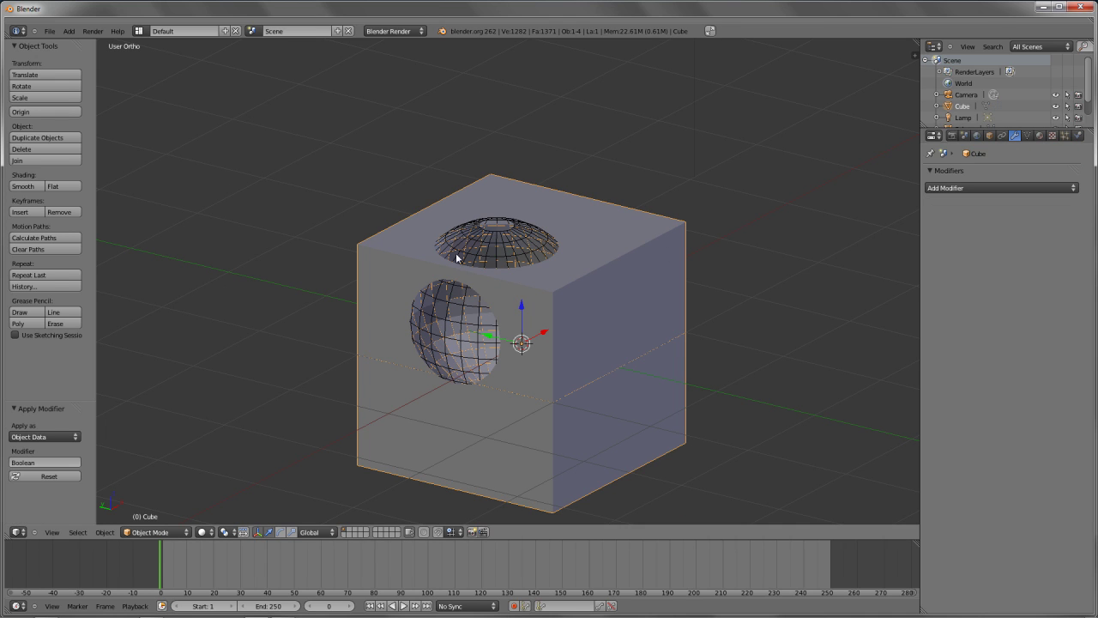
pyautogui.rightClick(542, 236)
pyautogui.press('x')
pyautogui.click(546, 242)
# Inspect the cube's rounded holes in Edit Mode from several angles, then return to Object Mode
pyautogui.rightClick(554, 284)
pyautogui.press('Tab')
pyautogui.scroll(3, 548, 327)
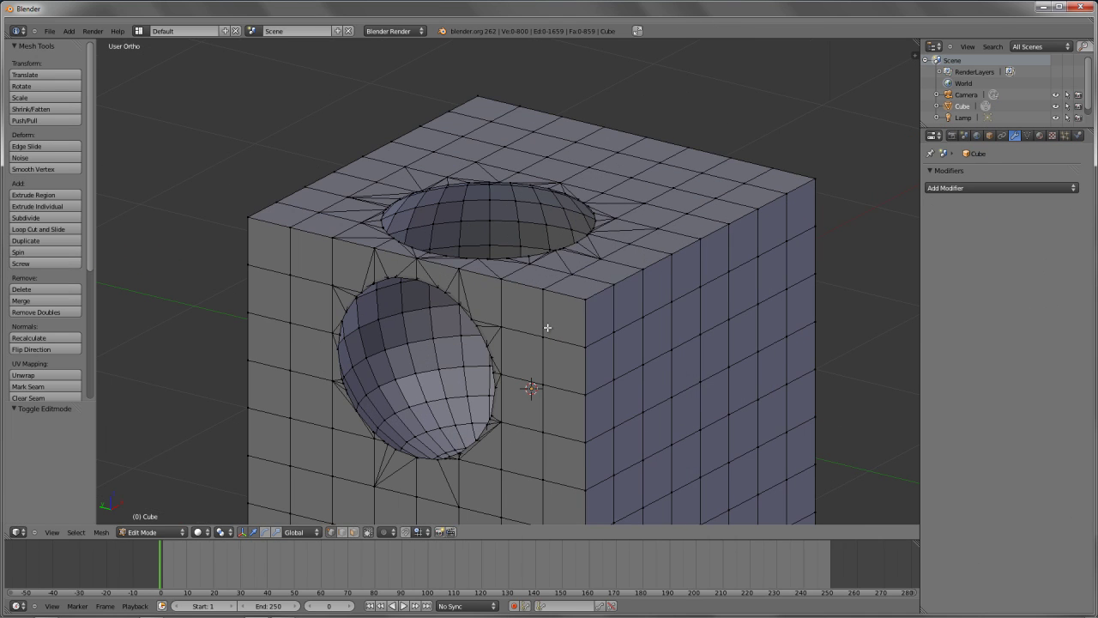
pyautogui.rightClick(457, 266)
pyautogui.moveTo(456, 266); pyautogui.dragTo(639, 278, button='middle')
pyautogui.scroll(2, 509, 291)
pyautogui.press('a')
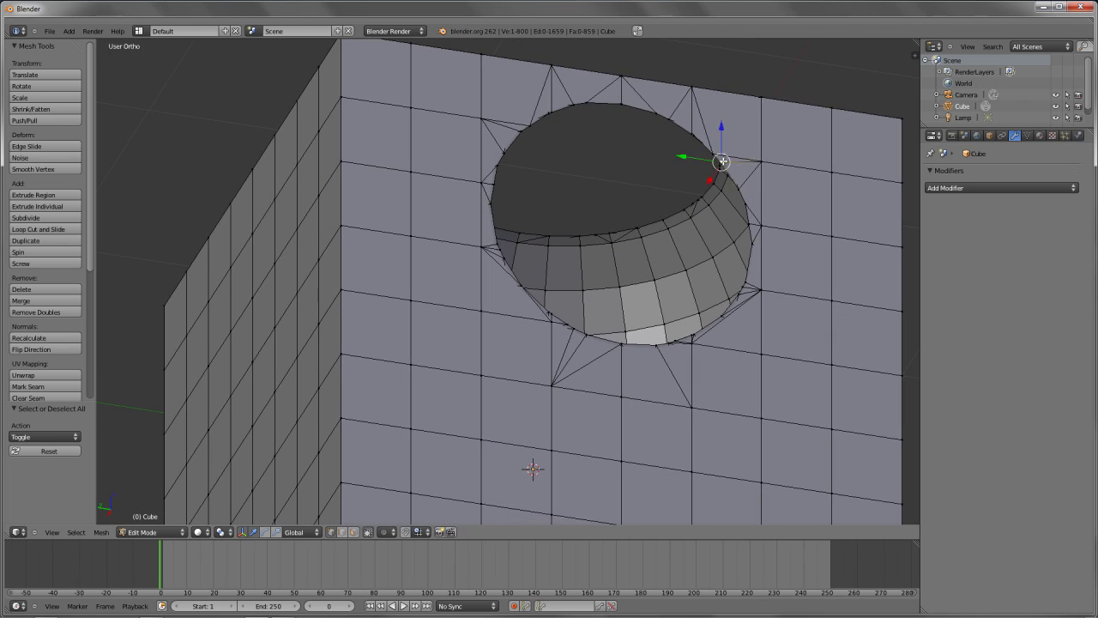
pyautogui.moveTo(723, 162); pyautogui.dragTo(481, 151, button='middle')
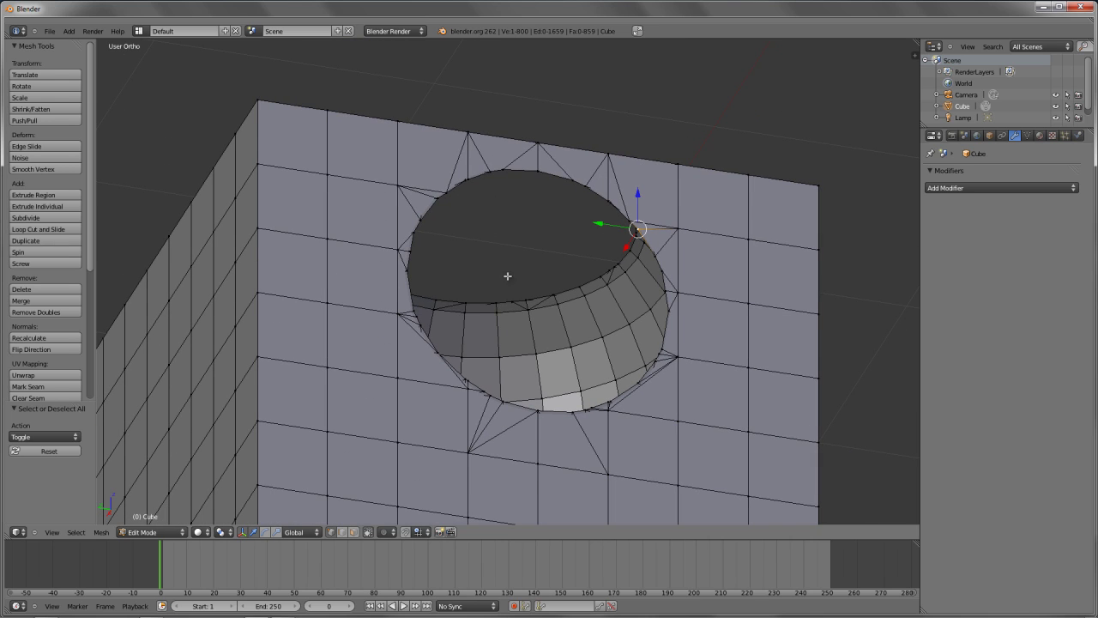
pyautogui.moveTo(603, 181); pyautogui.dragTo(733, 318, button='middle')
pyautogui.press('Tab')
pyautogui.press('Tab')
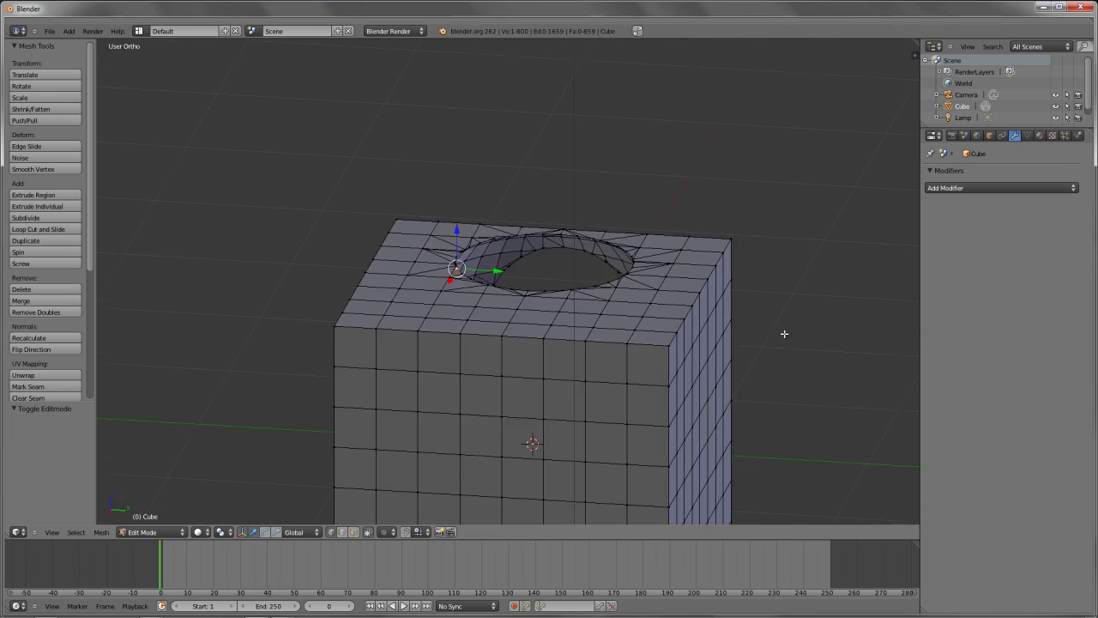
pyautogui.scroll(3, 535, 201)
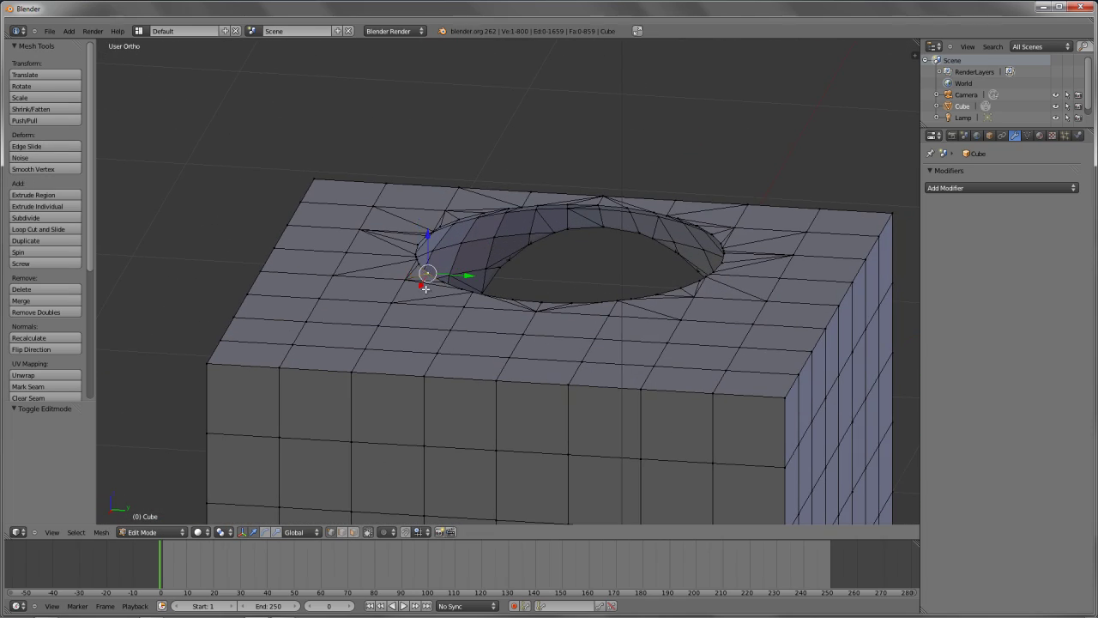
pyautogui.moveTo(426, 291); pyautogui.dragTo(543, 302, button='middle')
pyautogui.scroll(5, 519, 308)
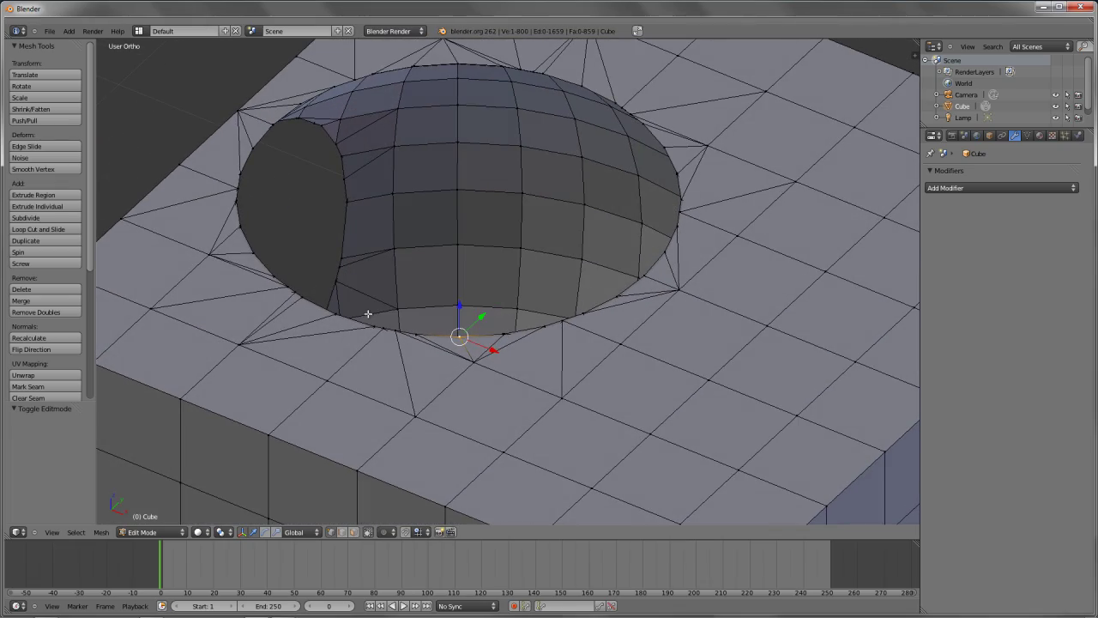
pyautogui.scroll(-8, 355, 313)
pyautogui.press('Tab')
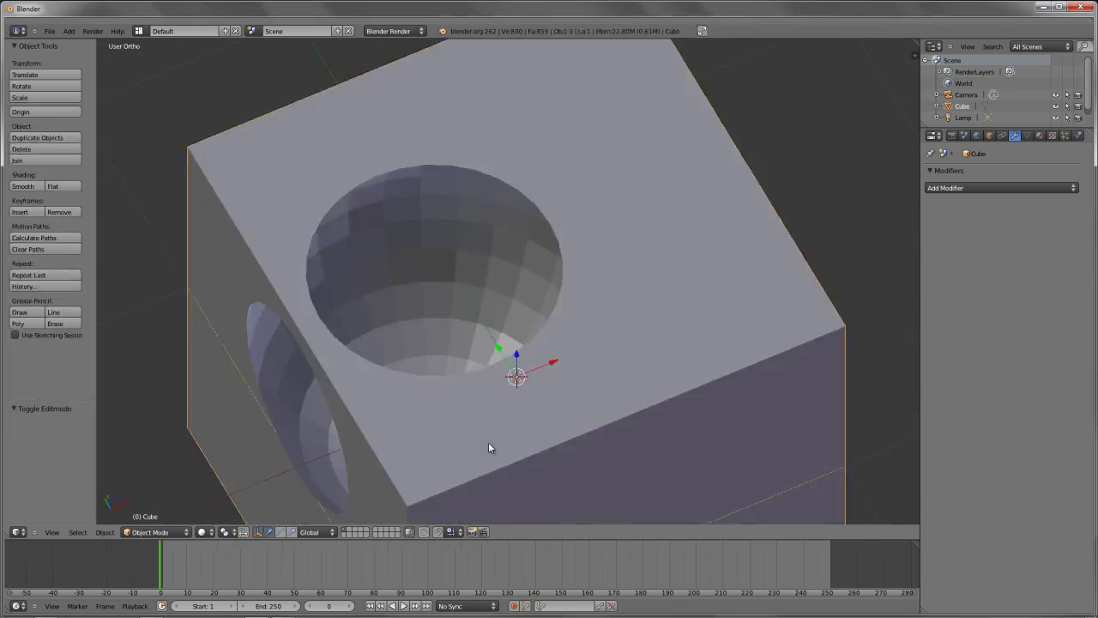
pyautogui.moveTo(530, 367); pyautogui.dragTo(599, 275, button='middle')
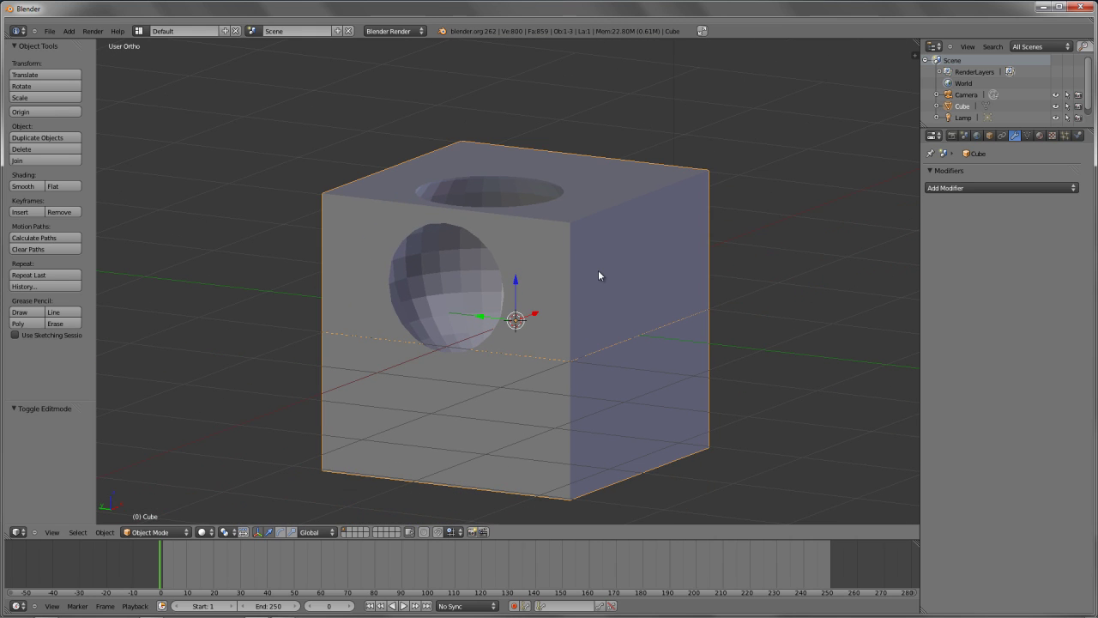
# In Chrome, return to the 2.62 release log and open the Game Engine notes
pyautogui.hotkey('alt', 'Tab')
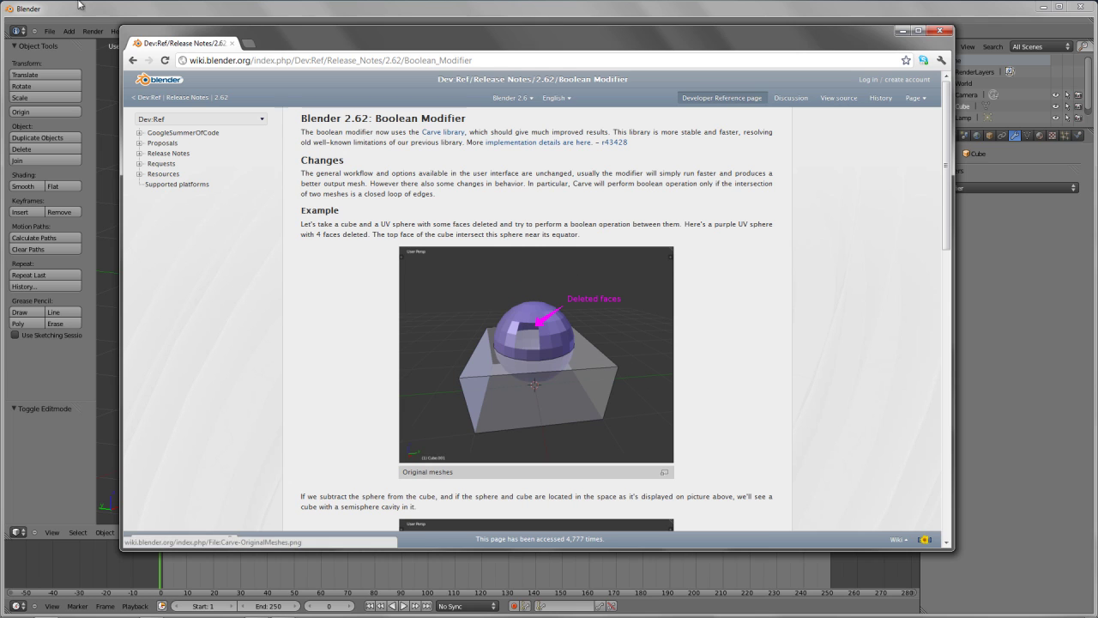
pyautogui.click(133, 60)
pyautogui.scroll(-4, 538, 258)
pyautogui.click(538, 252)
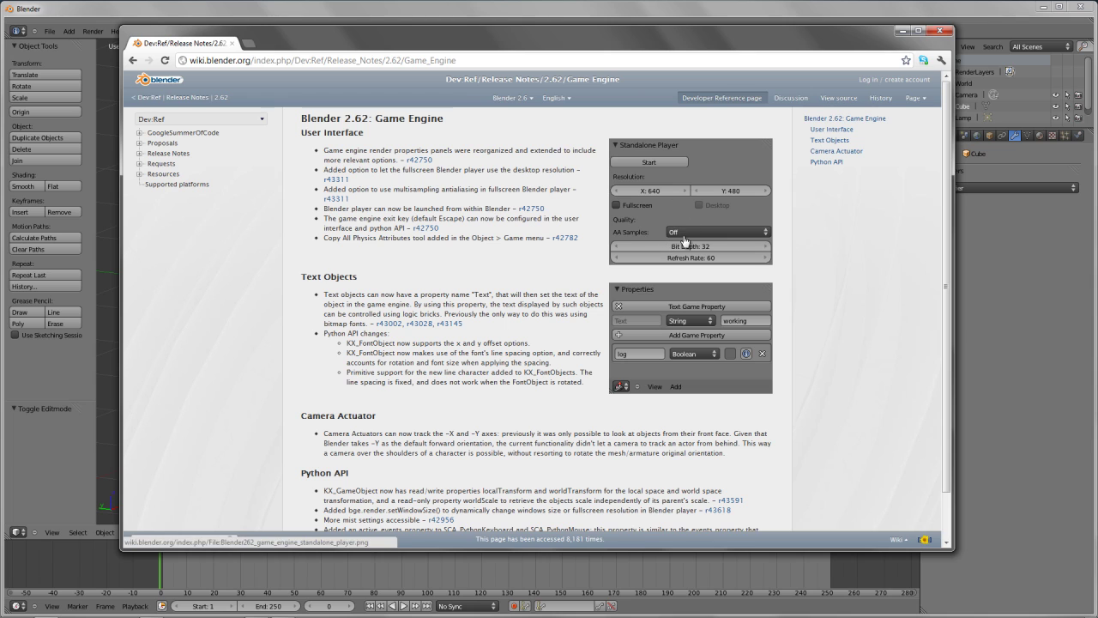
# Switch Blender's render engine to Blender Game and show its Render settings
pyautogui.click(1002, 244)
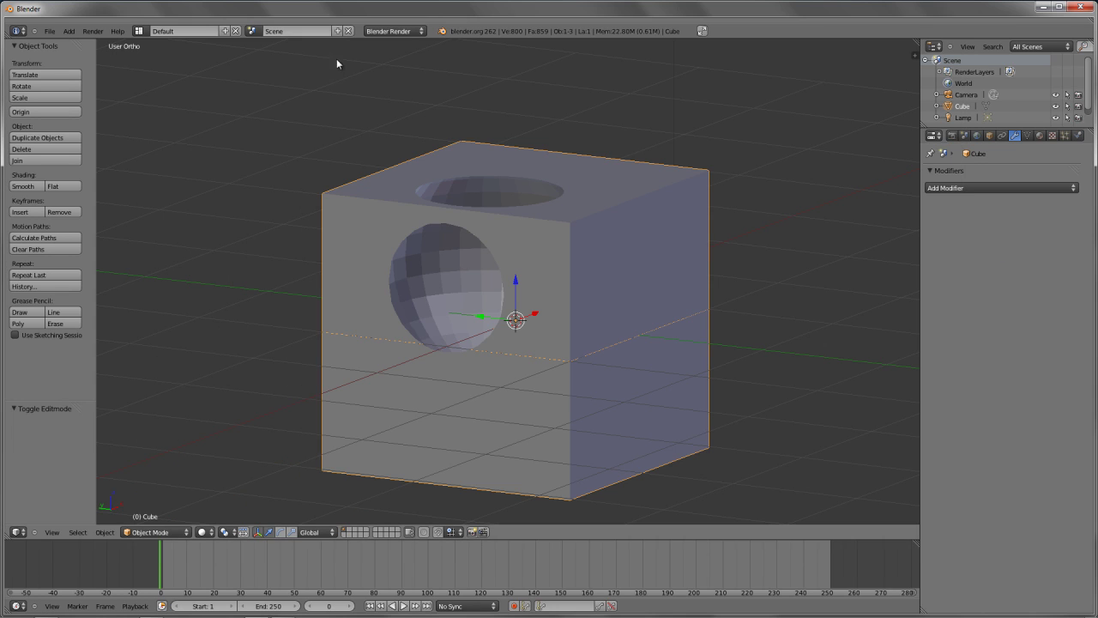
pyautogui.click(404, 31)
pyautogui.click(399, 55)
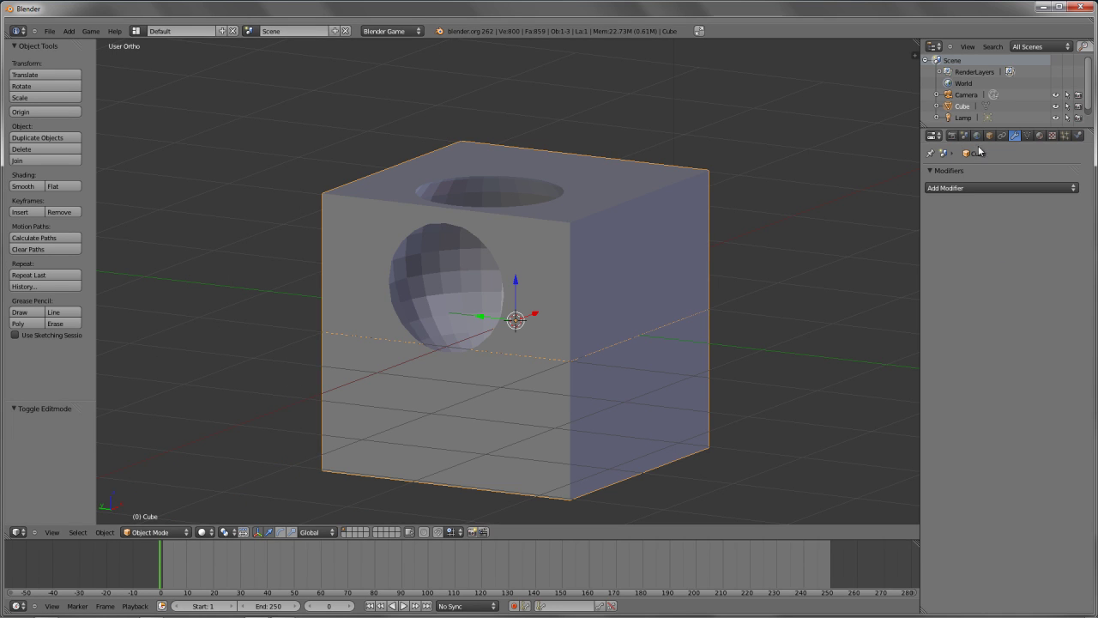
pyautogui.click(952, 138)
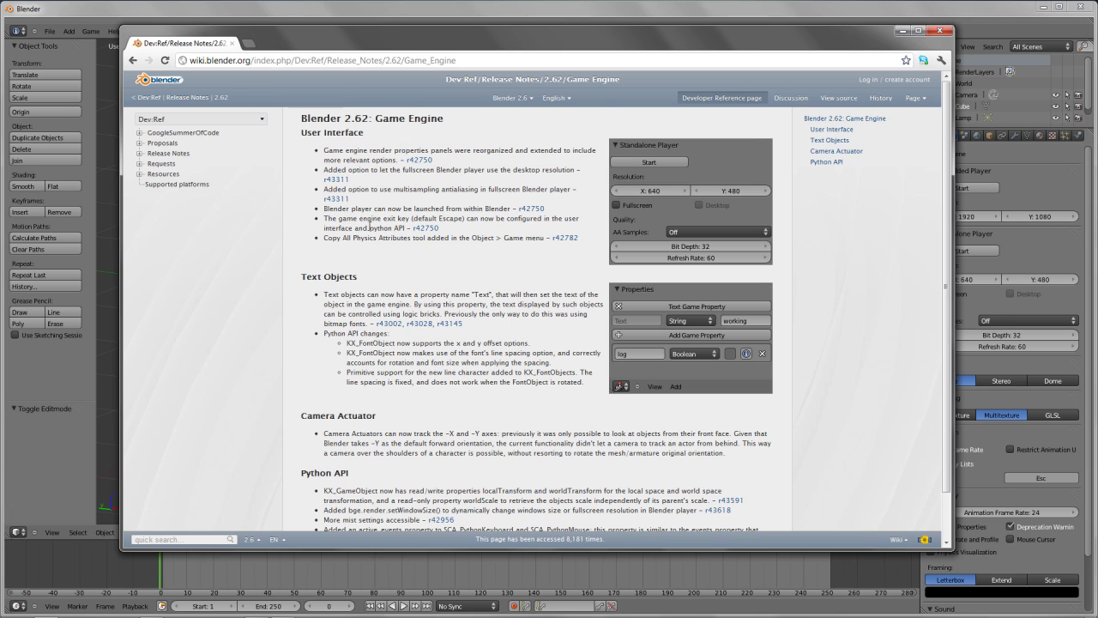
# Highlight the 'Copy All Physics Attributes tool added in the Object > Game menu' note, then return to Blender
pyautogui.scroll(-1, 370, 225)
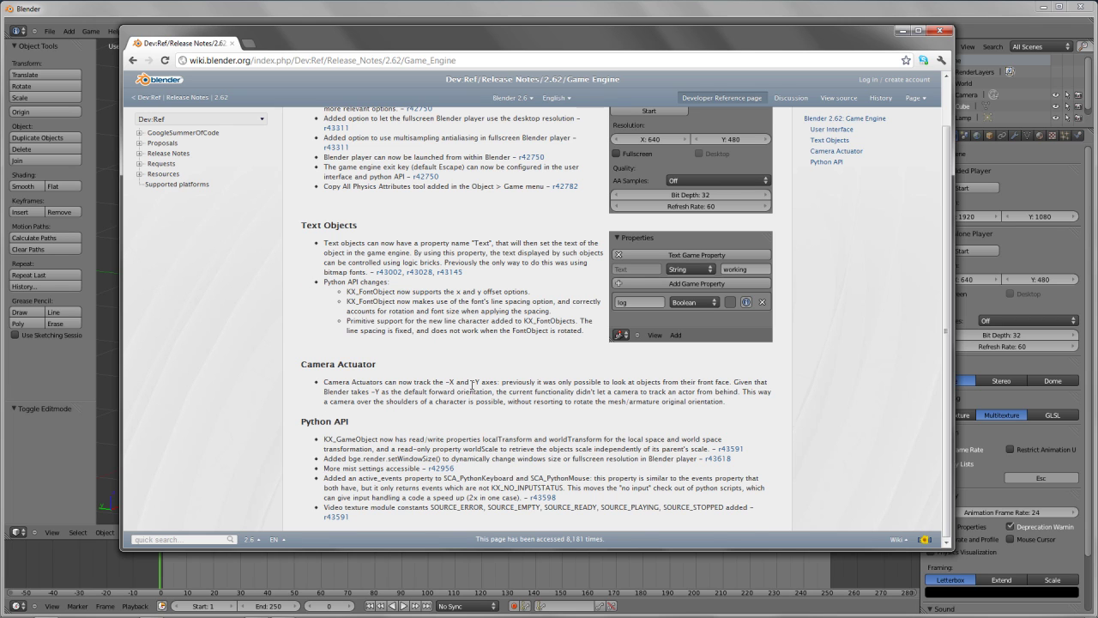
pyautogui.scroll(1, 471, 385)
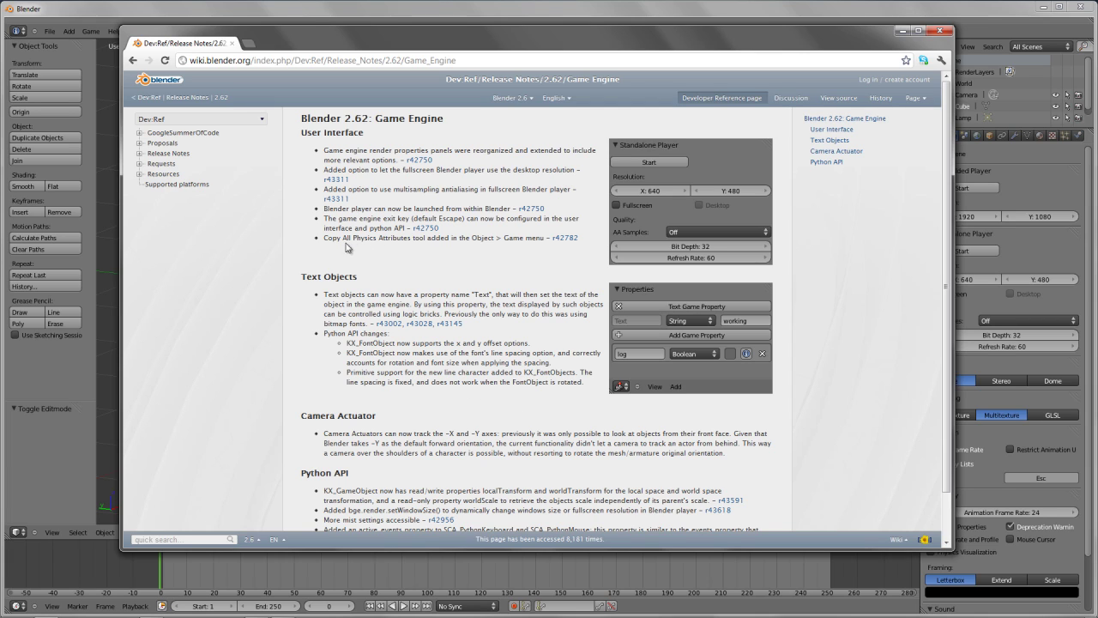
pyautogui.moveTo(326, 238); pyautogui.dragTo(517, 242)
pyautogui.hotkey('alt', 'Tab')
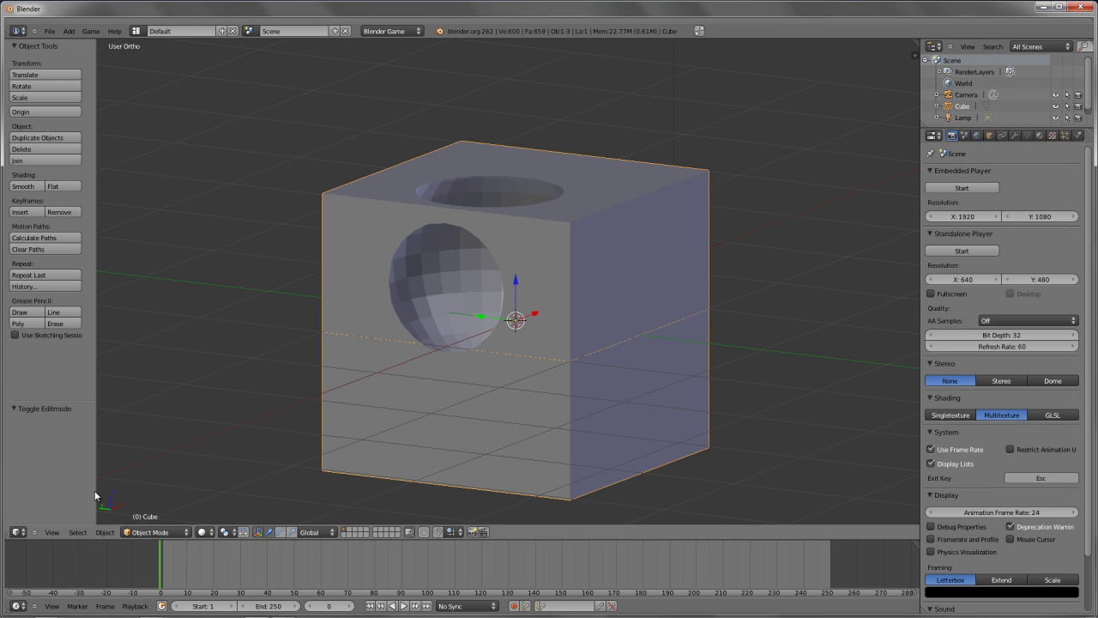
pyautogui.click(107, 533)
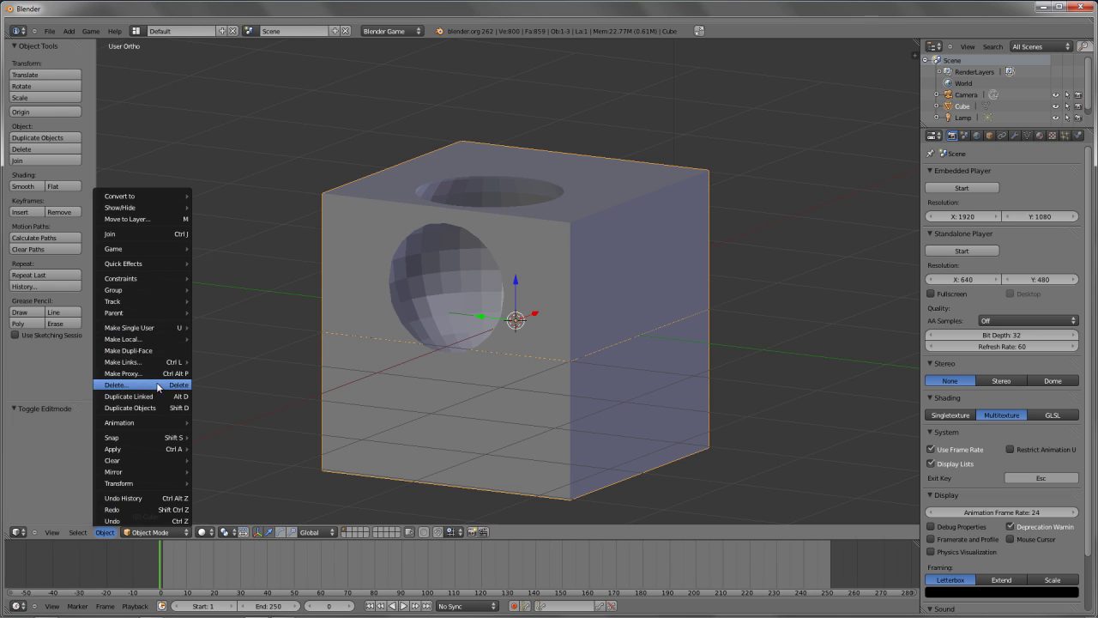
pyautogui.moveTo(151, 425)
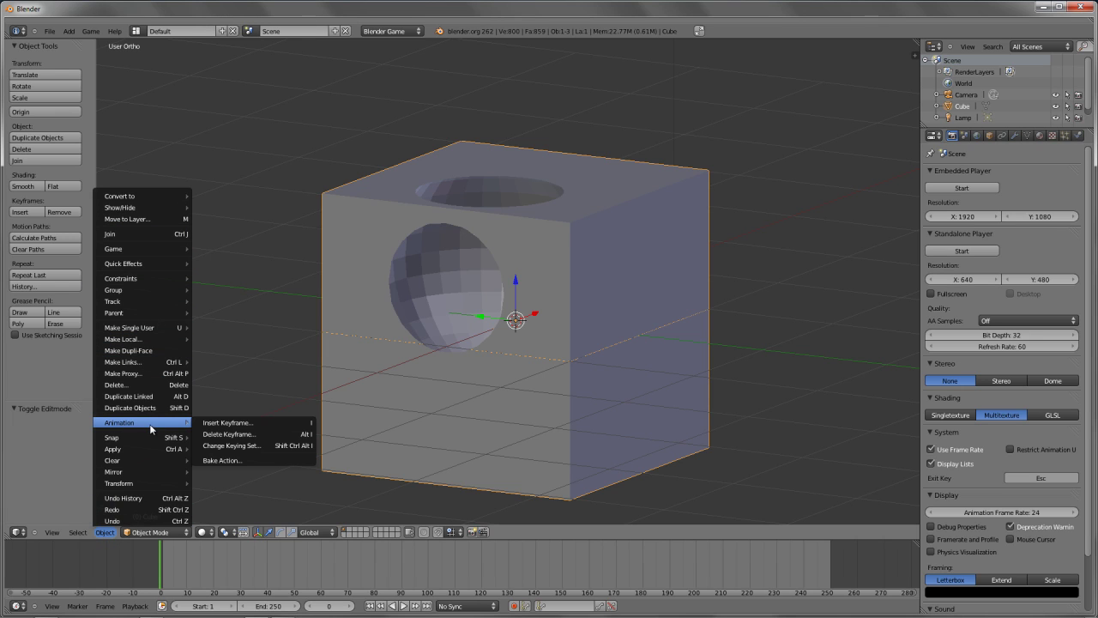
pyautogui.hotkey('alt', 'Tab')
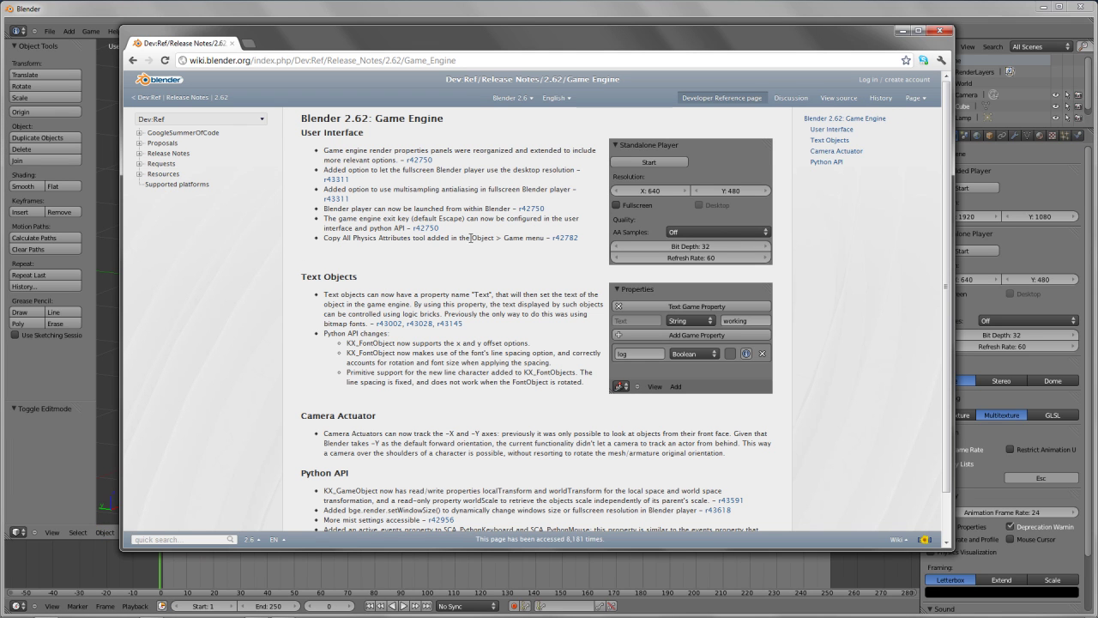
pyautogui.moveTo(470, 238); pyautogui.dragTo(604, 241)
pyautogui.click(496, 249)
pyautogui.hotkey('alt', 'Tab')
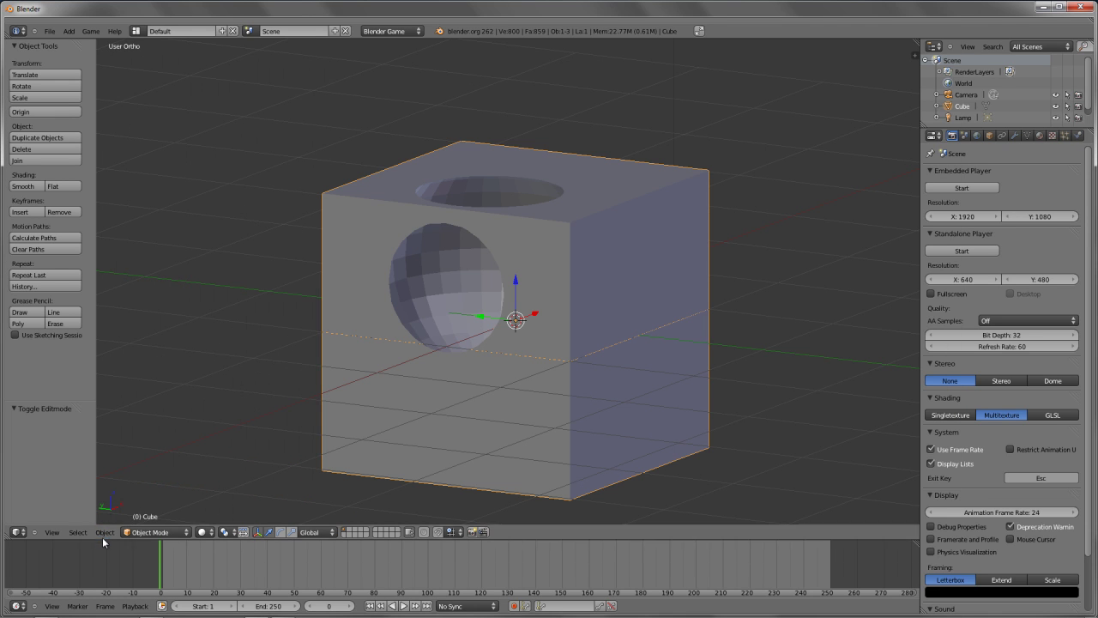
pyautogui.click(103, 532)
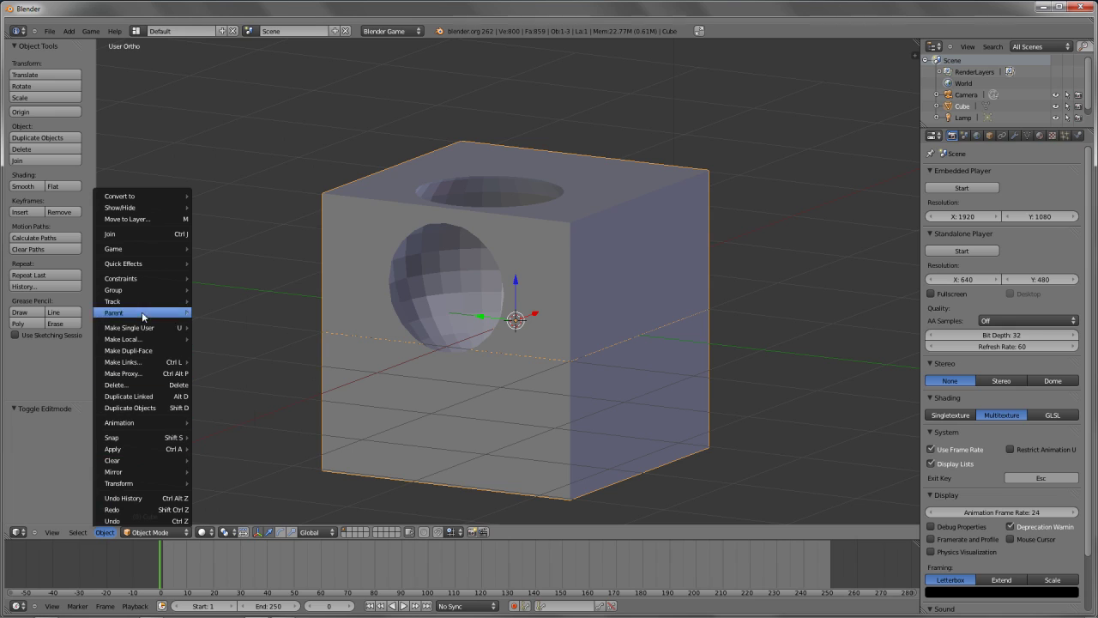
pyautogui.moveTo(152, 255)
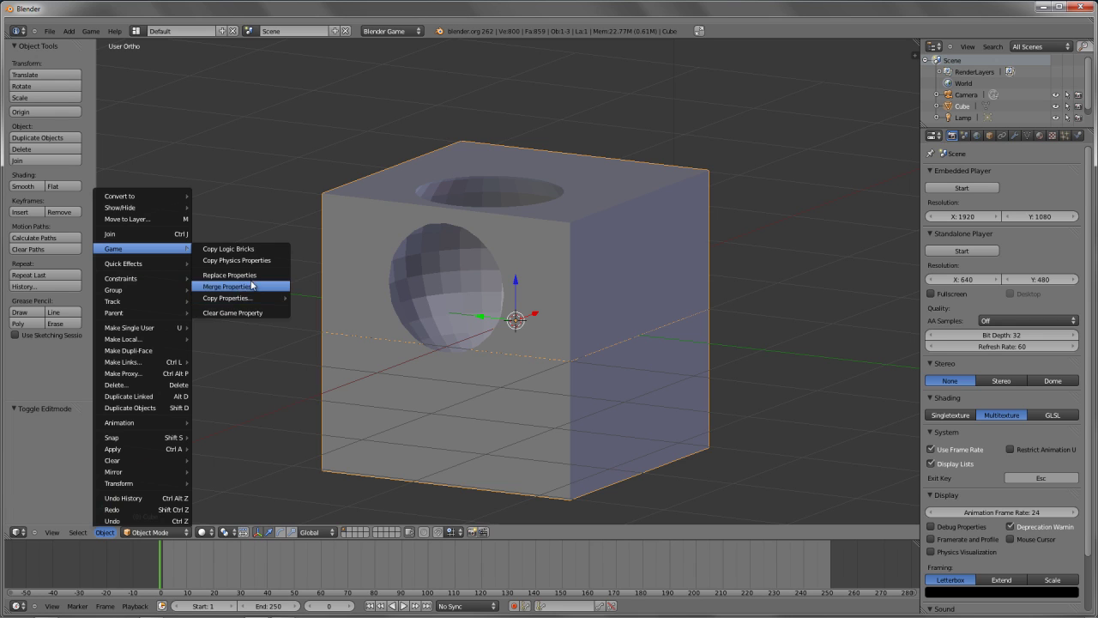
pyautogui.moveTo(288, 269); pyautogui.dragTo(549, 267, button='middle')
pyautogui.scroll(-4, 550, 266)
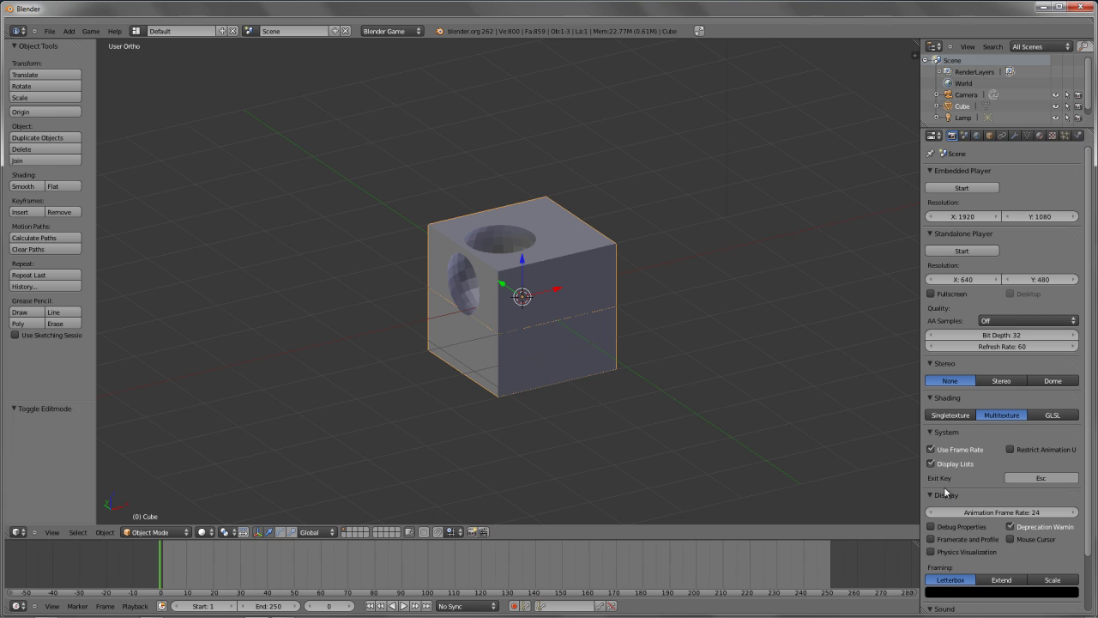
# Run the cube scene in the game engine, exit it, then return Chrome to the 2.62 release log
pyautogui.press('p')
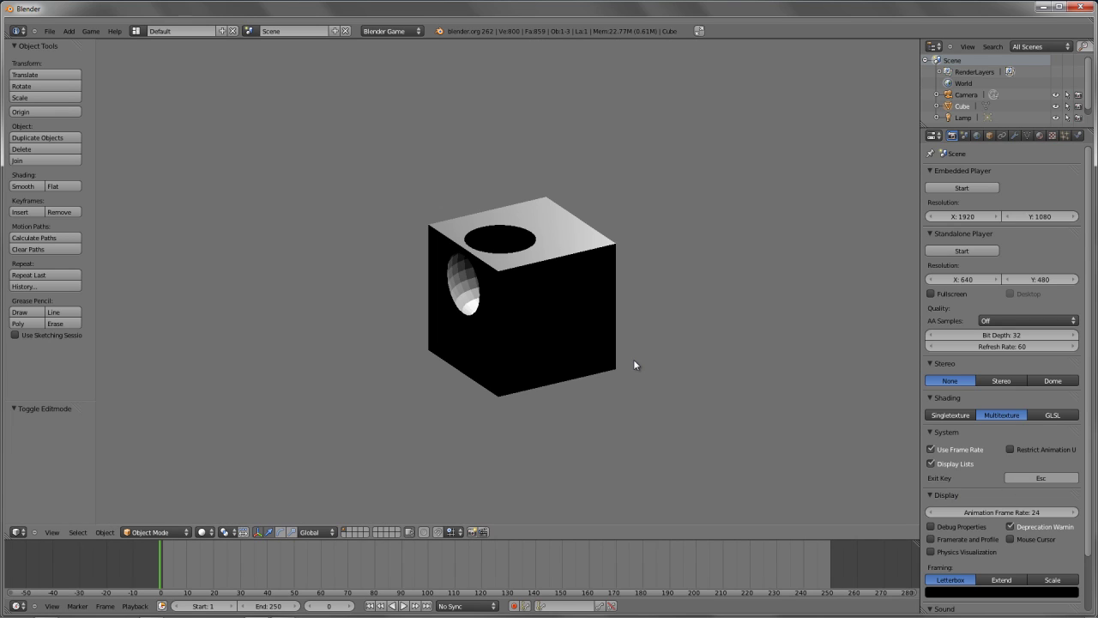
pyautogui.press('Escape')
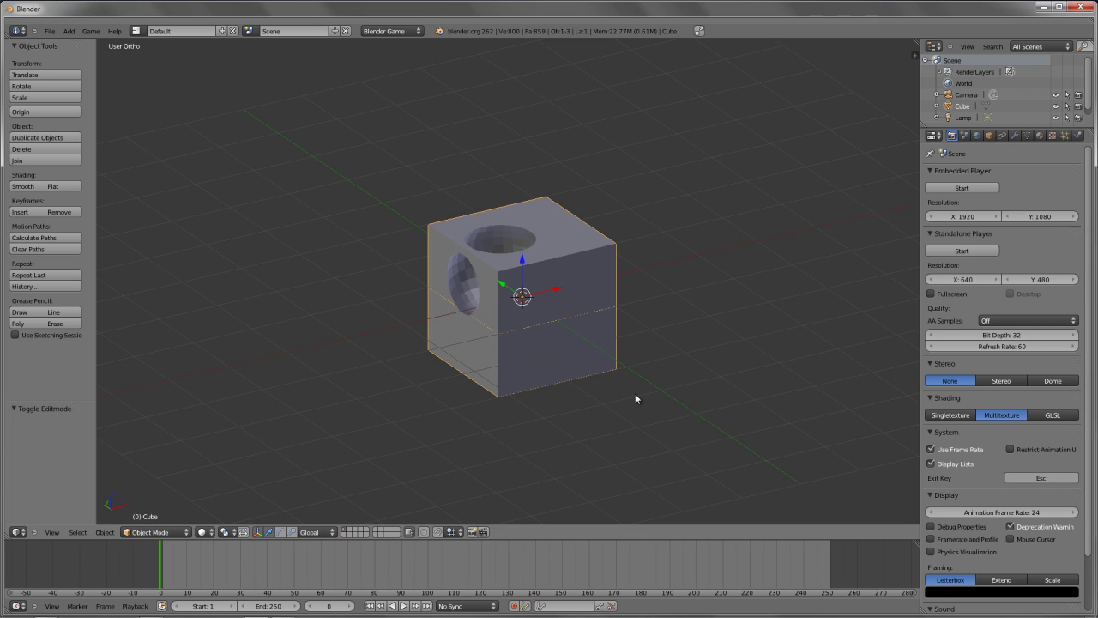
pyautogui.hotkey('alt', 'Tab')
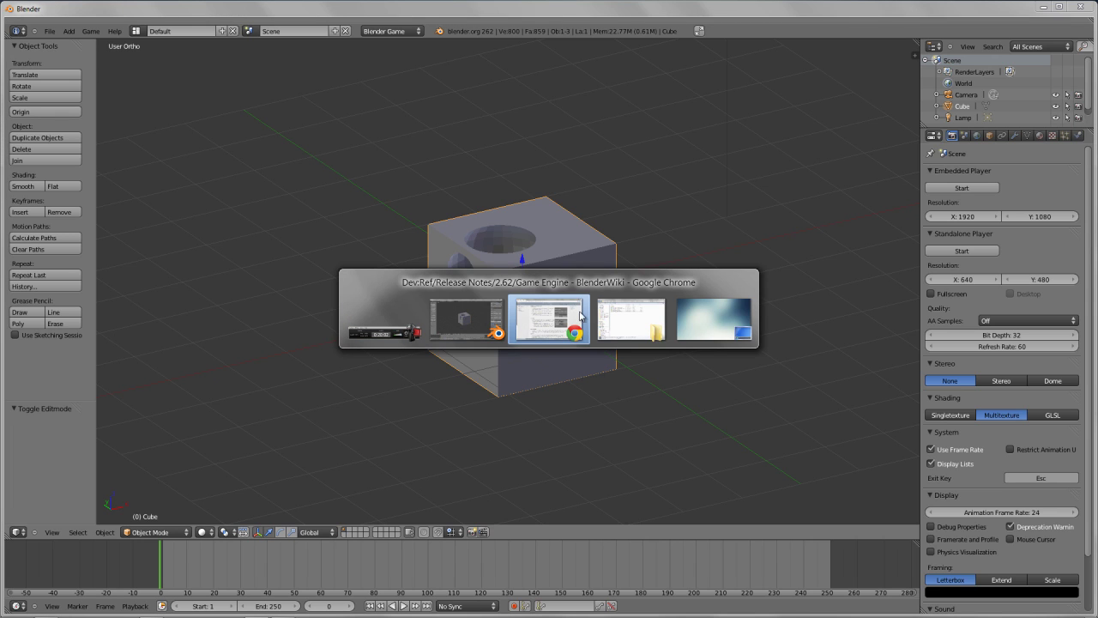
pyautogui.click(526, 324)
pyautogui.click(133, 60)
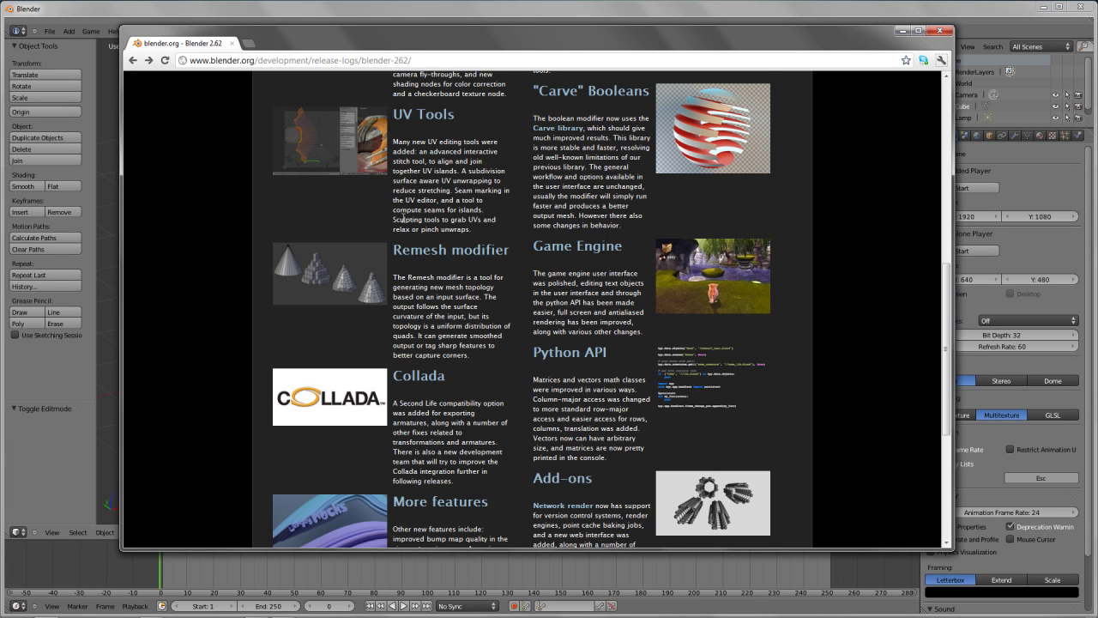
# Open the Motion Tracking notes and the 'Object tracking in Blender' screenshot page
pyautogui.scroll(3, 501, 202)
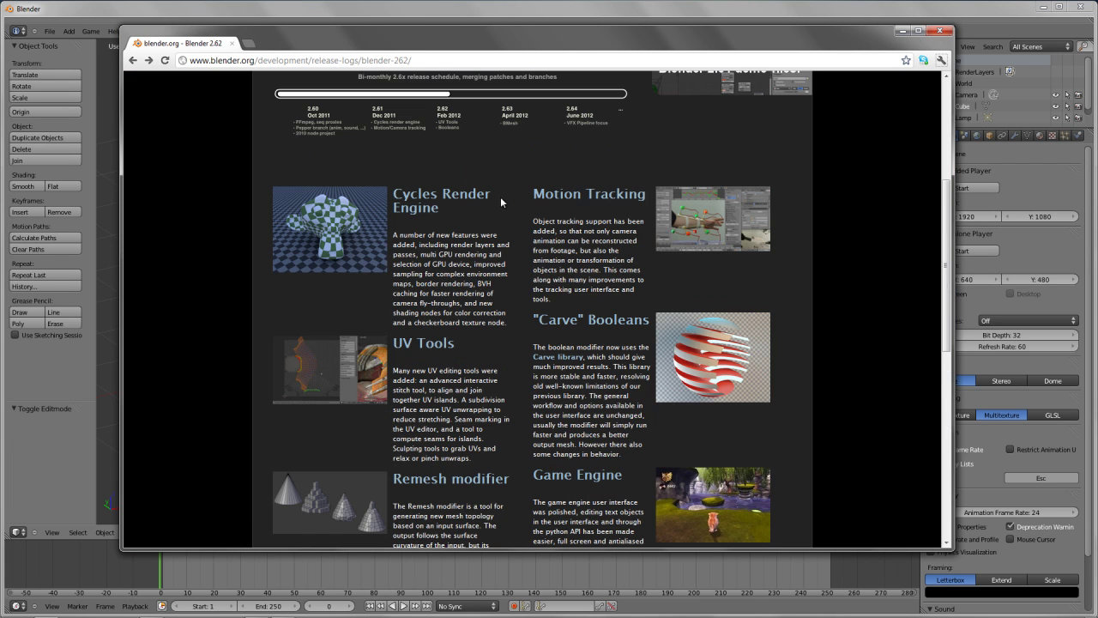
pyautogui.click(632, 203)
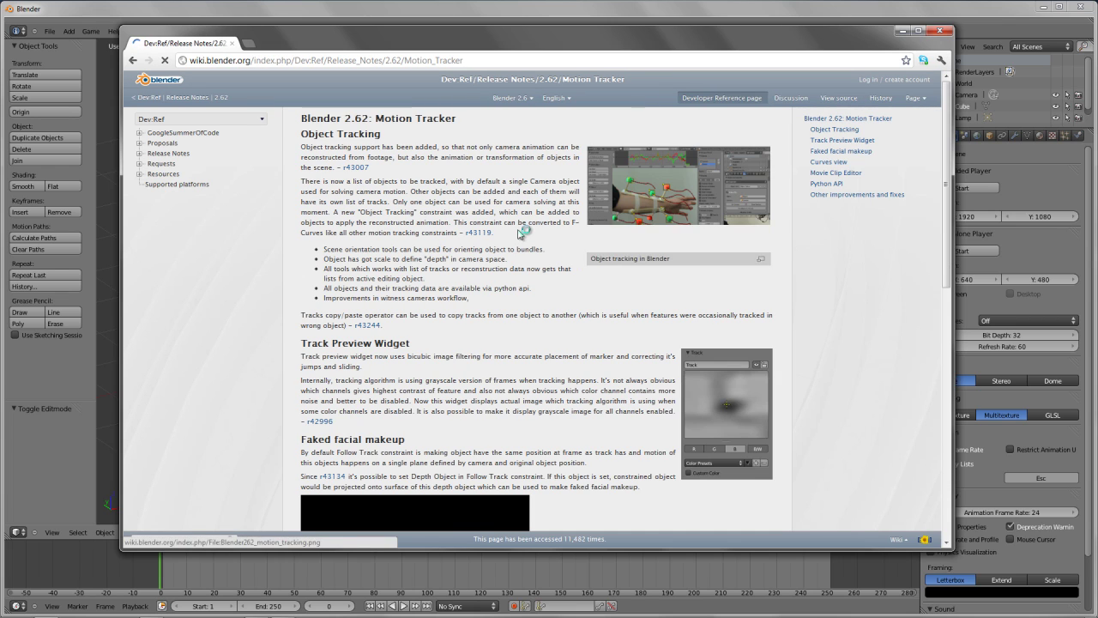
pyautogui.scroll(-3, 519, 230)
pyautogui.scroll(1, 518, 230)
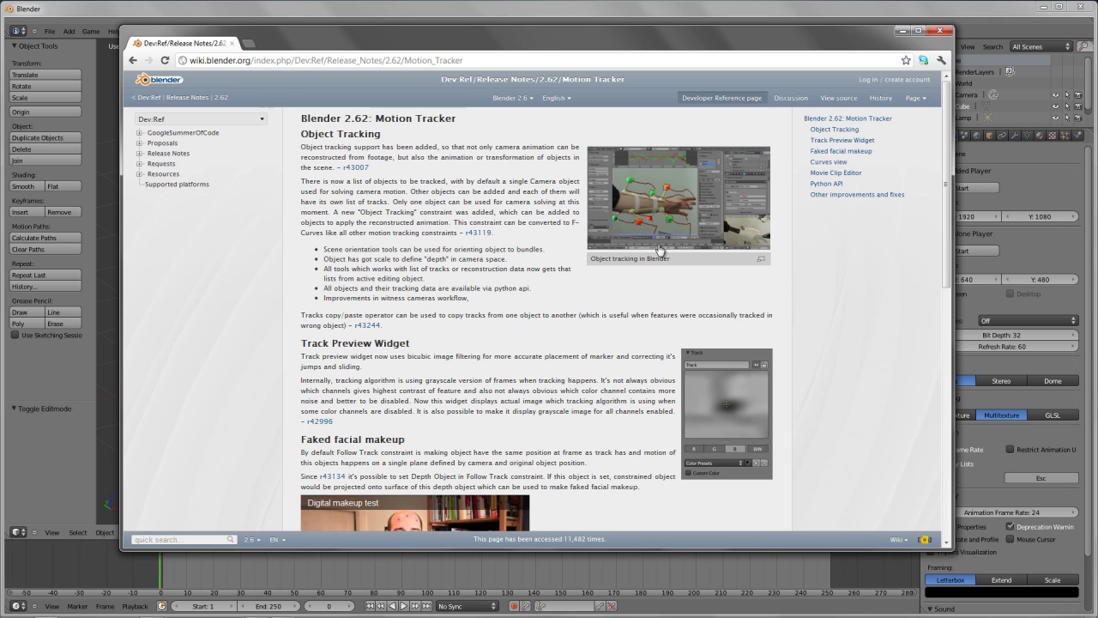
pyautogui.click(670, 214)
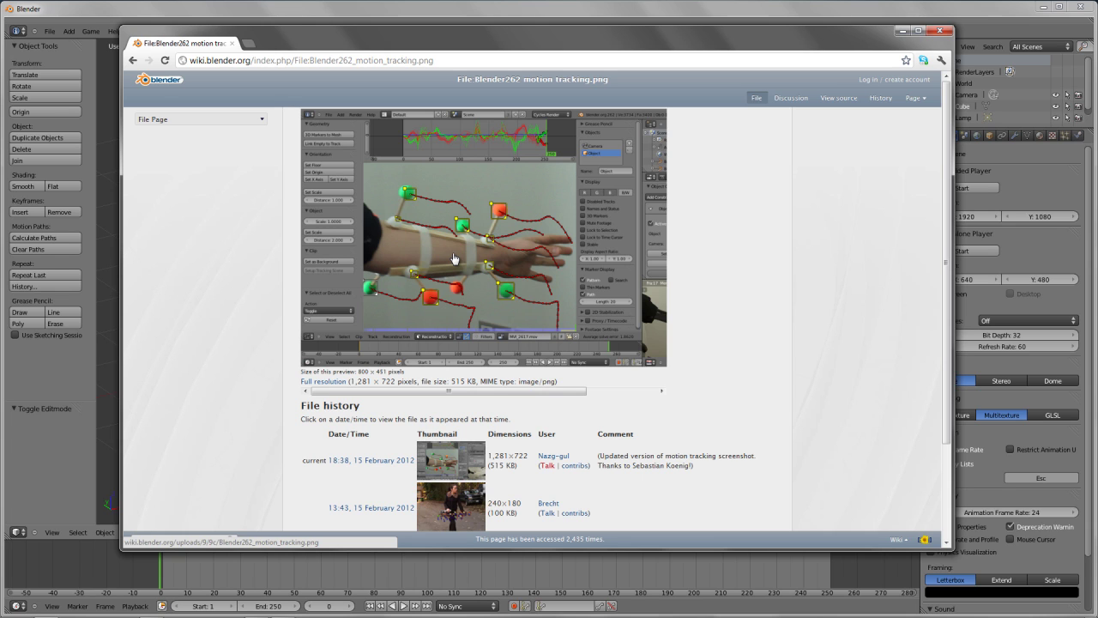
# Go back to the Motion Tracker notes, scroll through them, and jump to the page top
pyautogui.scroll(-3, 464, 371)
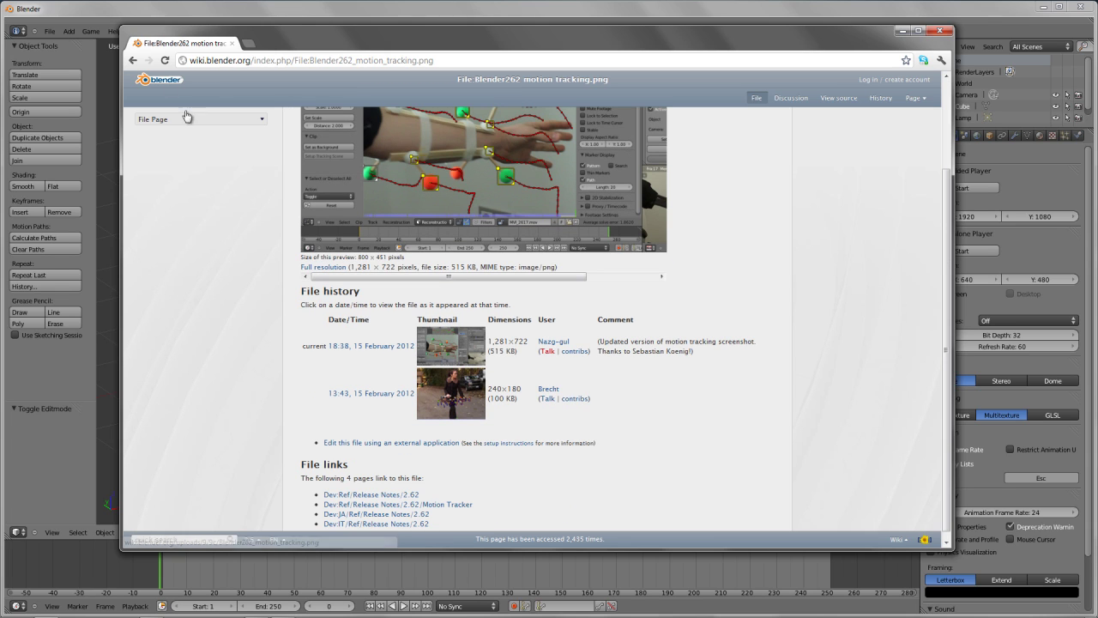
pyautogui.click(133, 60)
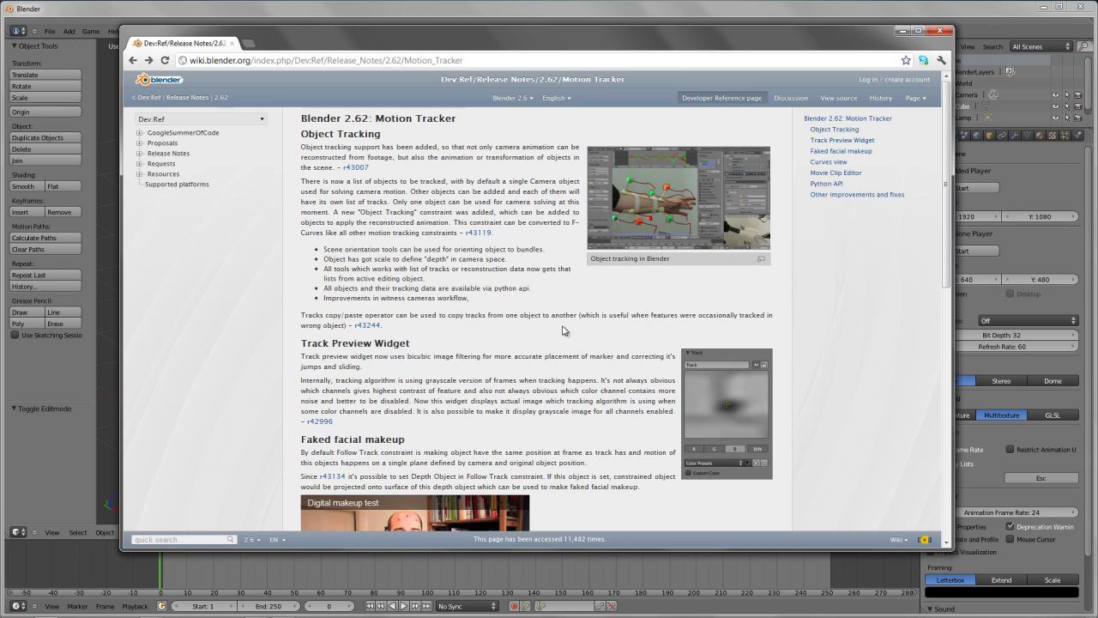
pyautogui.scroll(-5, 520, 454)
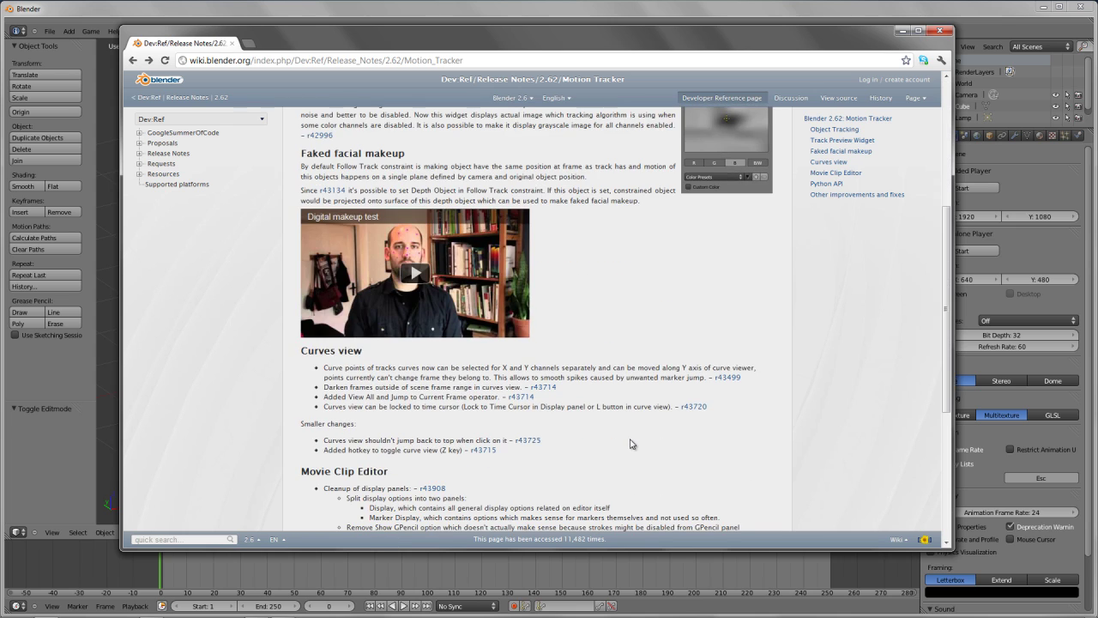
pyautogui.scroll(-5, 631, 447)
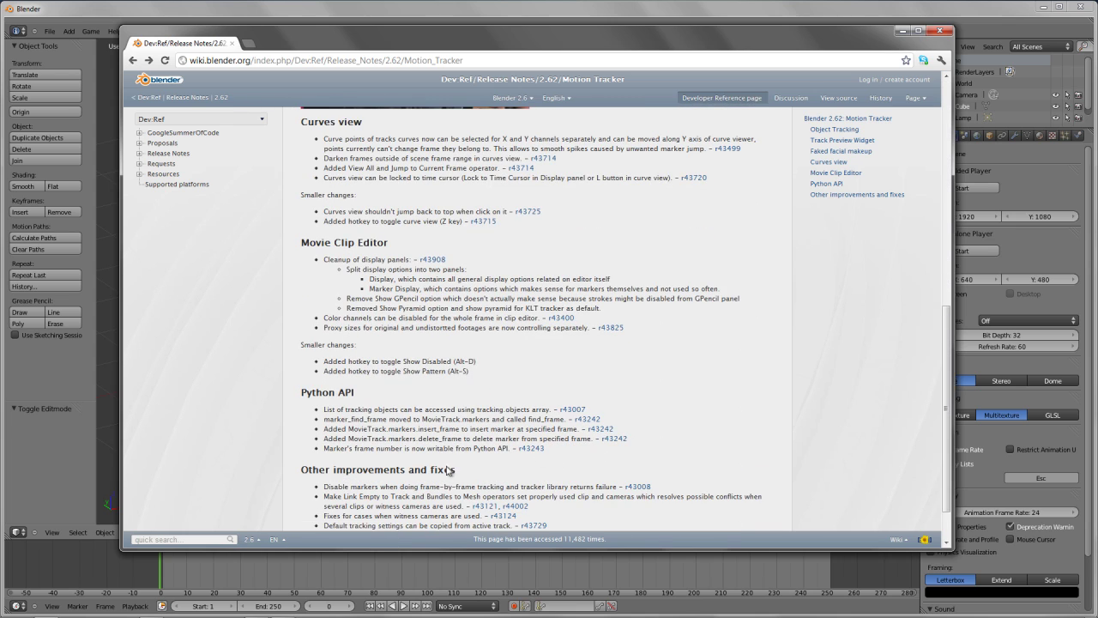
pyautogui.scroll(-2, 735, 415)
pyautogui.press('Home')
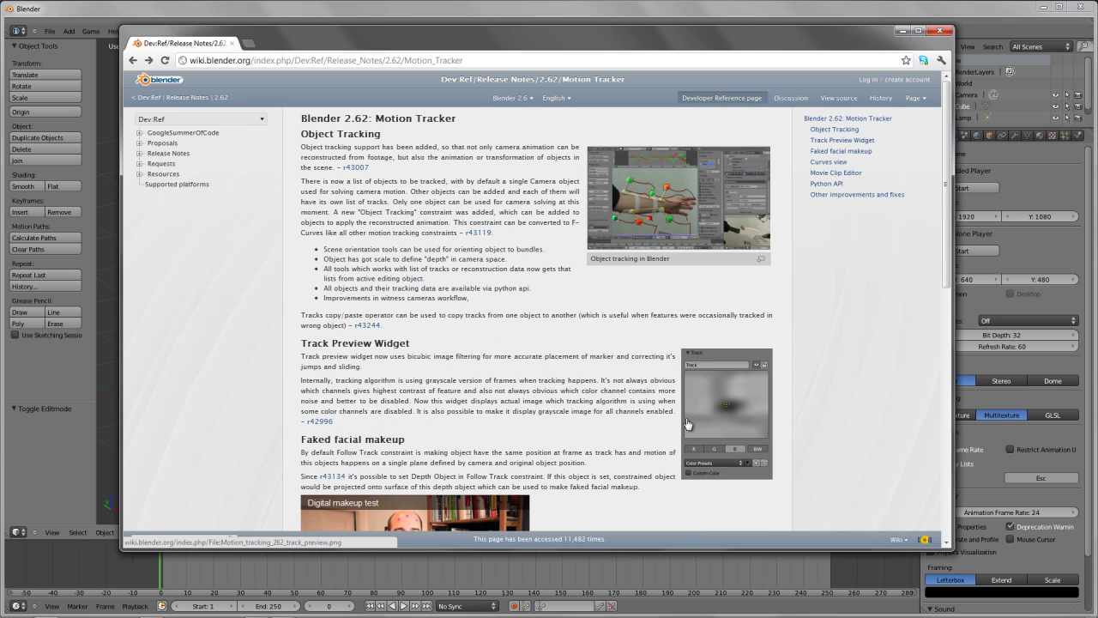
pyautogui.scroll(-3, 687, 424)
pyautogui.scroll(3, 497, 369)
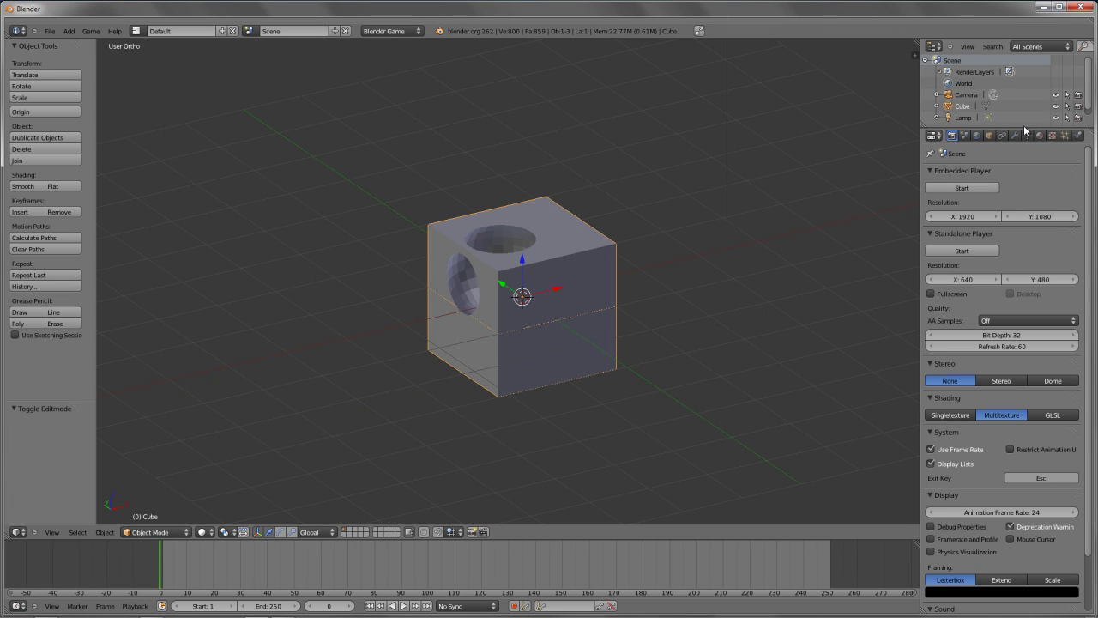
# Enlarge the outliner and switch the render engine to Blender Render
pyautogui.moveTo(1026, 127); pyautogui.dragTo(1026, 173)
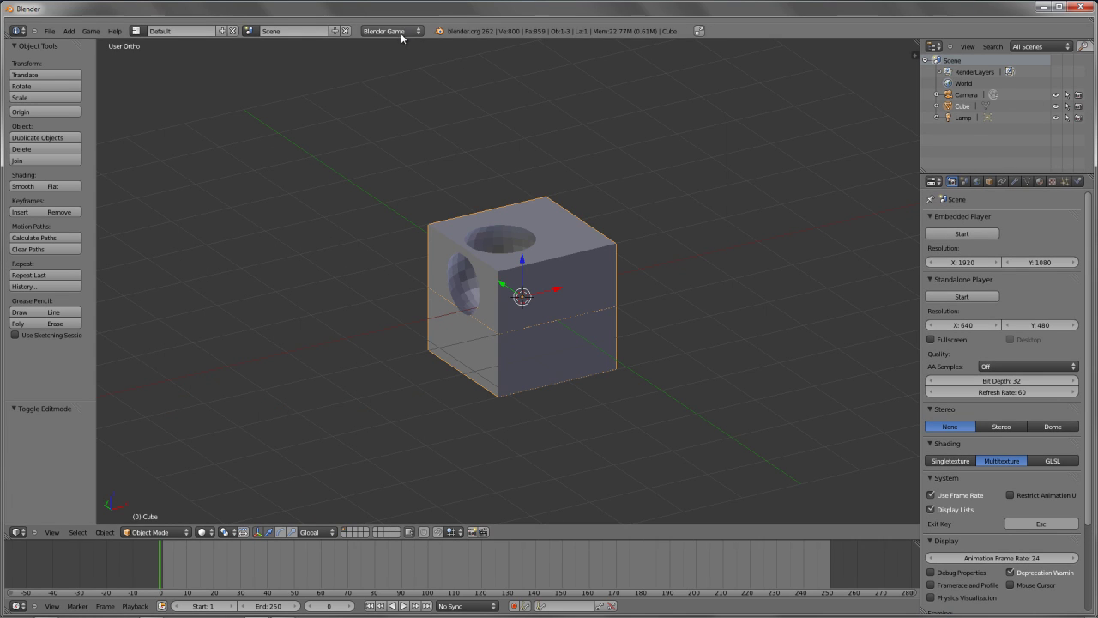
pyautogui.click(400, 33)
pyautogui.click(405, 43)
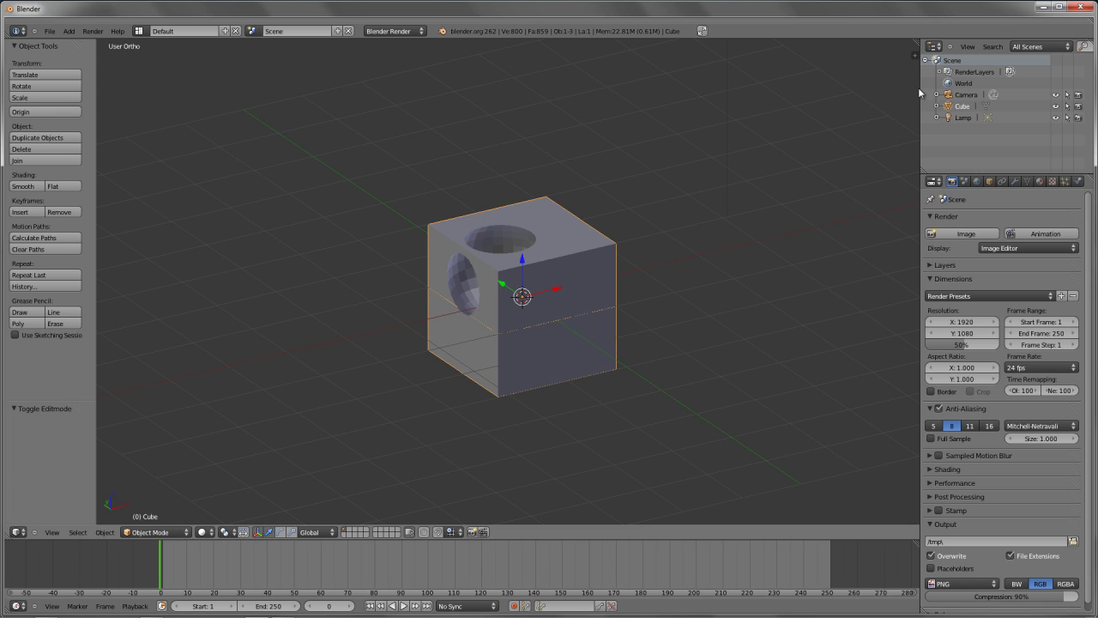
# Widen the side panels, zoom out, and select the camera and then the cube
pyautogui.moveTo(918, 87); pyautogui.dragTo(897, 89)
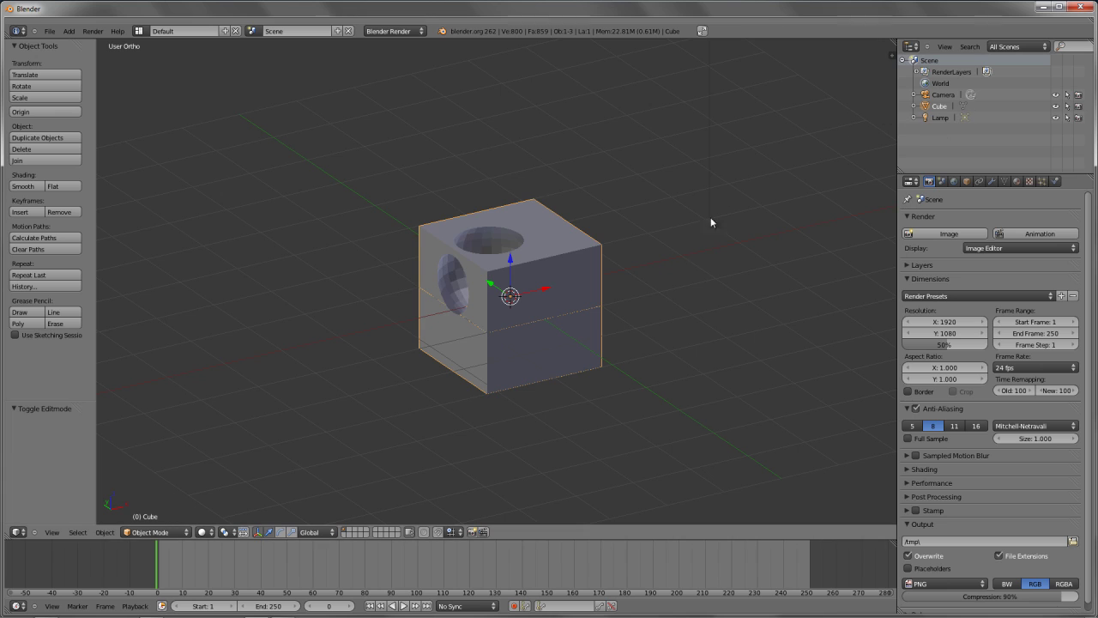
pyautogui.scroll(-4, 700, 227)
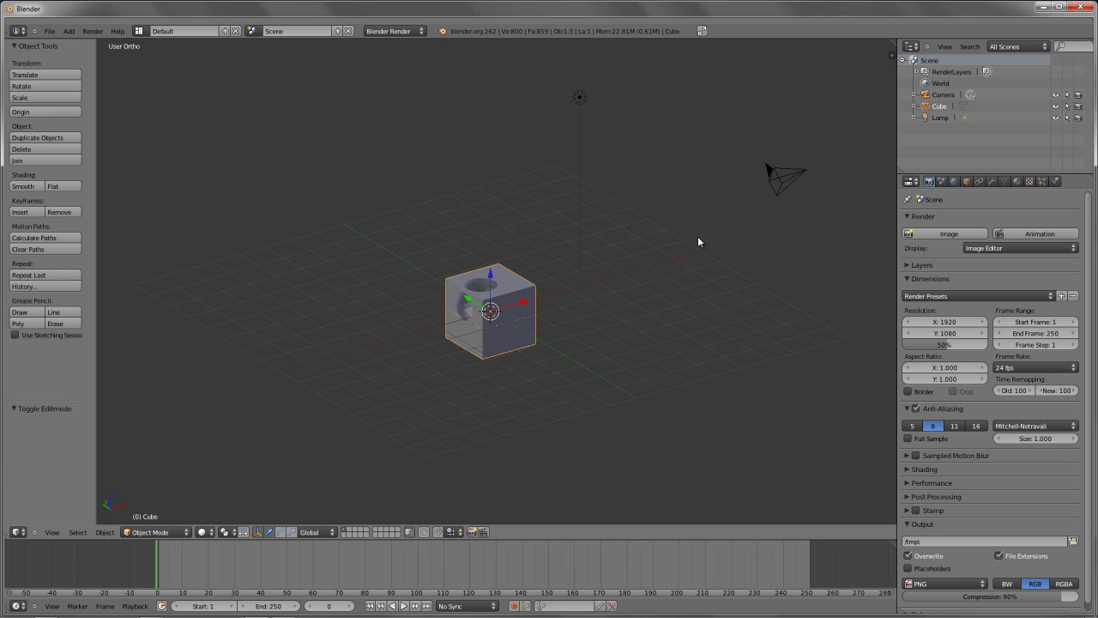
pyautogui.rightClick(772, 183)
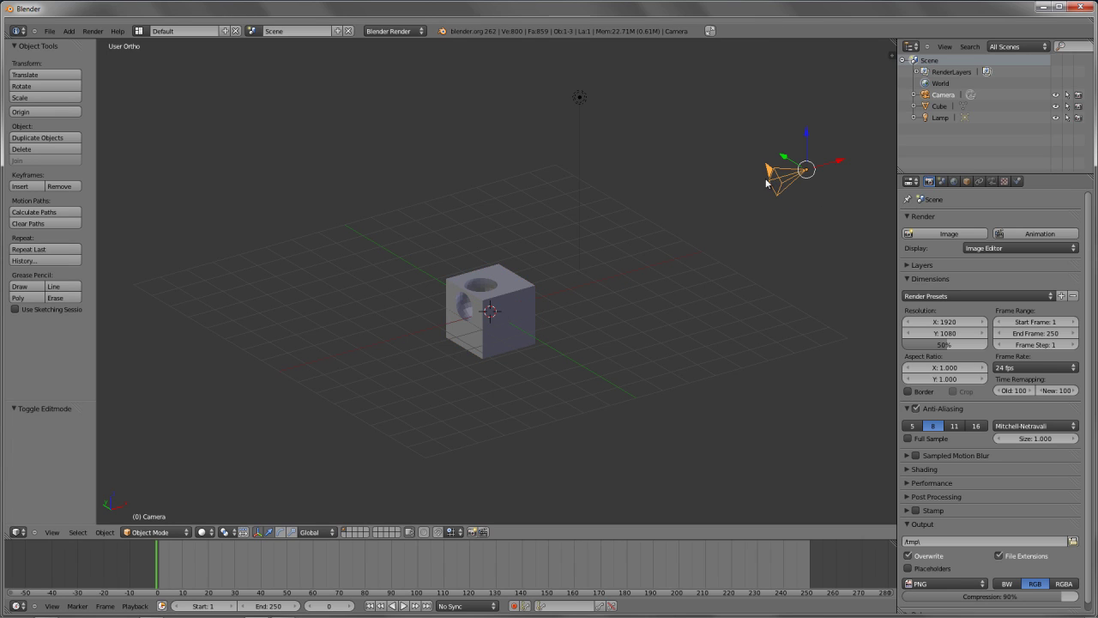
pyautogui.rightClick(491, 327)
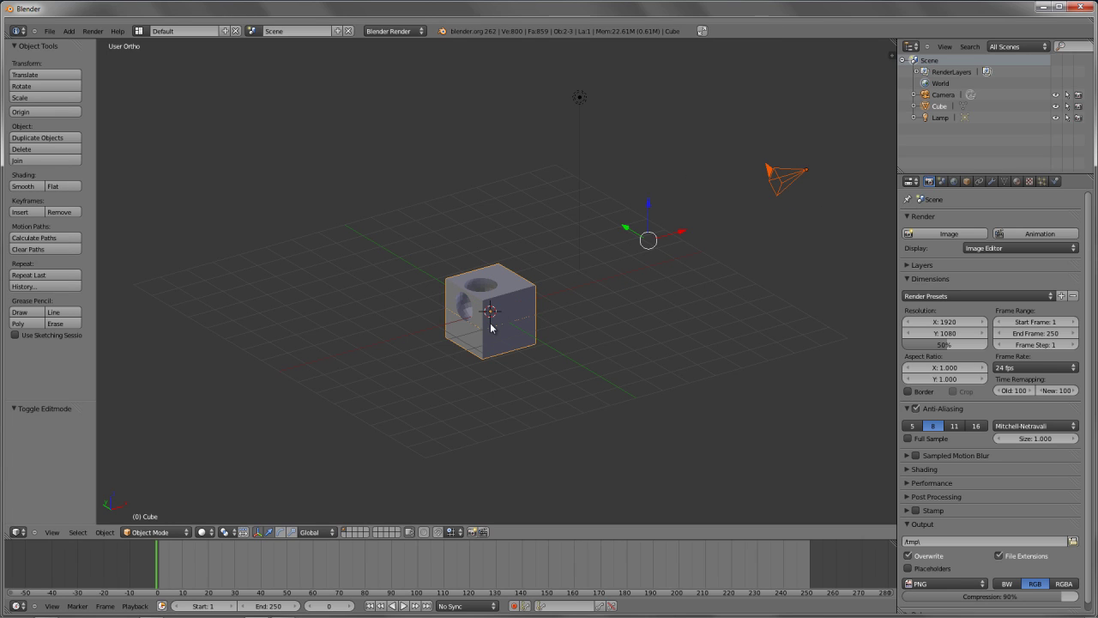
pyautogui.keyDown('alt'); pyautogui.rightClick(490, 327); pyautogui.keyUp('alt')
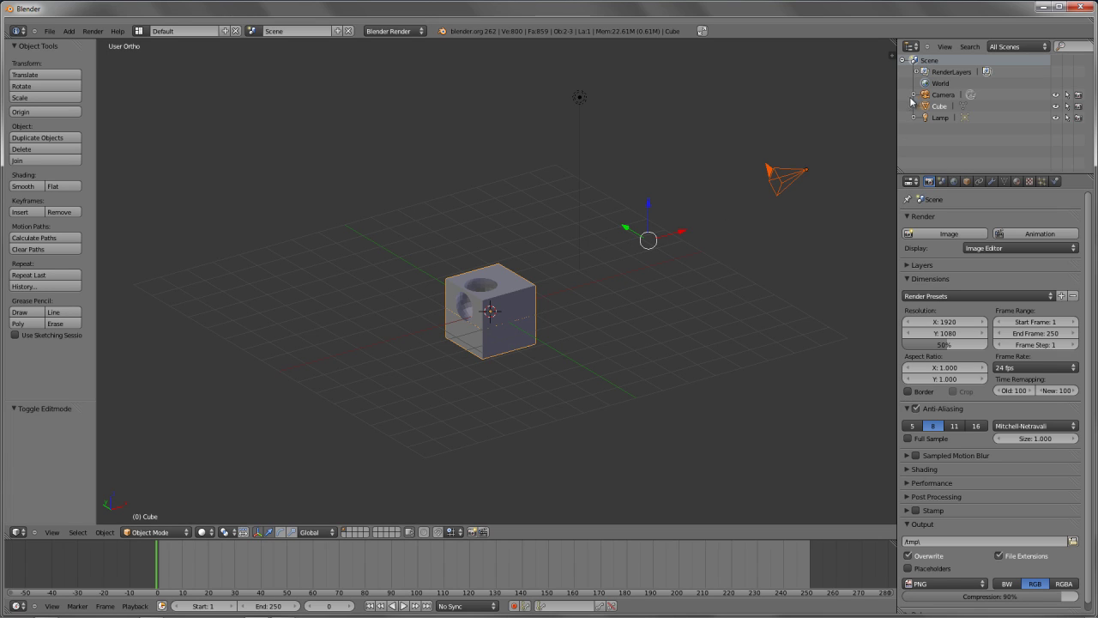
# Parent the Camera and Cube to the Lamp in the Outliner, then test-rotate the Lamp
pyautogui.moveTo(925, 96)
pyautogui.mouseDown()
pyautogui.moveTo(959, 105)
pyautogui.moveTo(952, 85)
pyautogui.moveTo(952, 139)
pyautogui.moveTo(952, 114)
pyautogui.moveTo(927, 104)
pyautogui.moveTo(943, 92)
pyautogui.moveTo(935, 106)
pyautogui.mouseUp()
pyautogui.press('r')
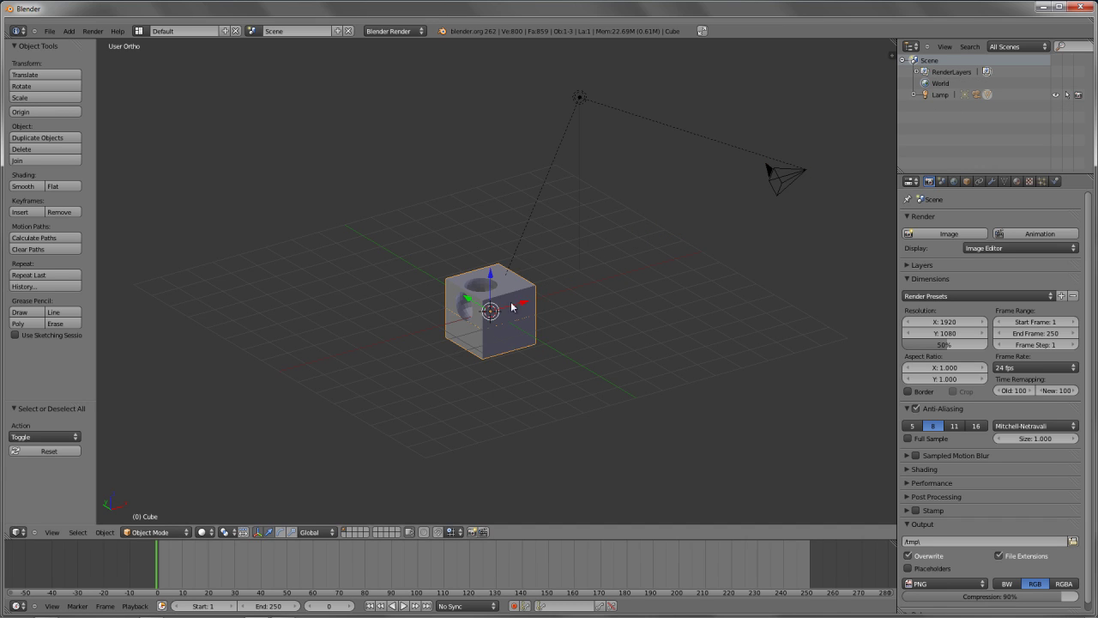
pyautogui.press('Escape')
pyautogui.press('a')
pyautogui.rightClick(579, 96)
pyautogui.press('r')
pyautogui.press('Escape')
# Expand the Lamp and drag Camera and Cube back out to clear their parent
pyautogui.click(915, 95)
pyautogui.moveTo(936, 121); pyautogui.dragTo(931, 89)
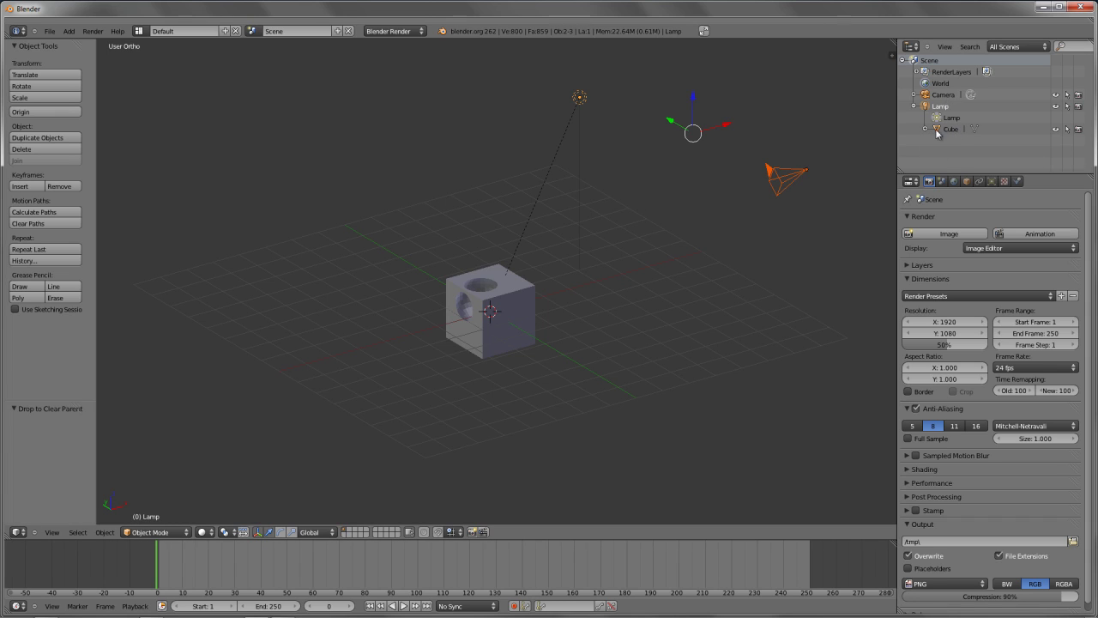
pyautogui.moveTo(942, 130); pyautogui.dragTo(931, 91)
# Add a single-bone armature at the cube and parent the cube to it with automatic weights
pyautogui.press('a')
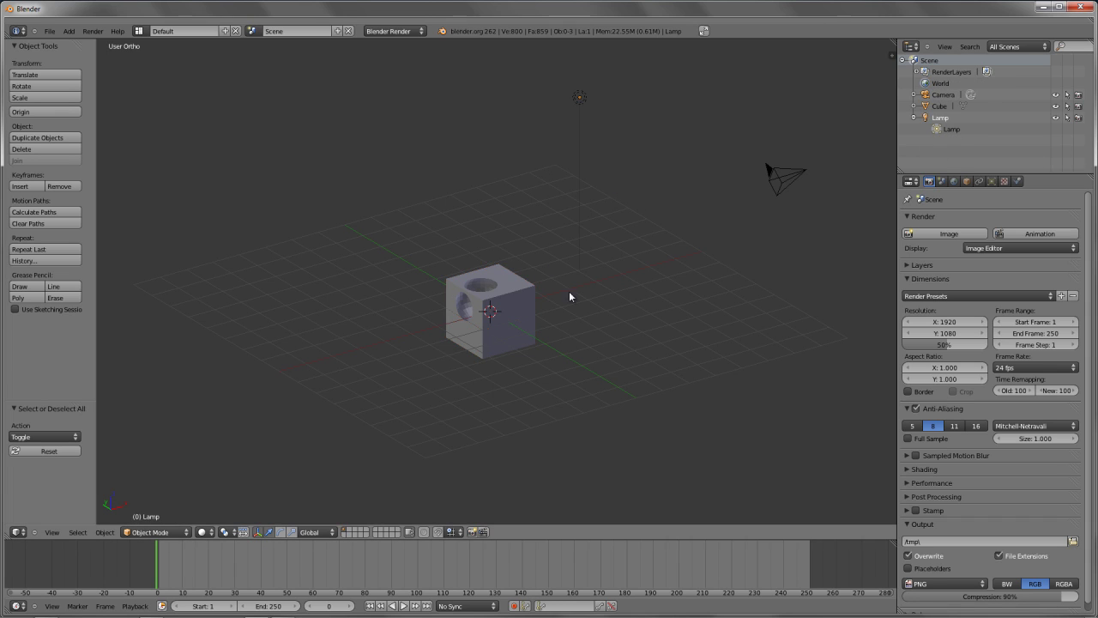
pyautogui.rightClick(513, 312)
pyautogui.hotkey('shift', 'a')
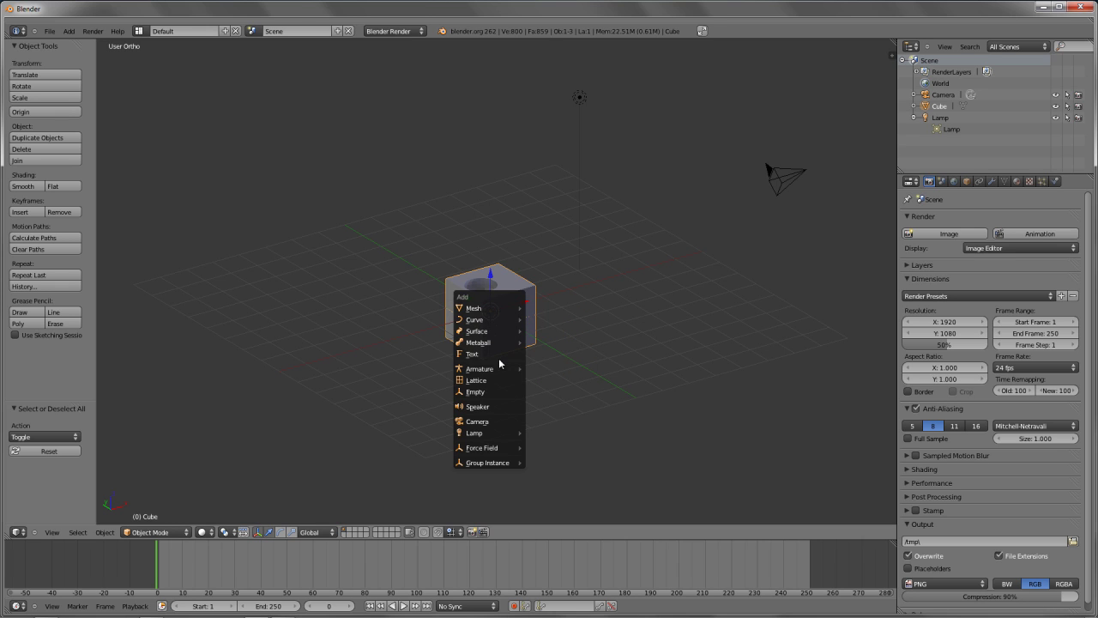
pyautogui.moveTo(500, 368)
pyautogui.click(558, 371)
pyautogui.press('z')
pyautogui.moveTo(558, 371); pyautogui.dragTo(513, 343, button='middle')
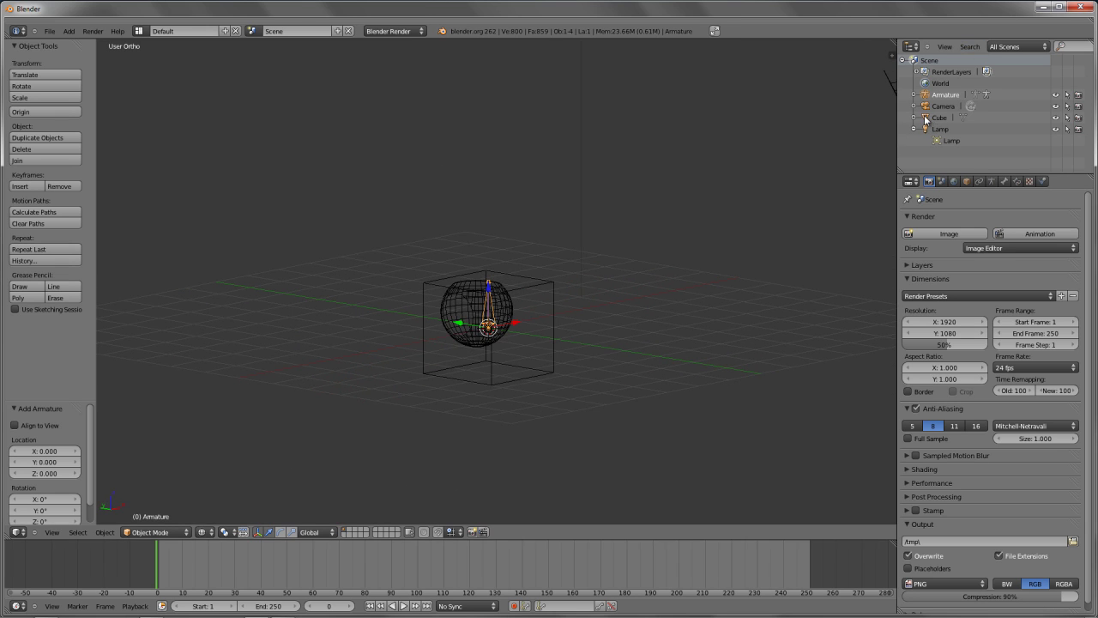
pyautogui.moveTo(932, 117); pyautogui.dragTo(944, 96)
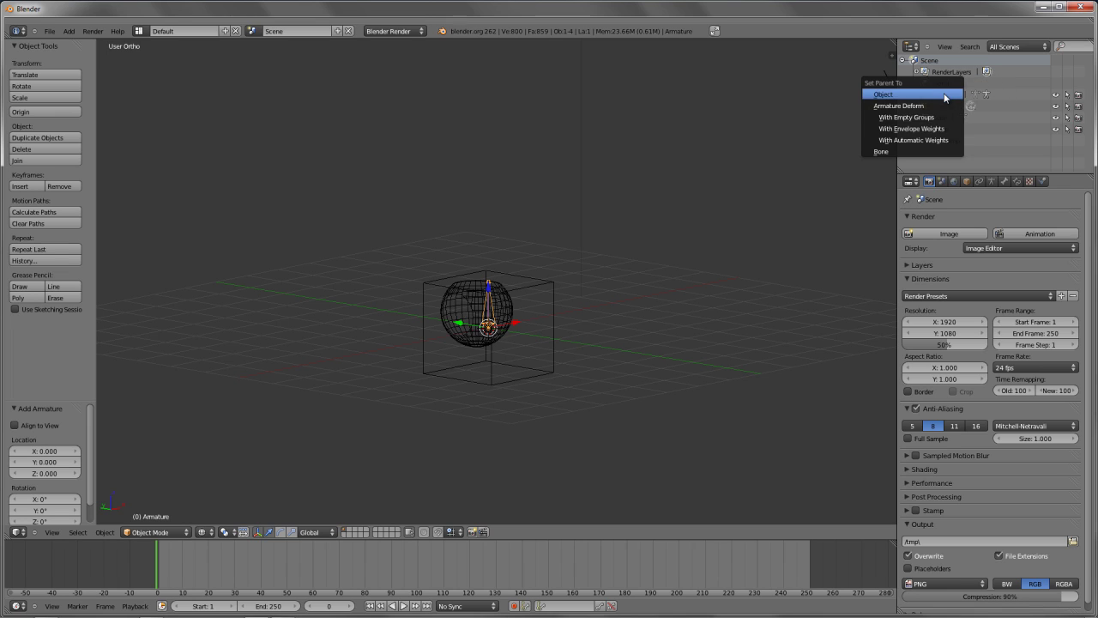
pyautogui.click(947, 139)
pyautogui.scroll(2, 476, 306)
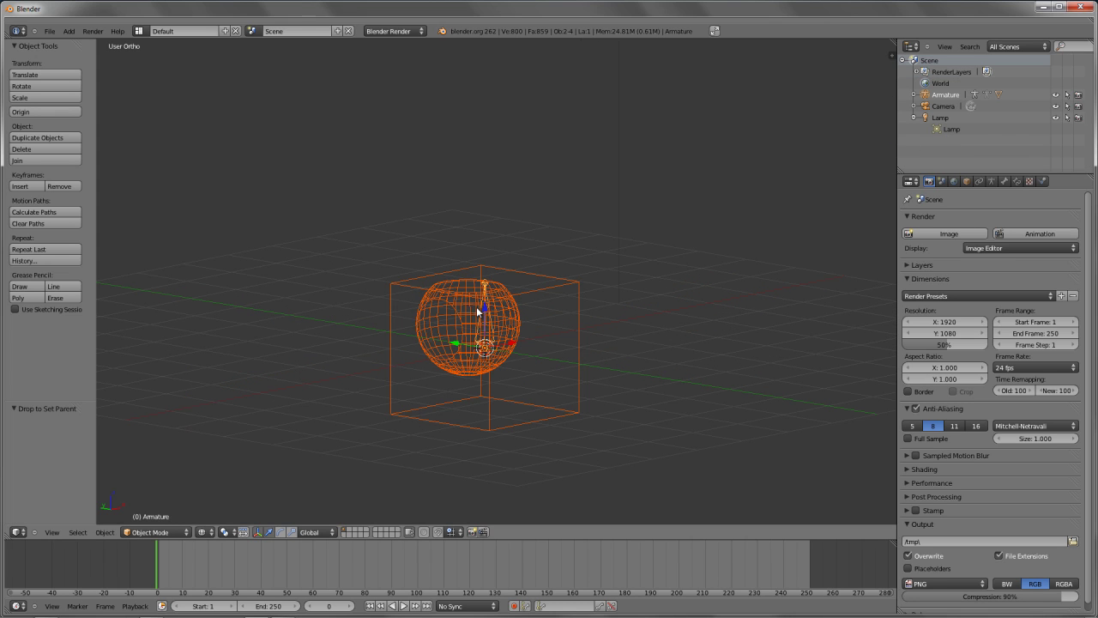
# In pose mode, rotate the bone to bend the cube, then cancel the rotation
pyautogui.hotkey('ctrl', 'Tab')
pyautogui.rightClick(486, 297)
pyautogui.press('r')
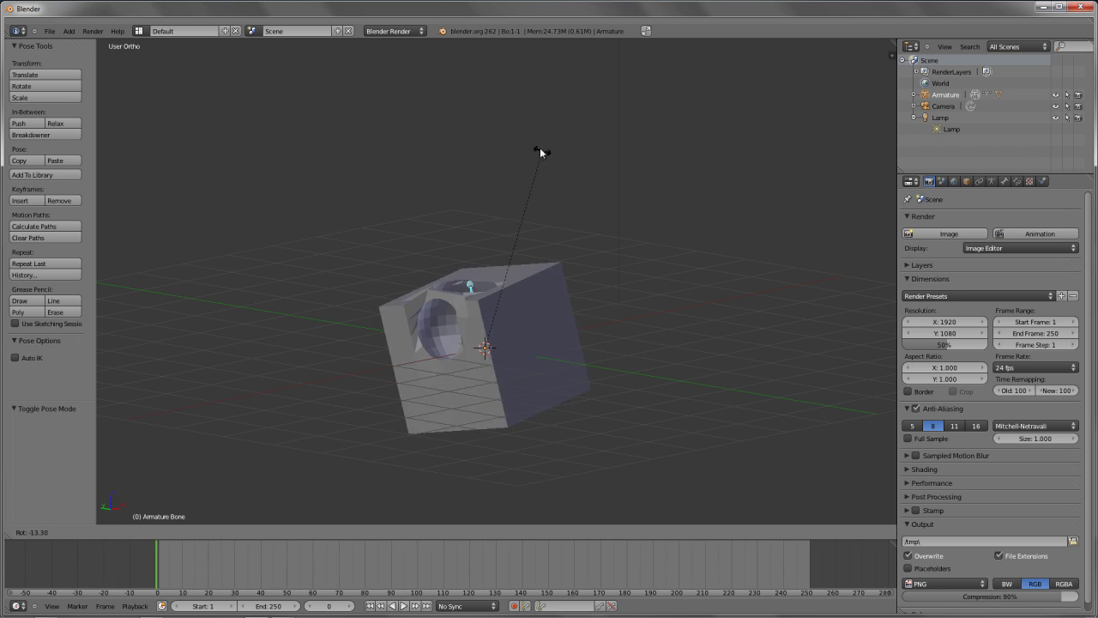
pyautogui.press('Escape')
pyautogui.press('z')
pyautogui.press('r')
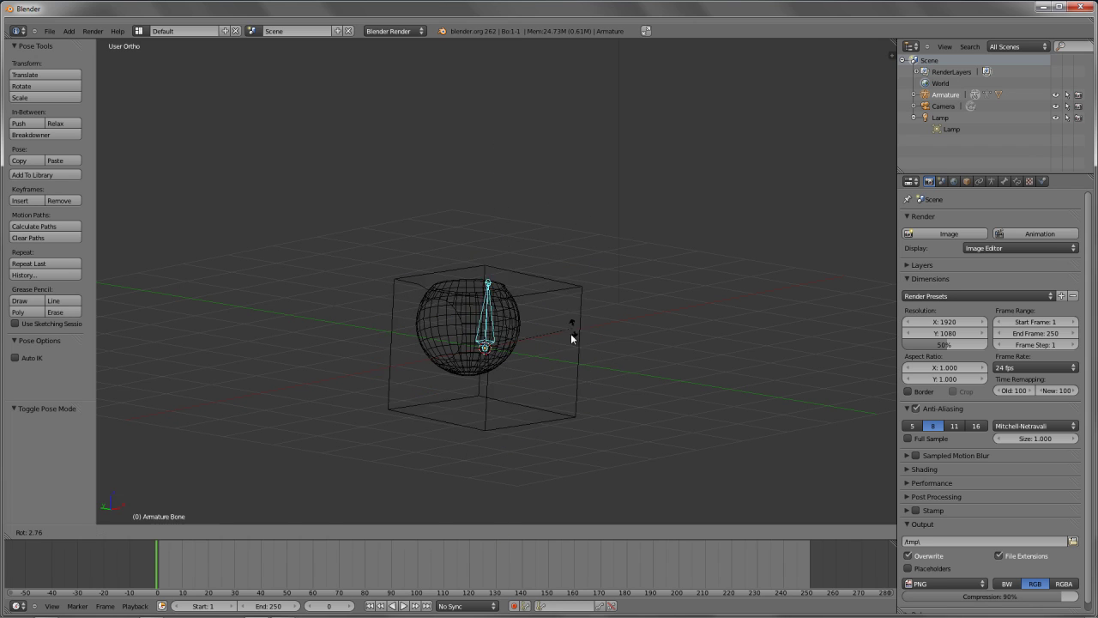
pyautogui.press('Escape')
pyautogui.press('z')
pyautogui.press('z')
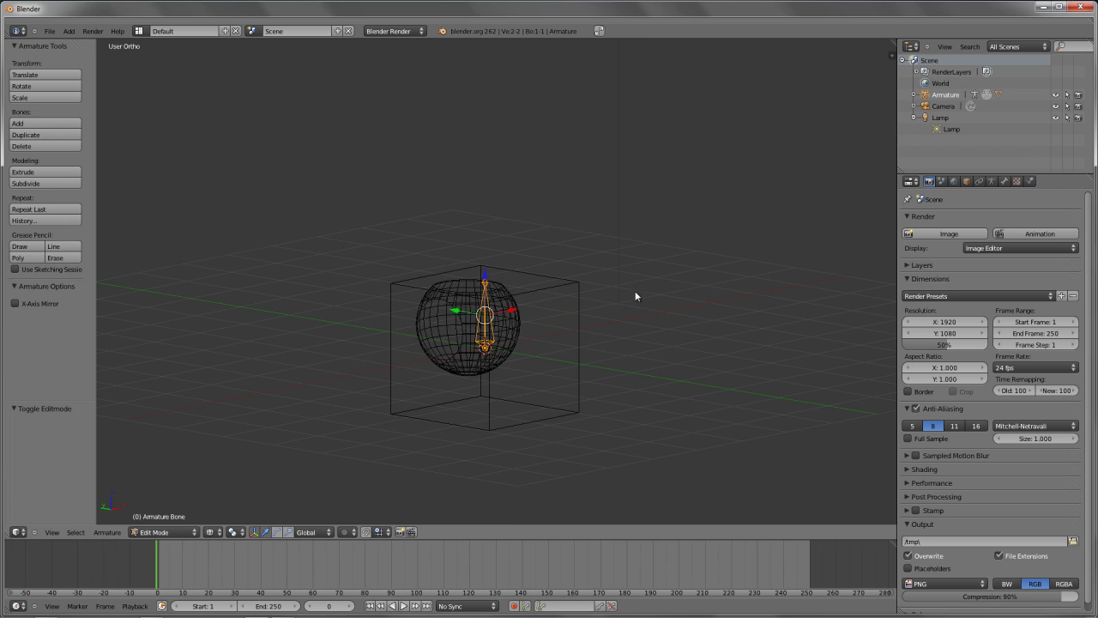
# Return to object mode and delete the armature
pyautogui.click(634, 292)
pyautogui.press('Tab')
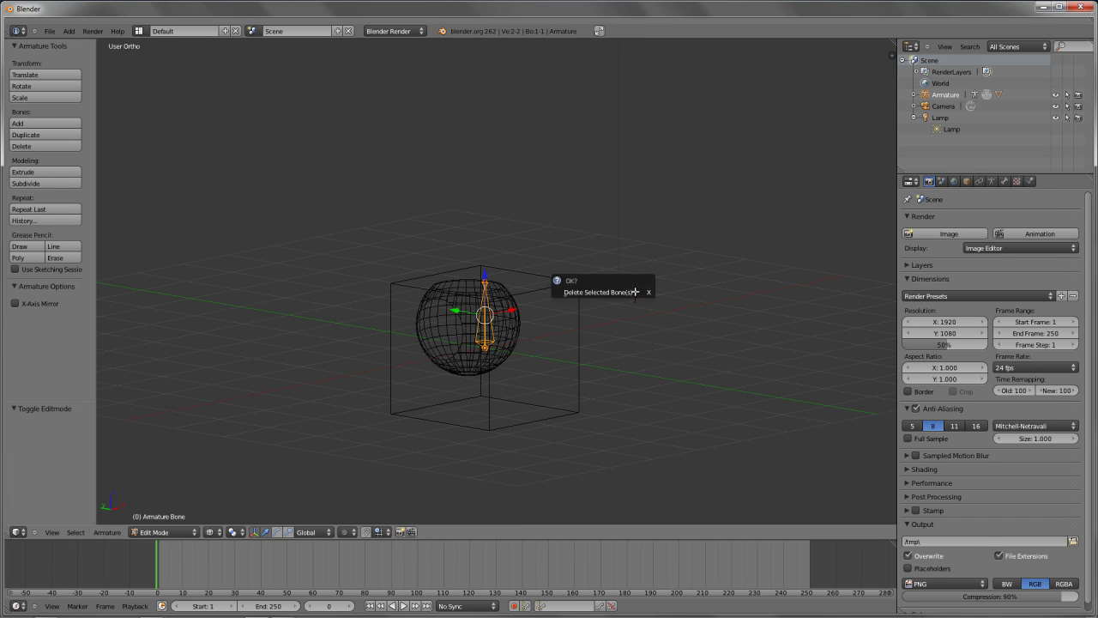
pyautogui.press('Tab')
pyautogui.press('Tab')
pyautogui.press('x')
pyautogui.click(701, 223)
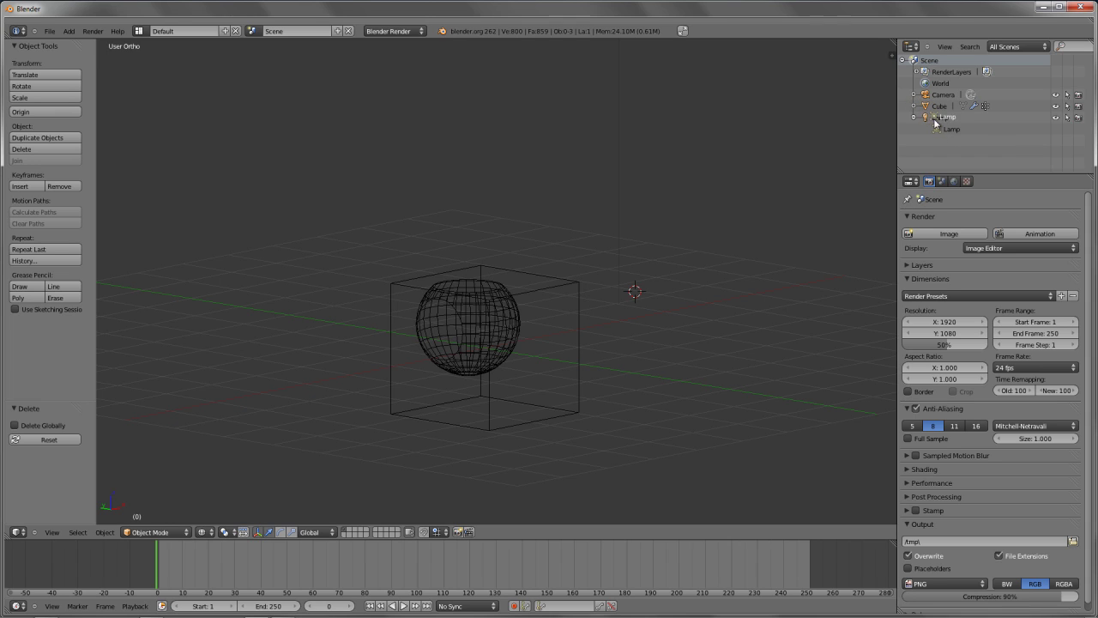
# Parent the Cube under the Lamp in the Outliner, then clear the parent again
pyautogui.moveTo(925, 107); pyautogui.dragTo(922, 81)
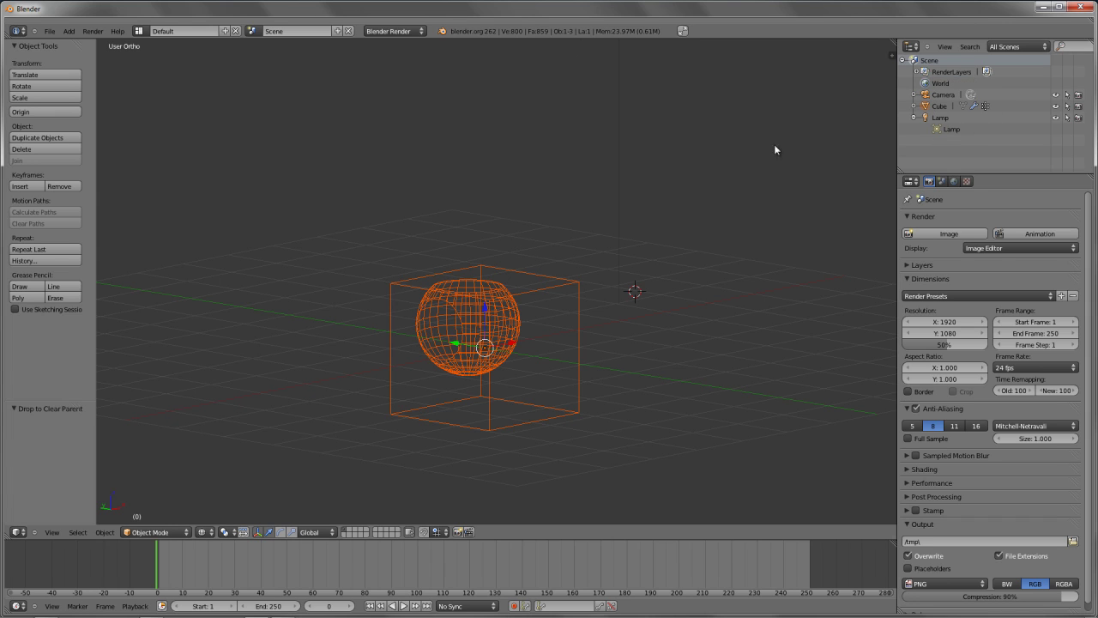
pyautogui.press('a')
pyautogui.scroll(-2, 551, 304)
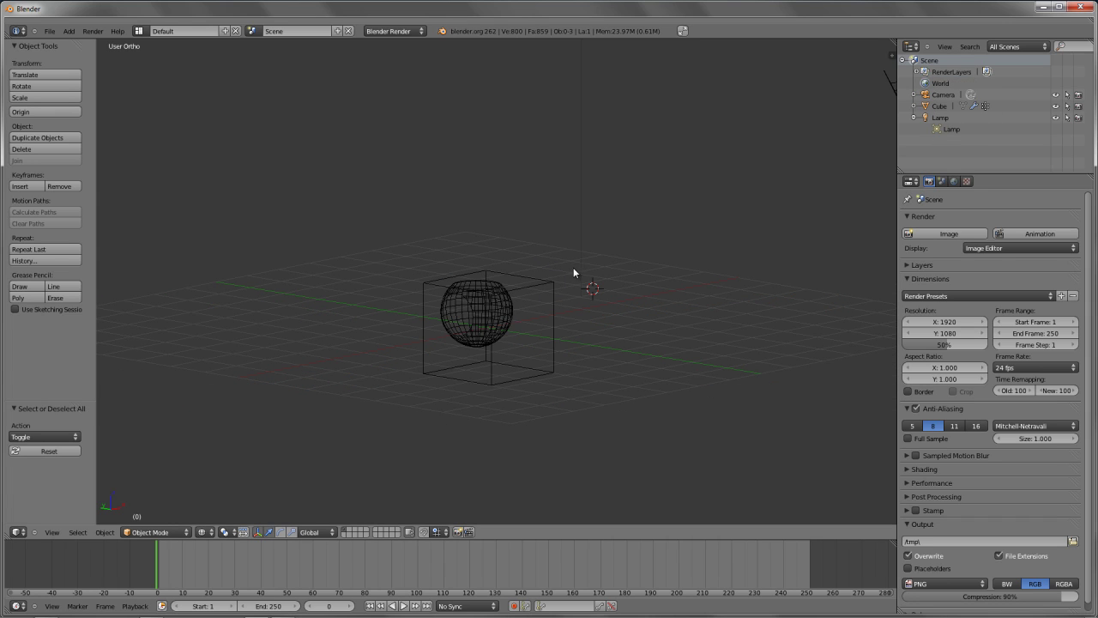
# Select the cube and show its Object properties with the empty Parent field
pyautogui.rightClick(511, 278)
pyautogui.click(968, 181)
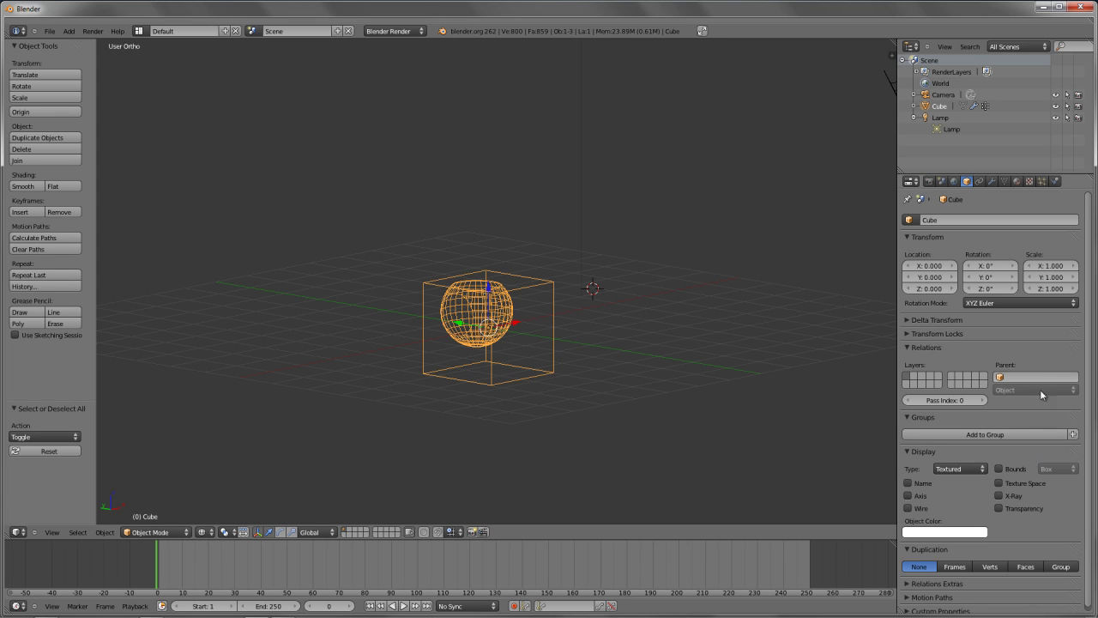
pyautogui.scroll(2, 595, 375)
pyautogui.press('a')
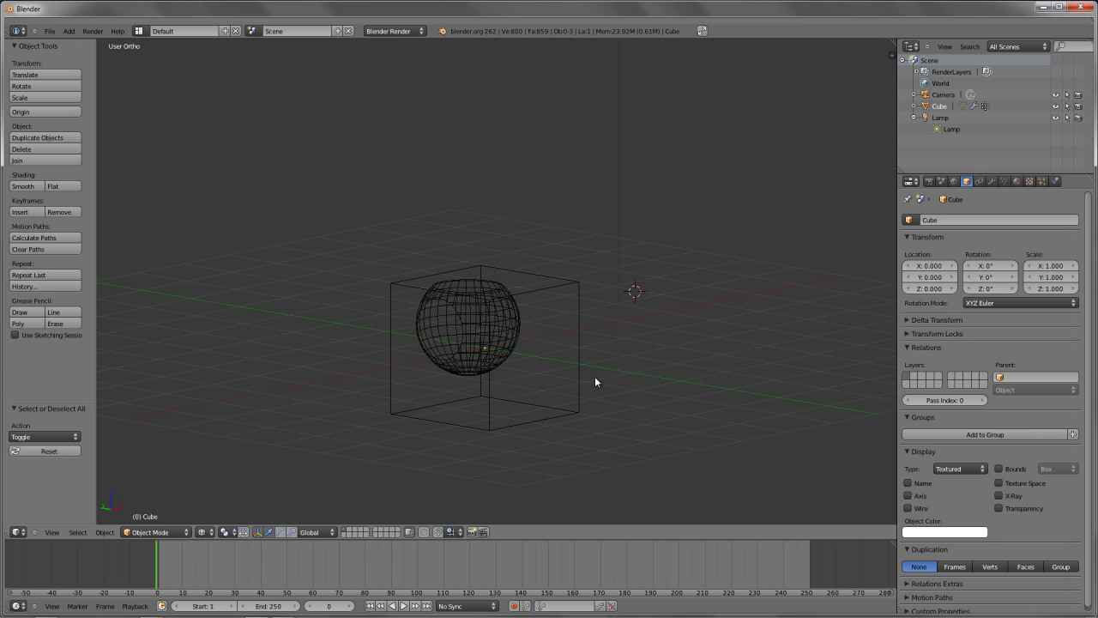
# Switch to Chrome and scroll through the Motion Tracker wiki notes
pyautogui.hotkey('alt', 'Tab')
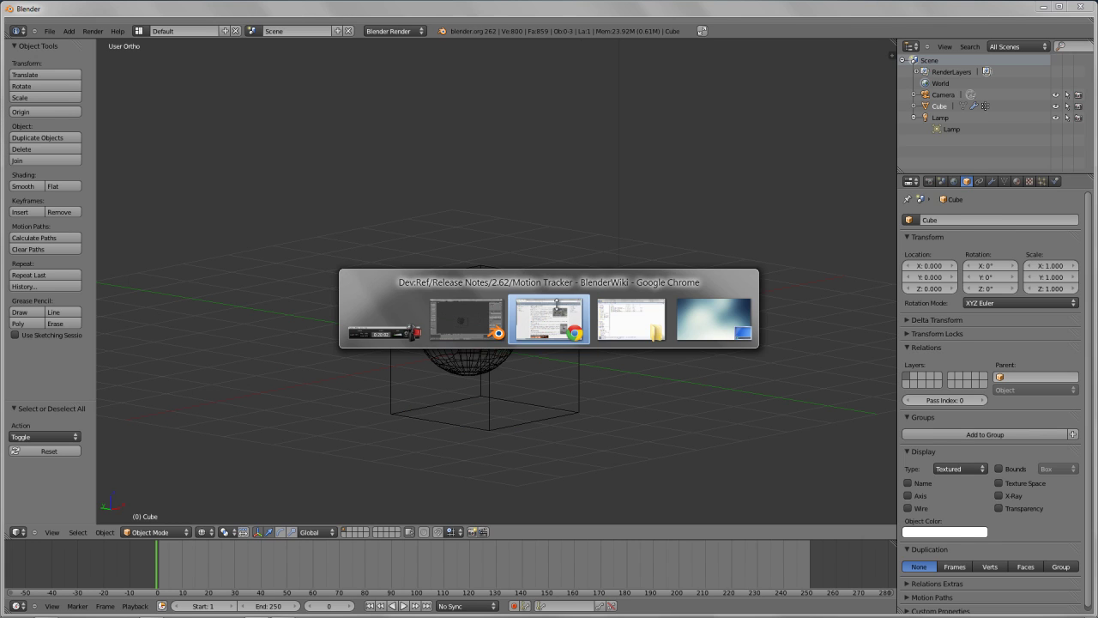
pyautogui.scroll(-8, 550, 277)
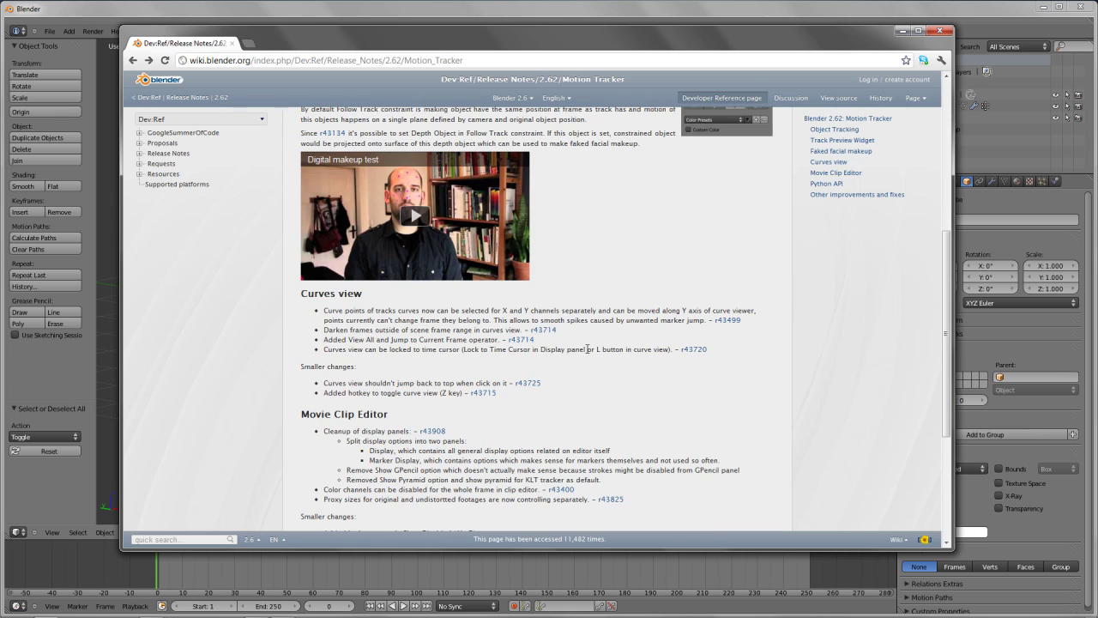
pyautogui.scroll(8, 588, 348)
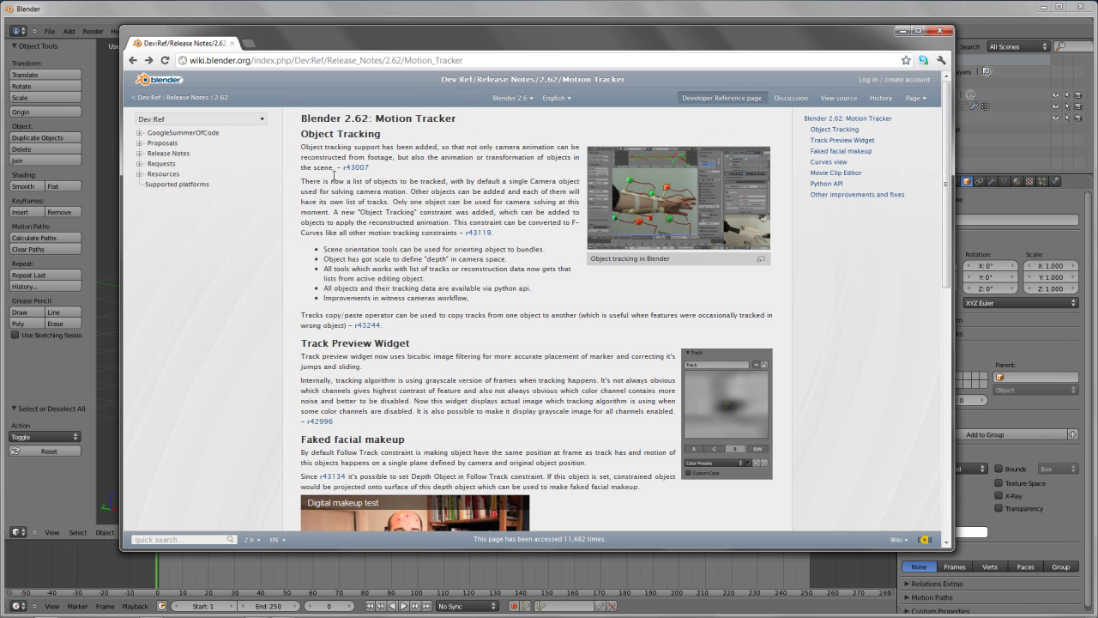
# Go back to the Blender 2.62 release-log page and scroll up to its top
pyautogui.click(133, 60)
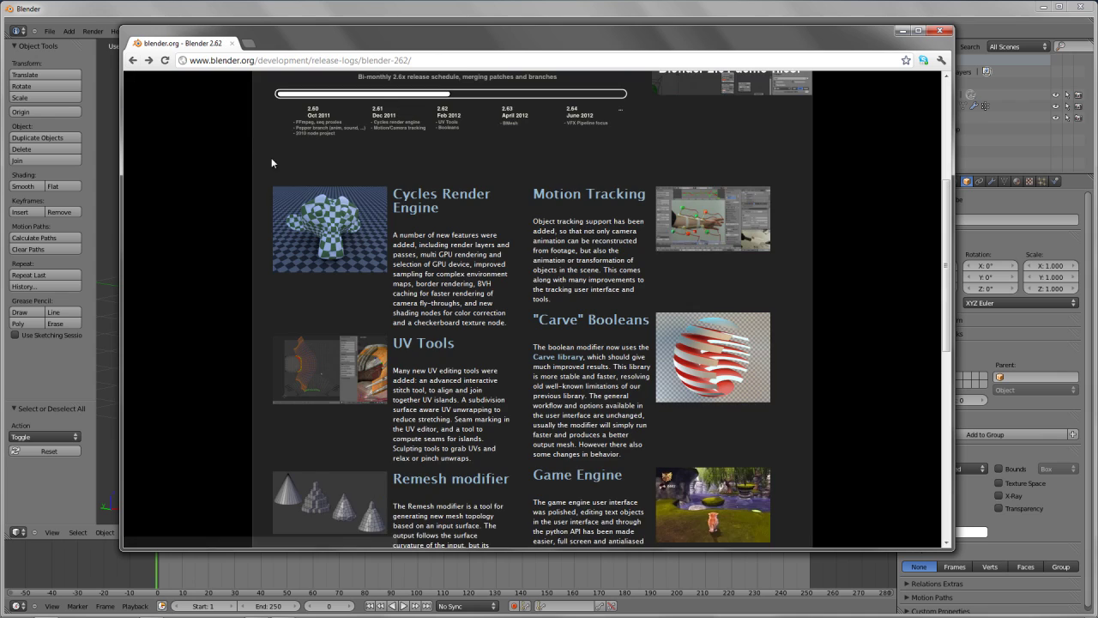
pyautogui.scroll(-9, 552, 253)
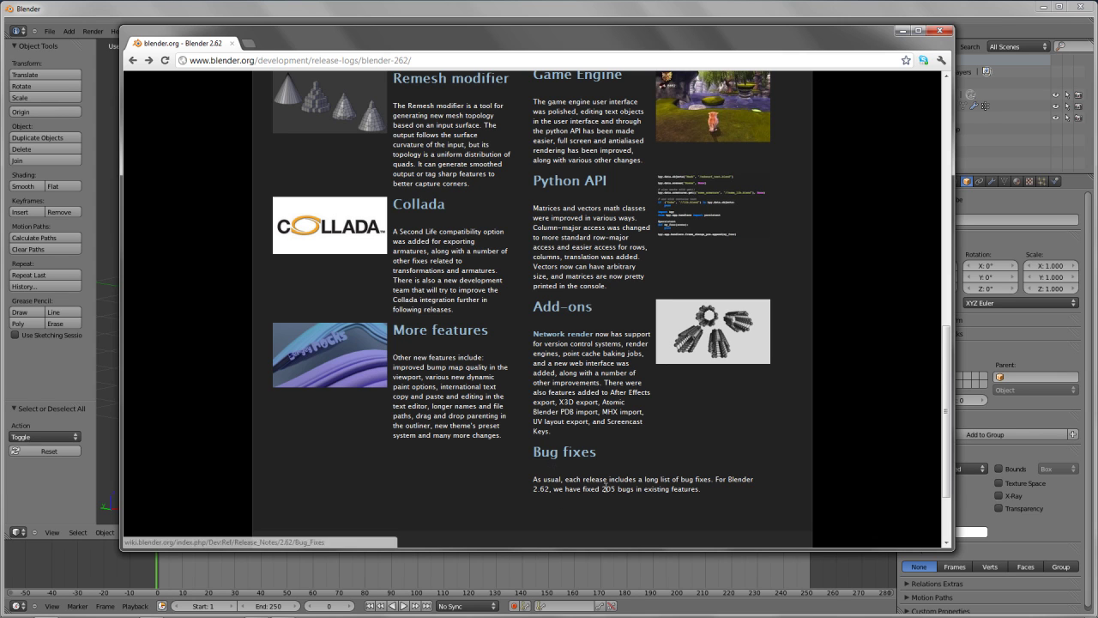
pyautogui.scroll(7, 635, 452)
pyautogui.scroll(2, 631, 442)
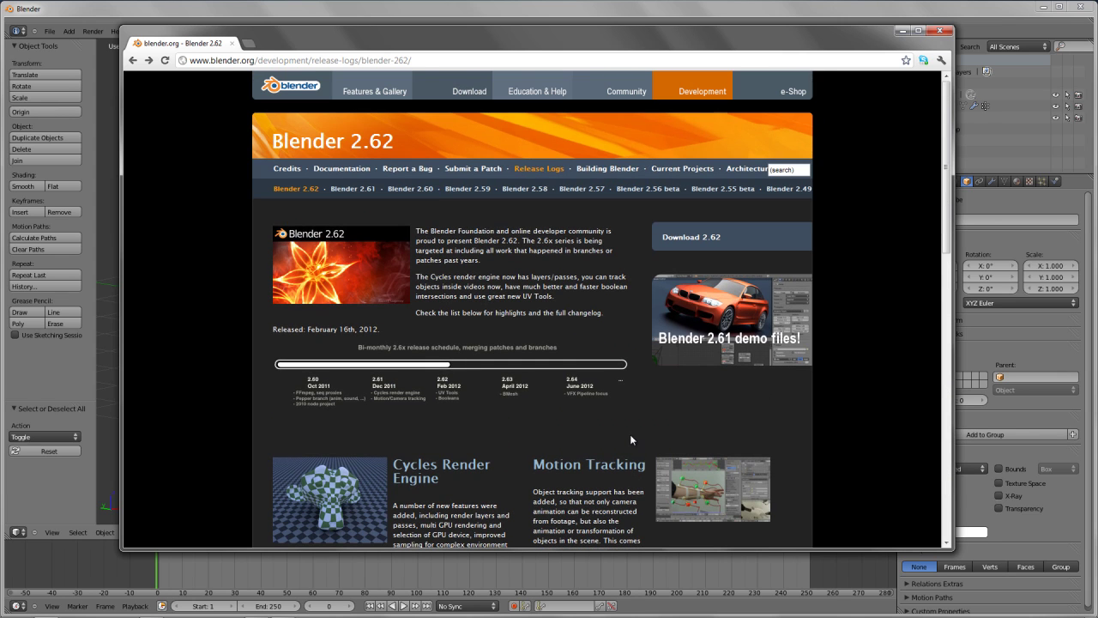